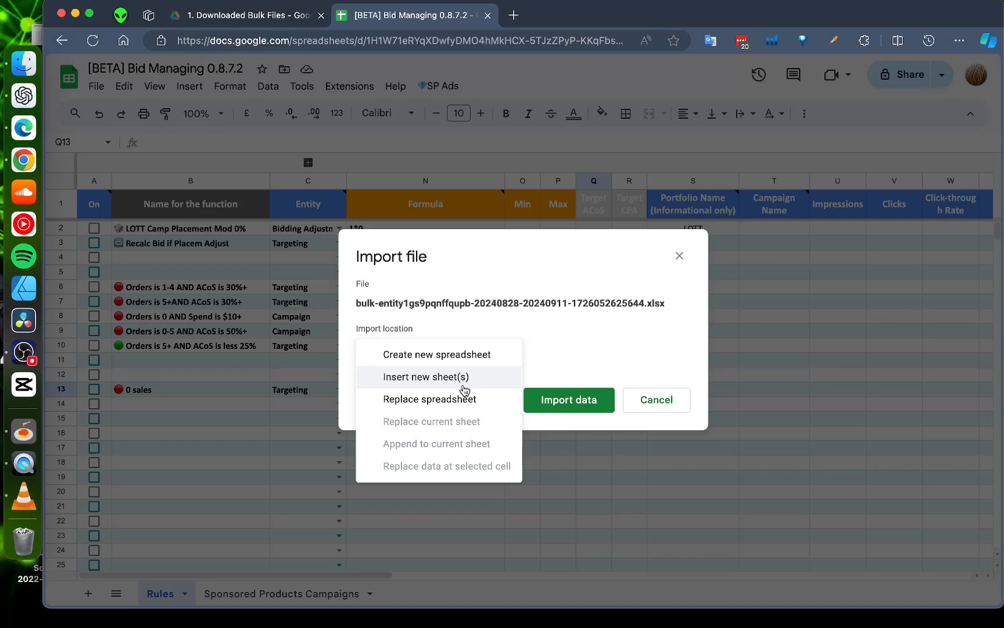
- Cancel the file import, run the FormatSP script, and accept the authorisation request with the listed Google account
{"action": "left_click", "coordinate": [664, 403]}
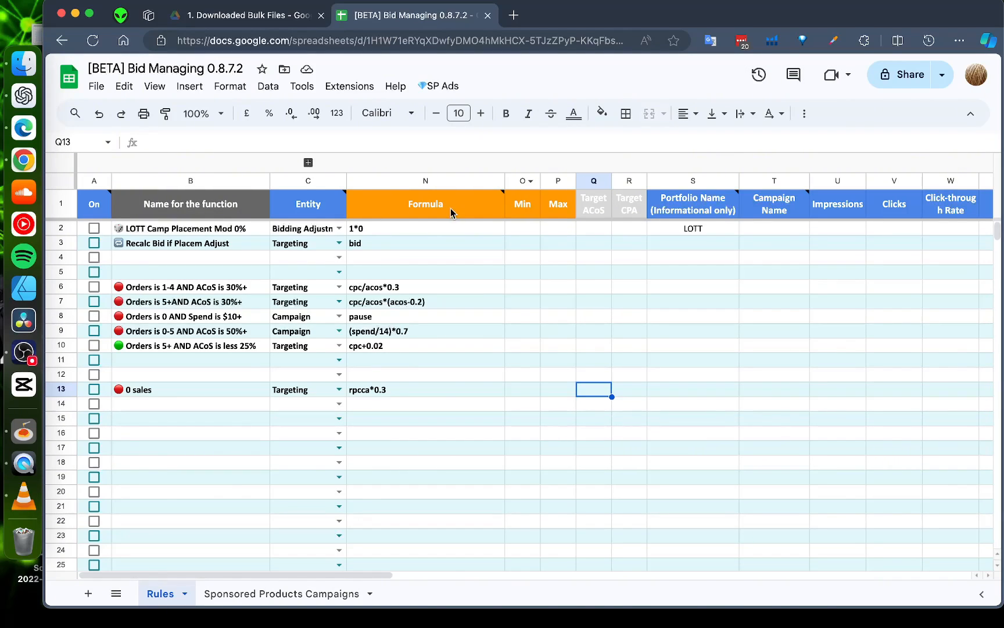
{"action": "left_click", "coordinate": [447, 86]}
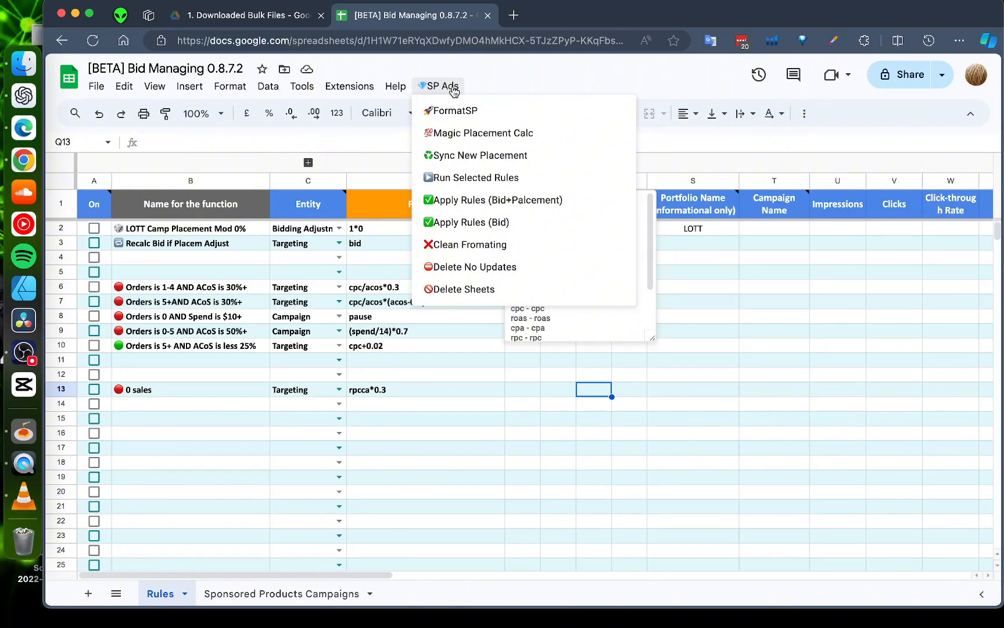
{"action": "left_click", "coordinate": [452, 112]}
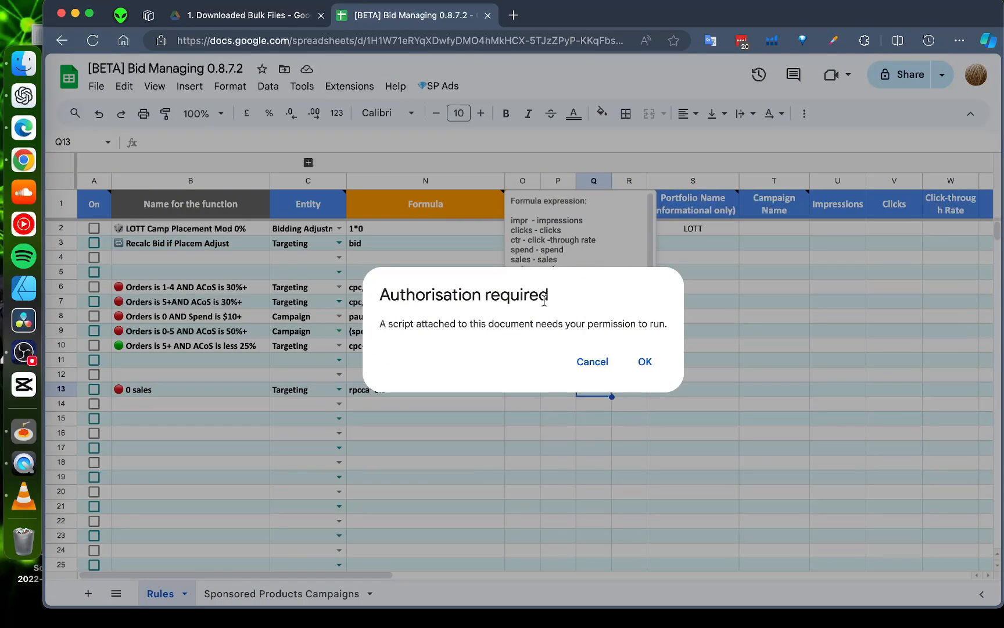
{"action": "left_click", "coordinate": [645, 362]}
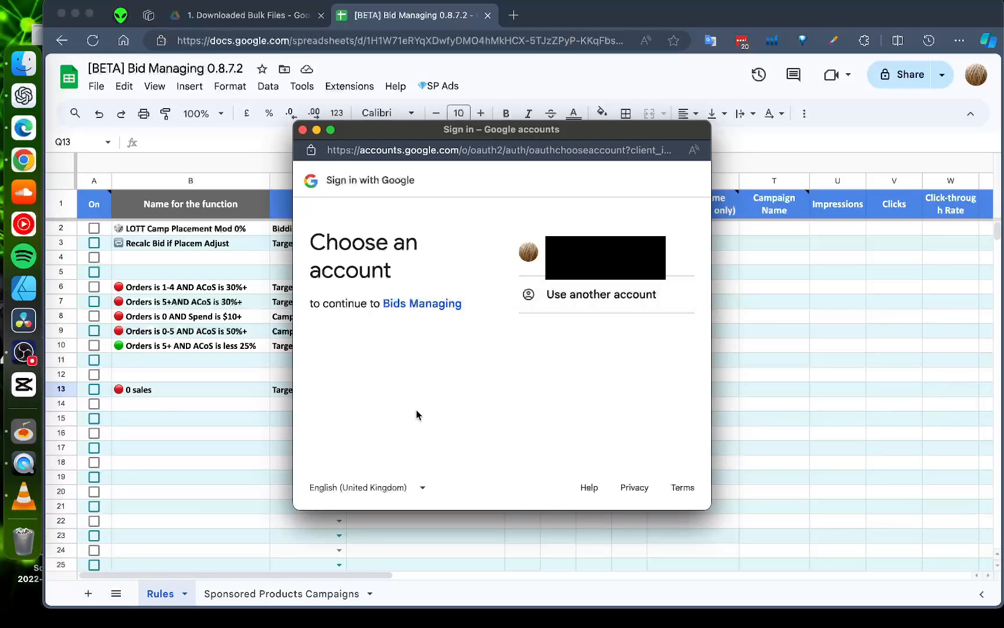
{"action": "left_click", "coordinate": [582, 256]}
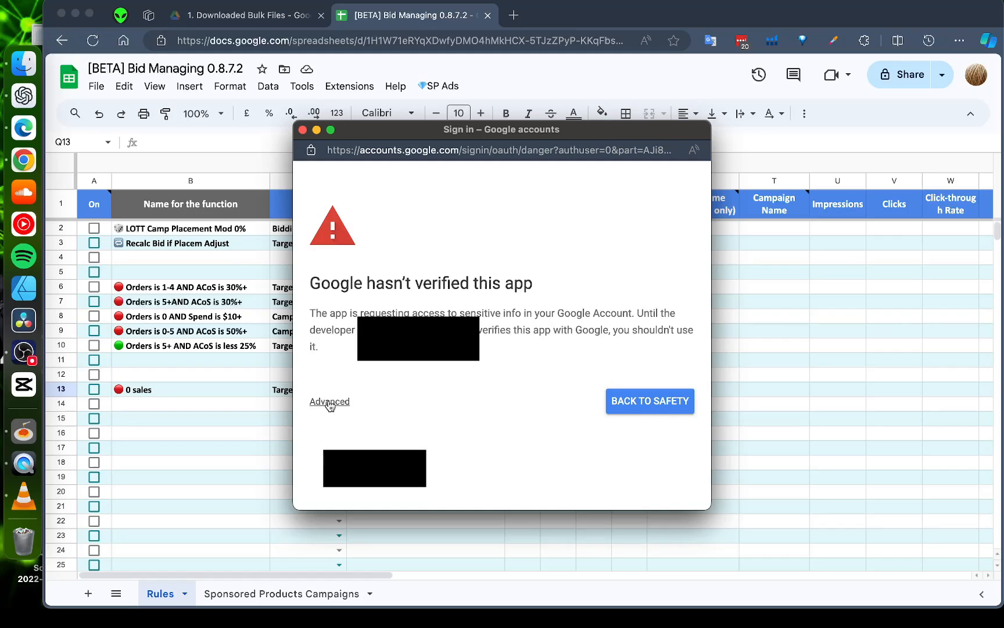
- Proceed past the unverified app warning to Bids Managing and allow it access to the Google Sheets spreadsheets
{"action": "left_click", "coordinate": [329, 403]}
{"action": "scroll", "coordinate": [369, 470], "scroll_direction": "down", "scroll_amount": 2}
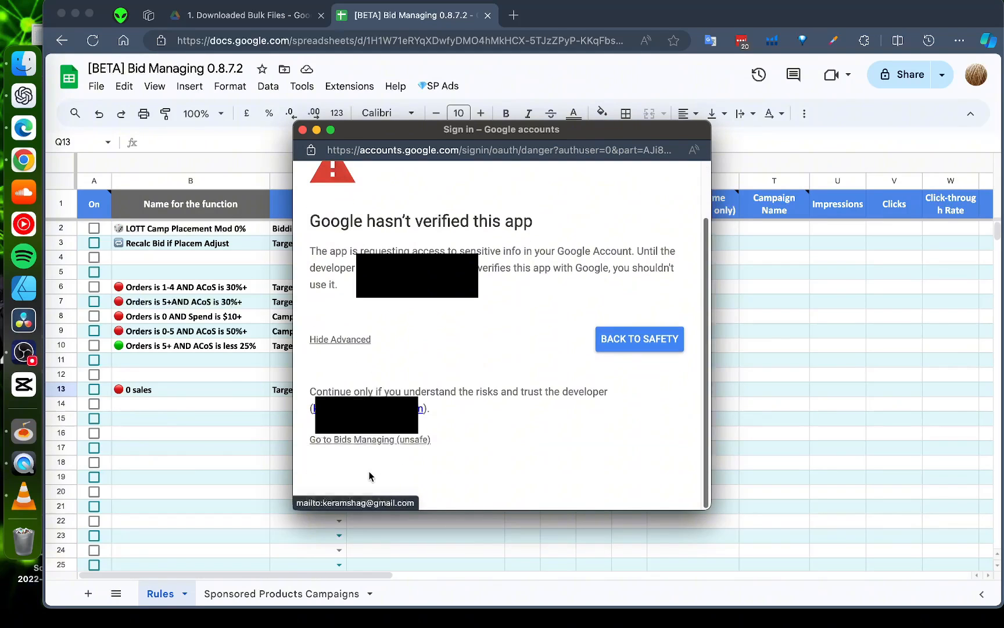
{"action": "left_click", "coordinate": [394, 443]}
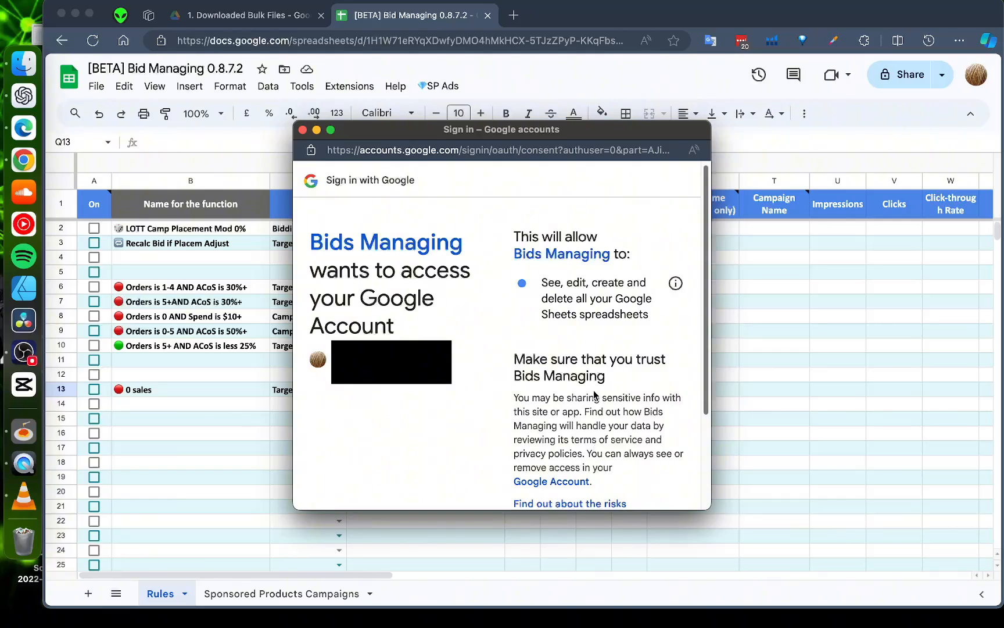
{"action": "scroll", "coordinate": [594, 395], "scroll_direction": "down", "scroll_amount": 3}
{"action": "left_click", "coordinate": [639, 437]}
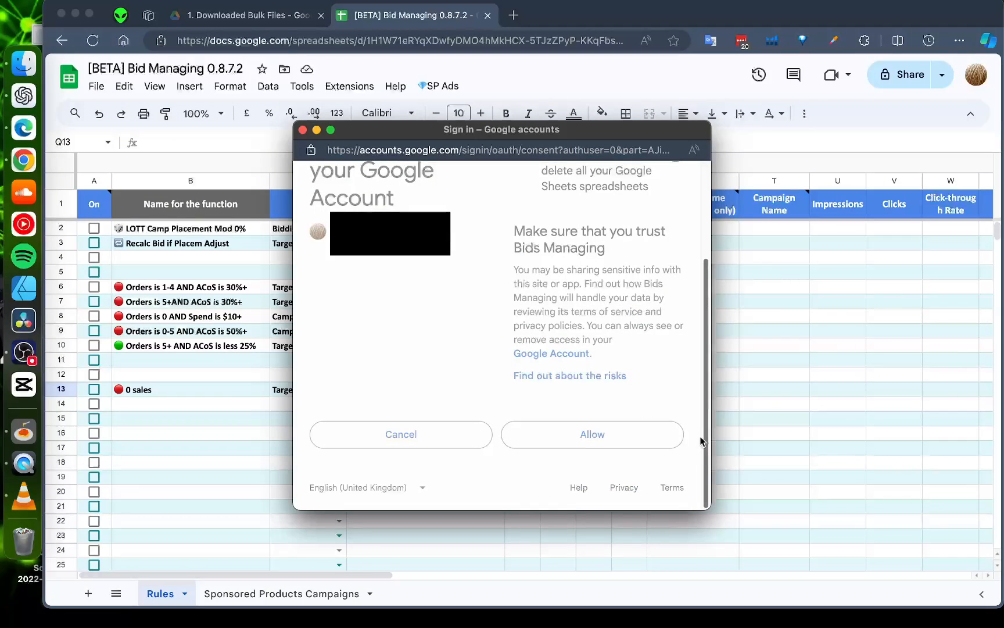
{"action": "left_click", "coordinate": [443, 85]}
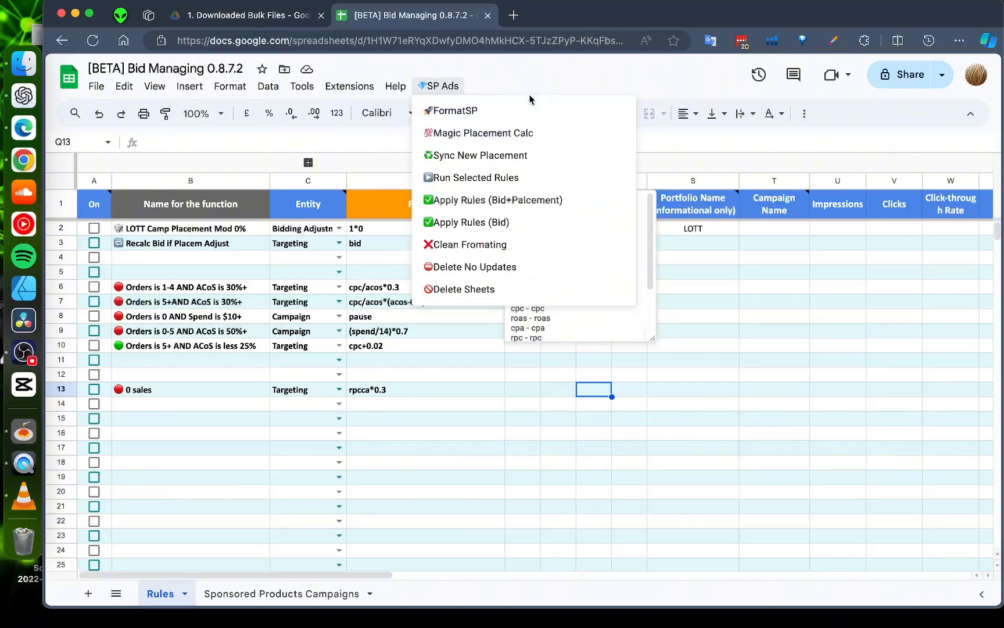
{"action": "left_click", "coordinate": [696, 84]}
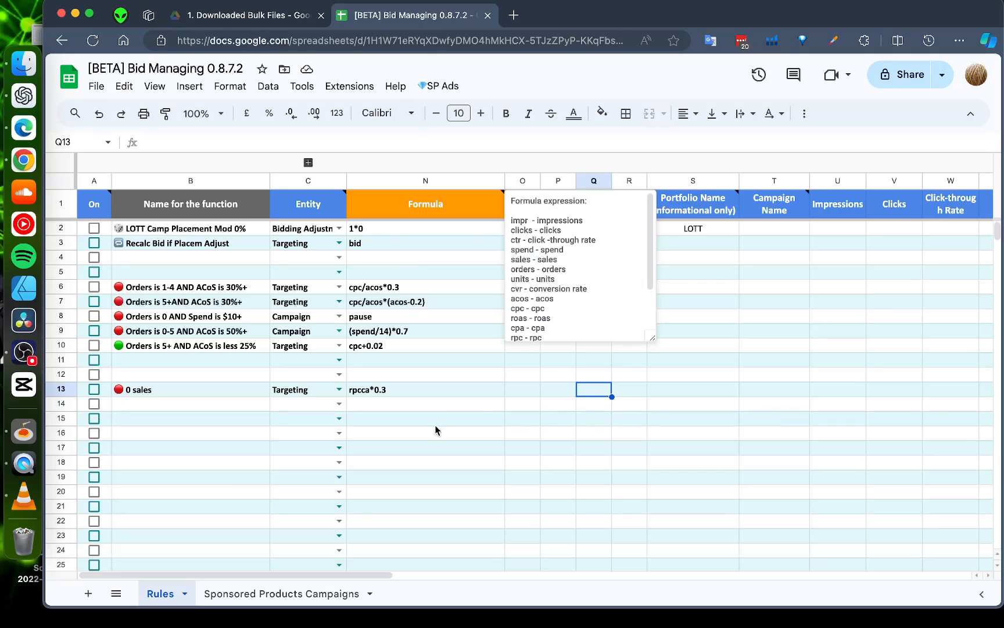
{"action": "left_click", "coordinate": [395, 432]}
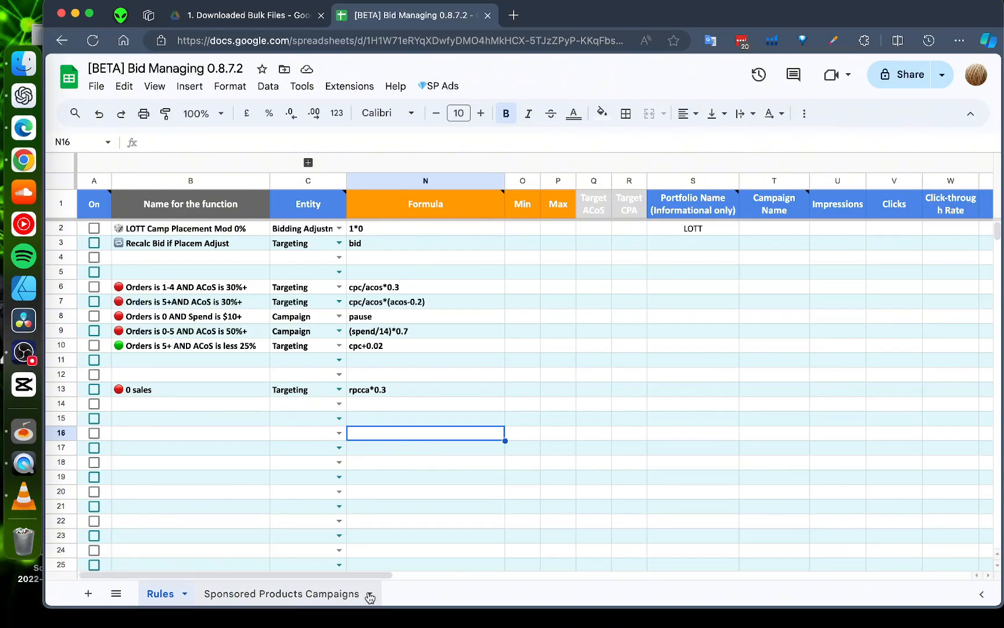
- Run the Clean Fromating script on the Sponsored Products Campaigns sheet, acknowledge its completion, and select the ROAS column
{"action": "left_click", "coordinate": [317, 593]}
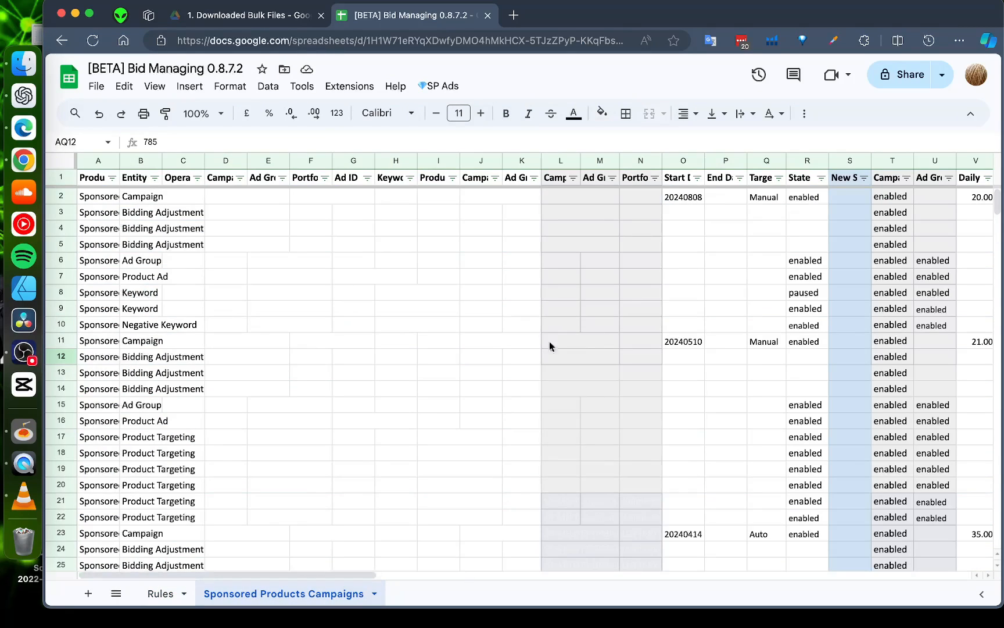
{"action": "left_click", "coordinate": [438, 86]}
{"action": "left_click", "coordinate": [532, 247]}
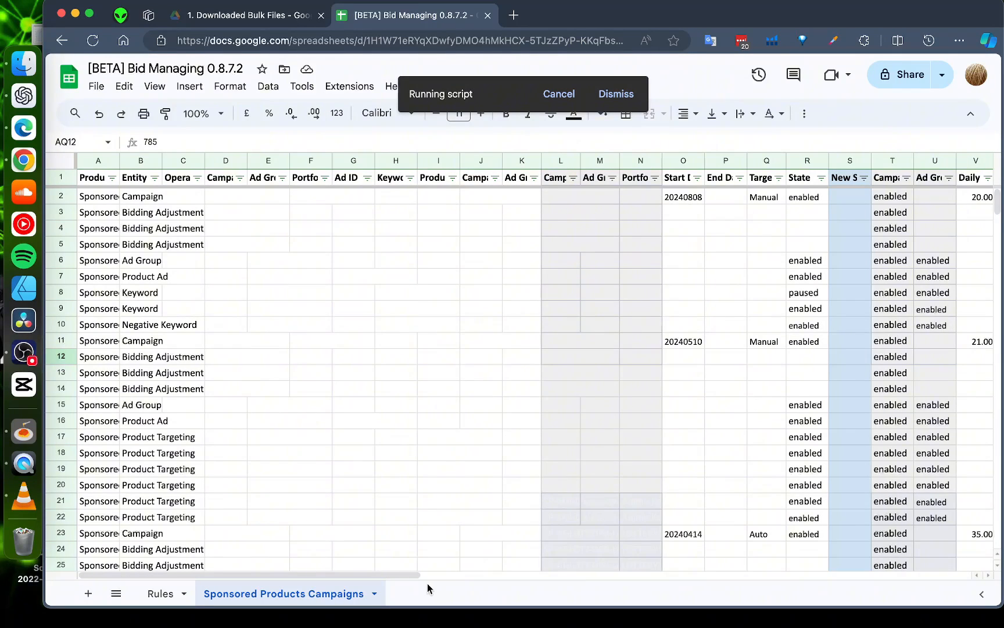
{"action": "left_click_drag", "start_coordinate": [411, 576], "coordinate": [826, 578]}
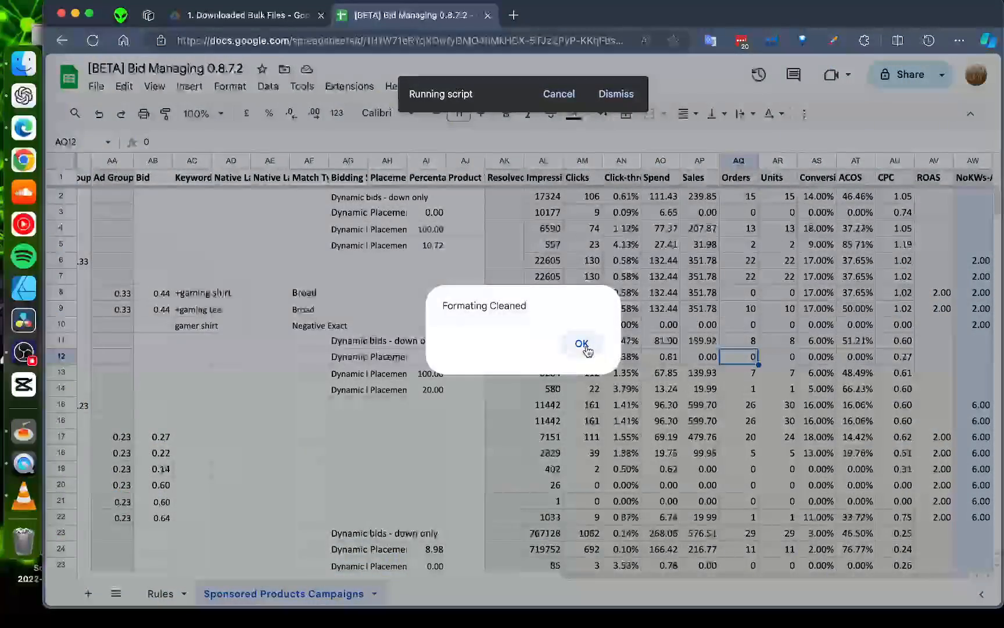
{"action": "left_click", "coordinate": [583, 345]}
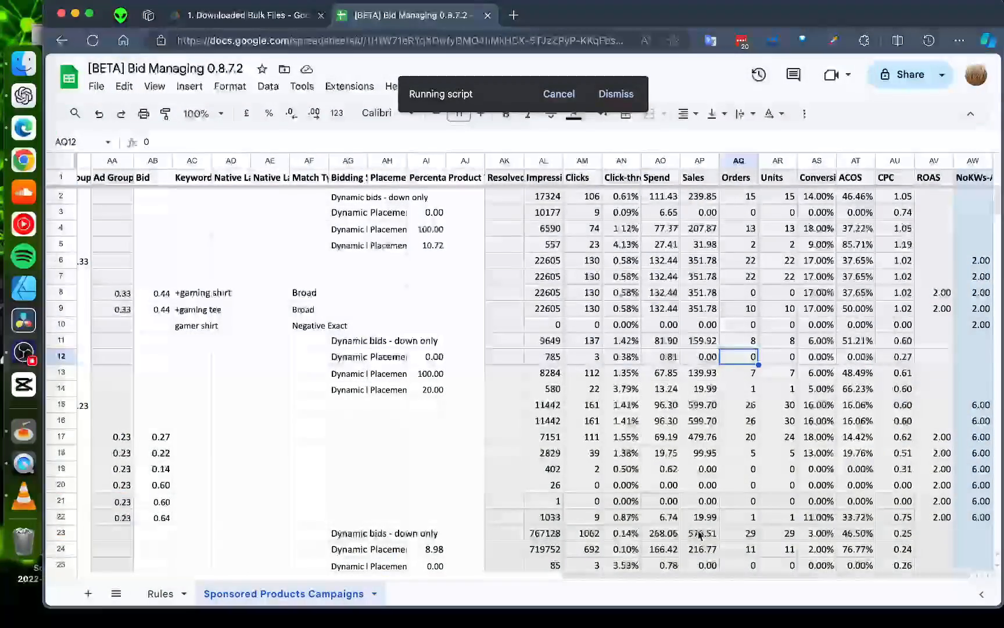
{"action": "left_click", "coordinate": [941, 163]}
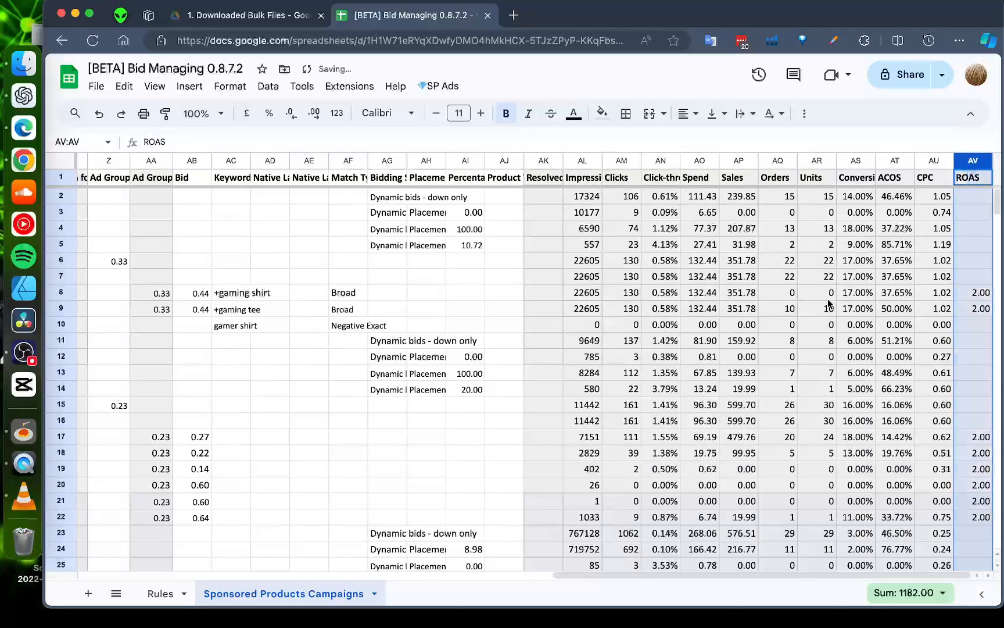
- On the Rules sheet, switch on the rules in rows 6, 8, 9 and 10
{"action": "left_click", "coordinate": [160, 593]}
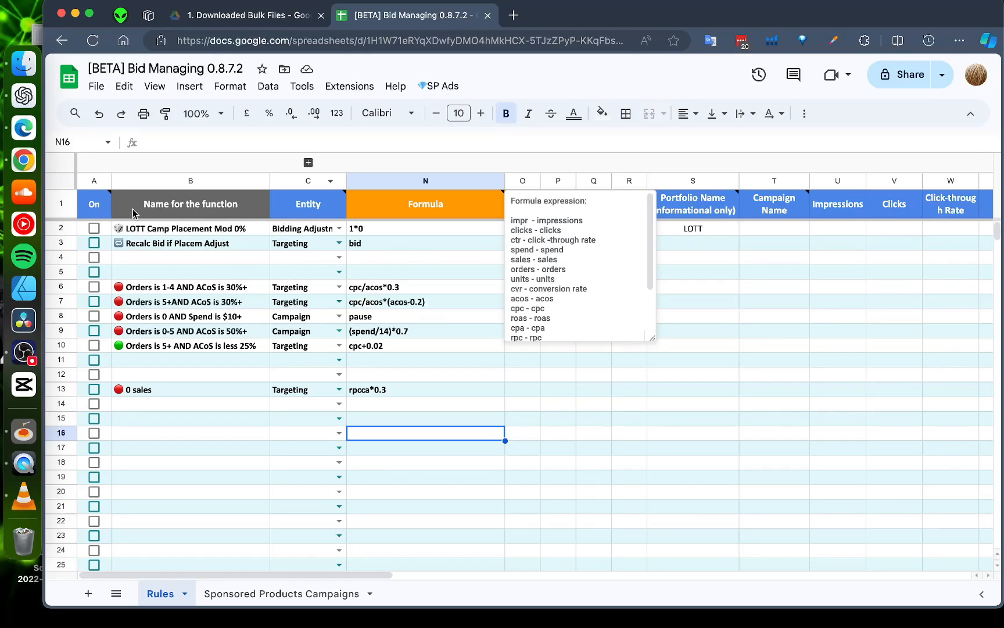
{"action": "left_click", "coordinate": [95, 210]}
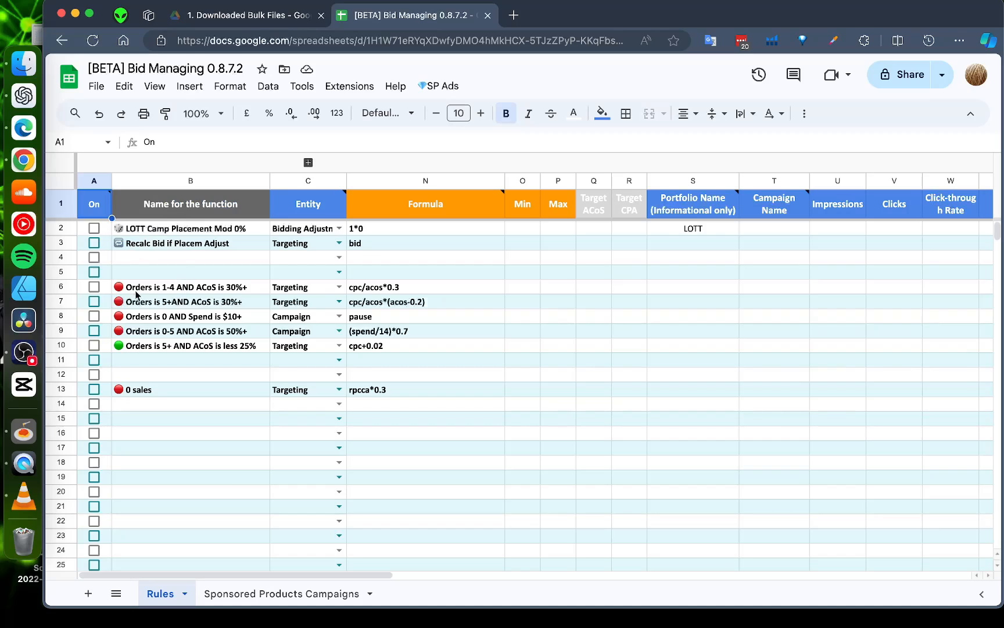
{"action": "left_click", "coordinate": [94, 286]}
{"action": "left_click", "coordinate": [97, 317]}
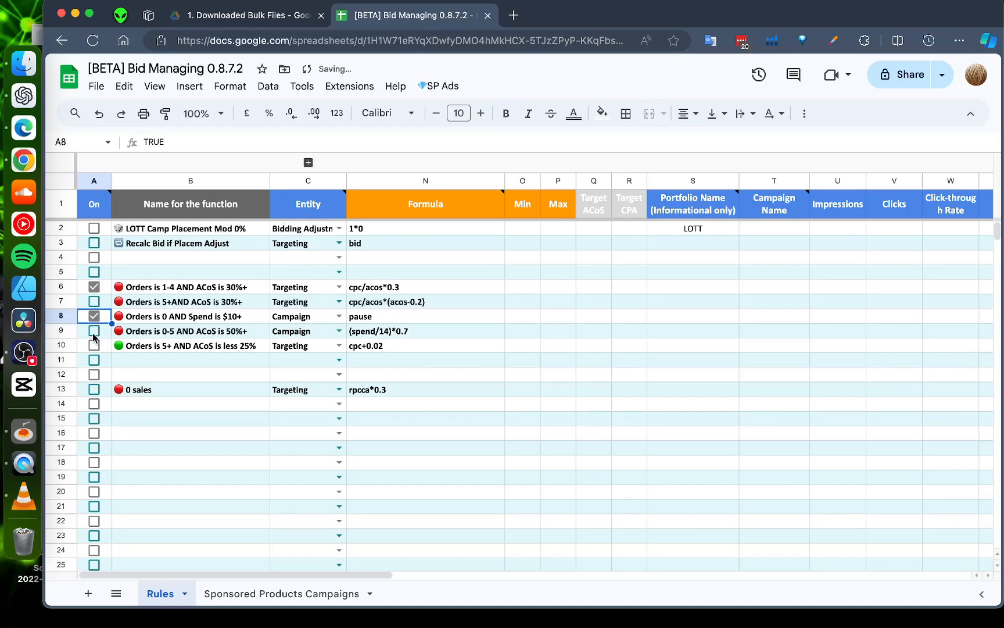
{"action": "left_click", "coordinate": [94, 332]}
{"action": "left_click", "coordinate": [95, 348]}
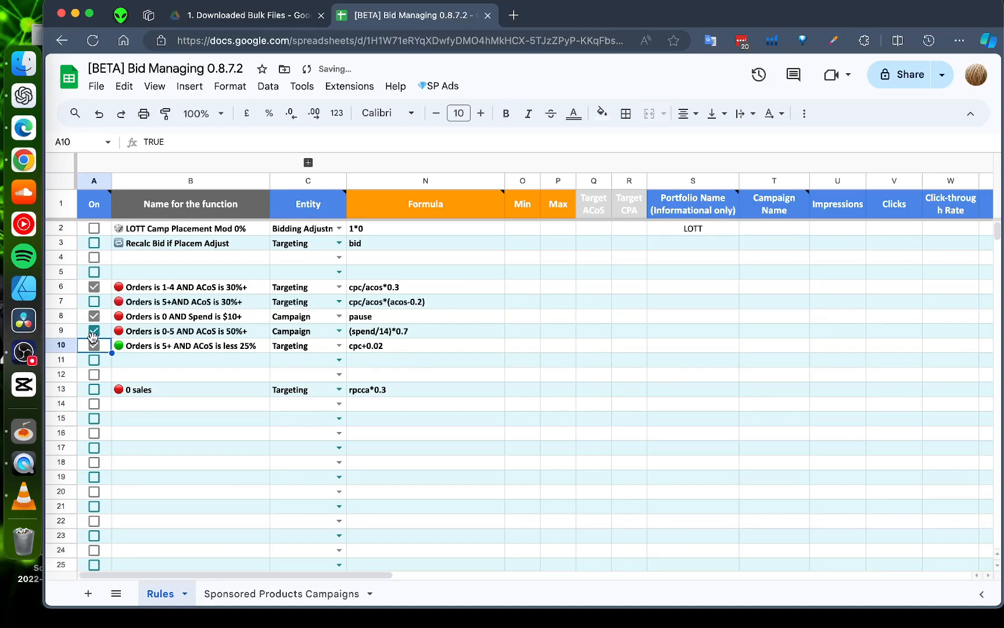
- Switch off the rules in rows 6, 8, 9 and 10 again
{"action": "left_click", "coordinate": [94, 332]}
{"action": "left_click", "coordinate": [96, 344]}
{"action": "left_click", "coordinate": [94, 316]}
{"action": "left_click", "coordinate": [94, 286]}
- Review the function names in rows 3 to 10 and the Entity column of the rules table
{"action": "left_click", "coordinate": [212, 206]}
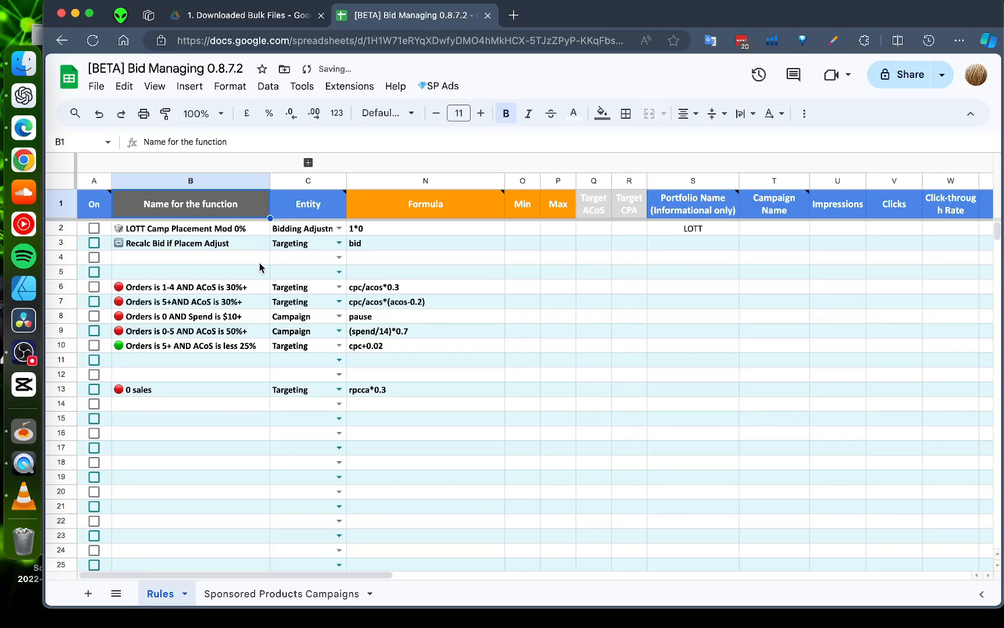
{"action": "left_click_drag", "start_coordinate": [211, 244], "coordinate": [221, 348]}
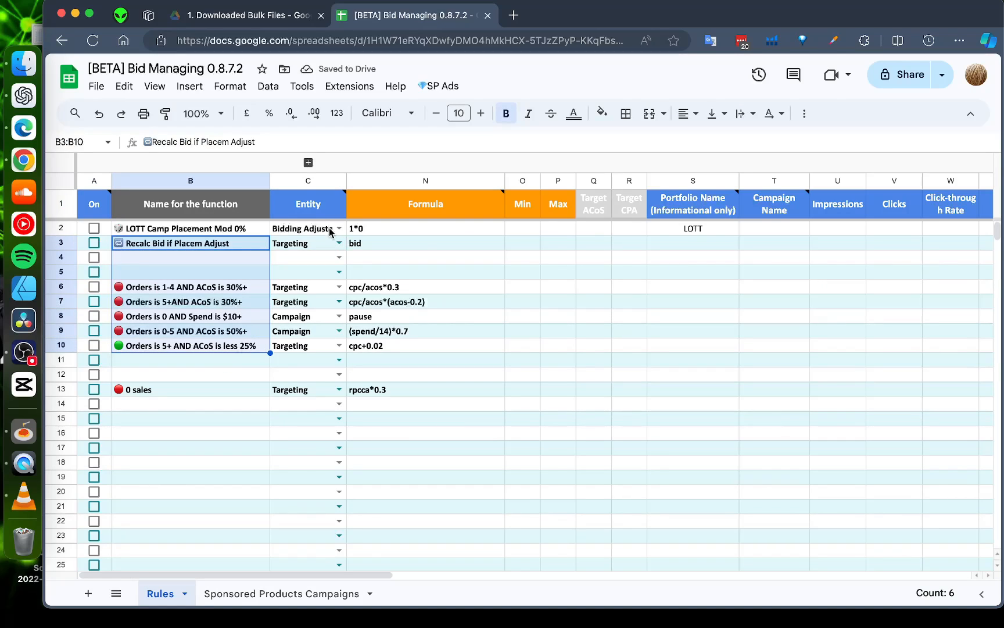
{"action": "left_click", "coordinate": [308, 211]}
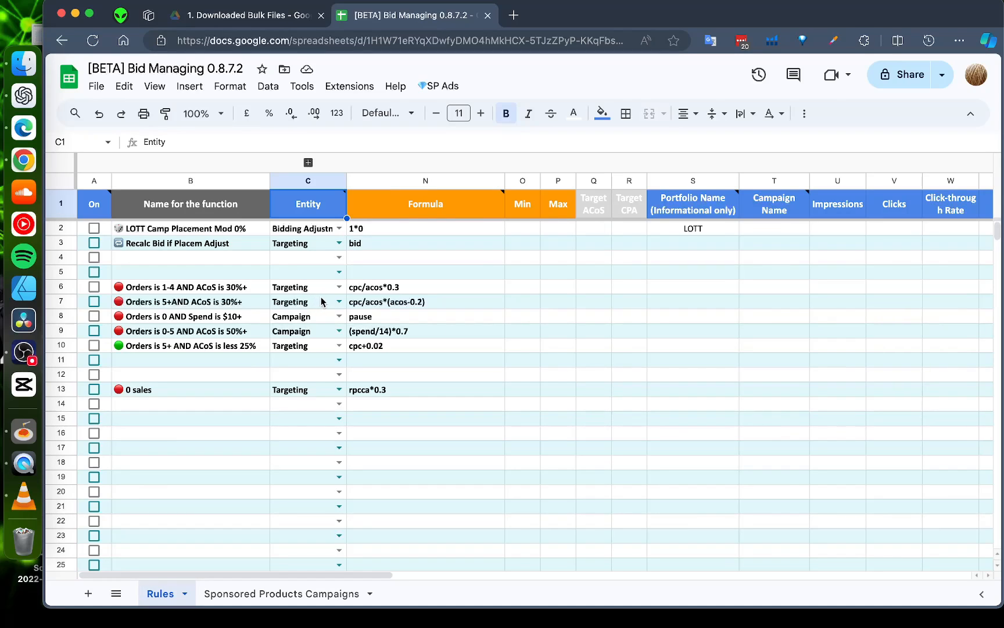
- Examine the Entity column of the Sponsored Products Campaigns sheet for the campaign, bidding adjustment, ad group, product ad and keyword rows
{"action": "left_click", "coordinate": [273, 593]}
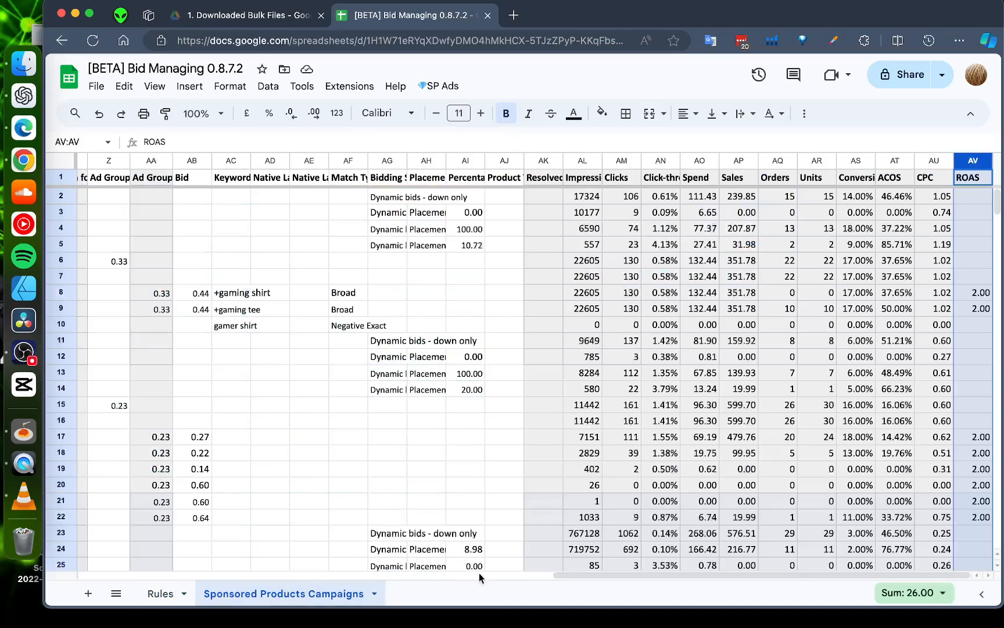
{"action": "left_click_drag", "start_coordinate": [573, 572], "coordinate": [100, 572]}
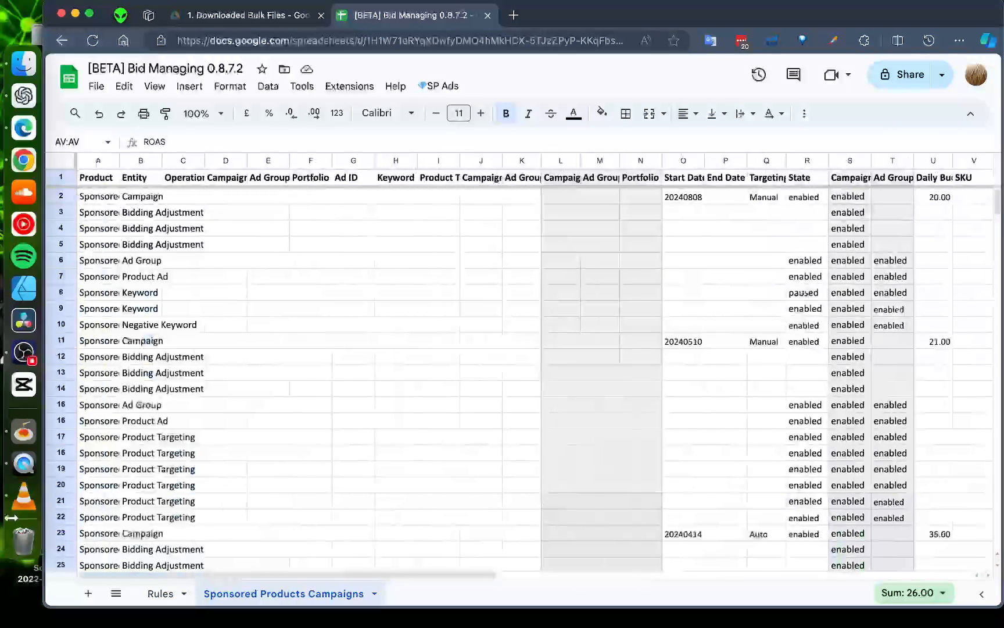
{"action": "left_click", "coordinate": [149, 199]}
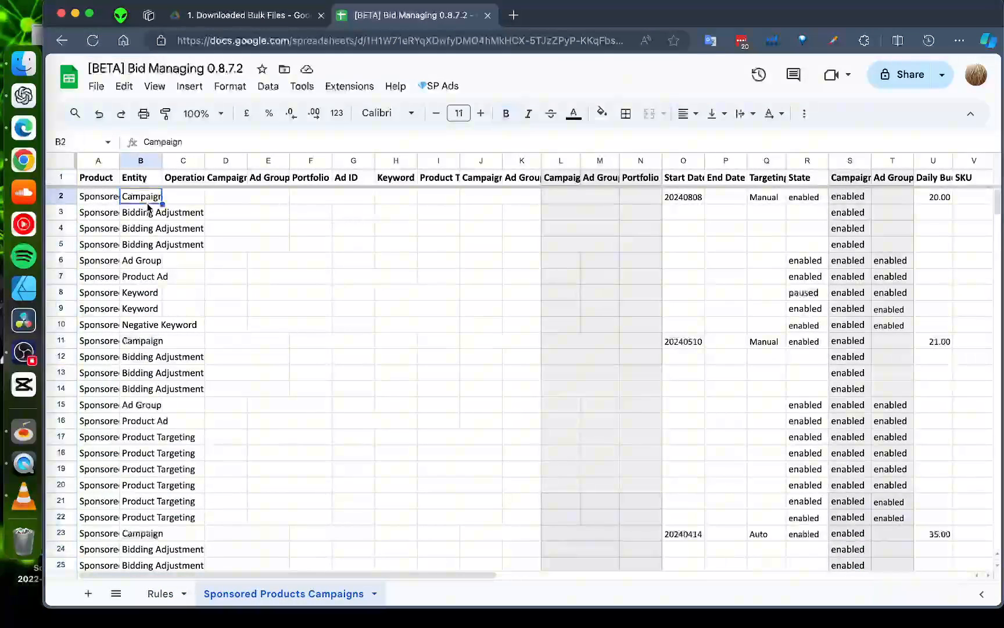
{"action": "left_click", "coordinate": [151, 234]}
{"action": "left_click", "coordinate": [152, 265]}
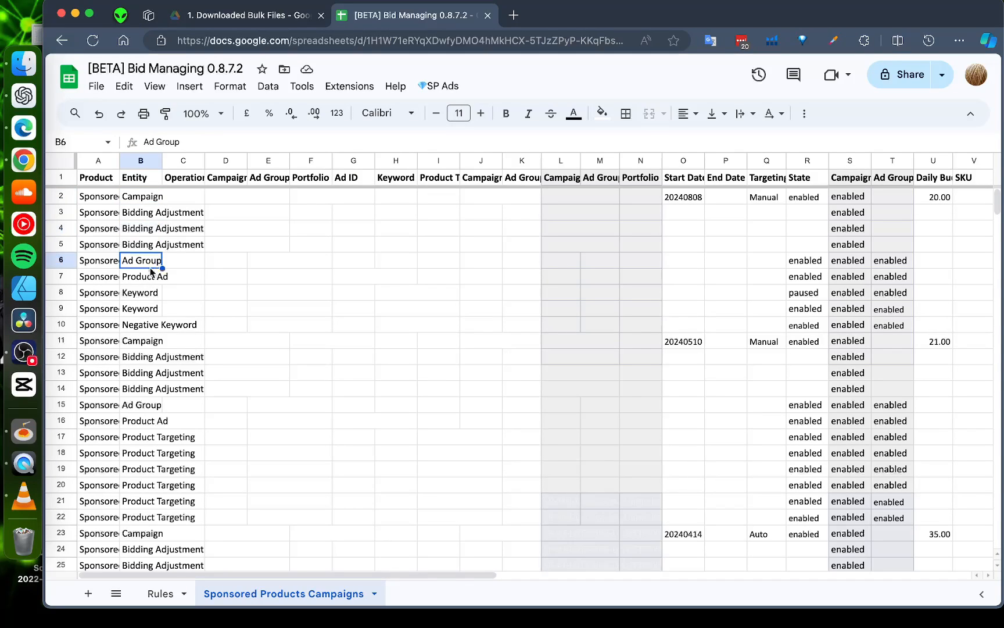
{"action": "left_click", "coordinate": [149, 279]}
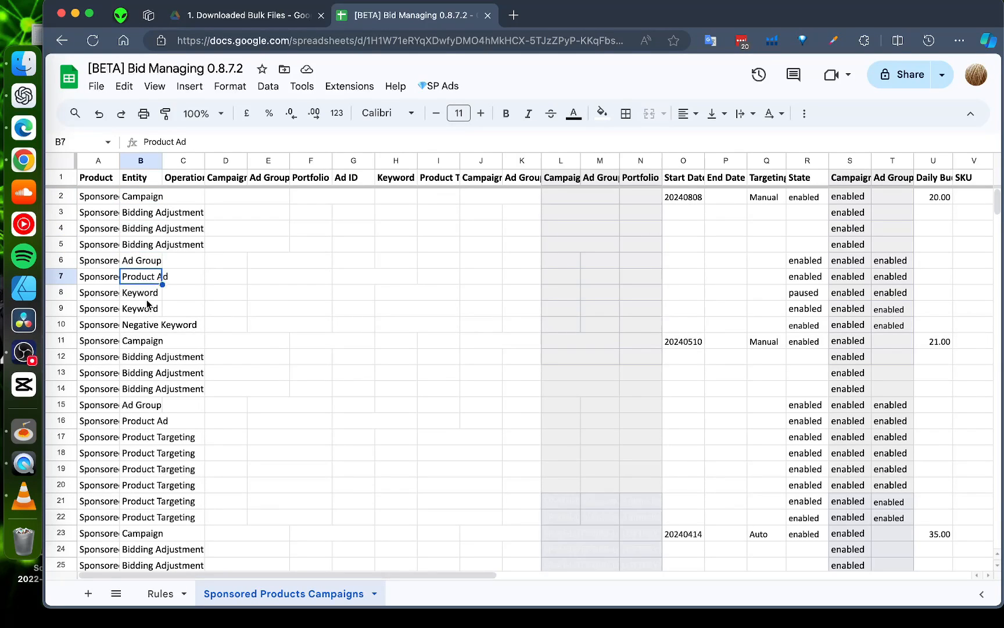
{"action": "left_click_drag", "start_coordinate": [148, 296], "coordinate": [149, 312]}
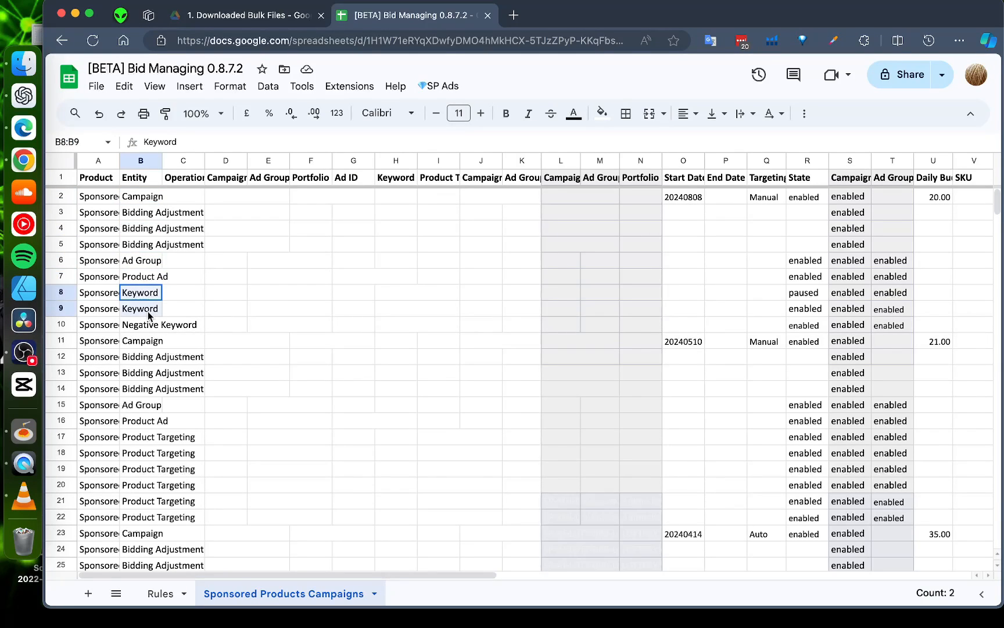
- On the Rules sheet, check the entity options available for the first rule and review the formulas in rows 2 to 13
{"action": "left_click", "coordinate": [161, 593]}
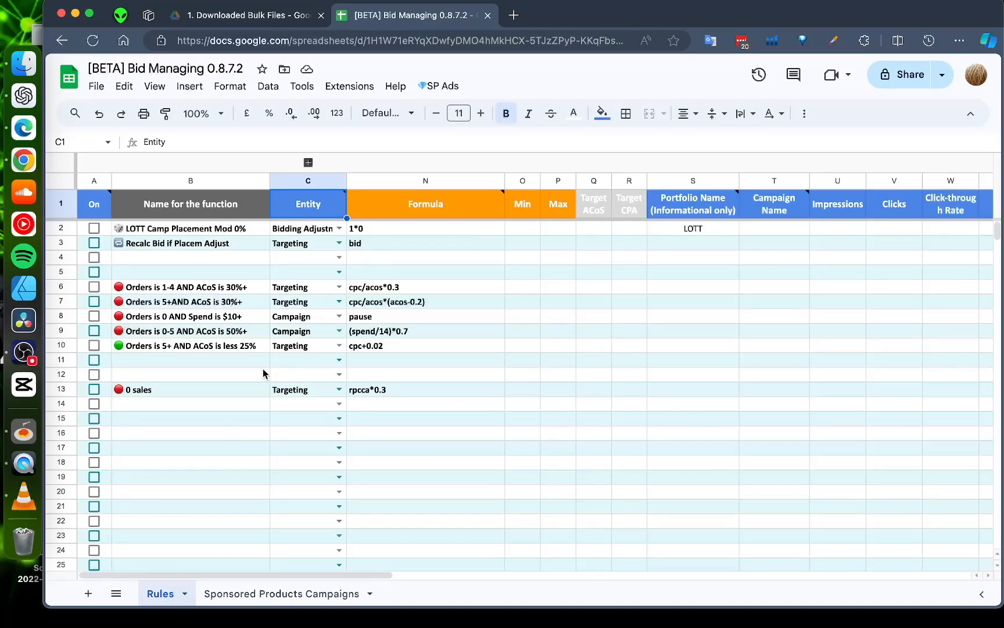
{"action": "left_click", "coordinate": [339, 230]}
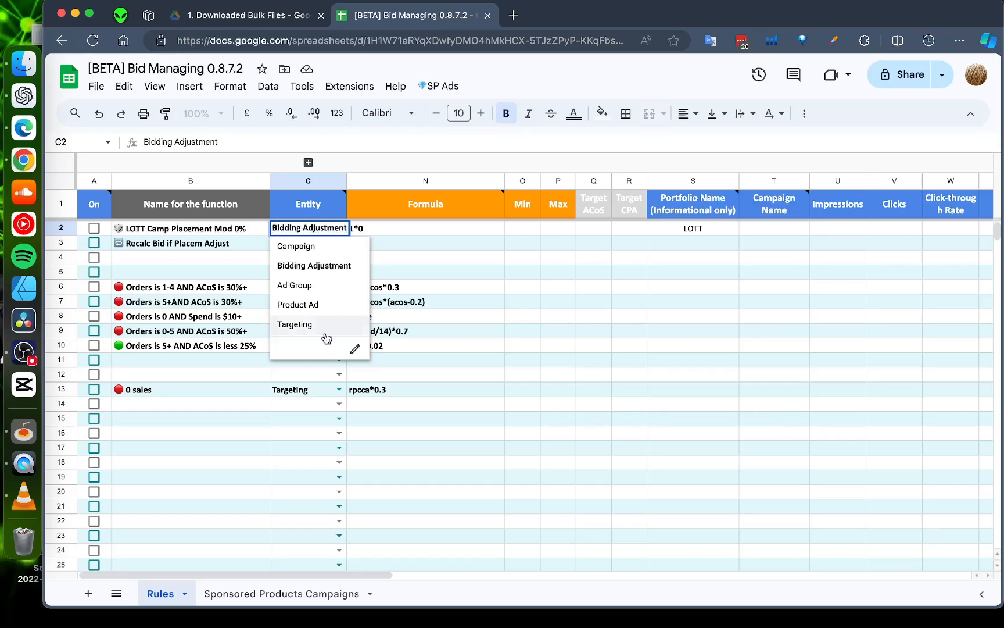
{"action": "left_click", "coordinate": [471, 318]}
{"action": "left_click_drag", "start_coordinate": [402, 229], "coordinate": [401, 392]}
{"action": "left_click", "coordinate": [457, 418]}
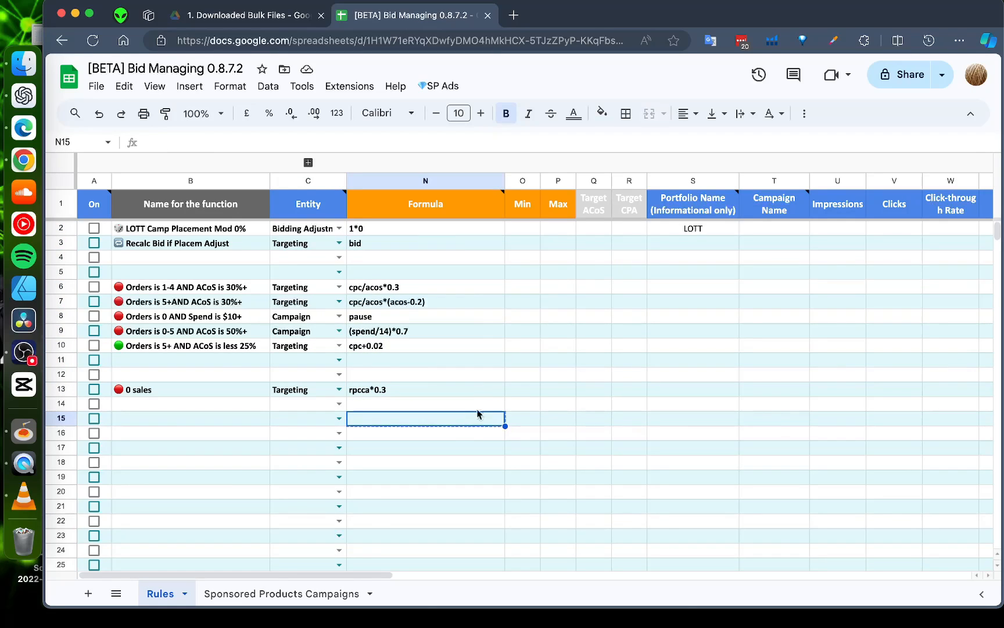
{"action": "left_click_drag", "start_coordinate": [477, 411], "coordinate": [444, 424]}
- Clear the RPCAS condition of the "0 sales" rule in row 13
{"action": "left_click_drag", "start_coordinate": [354, 574], "coordinate": [690, 581]}
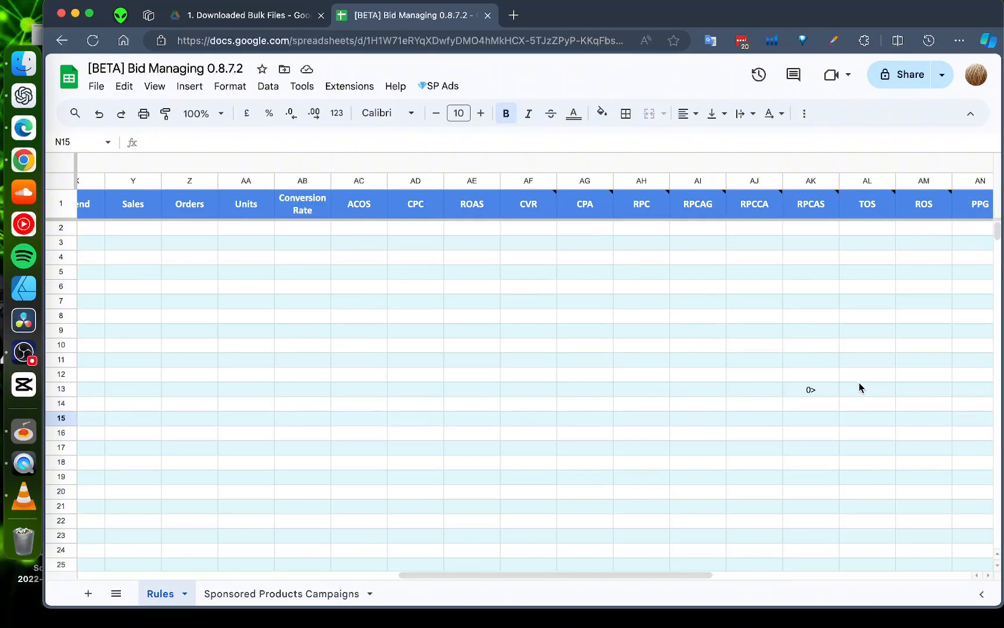
{"action": "left_click", "coordinate": [826, 390]}
{"action": "key", "text": "Delete"}
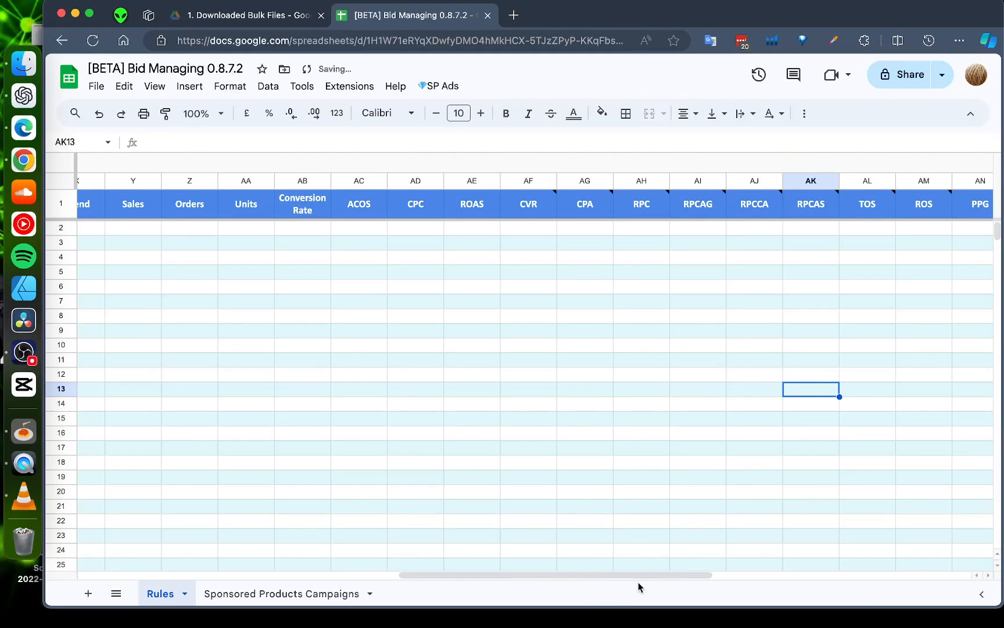
{"action": "left_click_drag", "start_coordinate": [646, 581], "coordinate": [270, 577]}
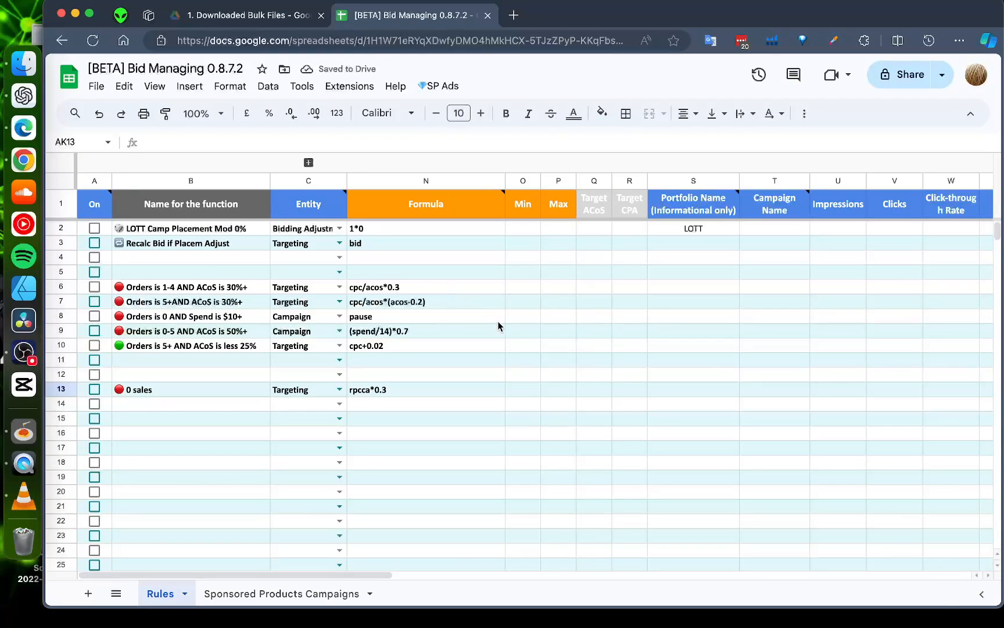
- Enable the "Orders is 1-4 AND ACoS is 30%+" rule in row 6
{"action": "left_click", "coordinate": [176, 289]}
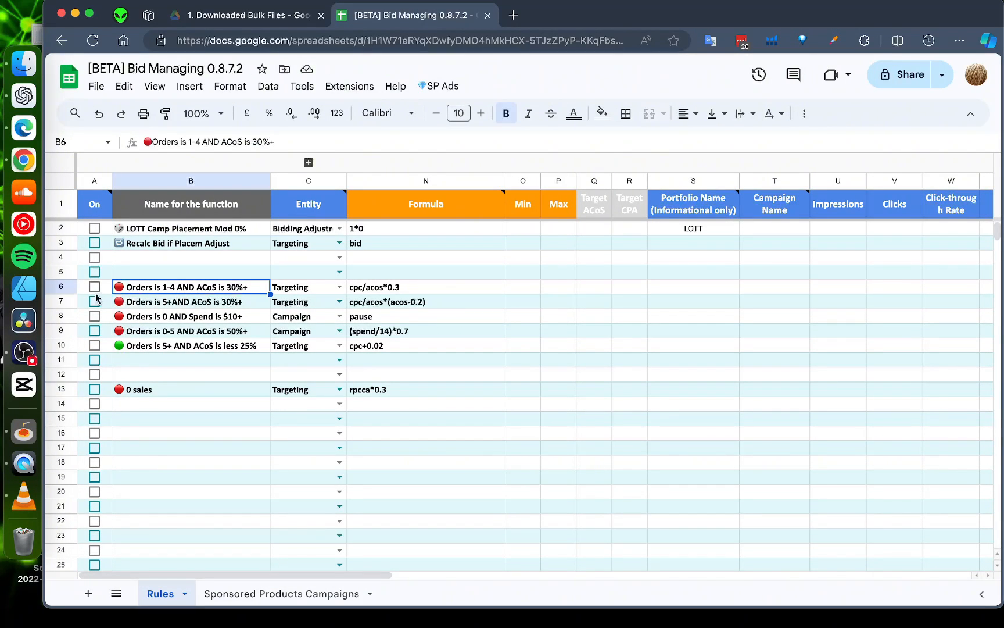
{"action": "left_click", "coordinate": [63, 288]}
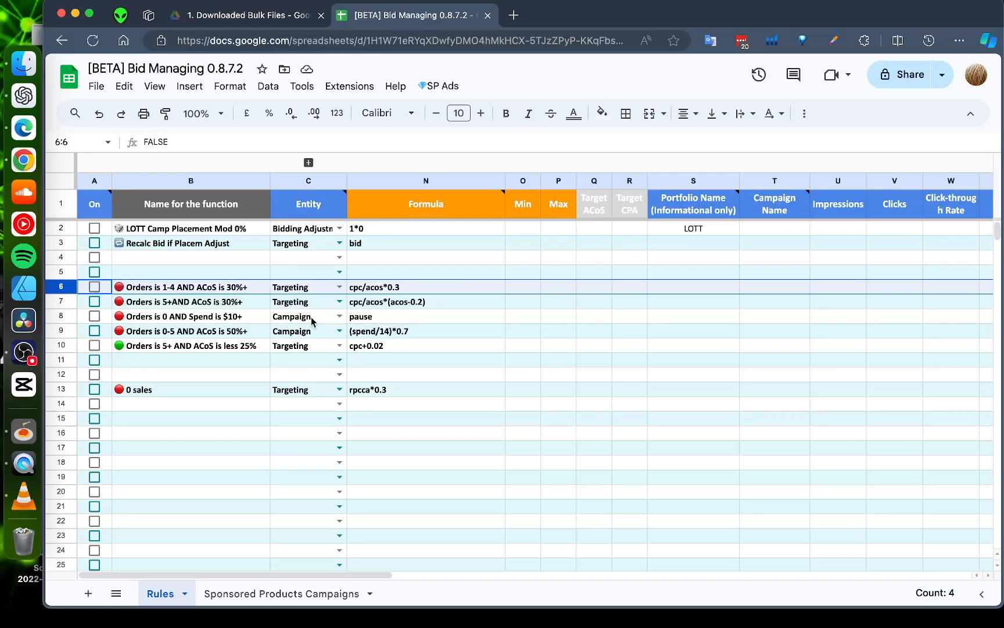
{"action": "left_click", "coordinate": [94, 287]}
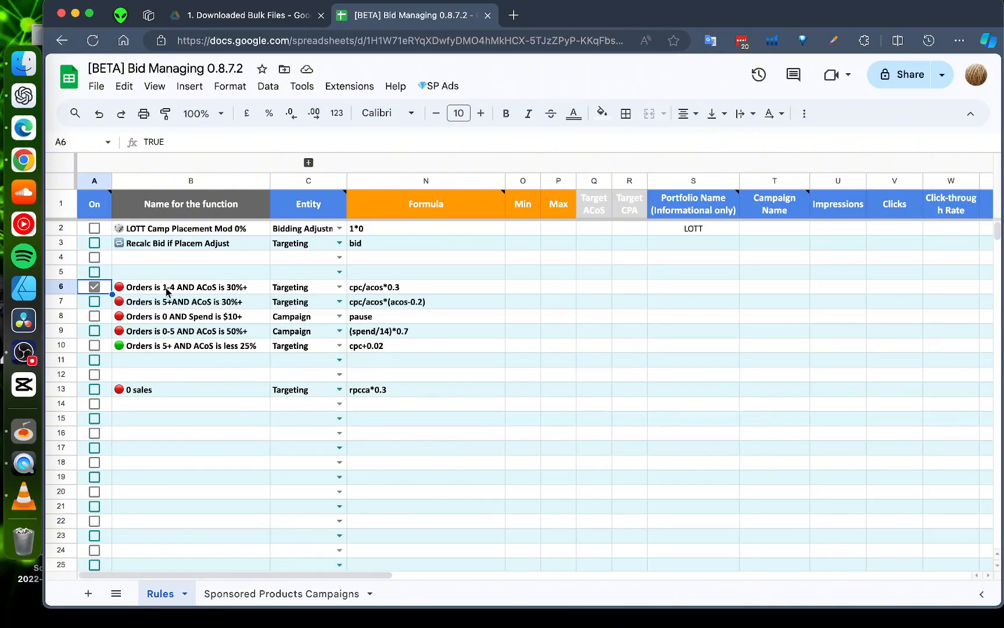
- Set the Orders condition of the row 6 rule to 0>5
{"action": "left_click", "coordinate": [208, 290]}
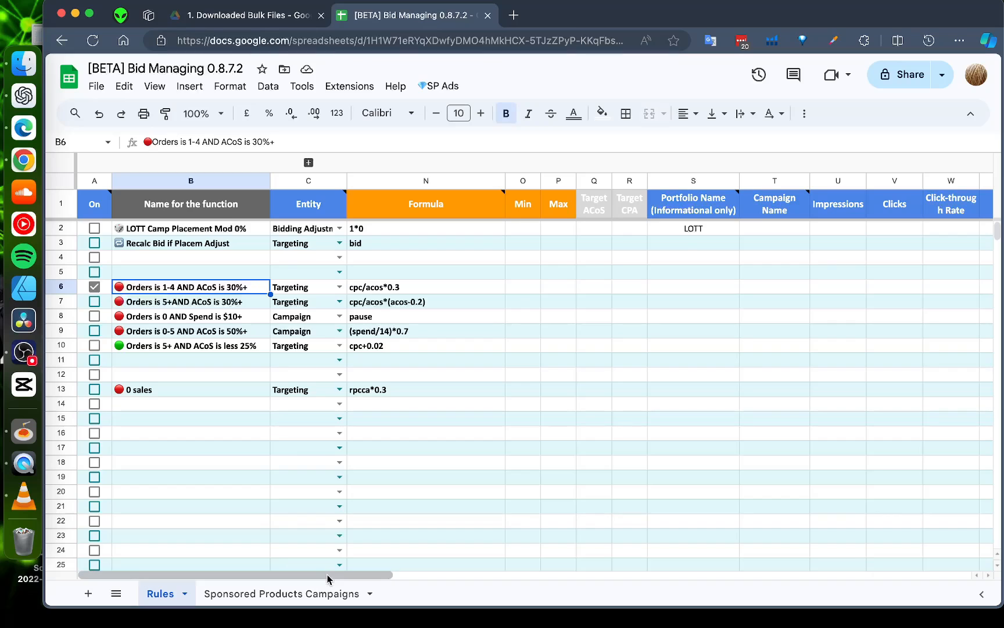
{"action": "left_click_drag", "start_coordinate": [328, 575], "coordinate": [542, 581]}
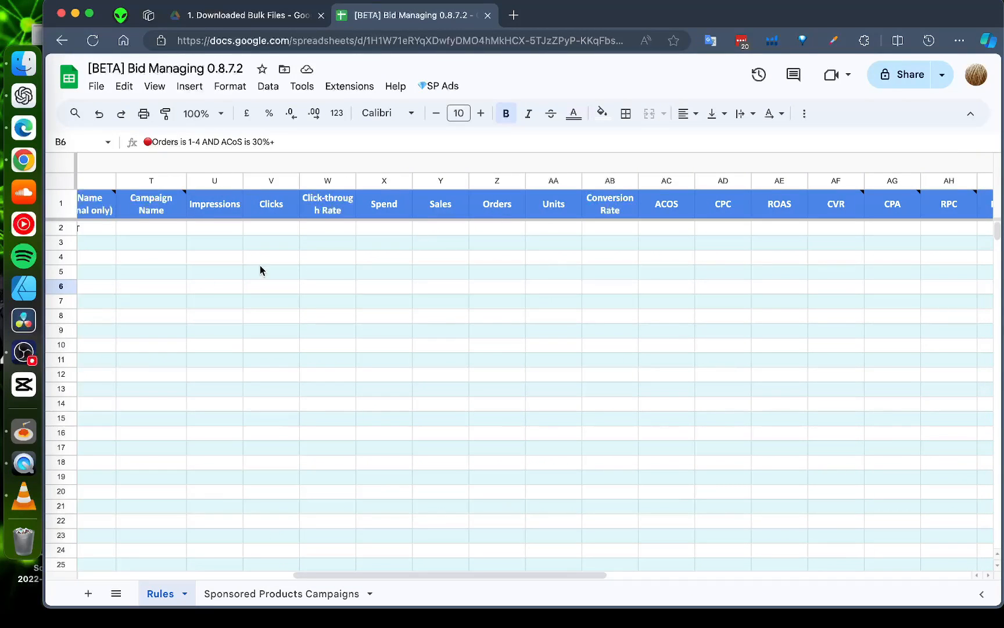
{"action": "left_click", "coordinate": [65, 286]}
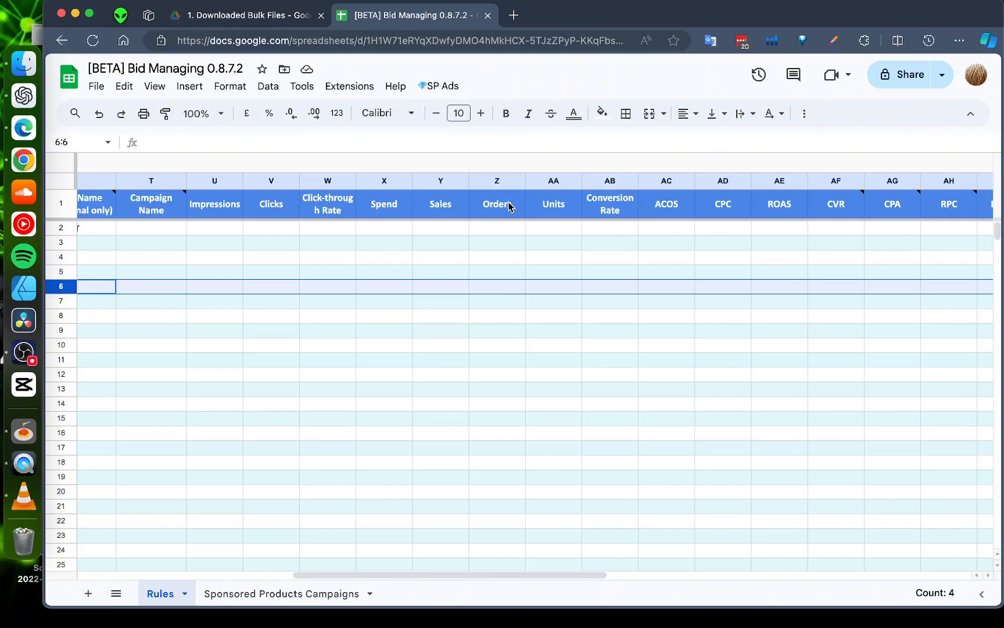
{"action": "left_click", "coordinate": [499, 292]}
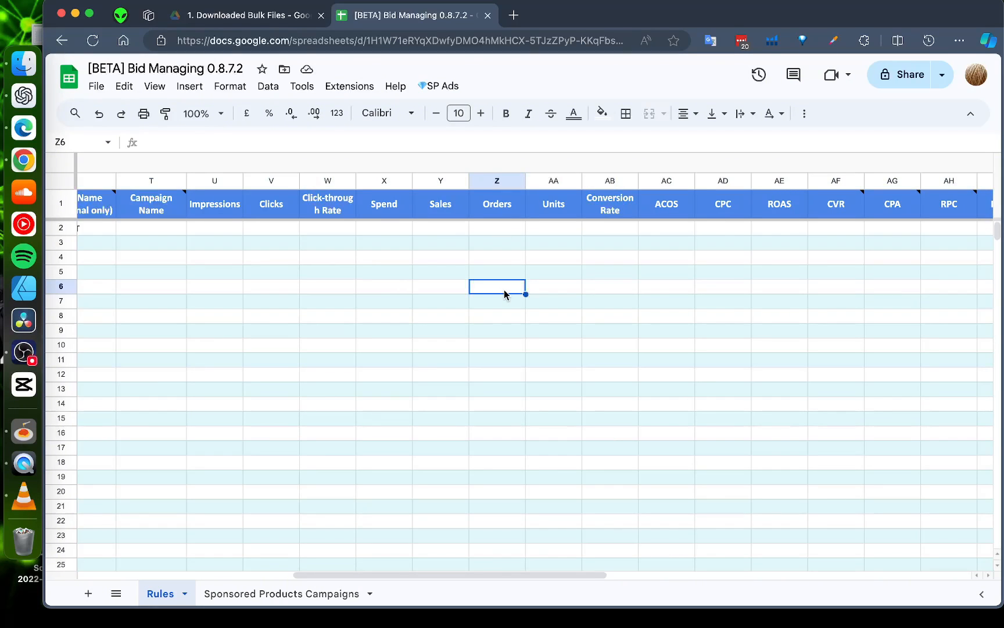
{"action": "type", "text": "0"}
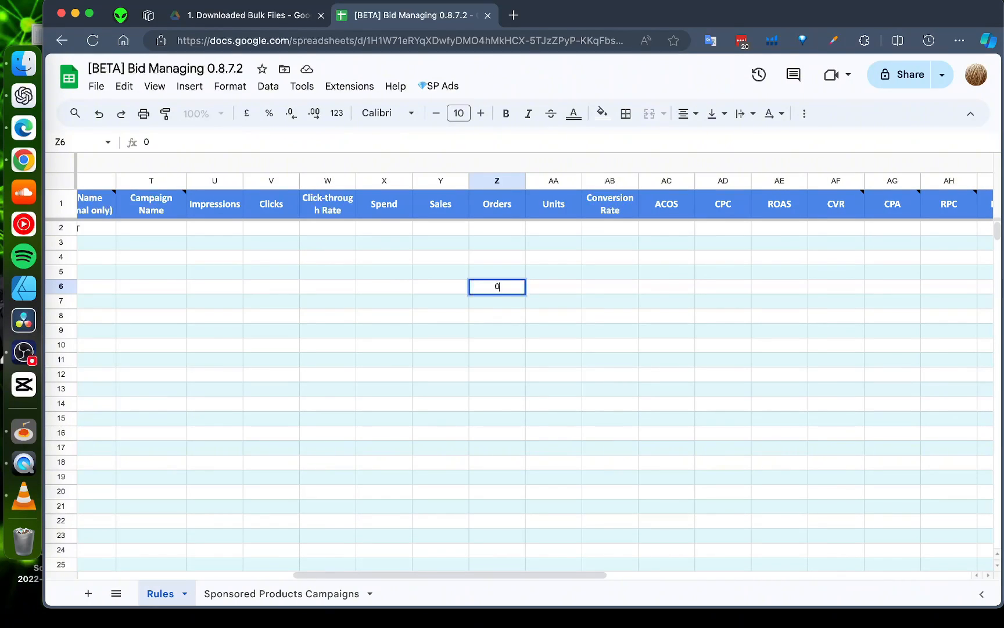
{"action": "type", "text": ">5"}
{"action": "left_click", "coordinate": [522, 318]}
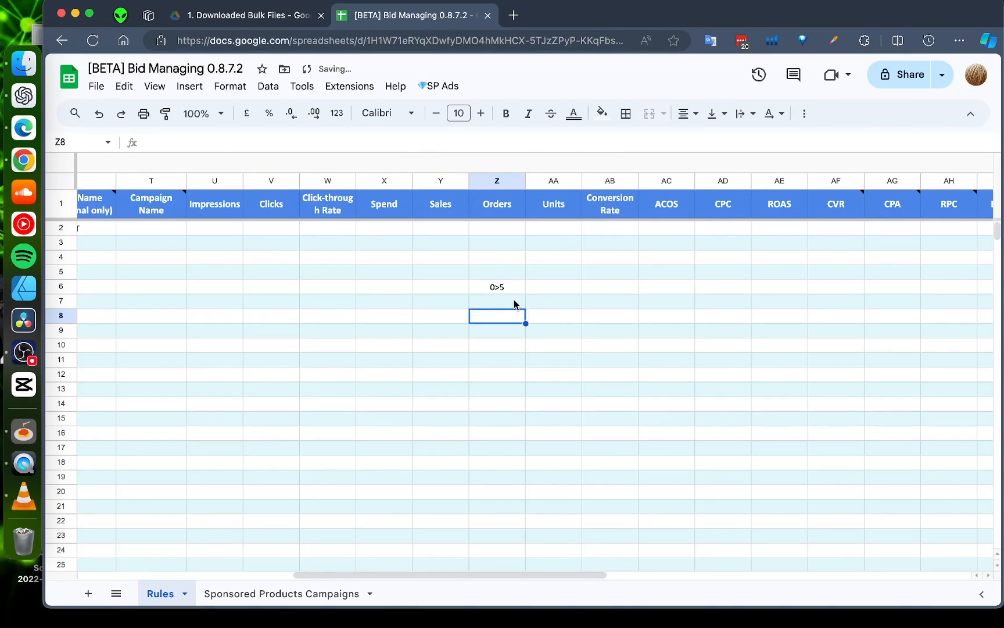
{"action": "left_click", "coordinate": [514, 289]}
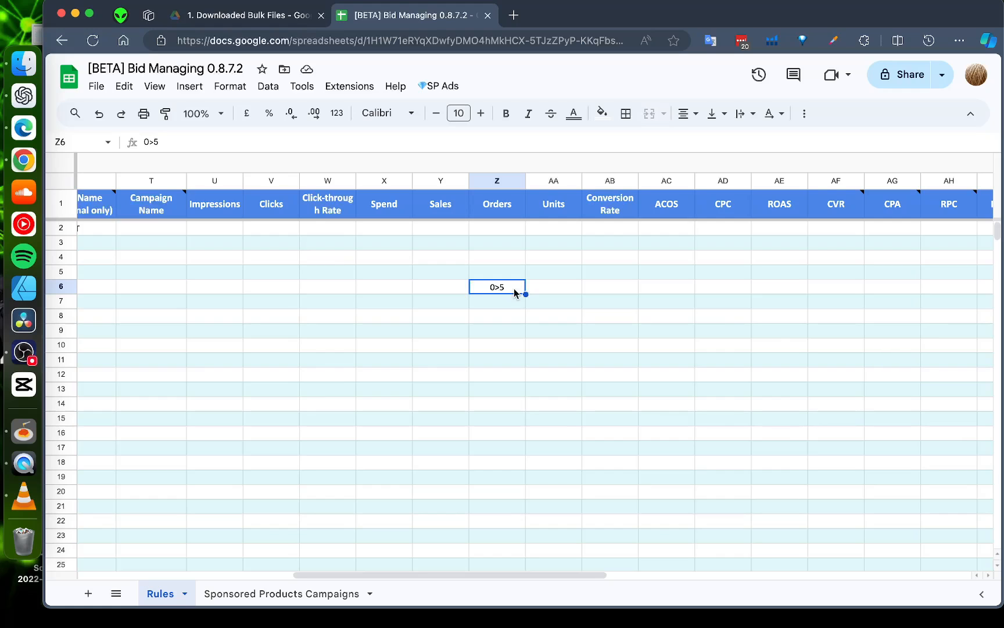
- Enter >1 as a sample Orders condition in row 7
{"action": "left_click", "coordinate": [514, 303]}
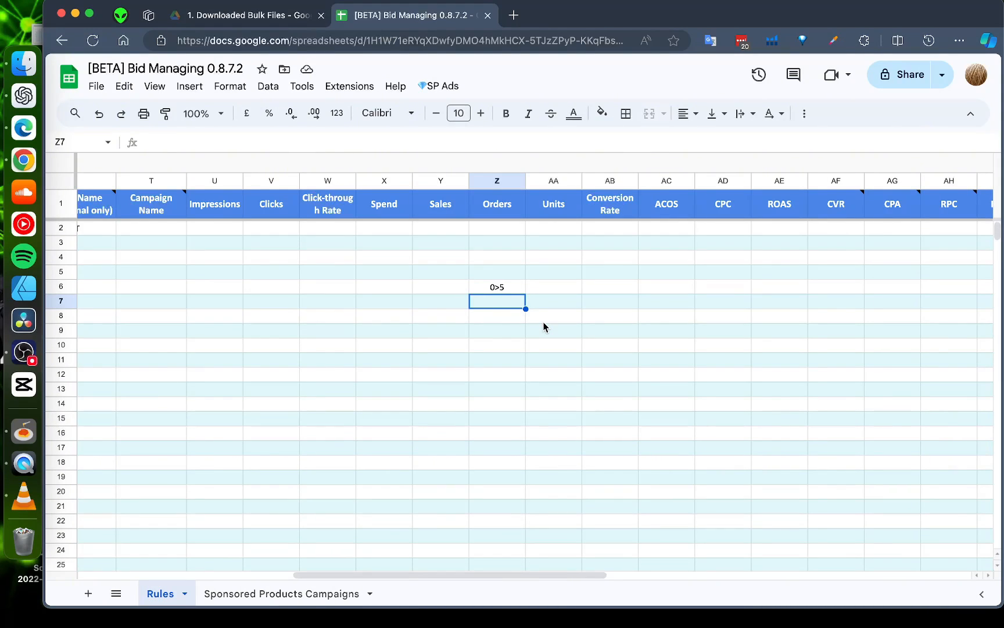
{"action": "type", "text": ">1"}
{"action": "key", "text": "Return"}
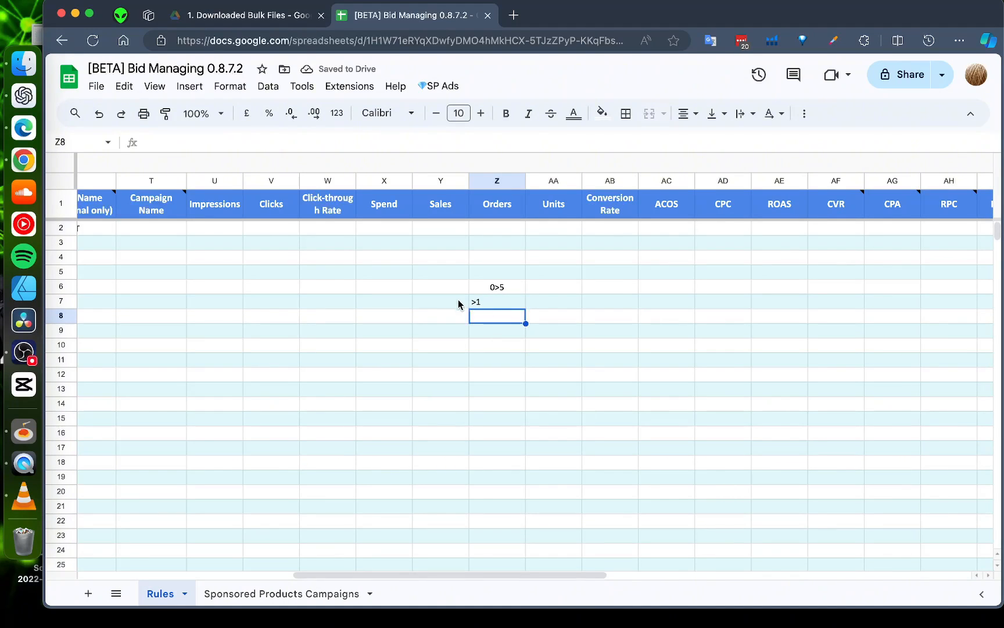
{"action": "left_click", "coordinate": [495, 288]}
{"action": "left_click", "coordinate": [502, 347]}
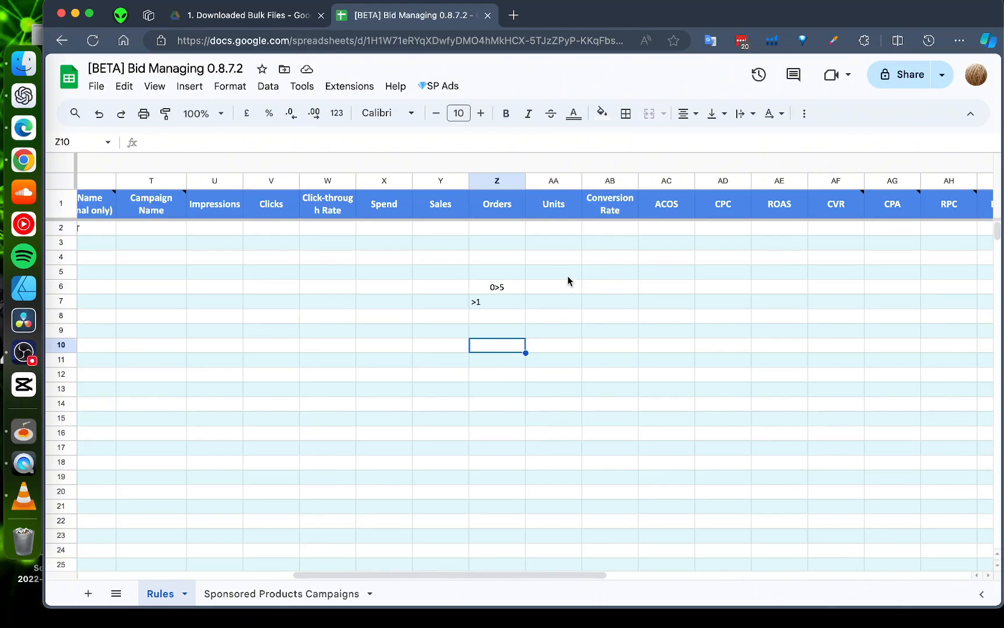
- Enter the sample ACOS conditions 5>, >5 and 5>7 in rows 6, 7 and 8 and compare them
{"action": "left_click", "coordinate": [674, 283]}
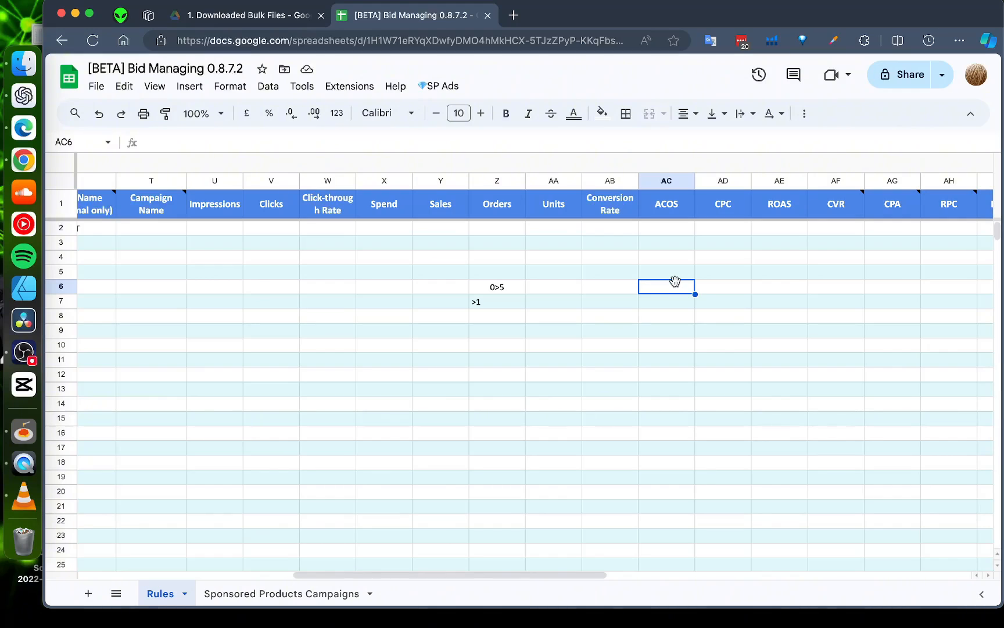
{"action": "type", "text": "5"}
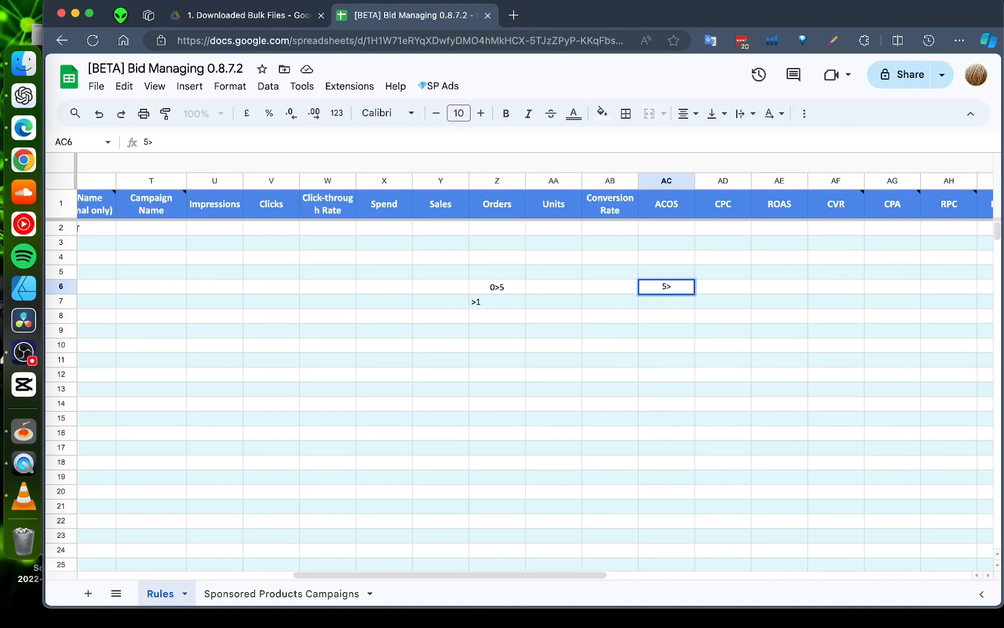
{"action": "type", "text": ">"}
{"action": "key", "text": "Return"}
{"action": "type", "text": ">"}
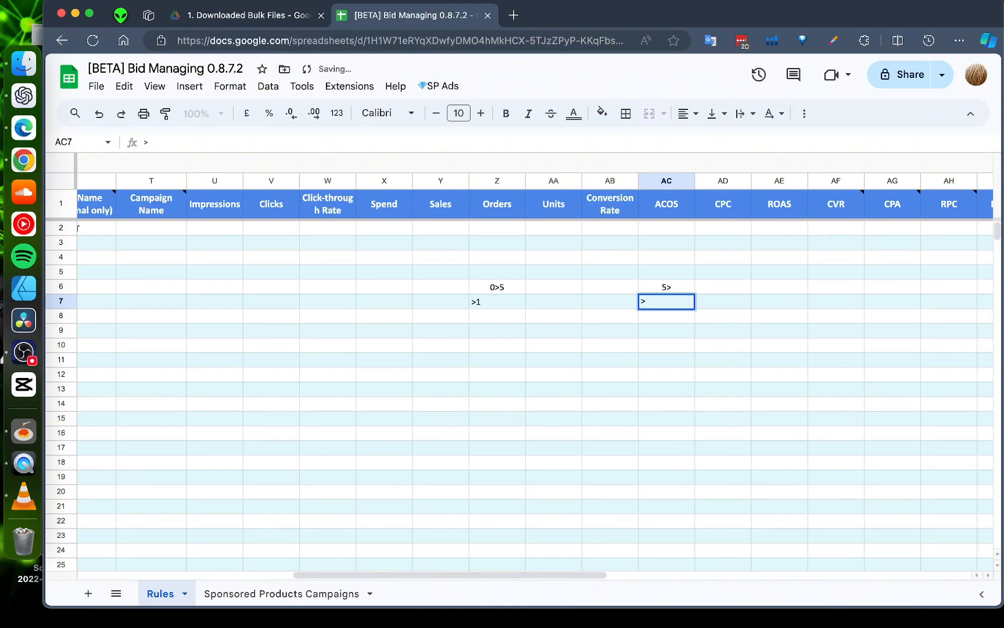
{"action": "type", "text": "5"}
{"action": "key", "text": "Return"}
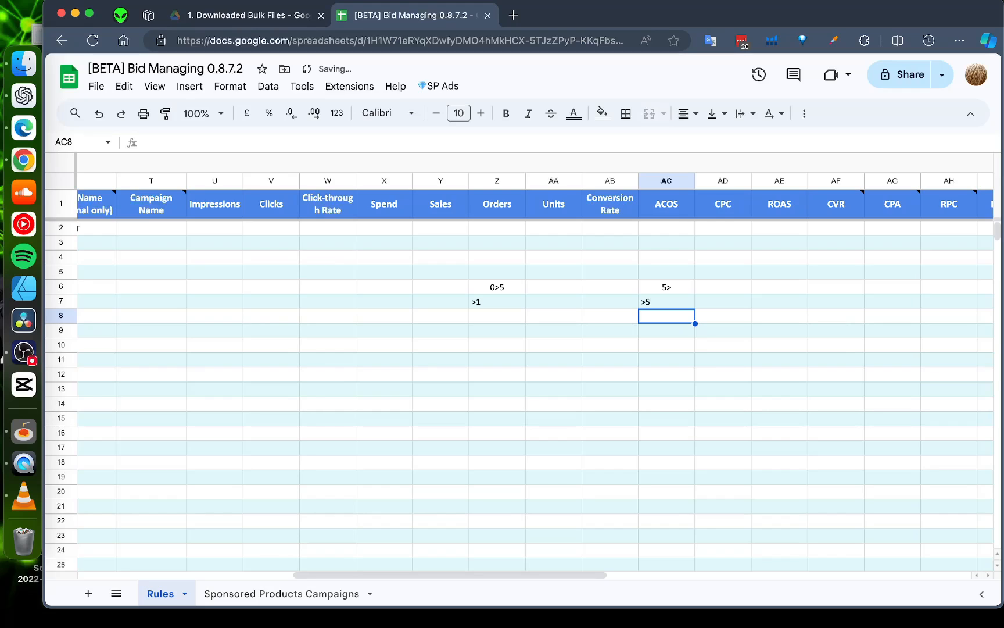
{"action": "type", "text": "5"}
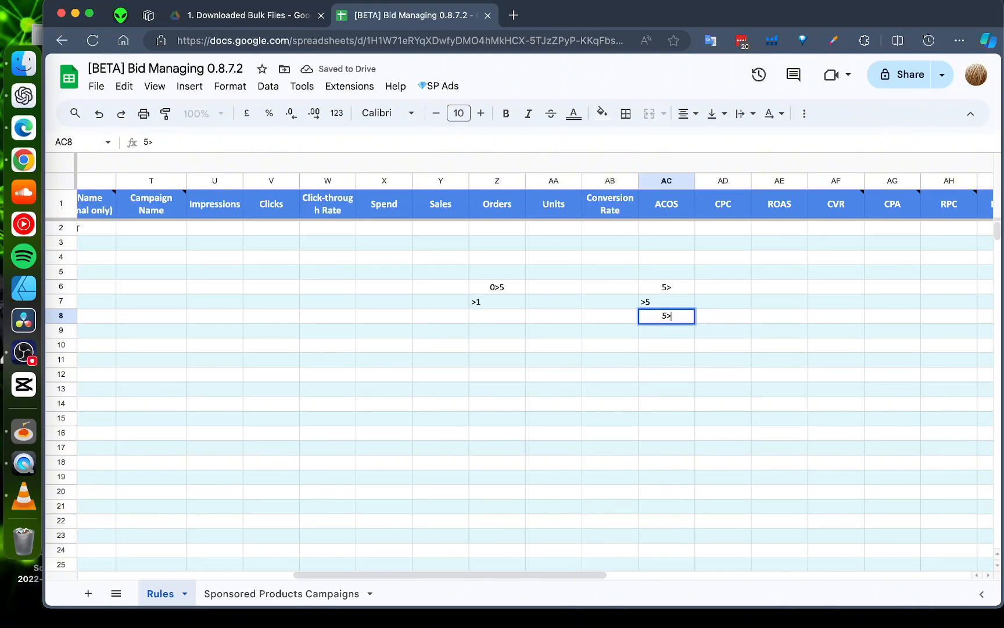
{"action": "type", "text": ">7"}
{"action": "key", "text": "Return"}
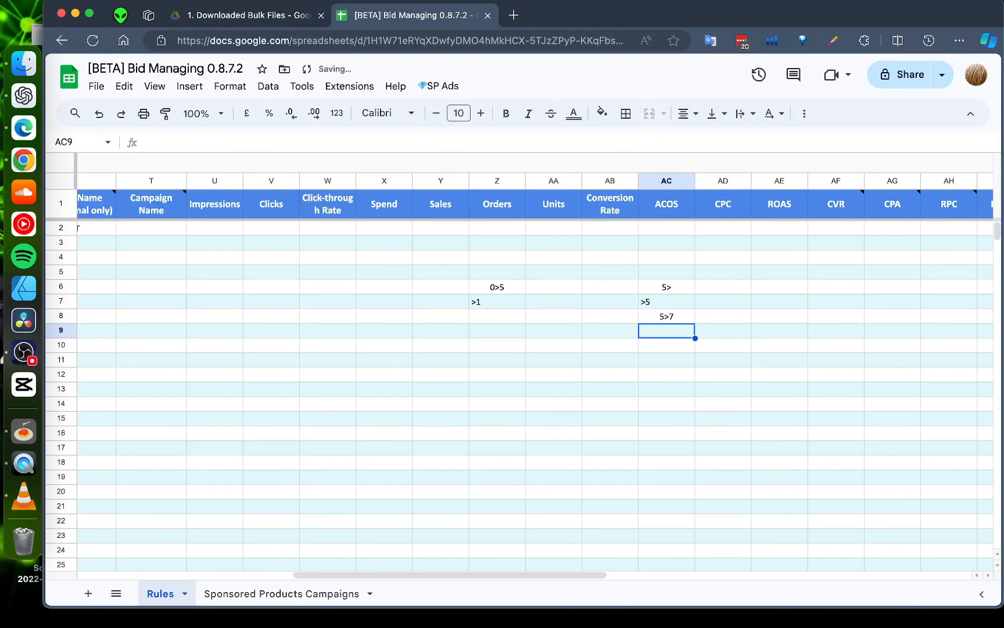
{"action": "left_click", "coordinate": [669, 321]}
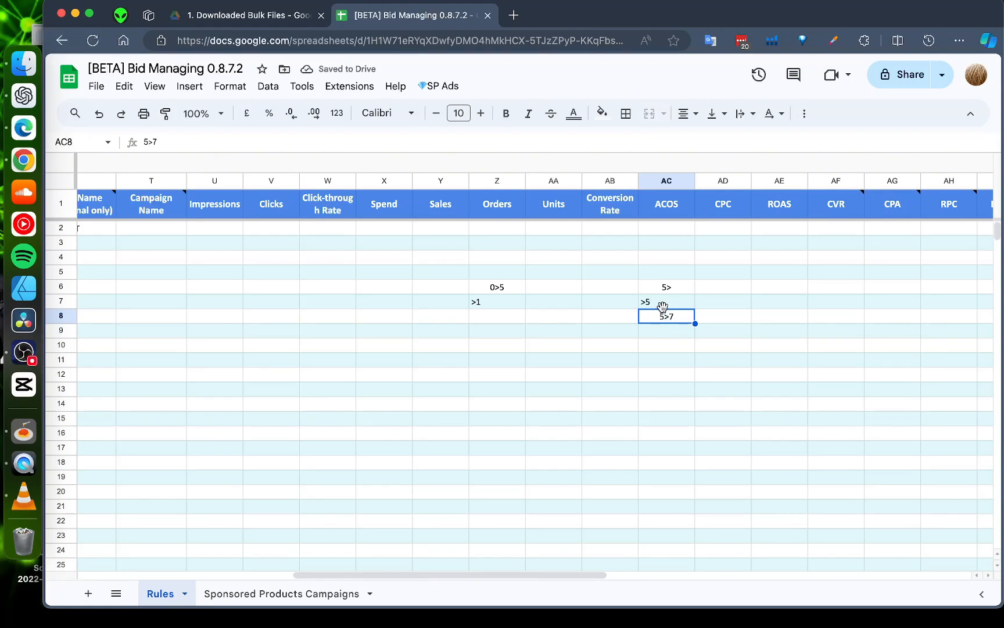
{"action": "left_click", "coordinate": [655, 307]}
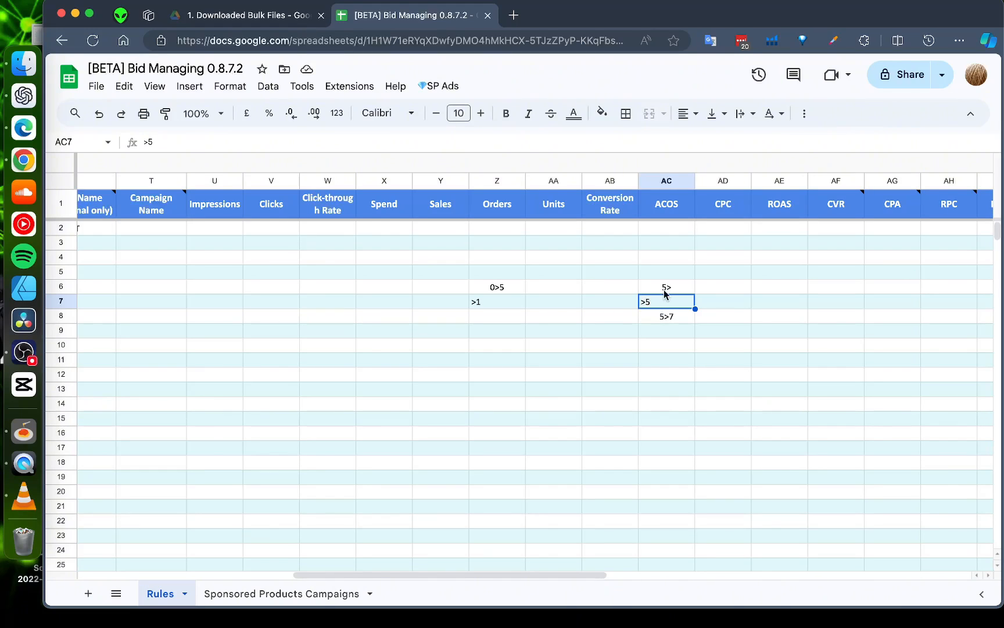
{"action": "left_click", "coordinate": [669, 290]}
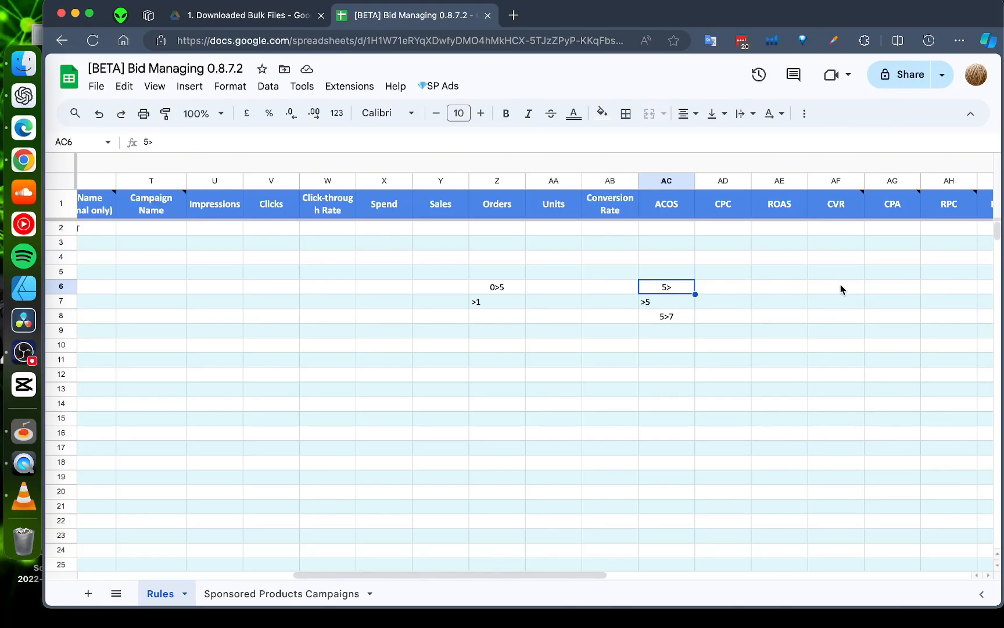
- Clear the sample ACOS conditions in rows 6 to 8 and the sample Orders condition in row 7
{"action": "left_click_drag", "start_coordinate": [688, 334], "coordinate": [672, 287]}
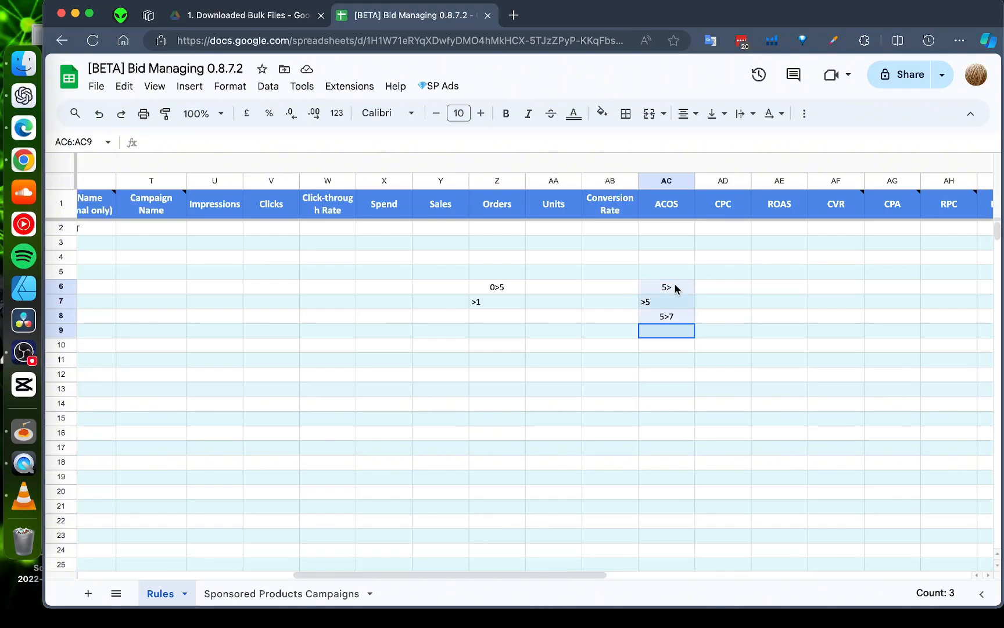
{"action": "key", "text": "BackSpace"}
{"action": "left_click", "coordinate": [495, 287]}
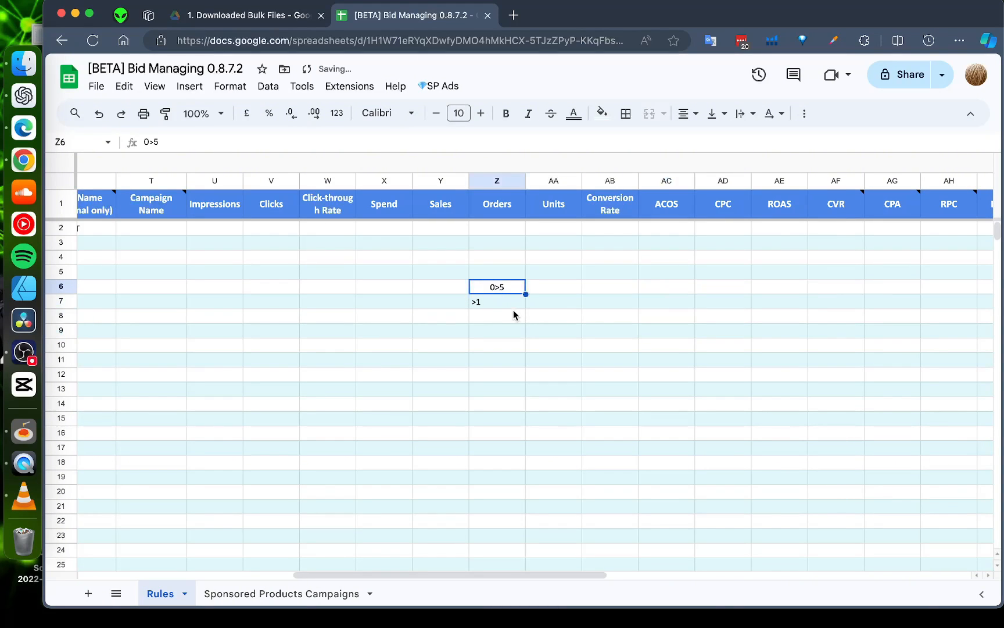
{"action": "left_click", "coordinate": [501, 308]}
{"action": "key", "text": "BackSpace"}
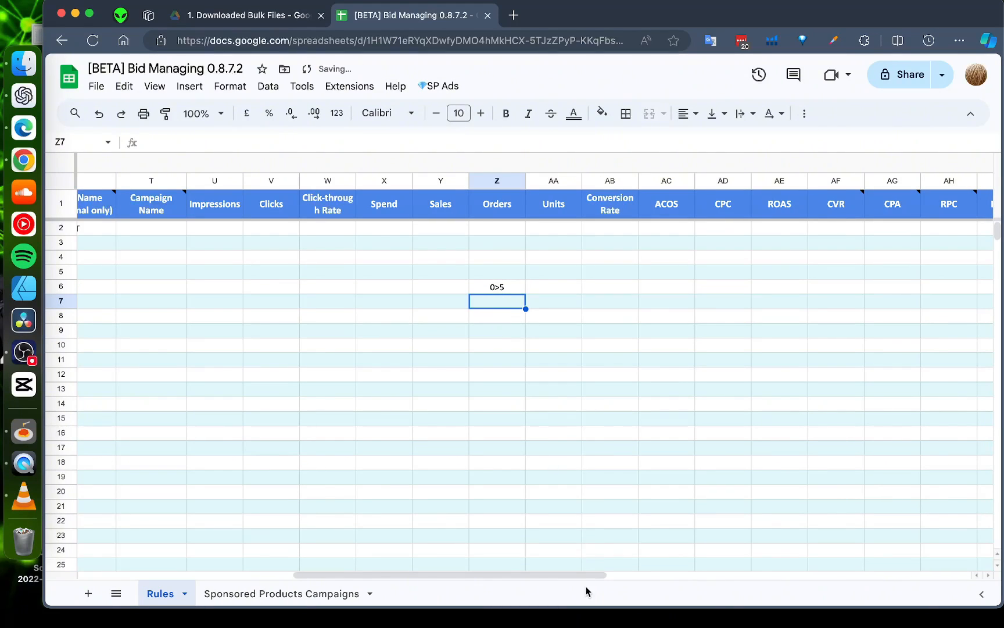
- Check the row 6 rule's name against its Orders condition and set its ACOS condition to 0.3>
{"action": "left_click_drag", "start_coordinate": [583, 578], "coordinate": [322, 589]}
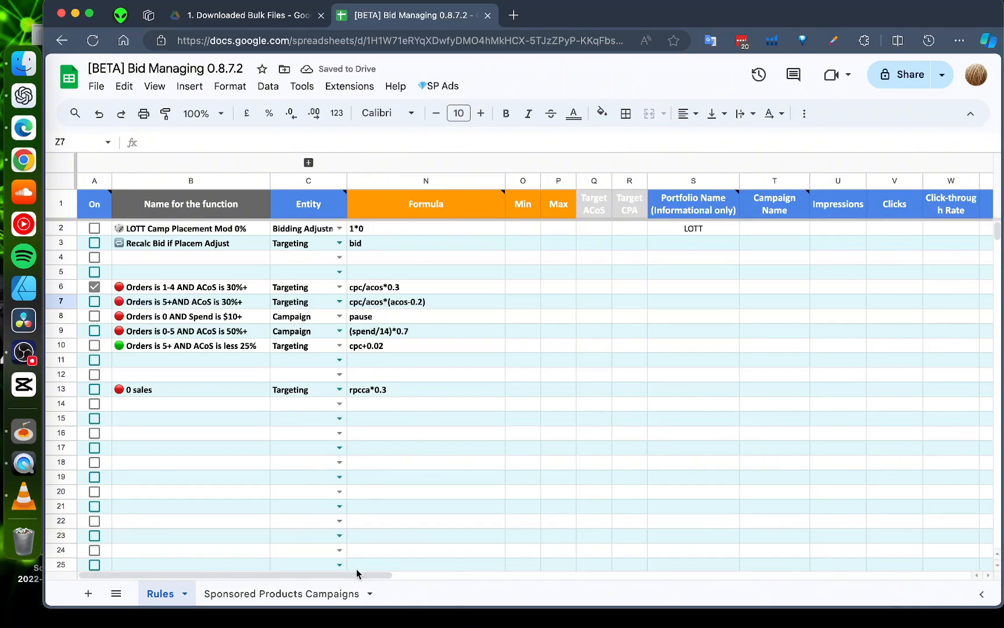
{"action": "left_click_drag", "start_coordinate": [357, 574], "coordinate": [561, 578]}
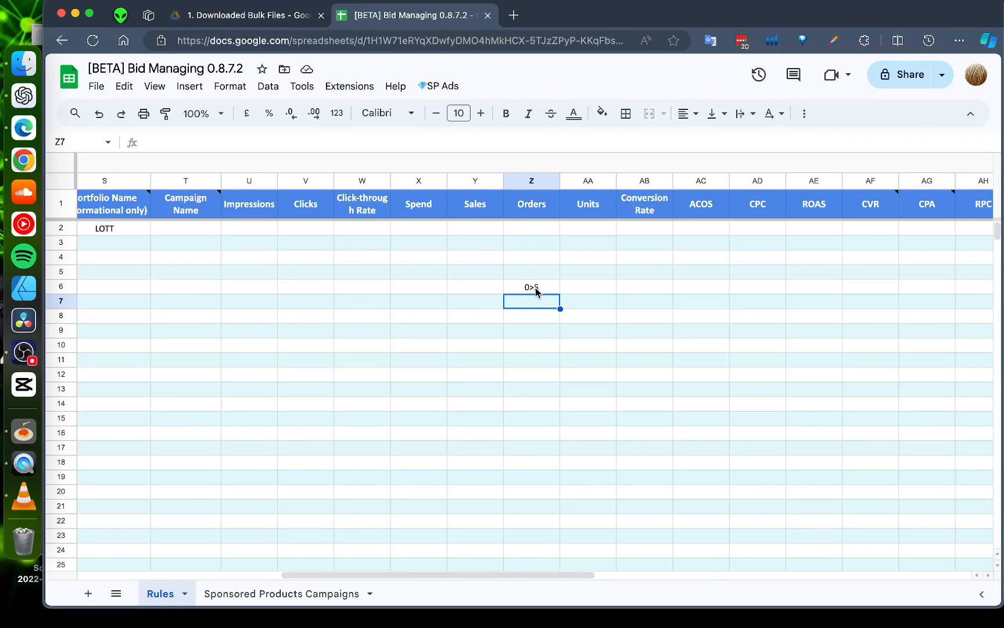
{"action": "left_click_drag", "start_coordinate": [569, 572], "coordinate": [303, 563]}
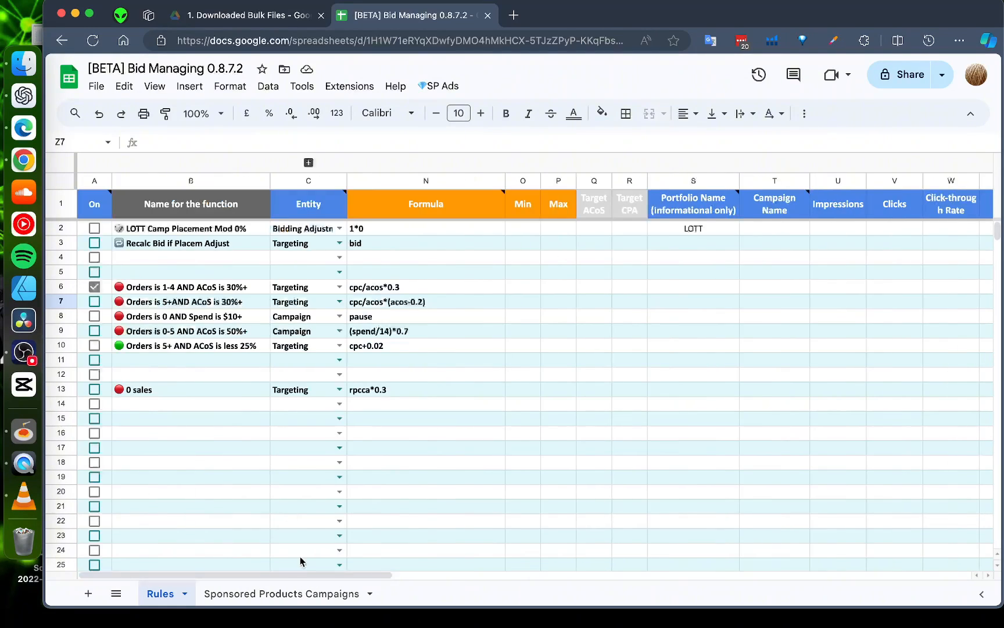
{"action": "left_click", "coordinate": [212, 278]}
{"action": "left_click", "coordinate": [210, 288]}
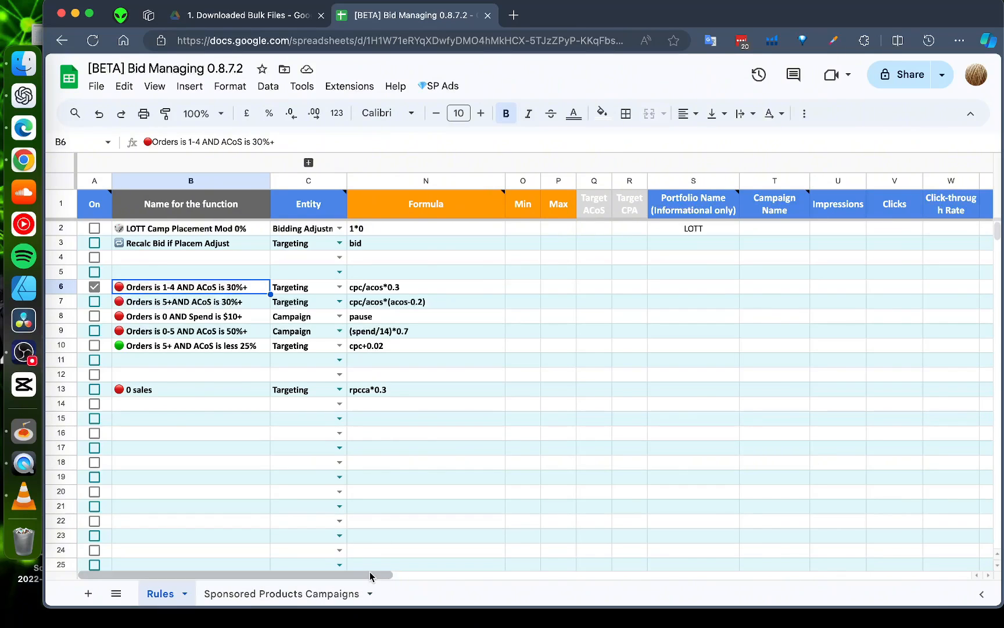
{"action": "left_click_drag", "start_coordinate": [369, 572], "coordinate": [636, 571]}
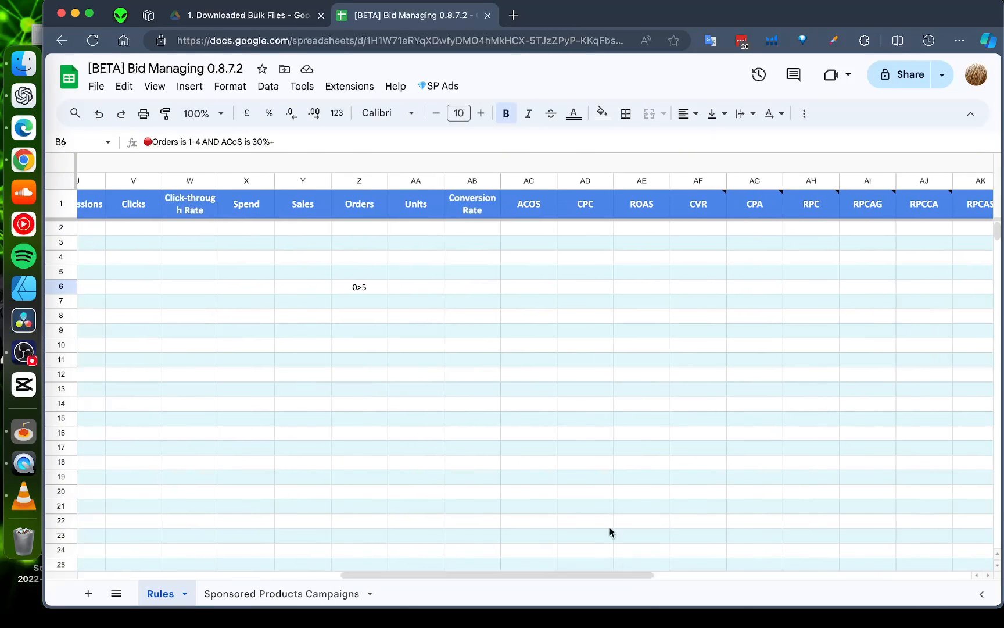
{"action": "left_click", "coordinate": [533, 290]}
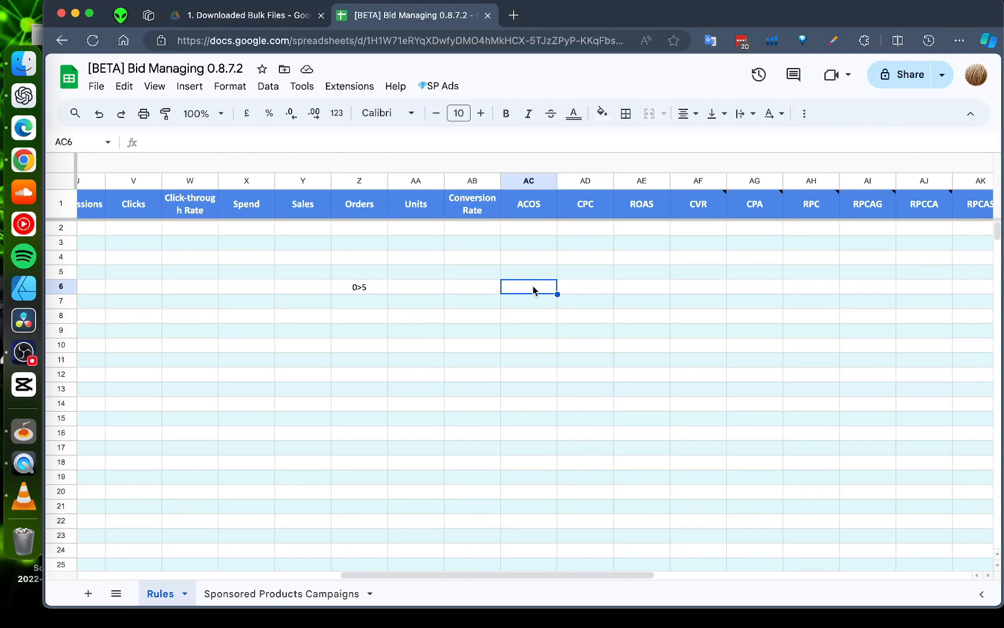
{"action": "type", "text": "0."}
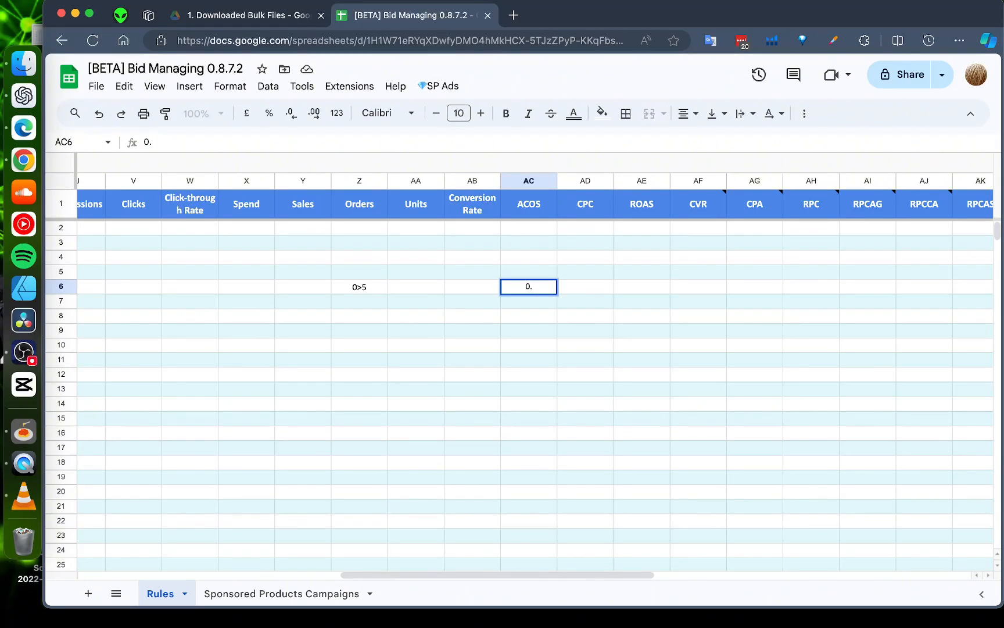
{"action": "type", "text": "3>"}
{"action": "key", "text": "Return"}
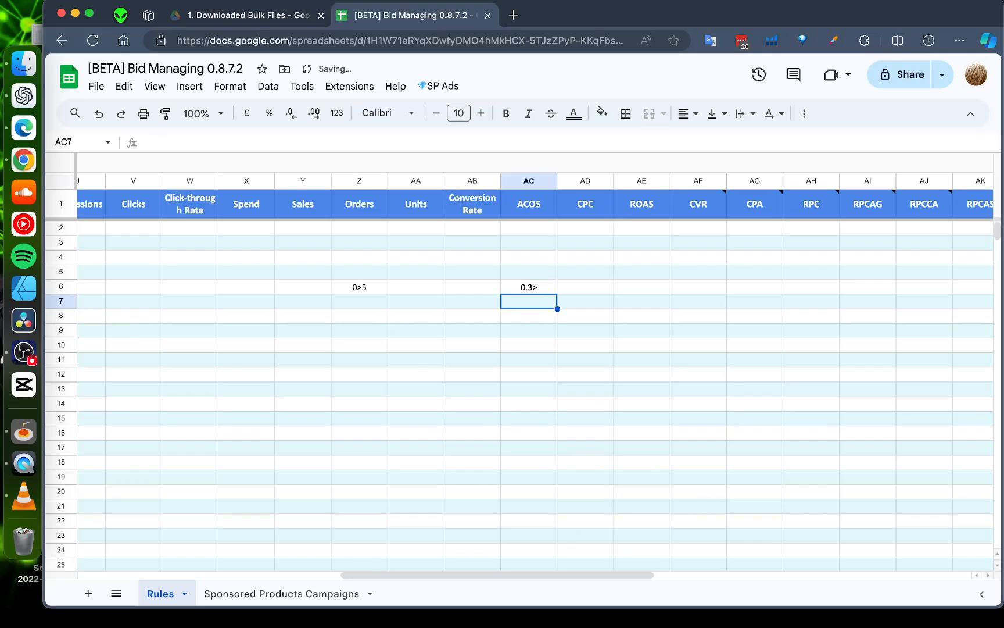
- Try 30%> as the row 6 rule's ACOS condition and set it back to 0.3>
{"action": "key", "text": "Up"}
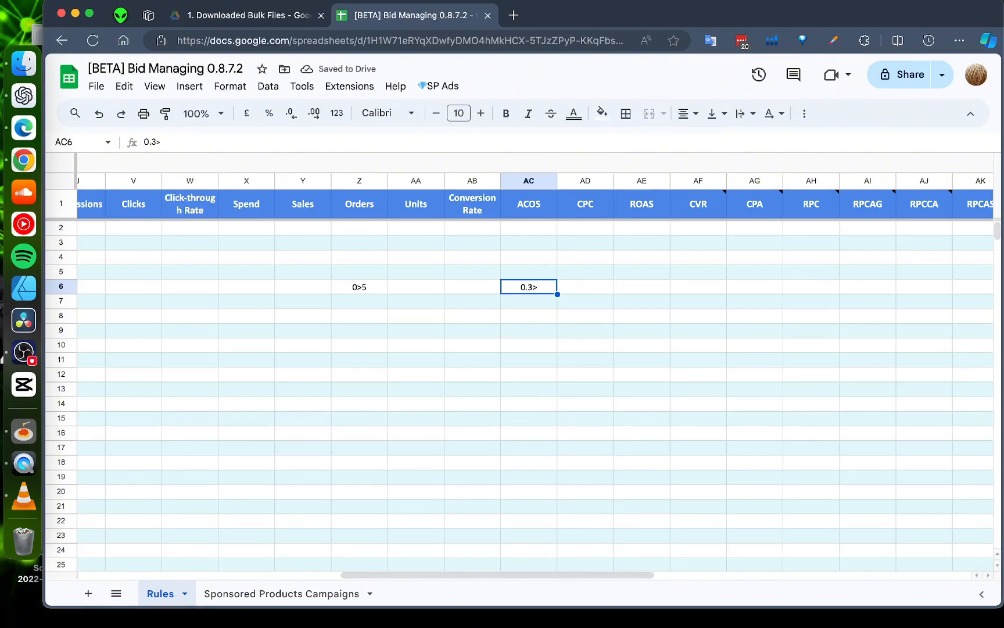
{"action": "type", "text": "30"}
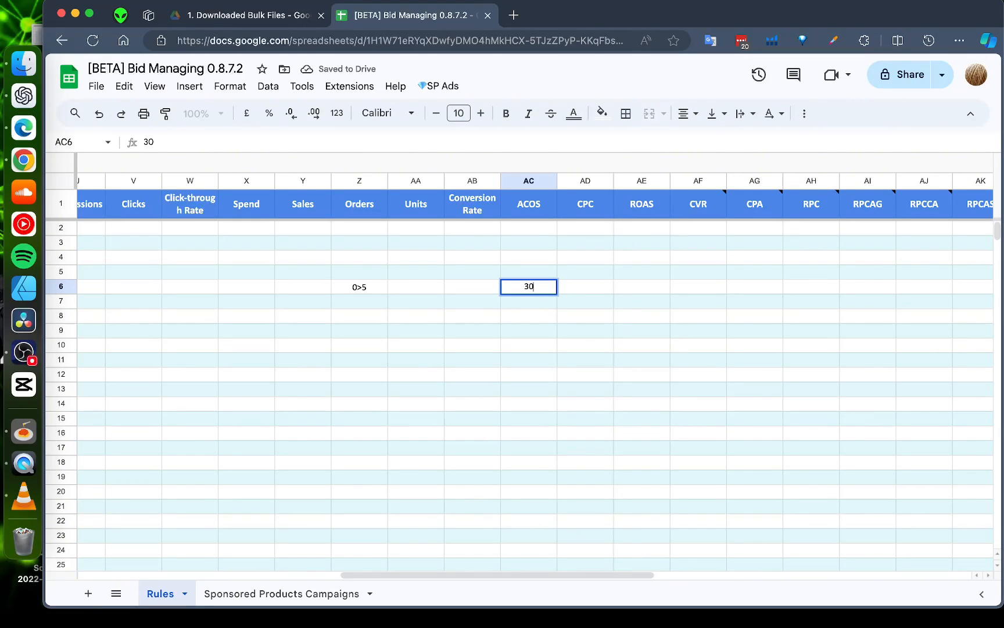
{"action": "type", "text": "%>"}
{"action": "key", "text": "Return"}
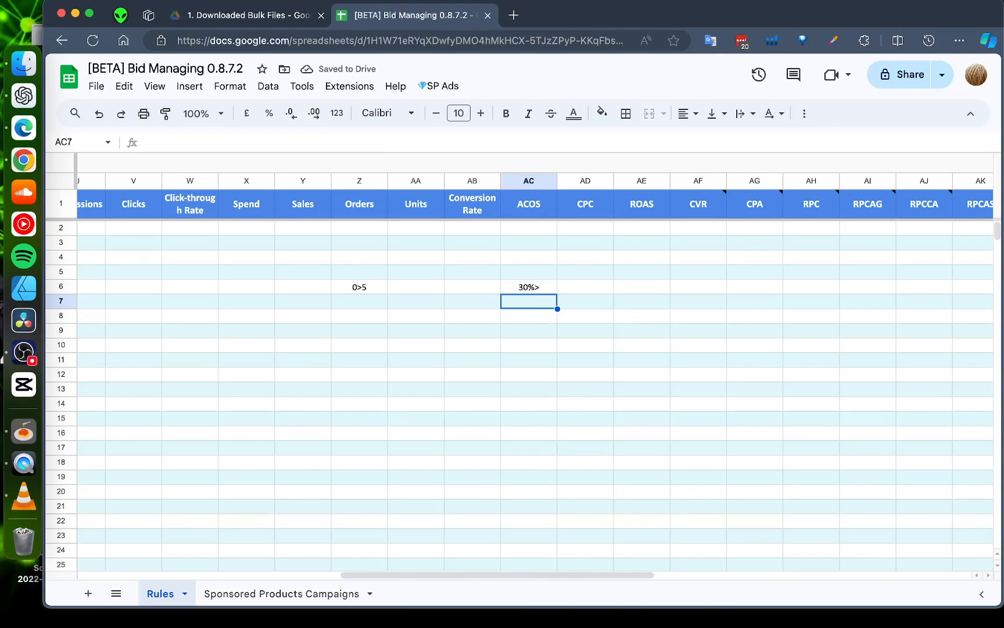
{"action": "key", "text": "Up"}
{"action": "type", "text": "0.3>"}
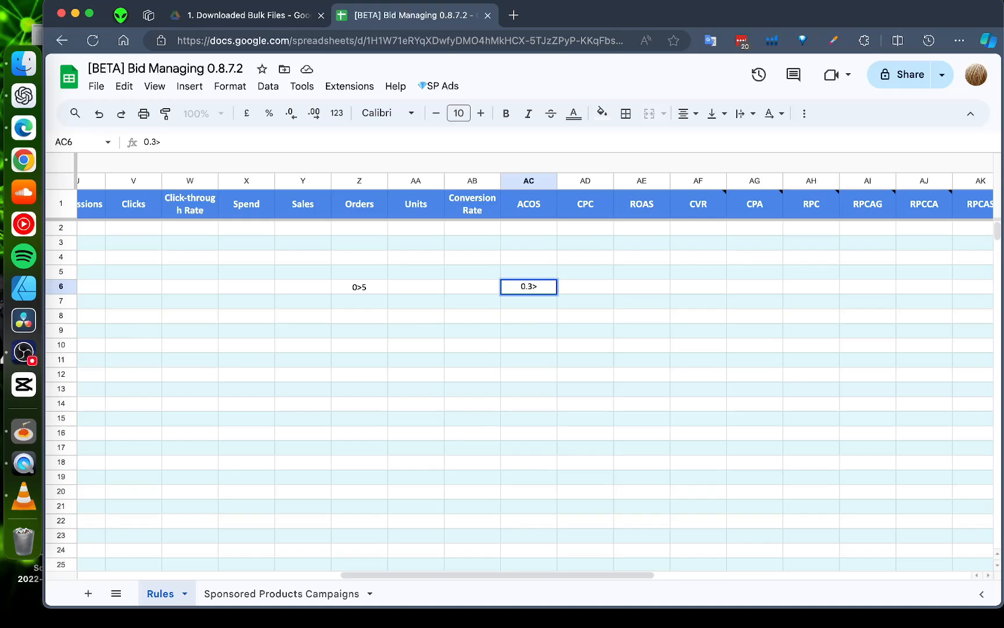
{"action": "key", "text": "Return"}
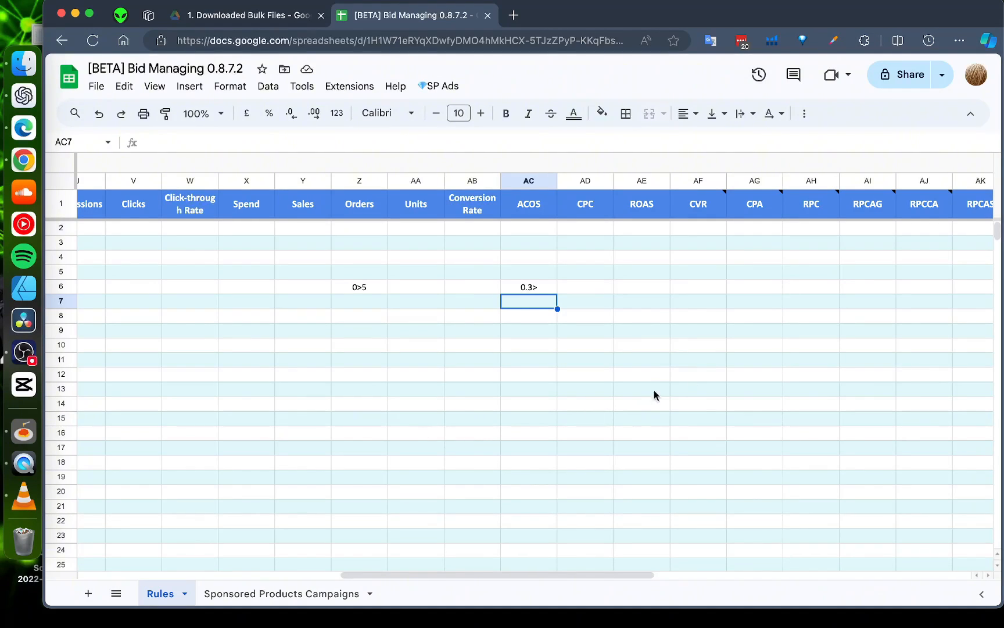
- Review the row 6 rule's ACOS condition together with its bid formula
{"action": "left_click_drag", "start_coordinate": [625, 572], "coordinate": [609, 572]}
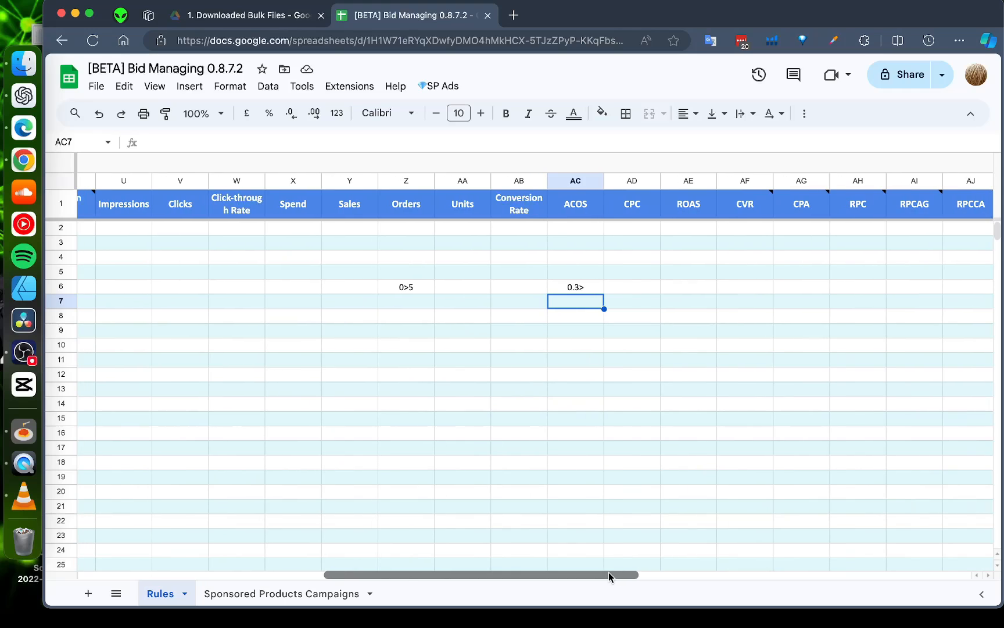
{"action": "left_click", "coordinate": [581, 288]}
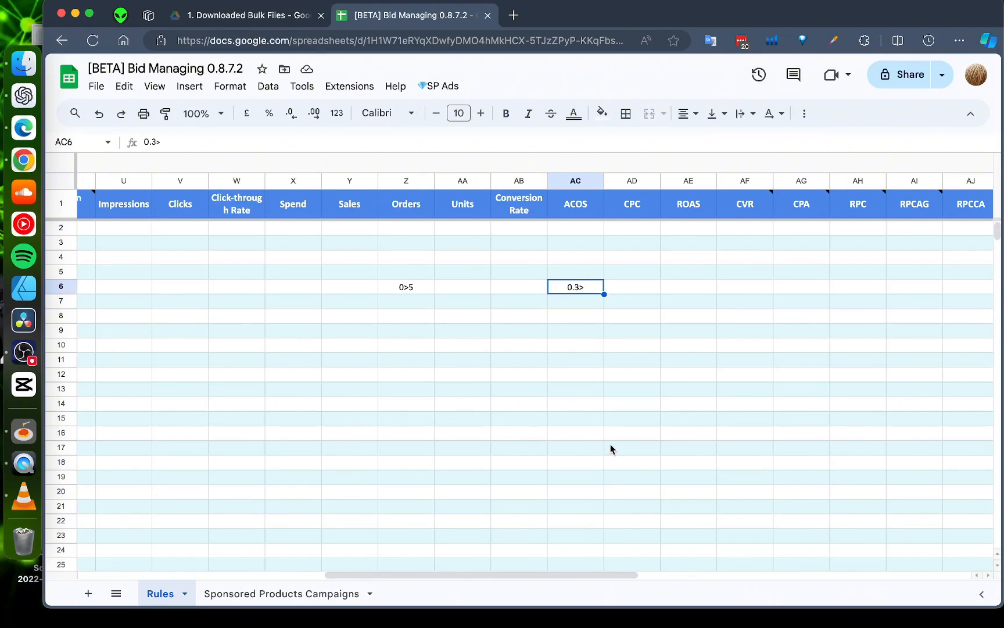
{"action": "left_click_drag", "start_coordinate": [615, 576], "coordinate": [611, 576]}
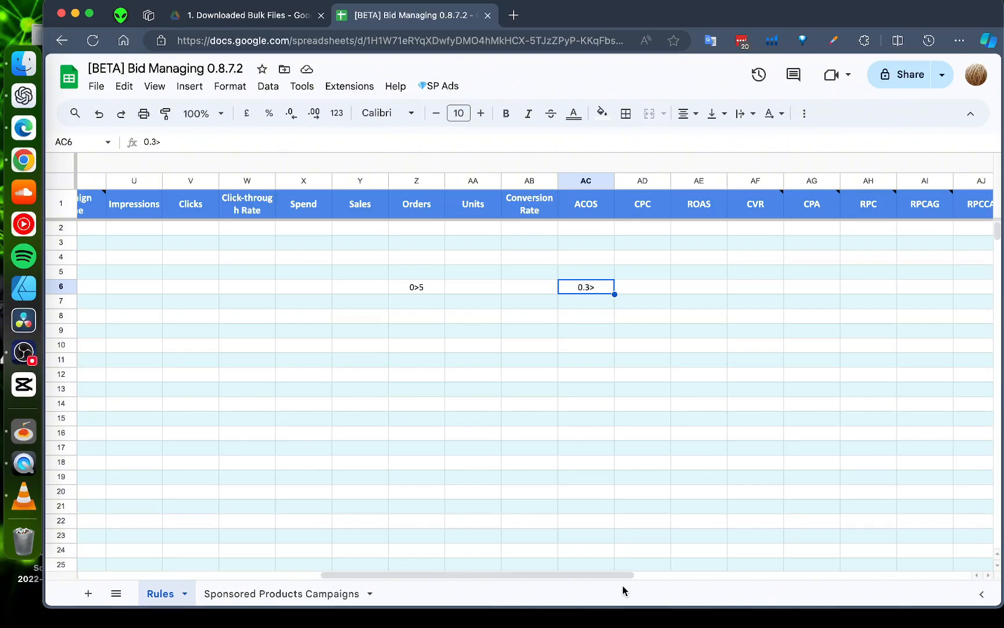
{"action": "left_click_drag", "start_coordinate": [626, 575], "coordinate": [384, 575]}
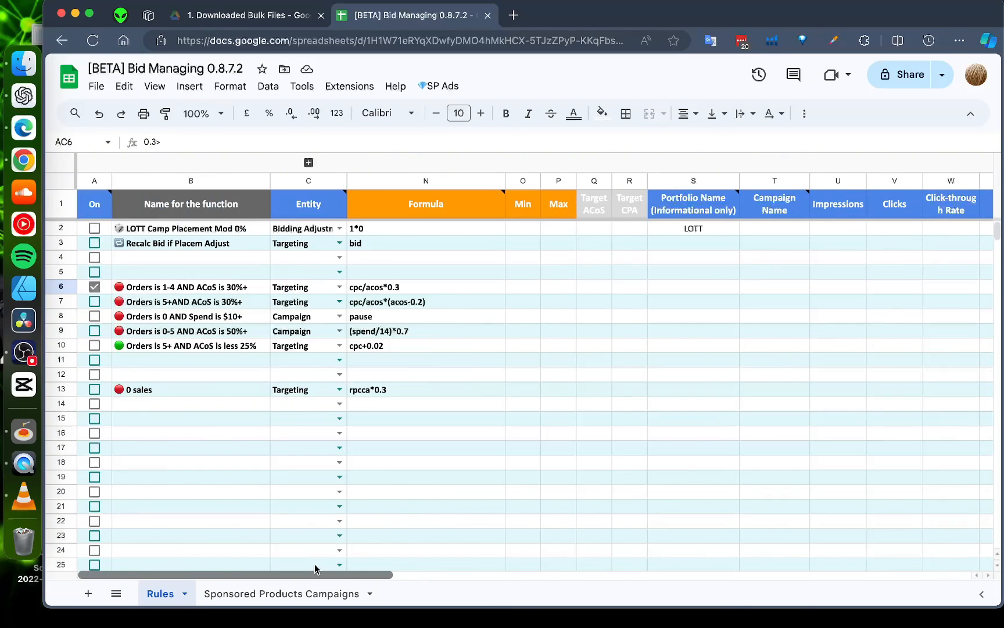
{"action": "left_click", "coordinate": [415, 291]}
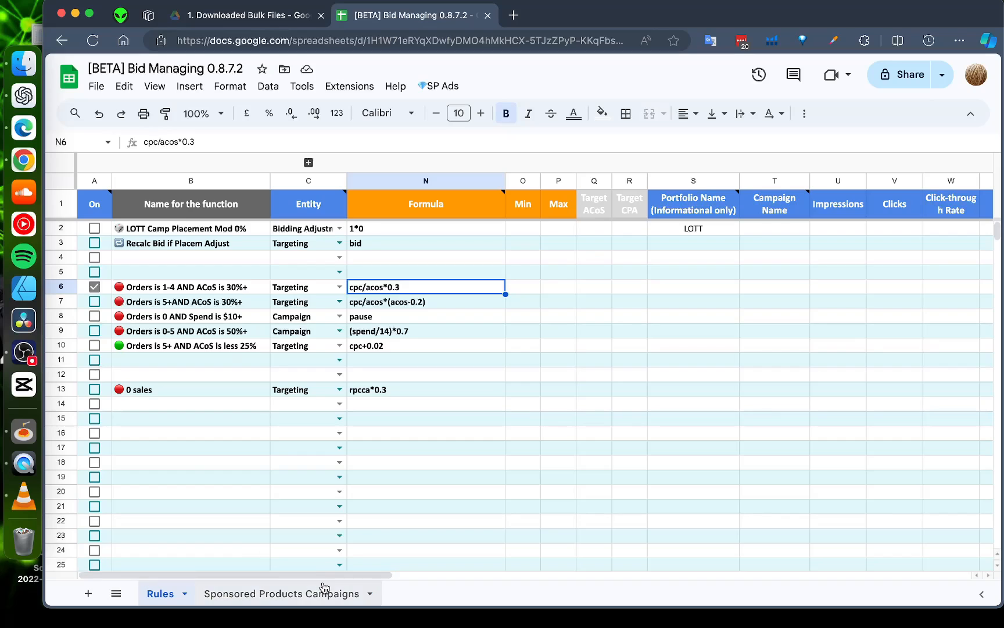
- Check the available entity options for the row 6 rule and choose Targeting, leaving the data validation rules unchanged
{"action": "left_click", "coordinate": [319, 293]}
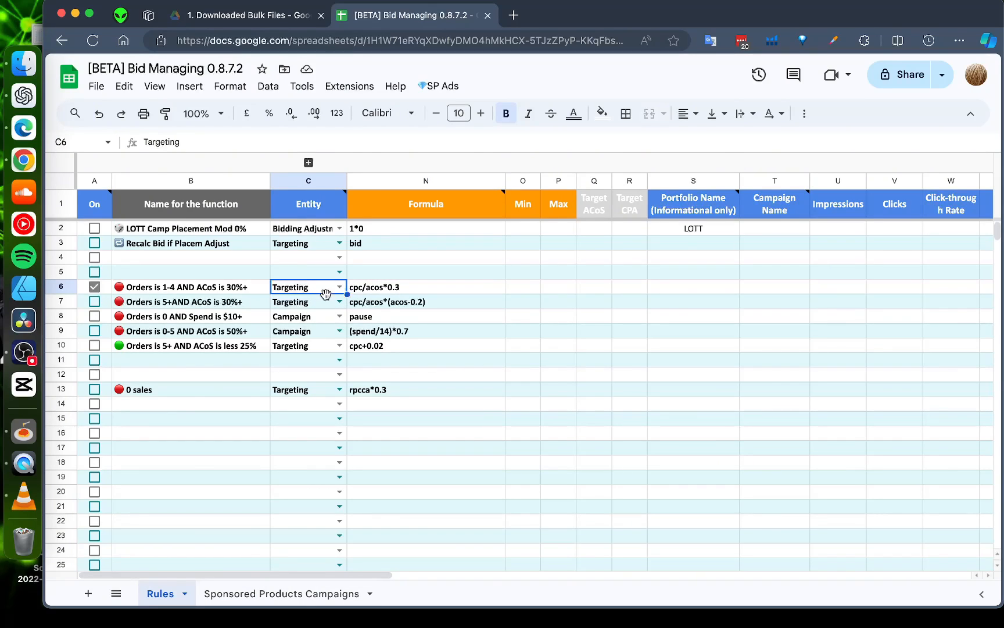
{"action": "left_click", "coordinate": [337, 287]}
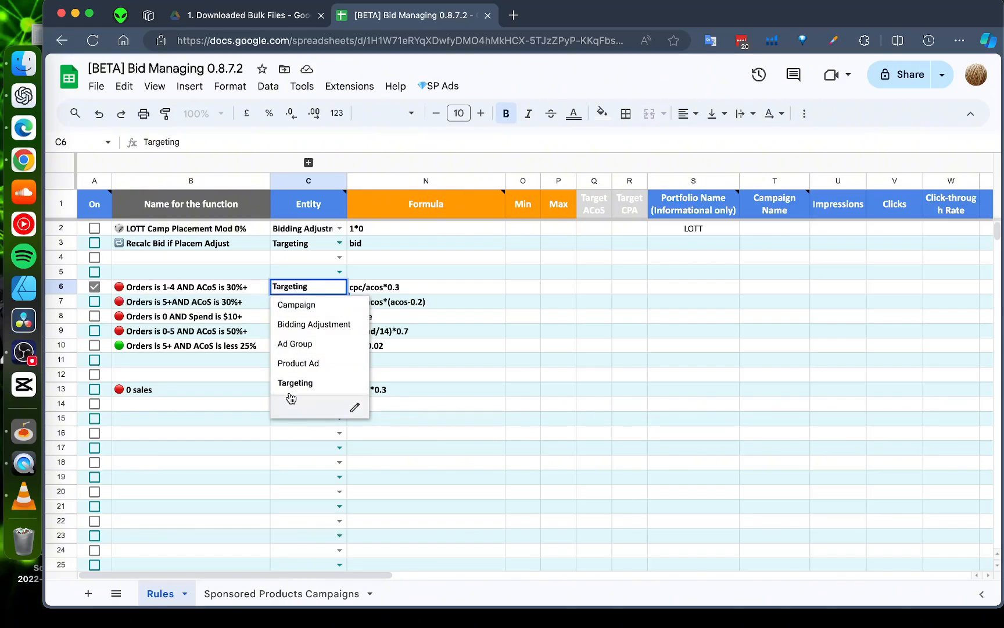
{"action": "left_click", "coordinate": [292, 398]}
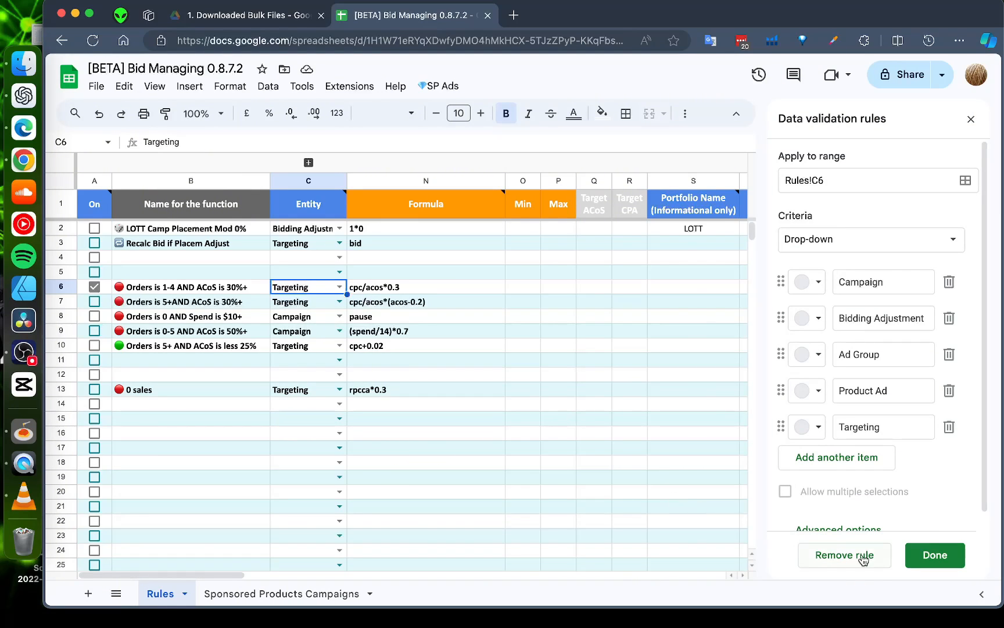
{"action": "left_click", "coordinate": [971, 119]}
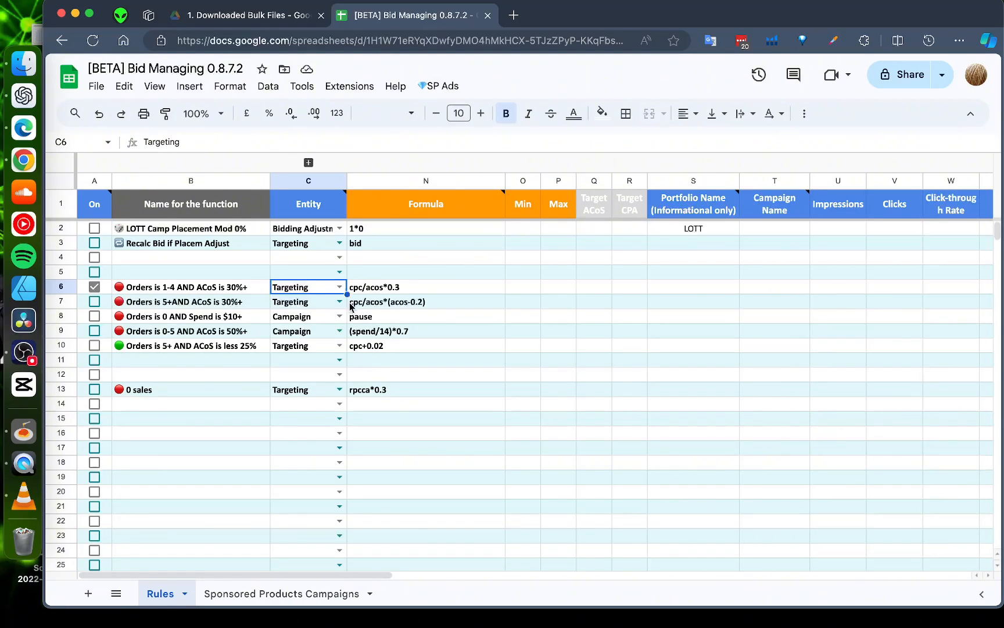
{"action": "left_click", "coordinate": [335, 287]}
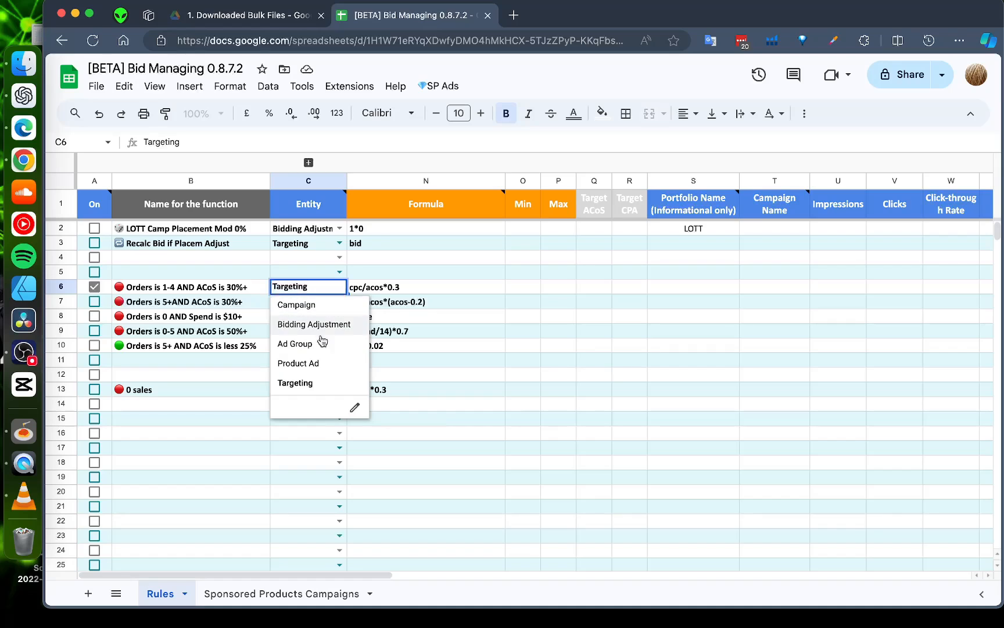
{"action": "left_click", "coordinate": [319, 383]}
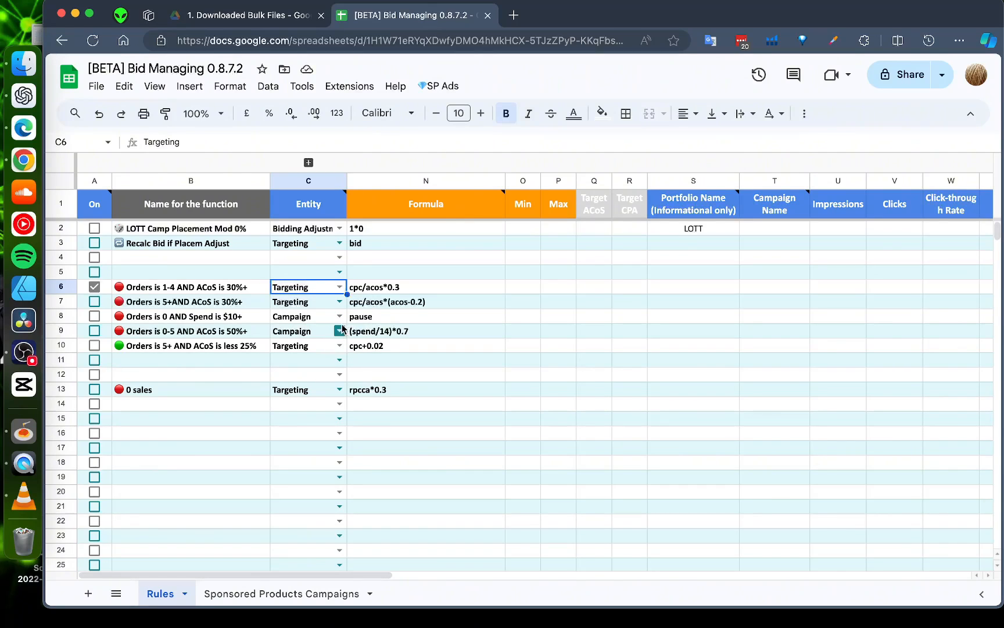
- Examine the Keyword and Product Targeting rows in the Entity column of the Sponsored Products Campaigns sheet
{"action": "left_click", "coordinate": [285, 593]}
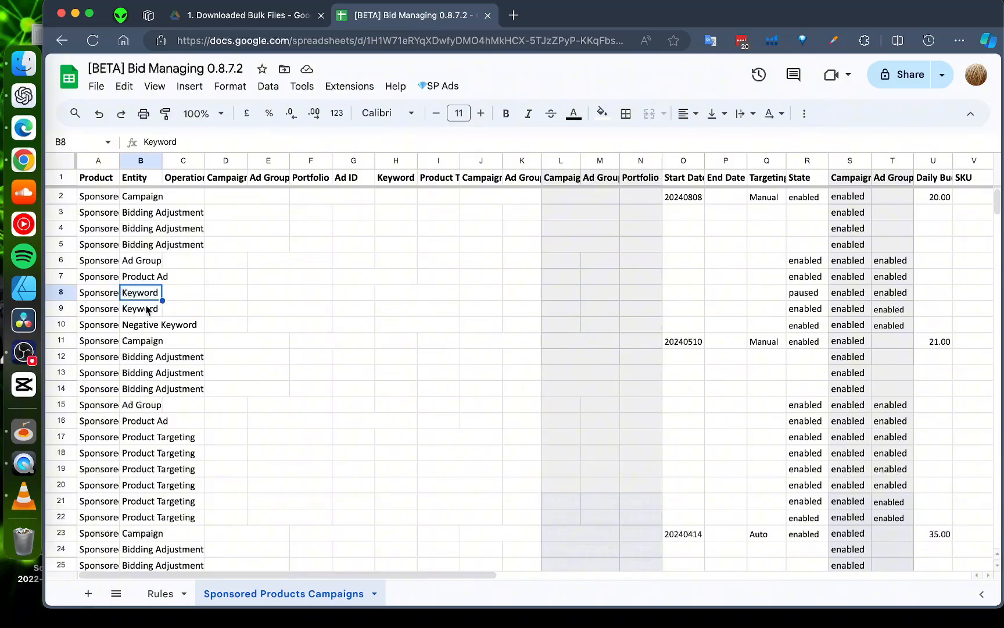
{"action": "left_click", "coordinate": [144, 310]}
{"action": "left_click_drag", "start_coordinate": [144, 469], "coordinate": [145, 503]}
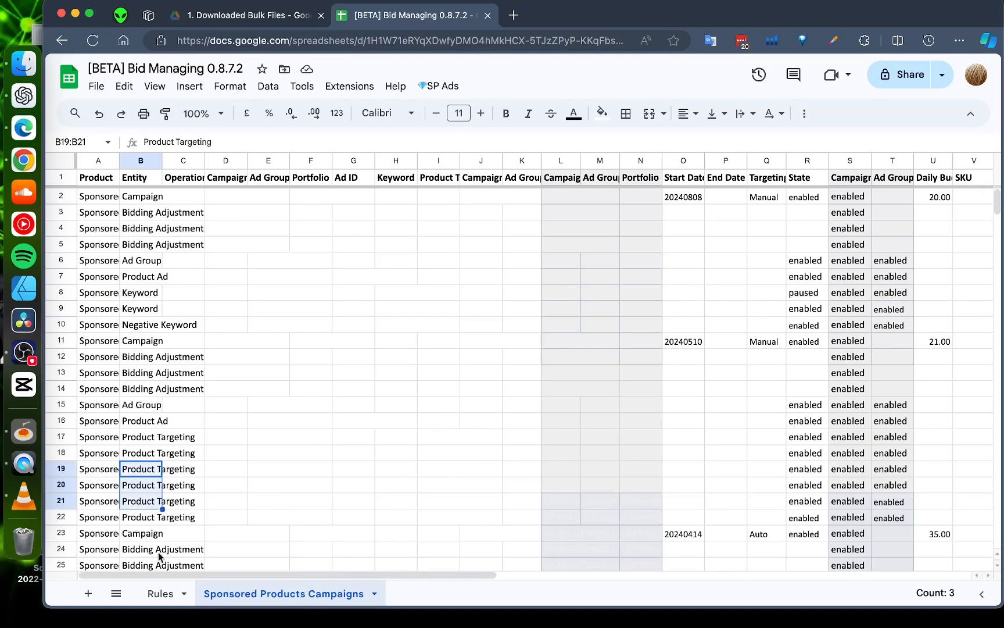
- Return to the Rules sheet and review the row 6 rule's Orders condition, ACOS condition and formula
{"action": "left_click", "coordinate": [159, 592]}
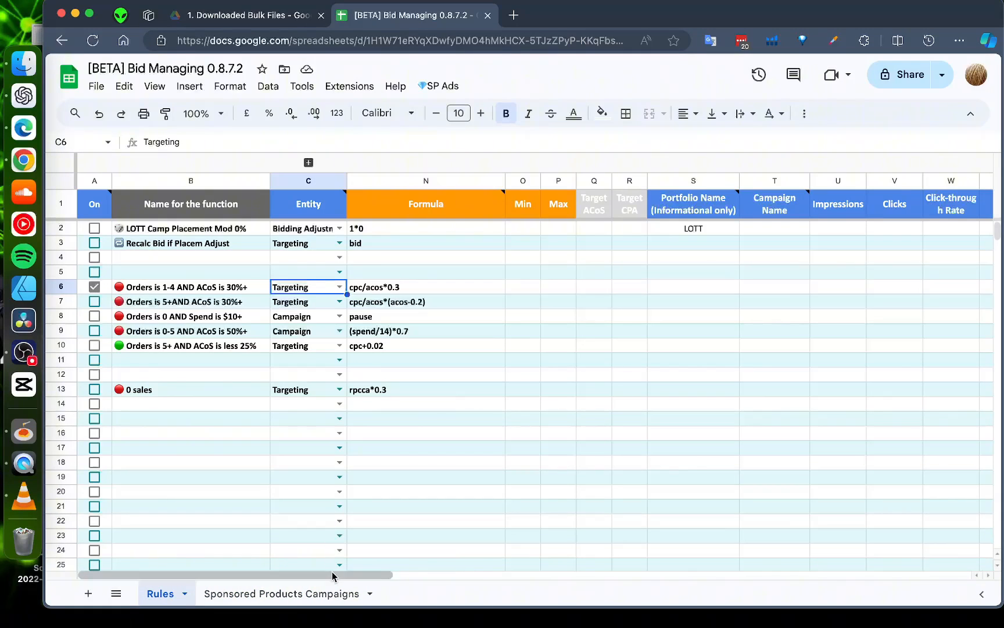
{"action": "left_click_drag", "start_coordinate": [331, 573], "coordinate": [486, 583]}
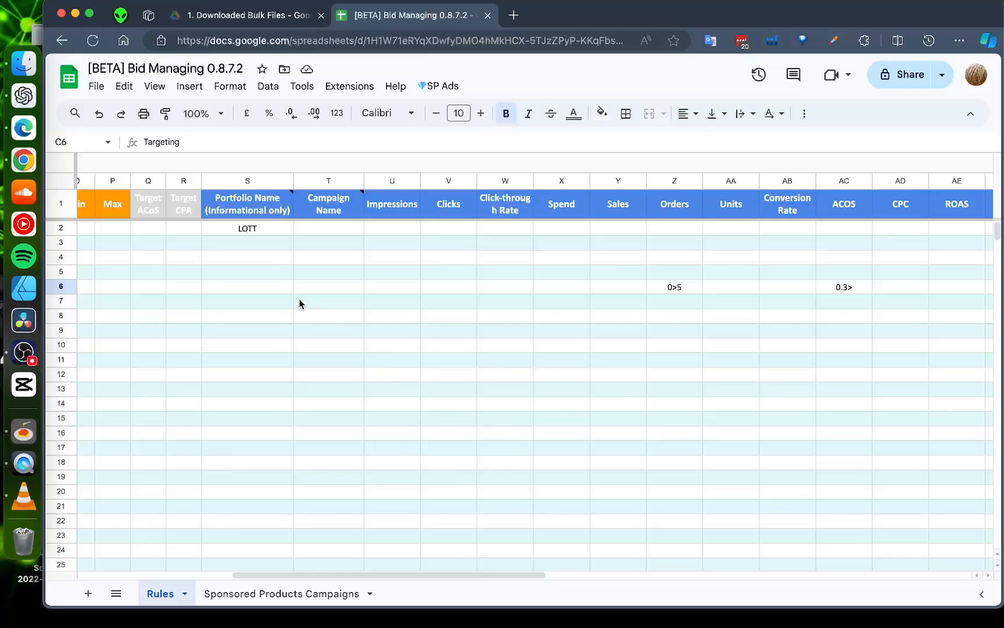
{"action": "left_click_drag", "start_coordinate": [302, 302], "coordinate": [711, 308]}
{"action": "left_click", "coordinate": [672, 289]}
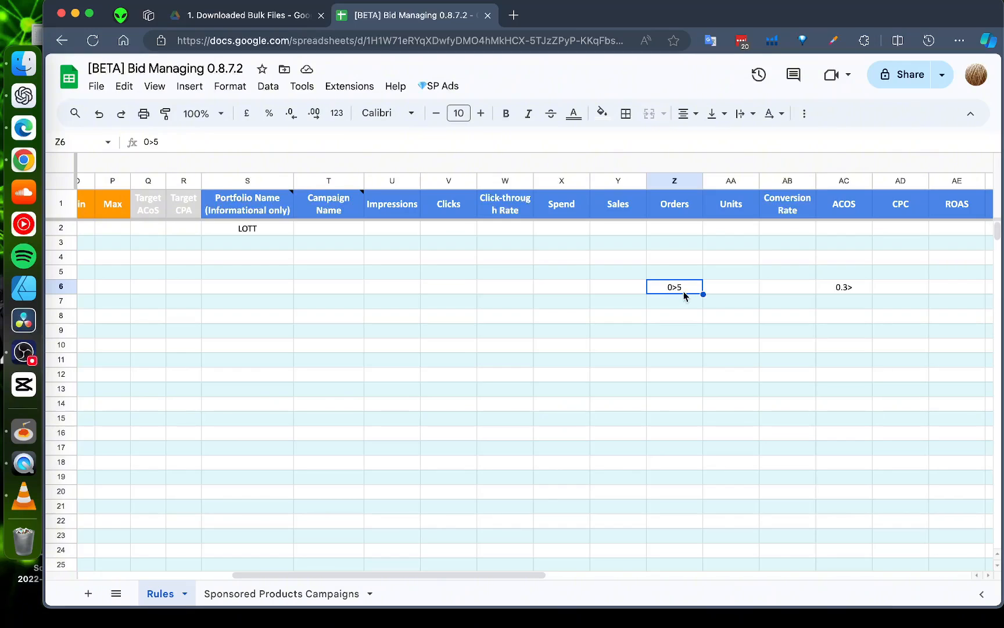
{"action": "left_click", "coordinate": [846, 289]}
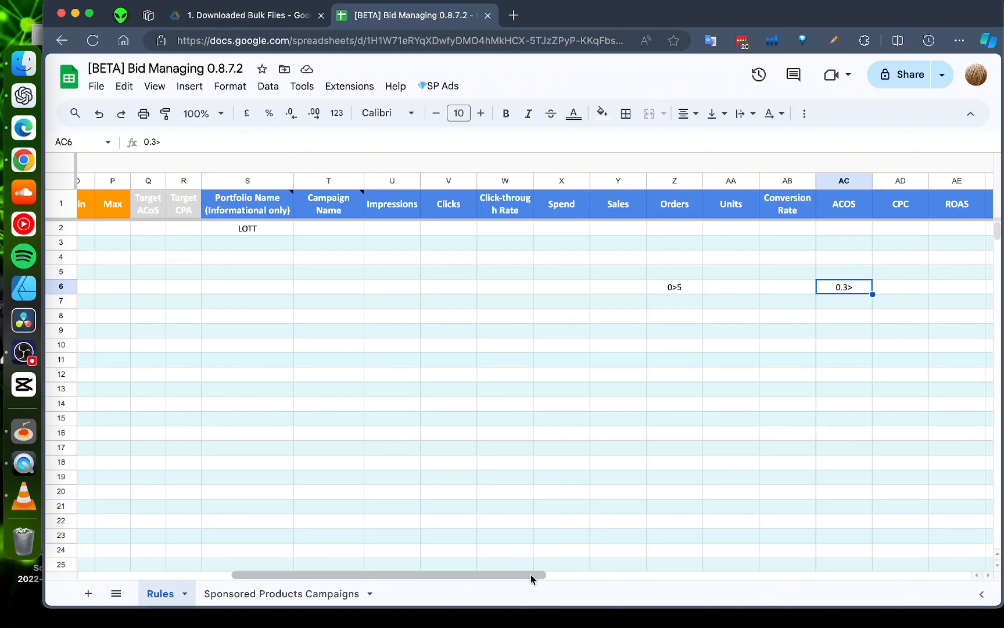
{"action": "left_click_drag", "start_coordinate": [533, 575], "coordinate": [372, 575]}
{"action": "left_click", "coordinate": [426, 286]}
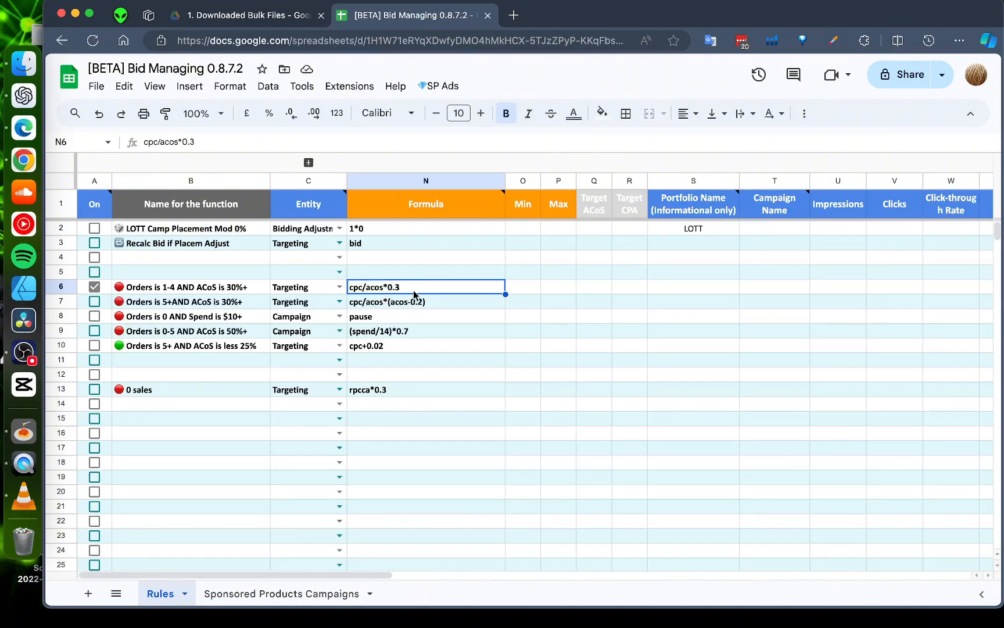
- Examine the Orders, ACOS and CPC figures of the keyword rows 8 and 9 in the Sponsored Products Campaigns sheet
{"action": "left_click", "coordinate": [290, 594]}
{"action": "scroll", "coordinate": [549, 558], "scroll_direction": "right", "scroll_amount": 15}
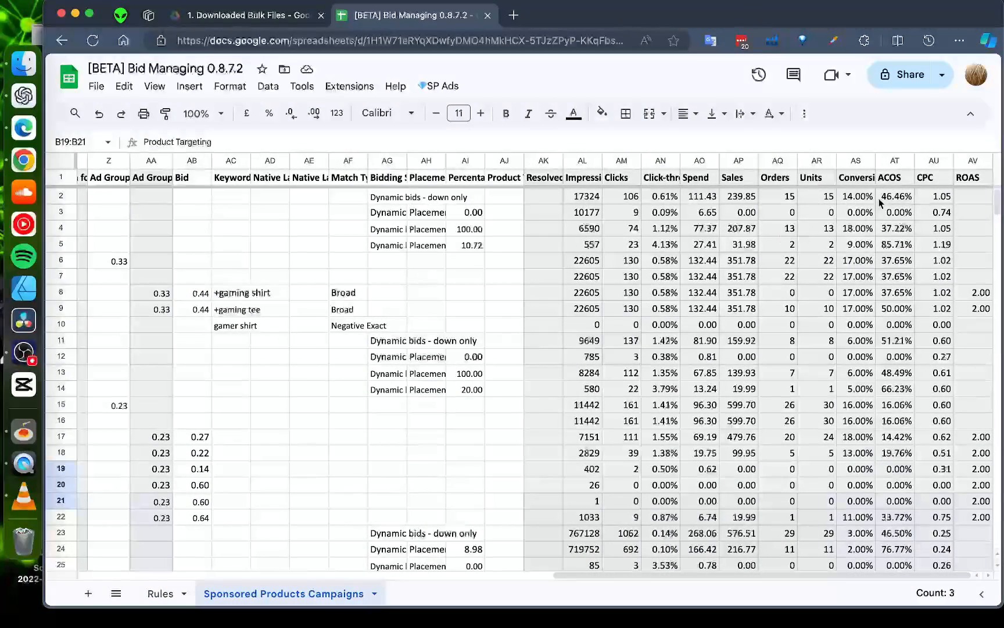
{"action": "left_click_drag", "start_coordinate": [895, 196], "coordinate": [895, 227]}
{"action": "left_click", "coordinate": [896, 244]}
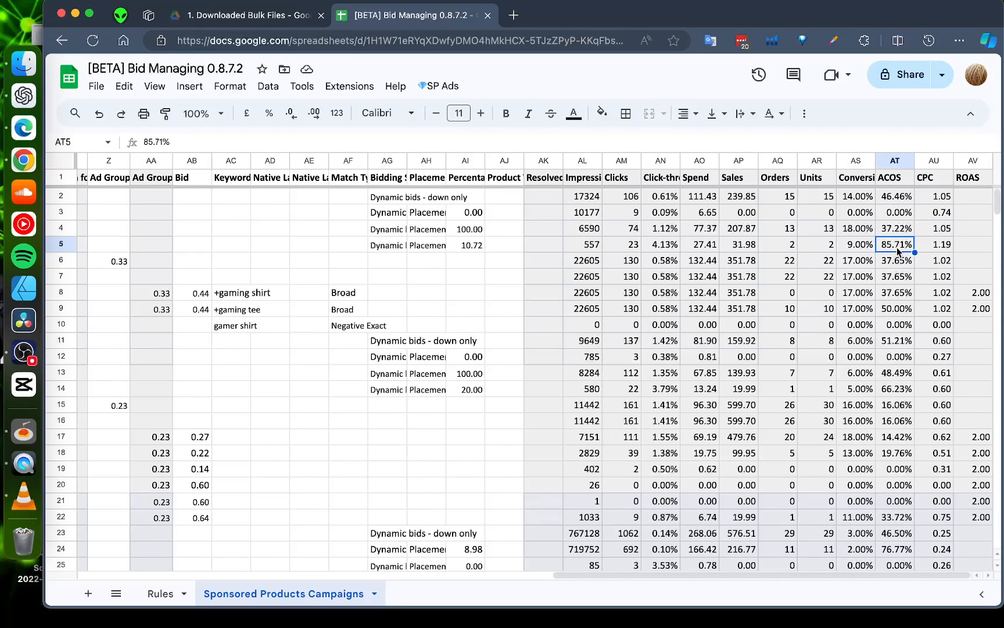
{"action": "left_click_drag", "start_coordinate": [894, 267], "coordinate": [559, 296]}
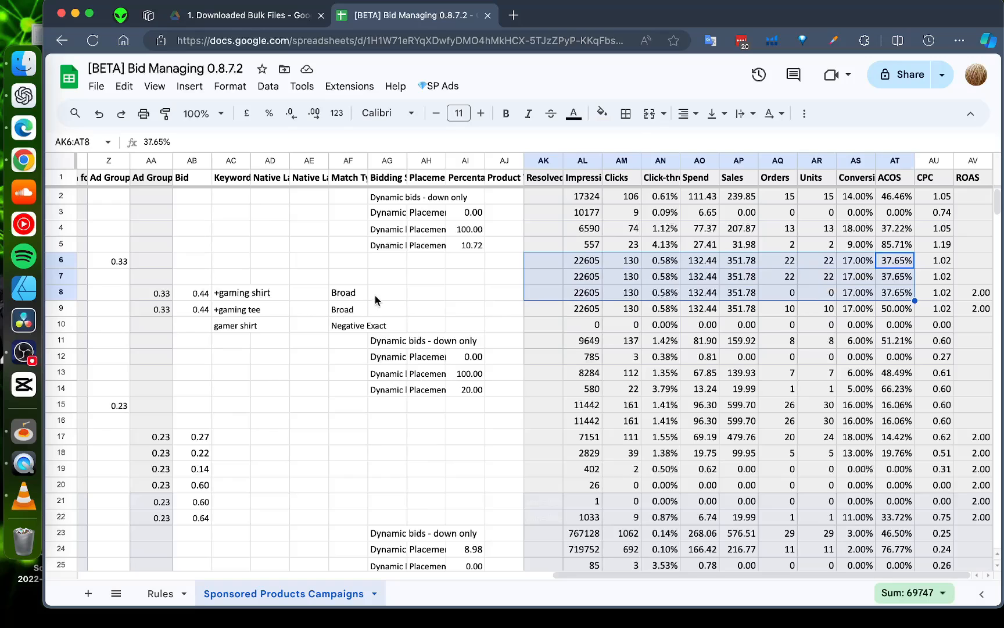
{"action": "left_click_drag", "start_coordinate": [375, 300], "coordinate": [629, 298]}
{"action": "left_click_drag", "start_coordinate": [676, 292], "coordinate": [676, 293]}
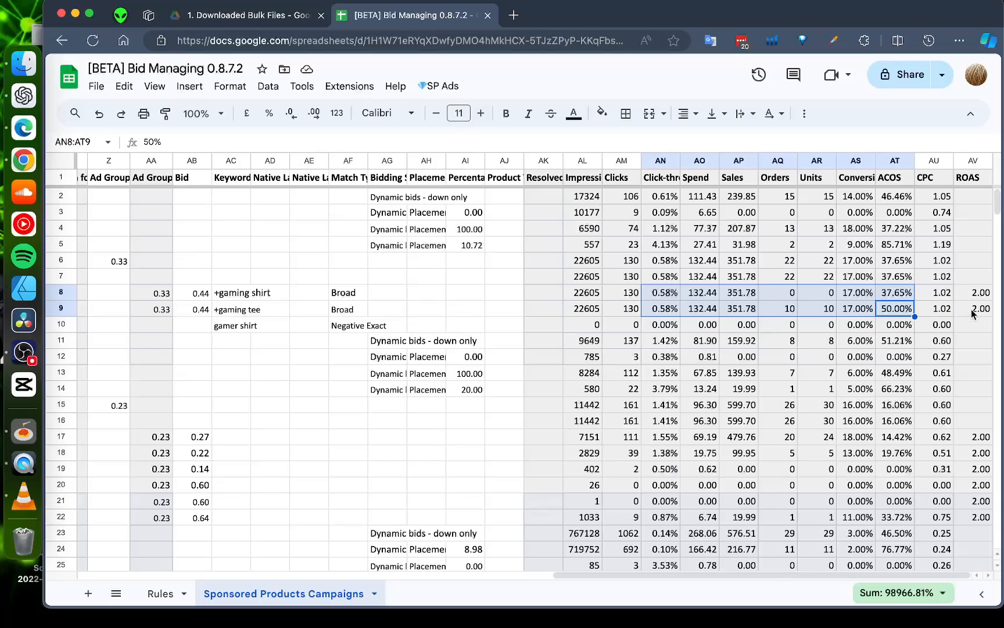
{"action": "left_click_drag", "start_coordinate": [948, 293], "coordinate": [948, 308]}
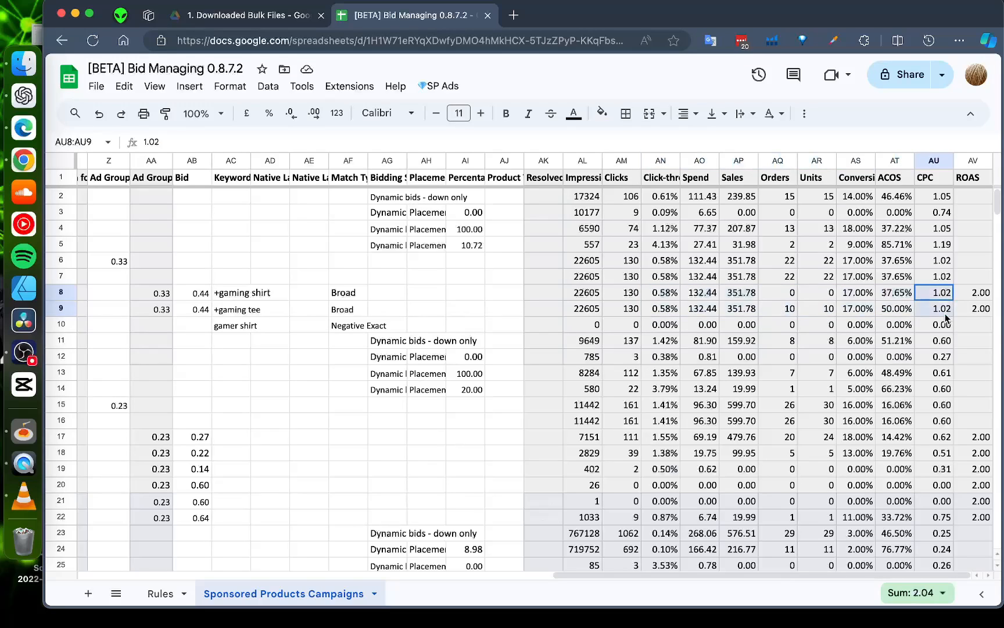
{"action": "left_click", "coordinate": [907, 310]}
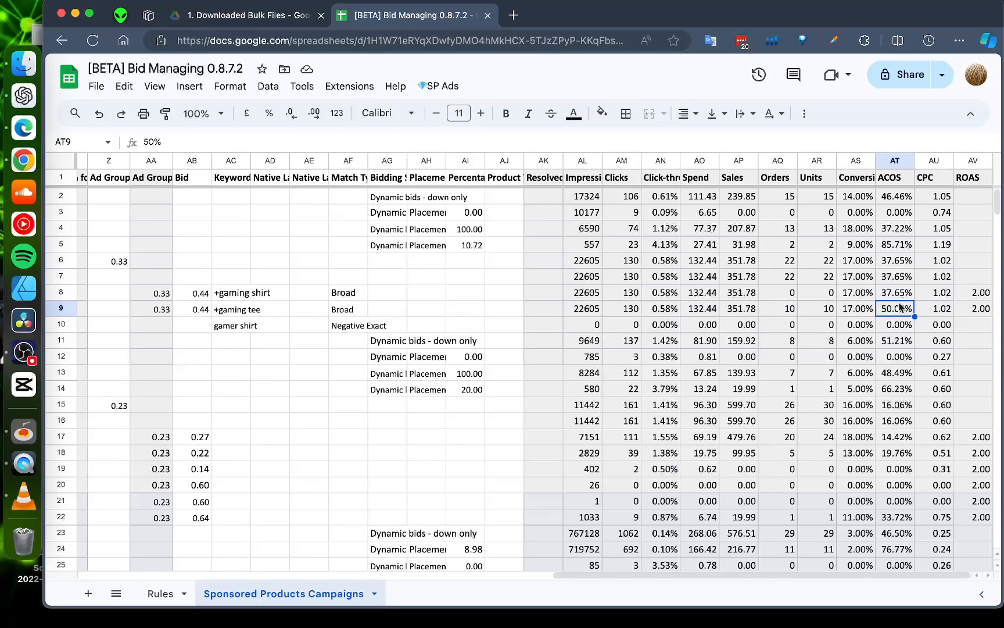
{"action": "left_click_drag", "start_coordinate": [940, 309], "coordinate": [895, 299]}
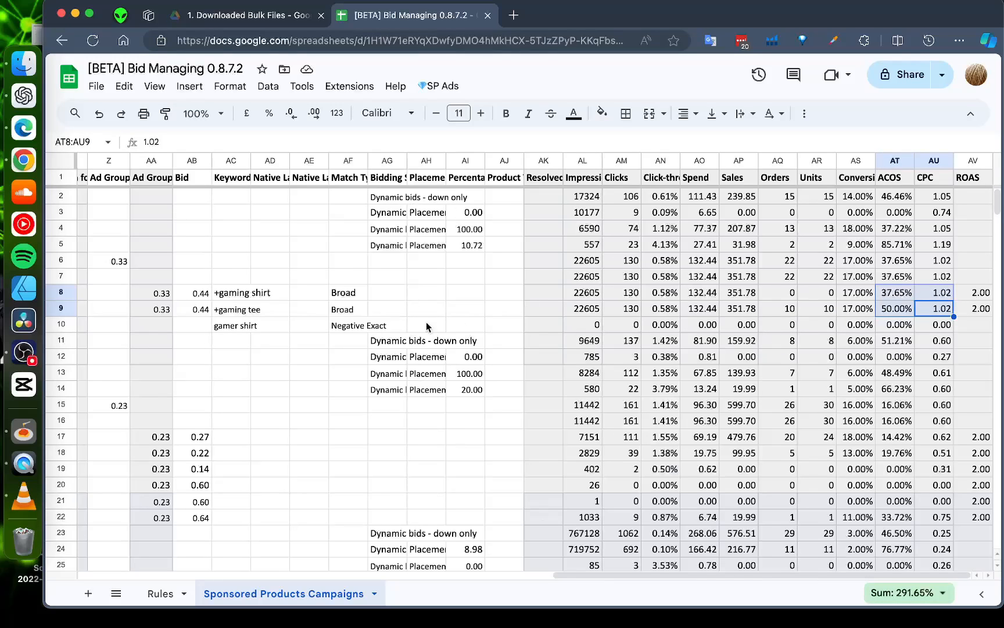
- In AJ8, enter the formula =AU8/AT8*0.3 to demonstrate the row 8 keyword's CPC divided by its ACOS, times 0.3
{"action": "left_click", "coordinate": [510, 295]}
{"action": "type", "text": "="}
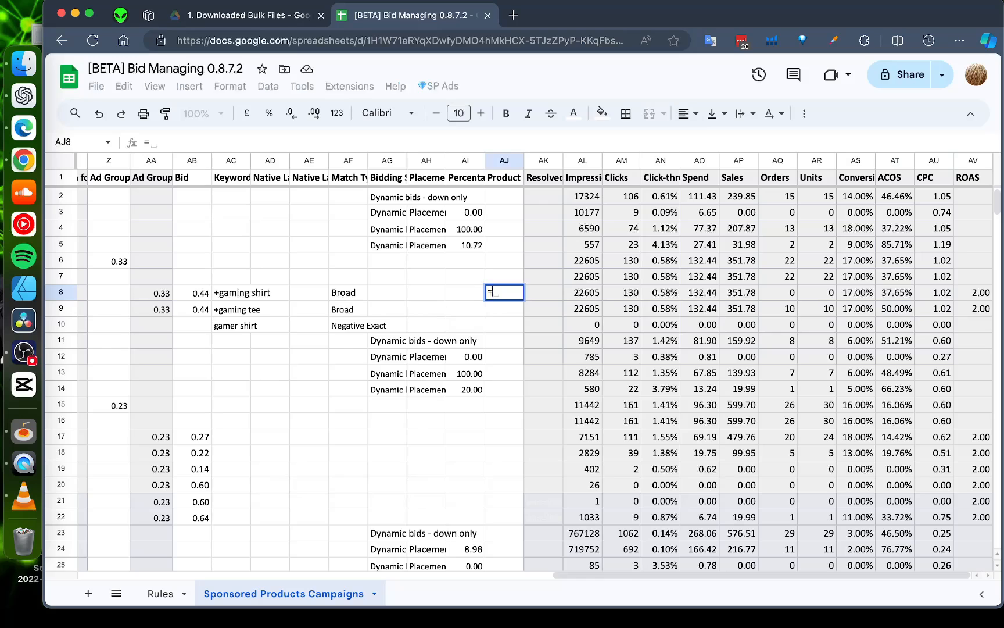
{"action": "left_click", "coordinate": [948, 293]}
{"action": "type", "text": "/"}
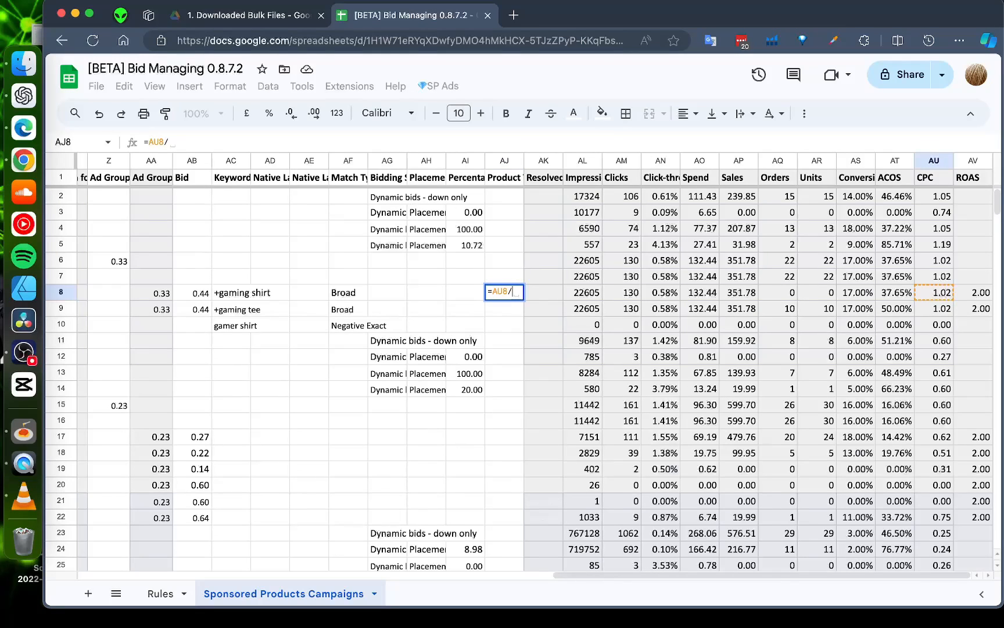
{"action": "left_click", "coordinate": [895, 295]}
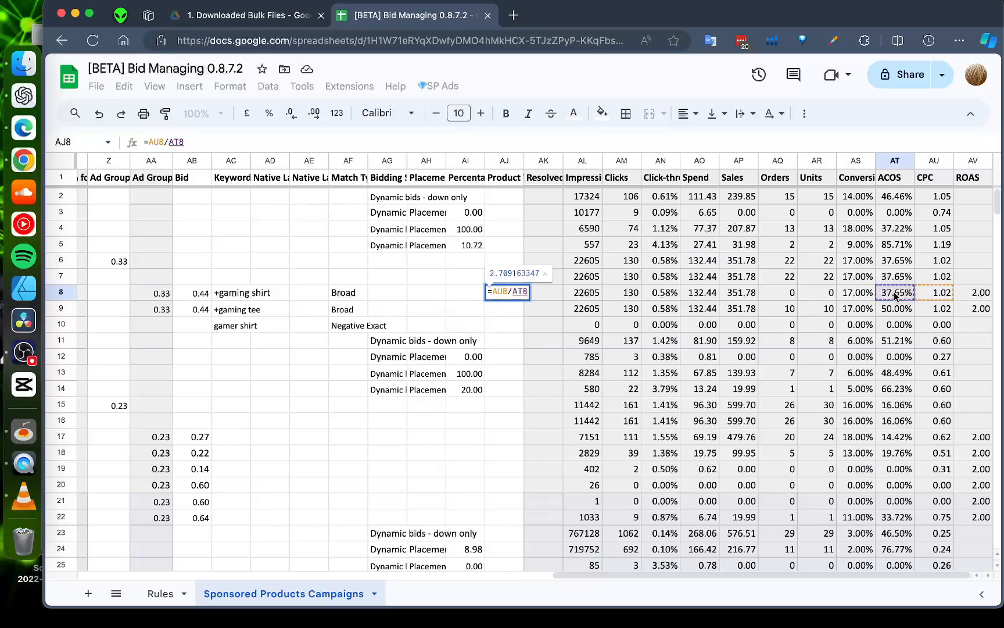
{"action": "type", "text": "*.3"}
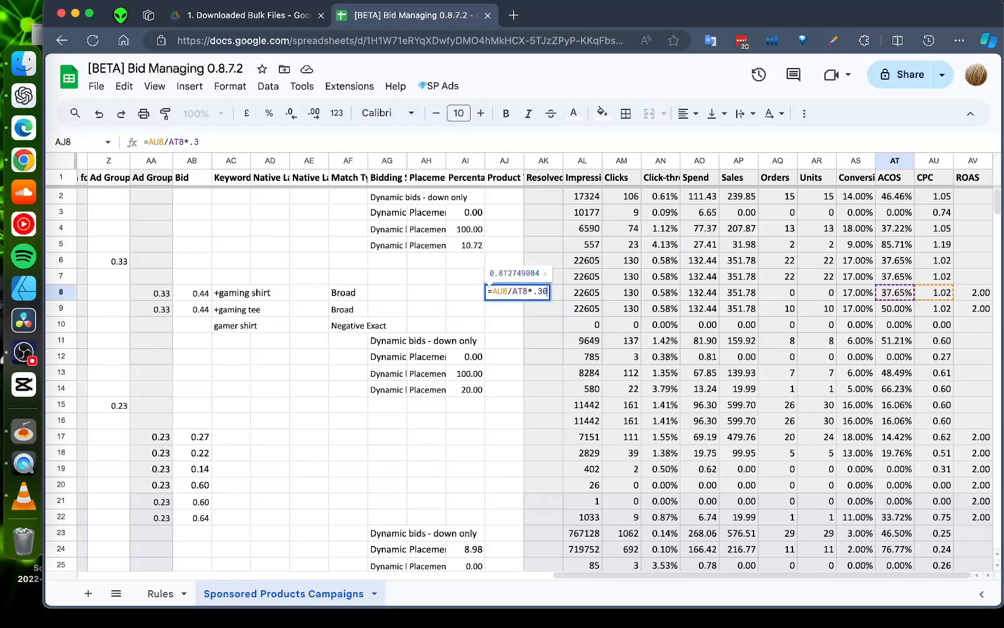
{"action": "key", "text": "BackSpace"}
{"action": "type", "text": "0.3"}
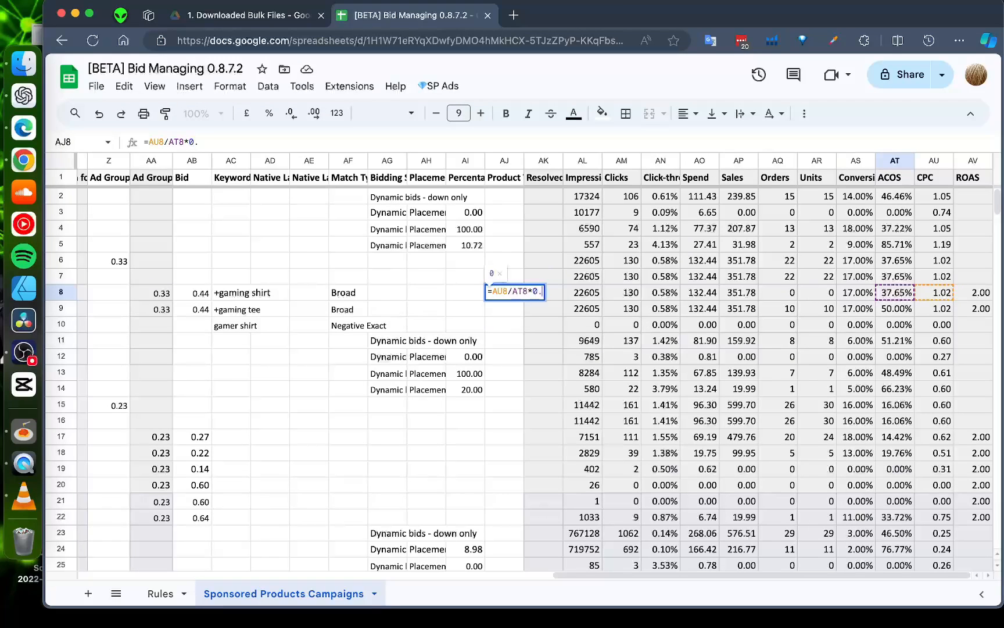
{"action": "key", "text": "Return"}
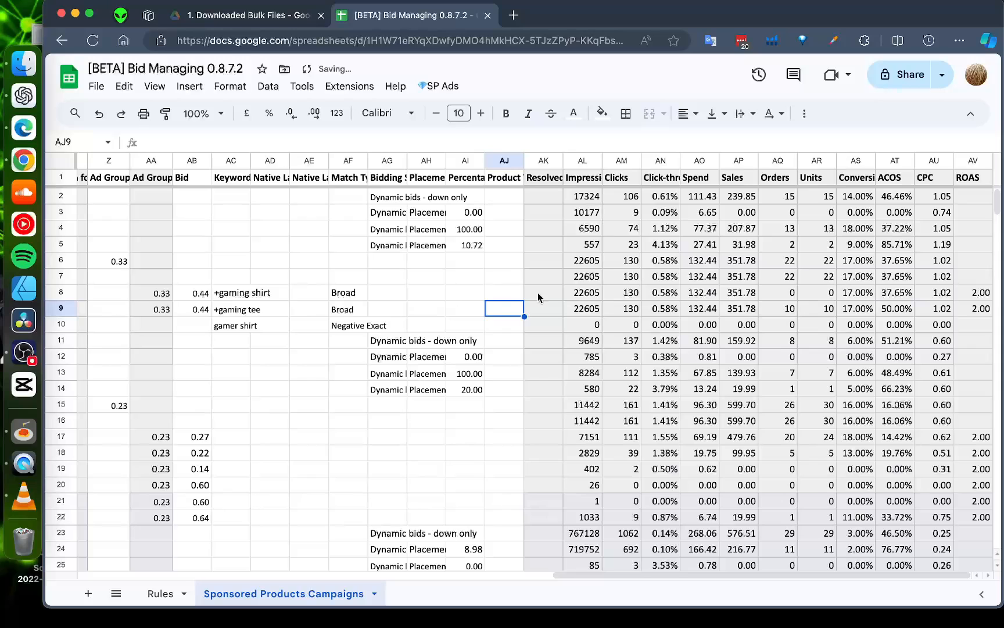
- Set the AJ8 text colour to black and fill its formula down to AJ9 for the second keyword
{"action": "left_click", "coordinate": [499, 297]}
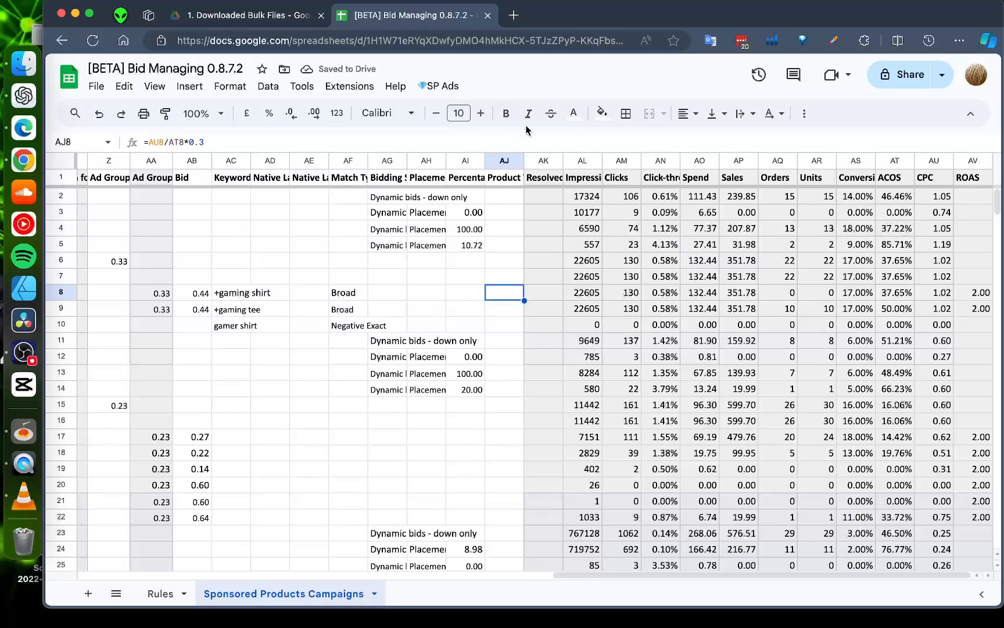
{"action": "left_click", "coordinate": [573, 114]}
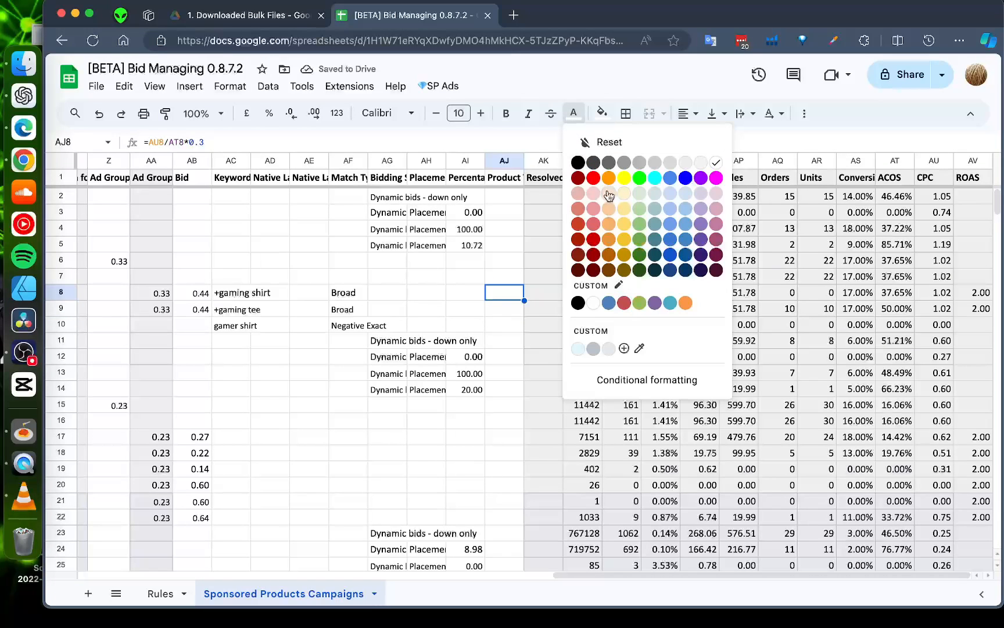
{"action": "left_click", "coordinate": [582, 165]}
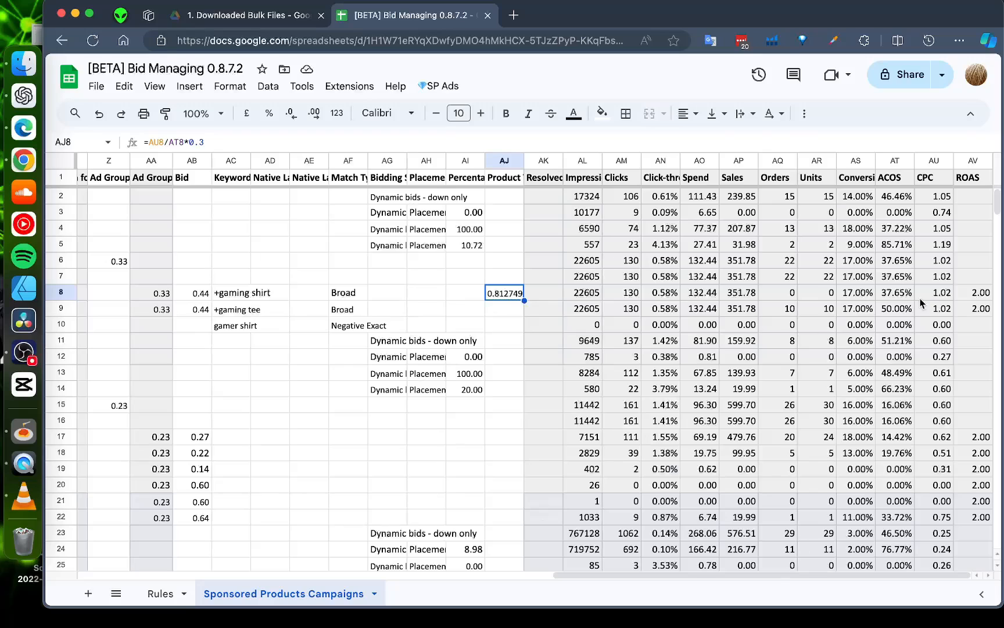
{"action": "left_click_drag", "start_coordinate": [524, 298], "coordinate": [525, 316]}
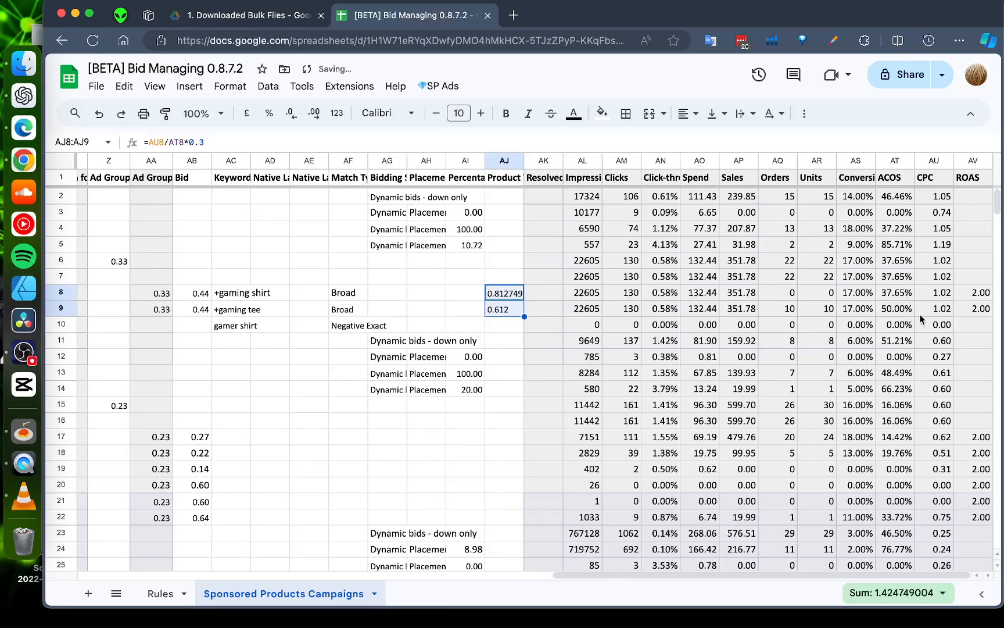
{"action": "left_click_drag", "start_coordinate": [930, 309], "coordinate": [505, 309]}
{"action": "left_click", "coordinate": [504, 310]}
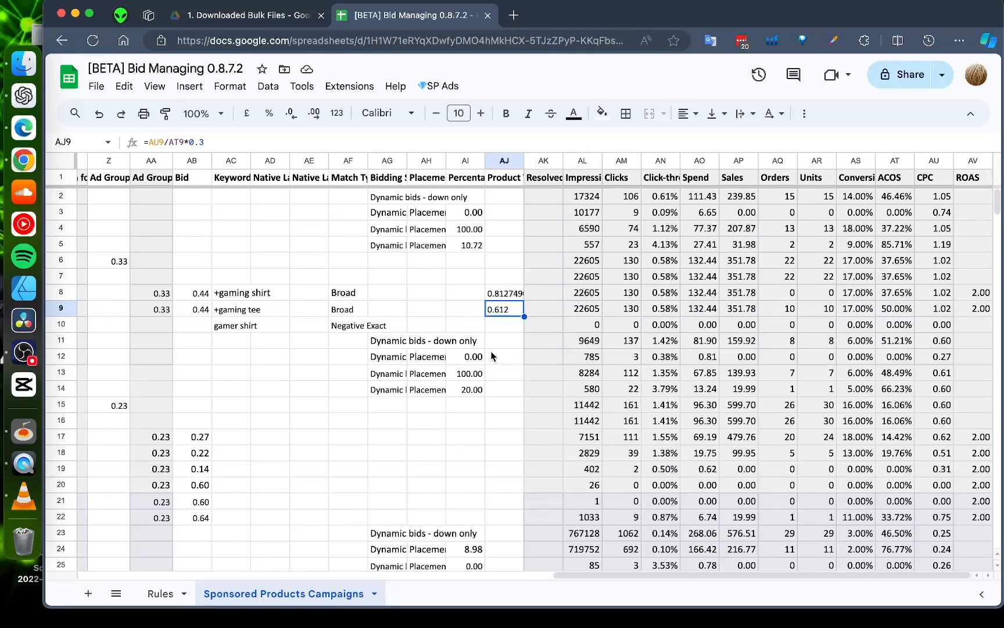
- Clear the demonstration formulas from AJ9 and AJ8
{"action": "key", "text": "Delete"}
{"action": "key", "text": "Up"}
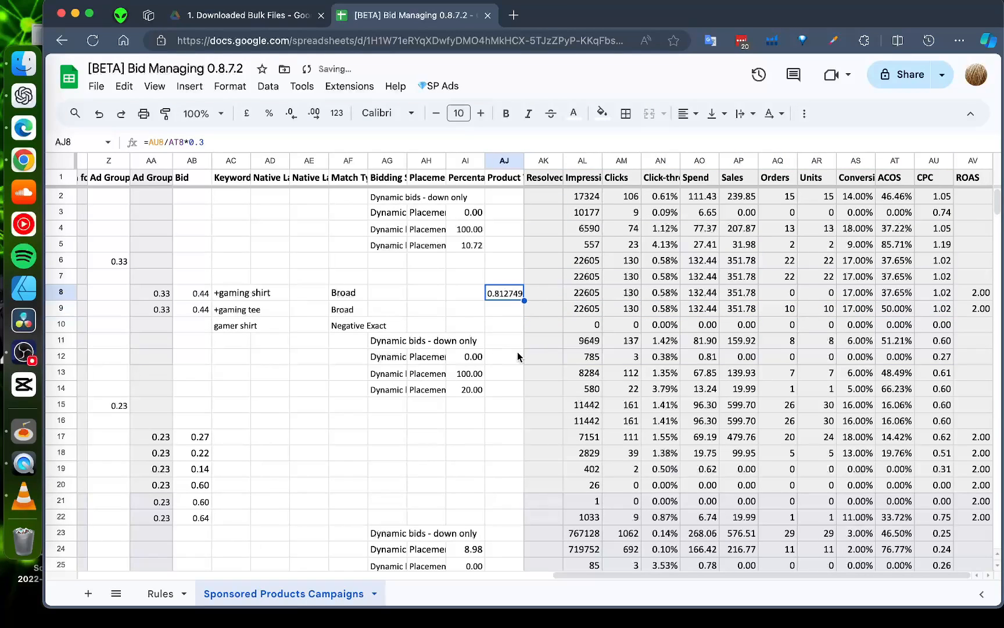
{"action": "key", "text": "Delete"}
- Return to the Rules sheet and review the row 10 rule's formula and the row 9 rule's name and entity
{"action": "left_click", "coordinate": [161, 592]}
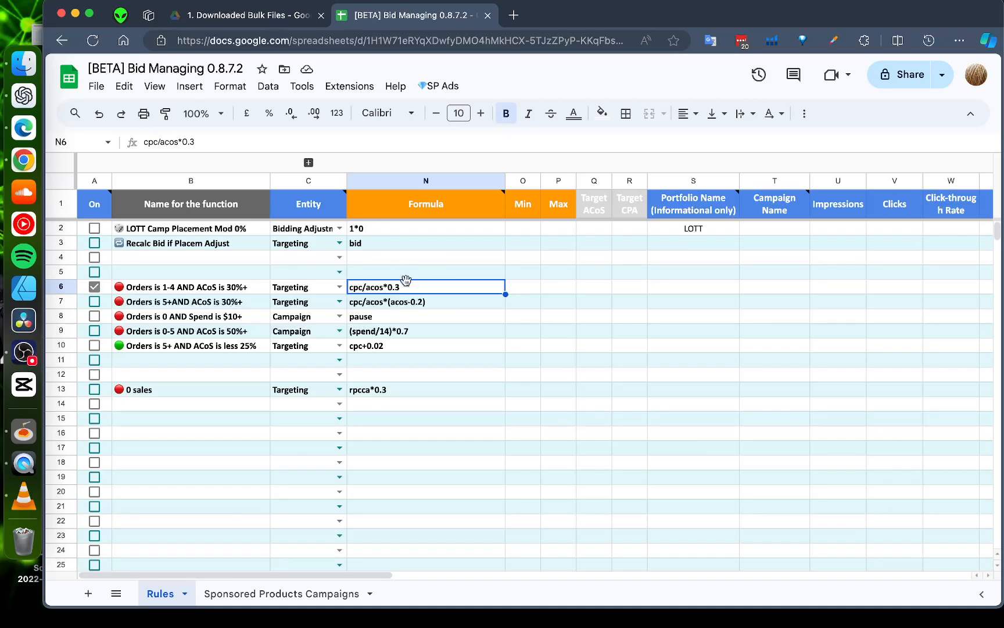
{"action": "left_click_drag", "start_coordinate": [399, 347], "coordinate": [461, 353]}
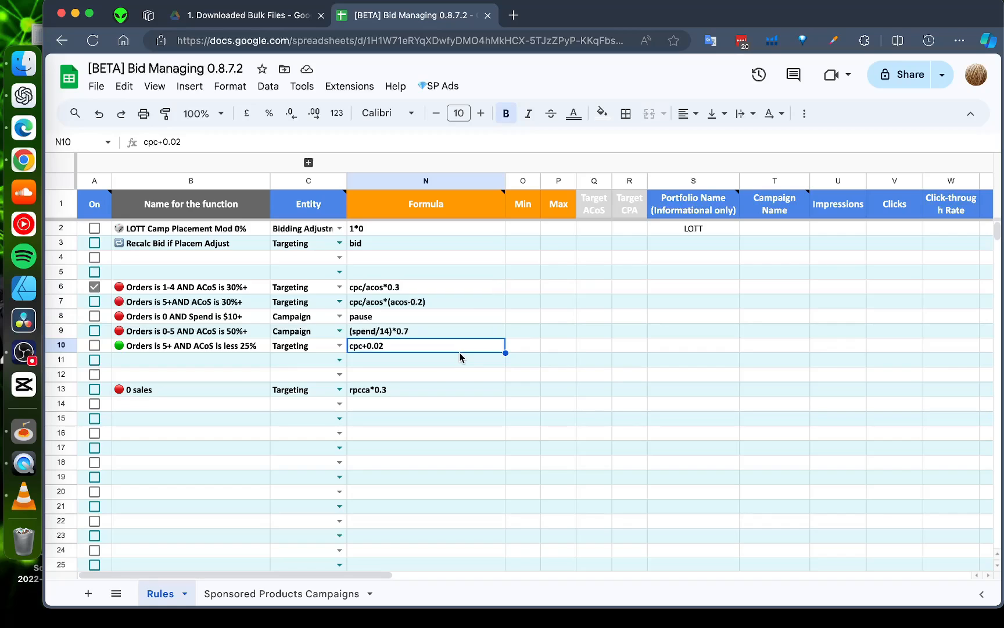
{"action": "left_click", "coordinate": [203, 336]}
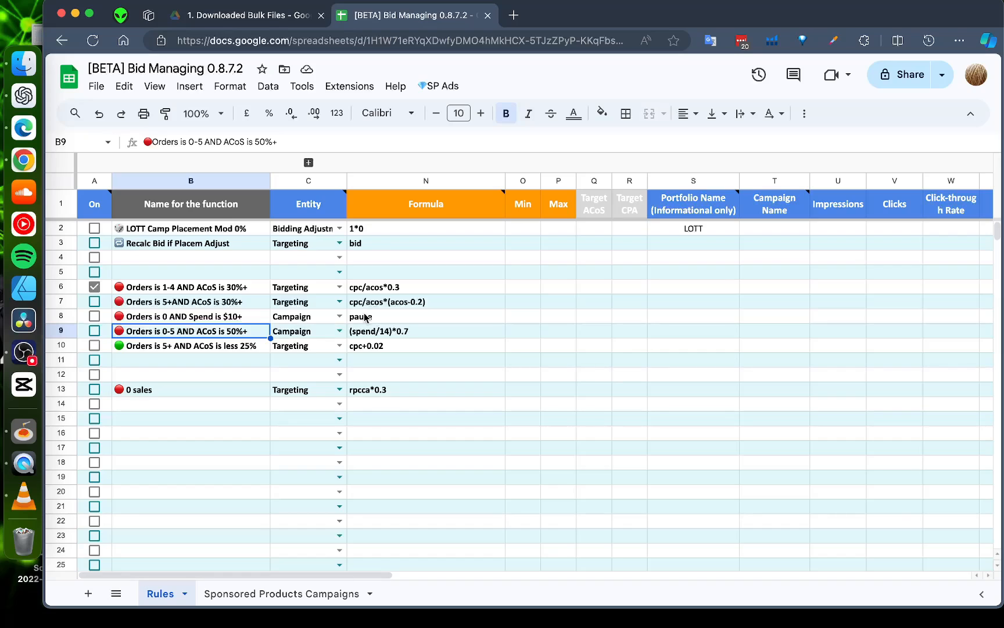
{"action": "left_click", "coordinate": [326, 337]}
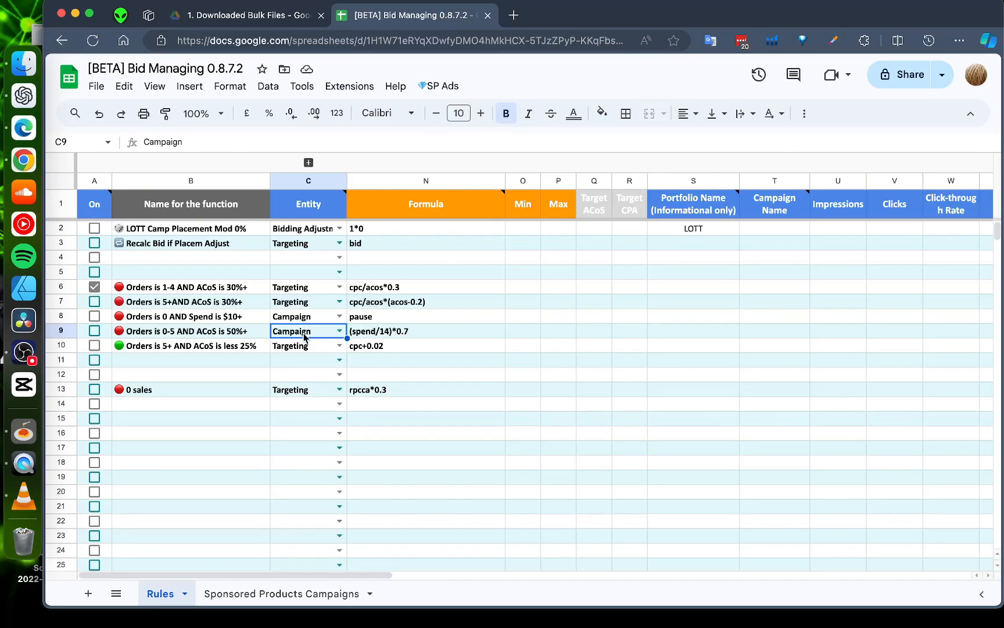
{"action": "left_click", "coordinate": [195, 336]}
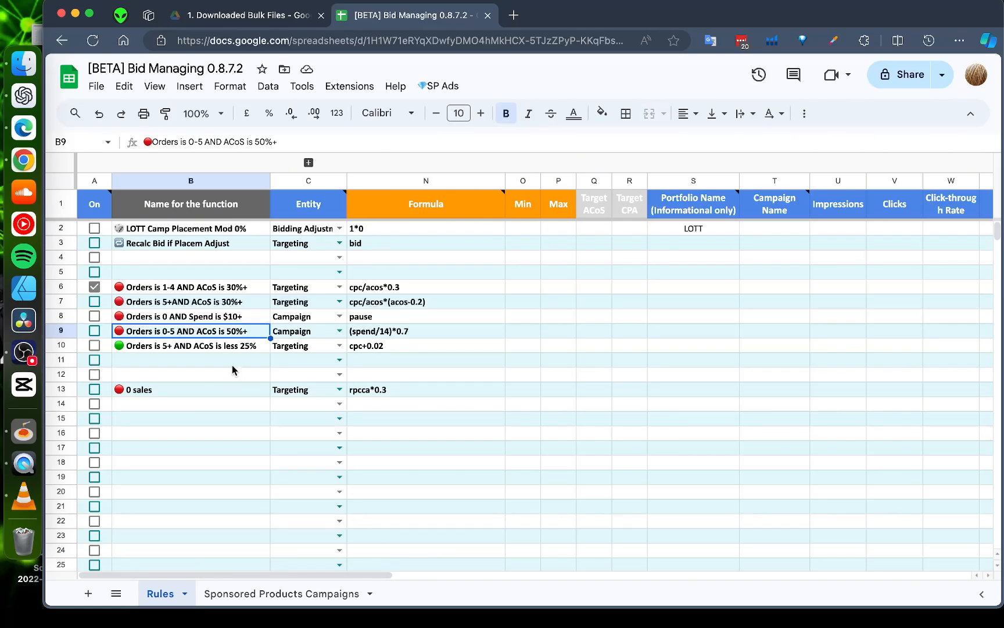
- Set the Orders condition of the row 9 rule to 0>6
{"action": "left_click", "coordinate": [61, 329]}
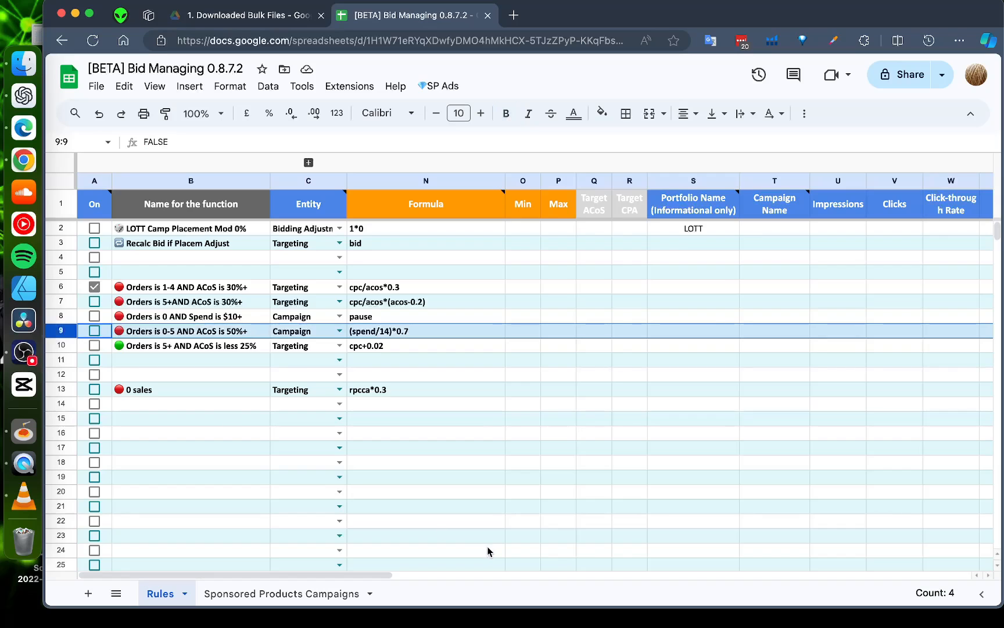
{"action": "left_click_drag", "start_coordinate": [353, 575], "coordinate": [568, 589]}
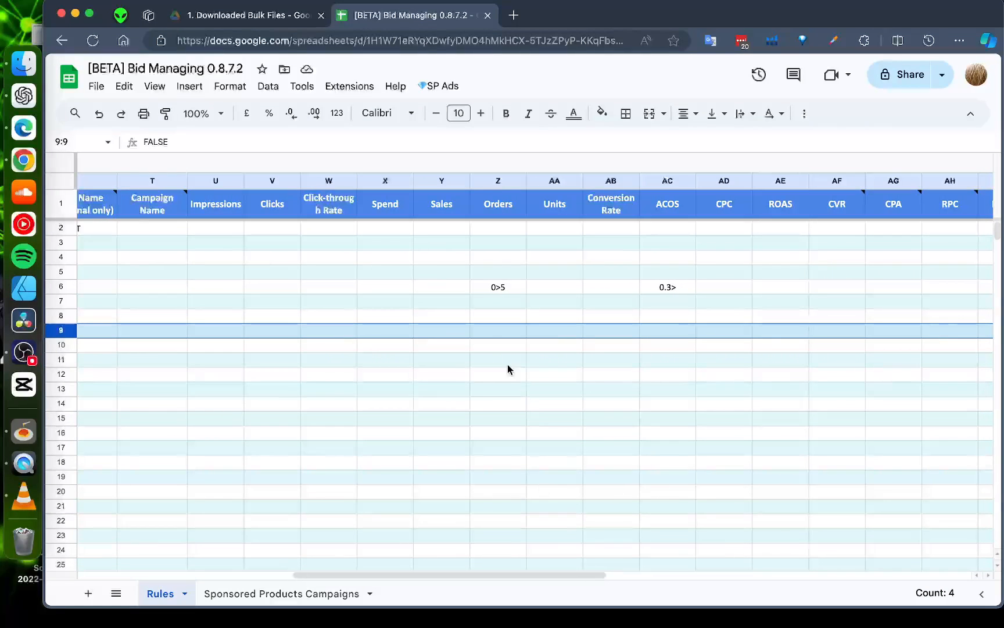
{"action": "left_click", "coordinate": [495, 329]}
{"action": "type", "text": "0"}
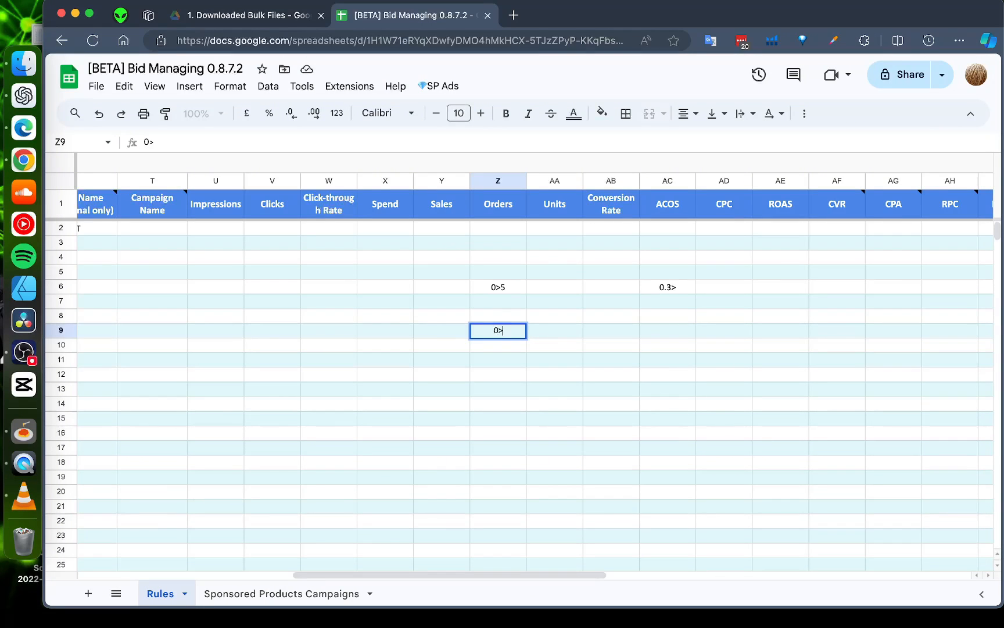
{"action": "type", "text": ">6"}
{"action": "key", "text": "Return"}
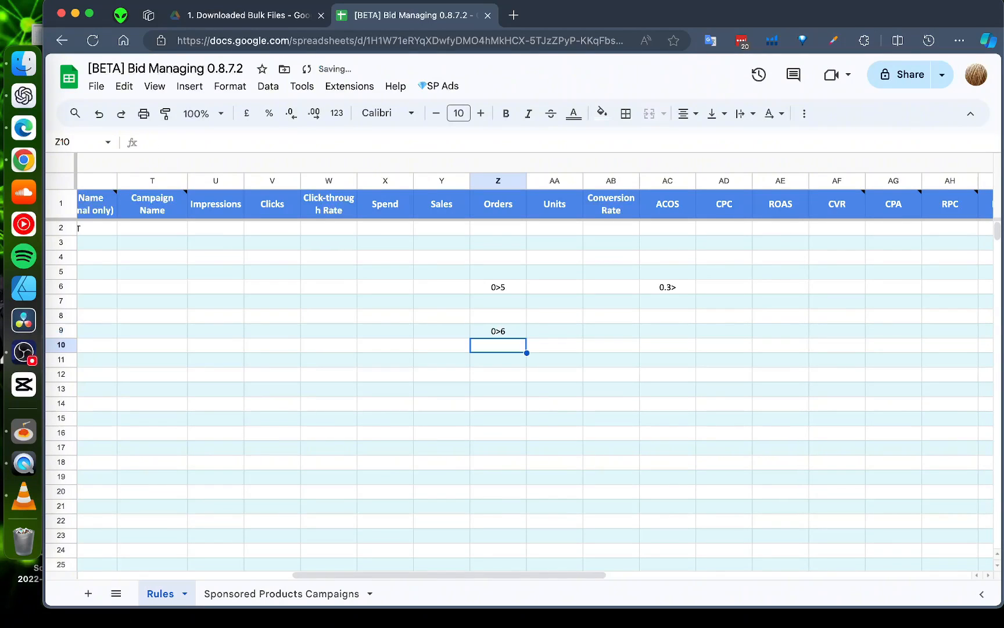
- Change the order range in the row 9 rule's name to 1-5
{"action": "left_click_drag", "start_coordinate": [558, 574], "coordinate": [337, 574]}
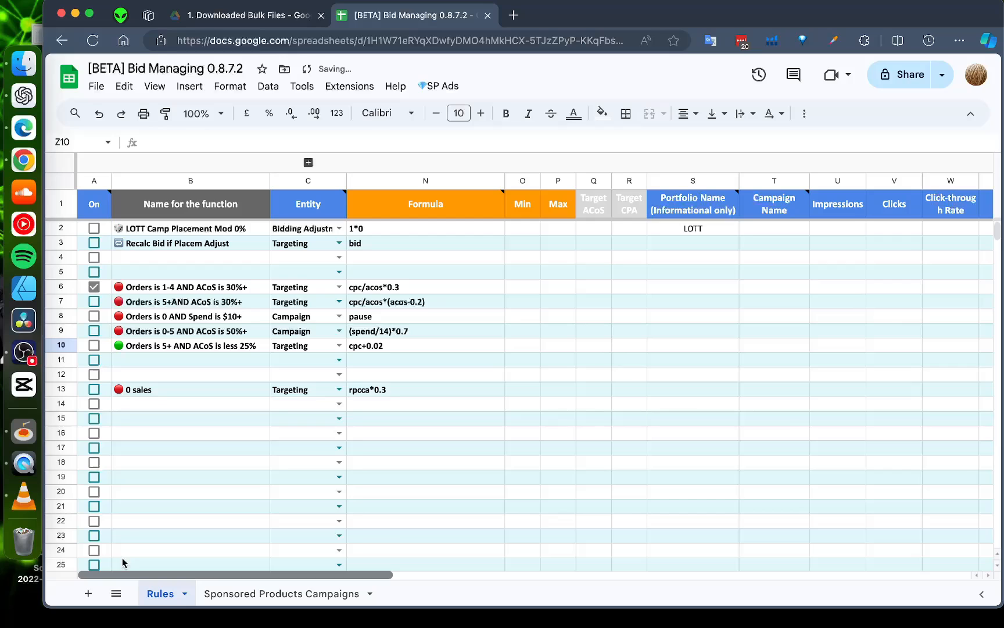
{"action": "double_click", "coordinate": [167, 333]}
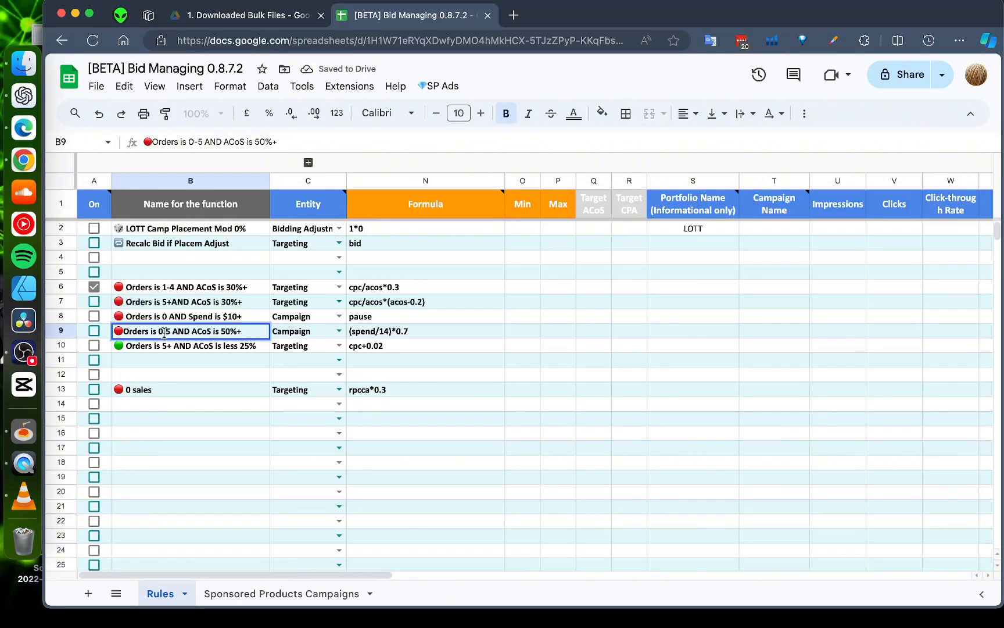
{"action": "key", "text": "BackSpace"}
{"action": "type", "text": "1"}
{"action": "key", "text": "Return"}
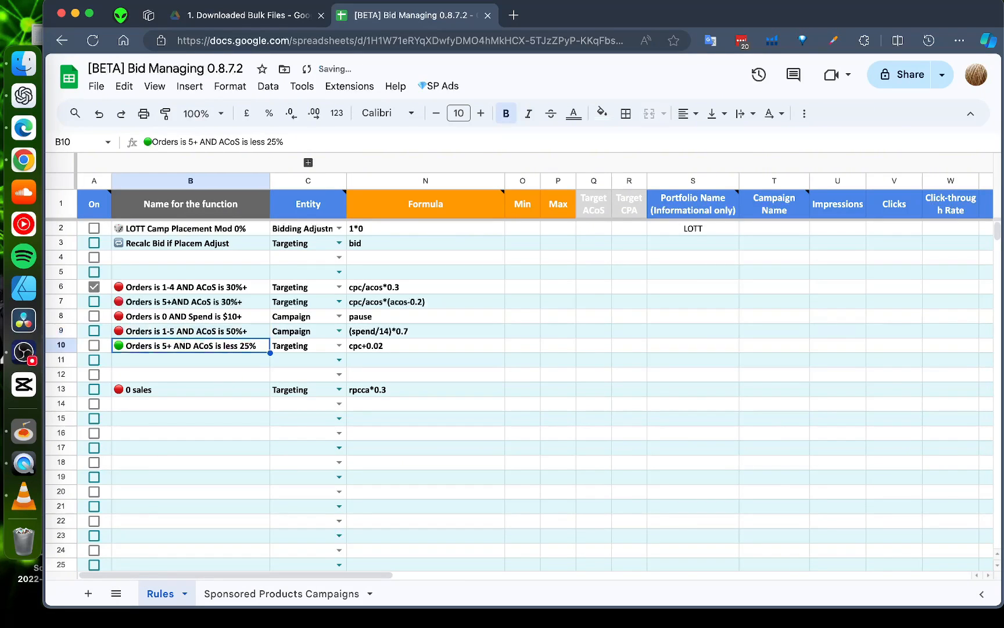
- Restore the order range in the row 9 rule's name to 0-5
{"action": "left_click", "coordinate": [172, 334]}
{"action": "double_click", "coordinate": [169, 334]}
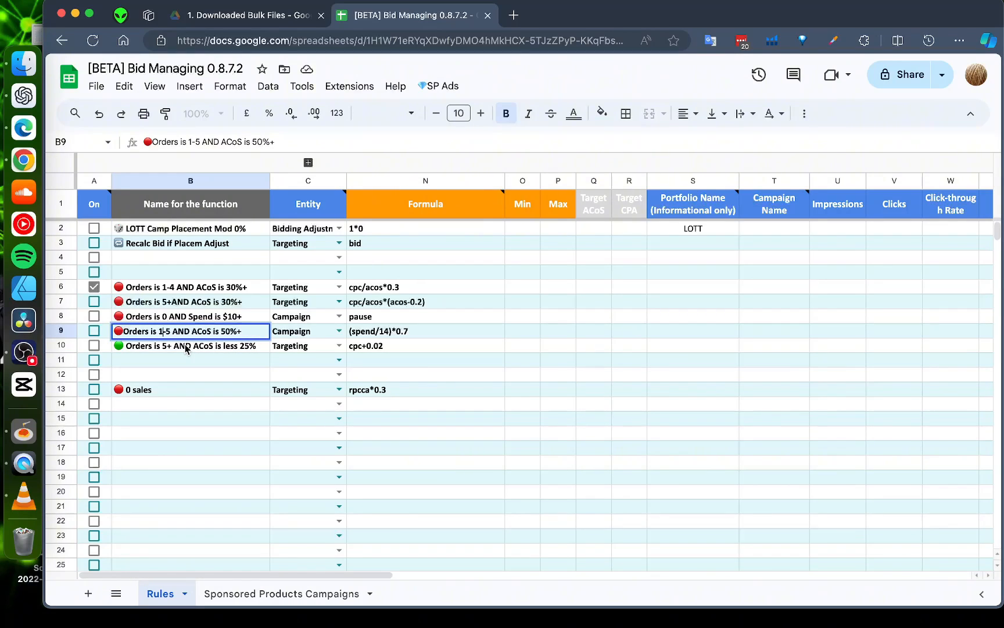
{"action": "key", "text": "BackSpace"}
{"action": "type", "text": "0"}
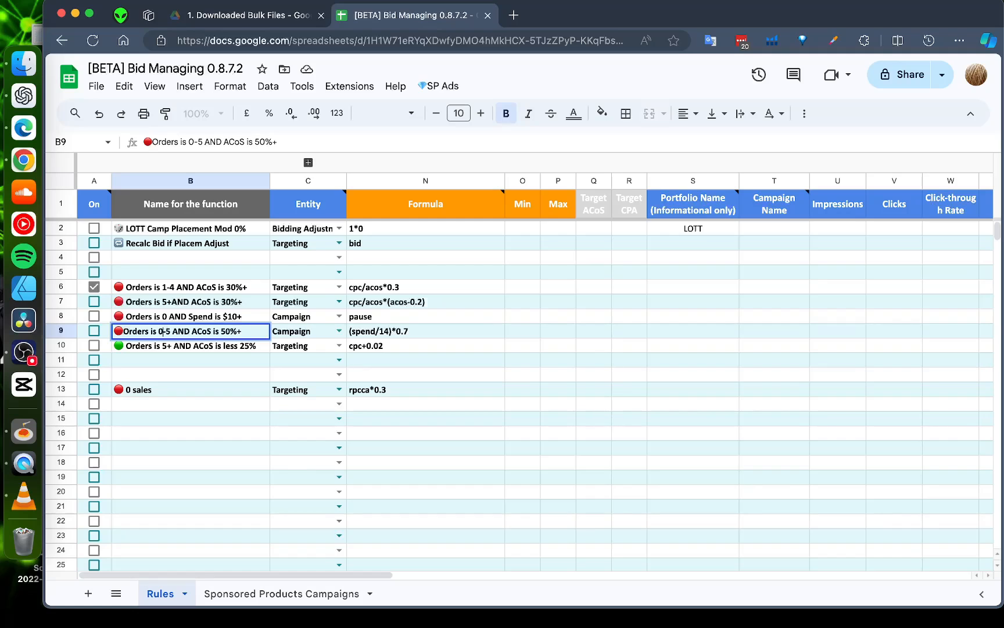
{"action": "left_click", "coordinate": [312, 330]}
- Change the row 9 rule's Orders condition to >6 by removing its lower bound
{"action": "left_click_drag", "start_coordinate": [320, 575], "coordinate": [536, 575]}
{"action": "double_click", "coordinate": [479, 328]}
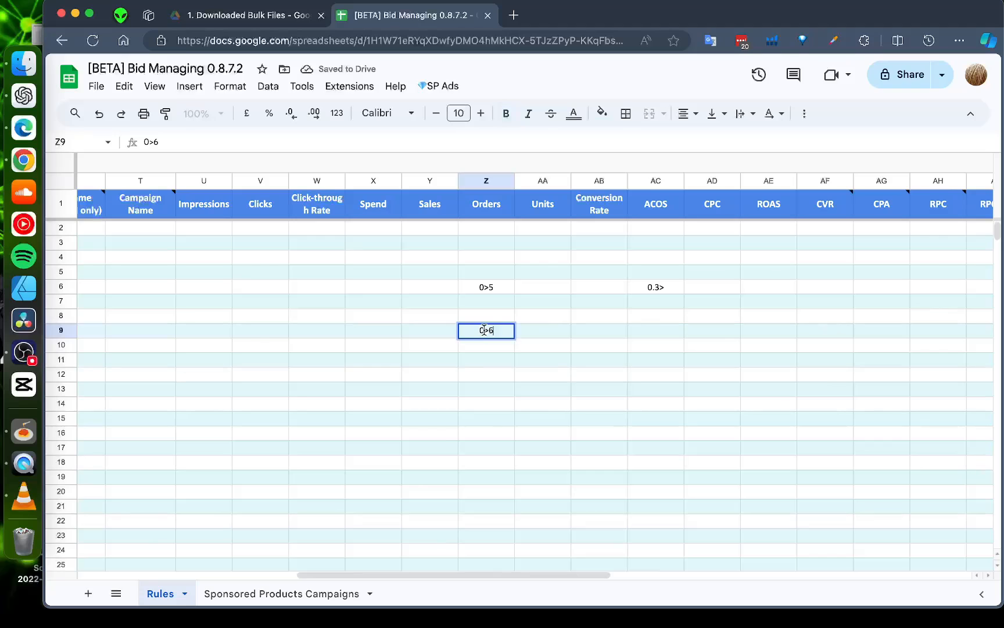
{"action": "key", "text": "Delete"}
{"action": "key", "text": "Return"}
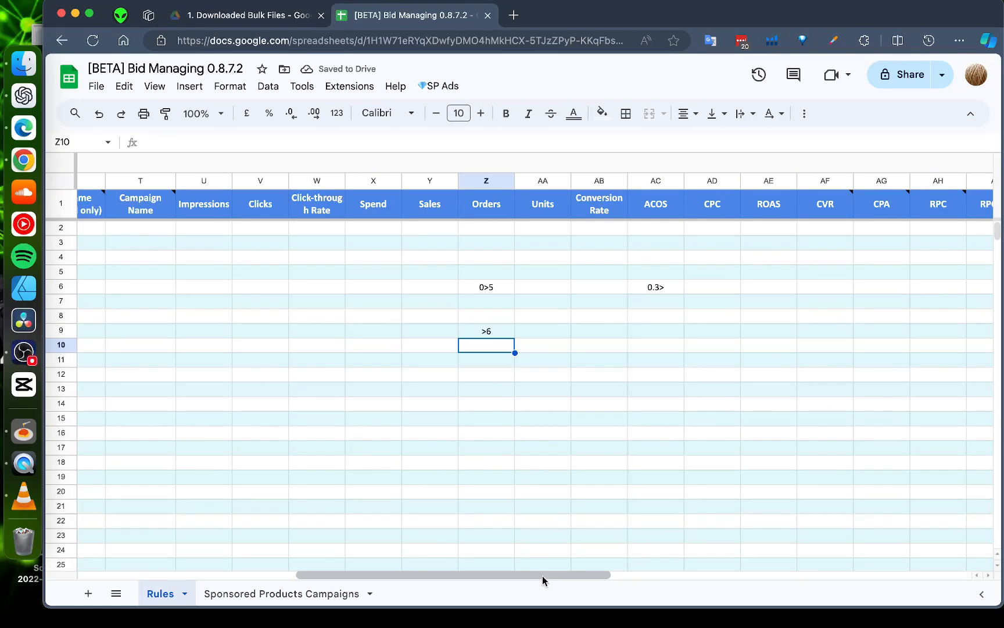
- Set the ACOS condition of the row 9 rule to 0.5> and select that rule's formula for review
{"action": "left_click_drag", "start_coordinate": [542, 575], "coordinate": [304, 581]}
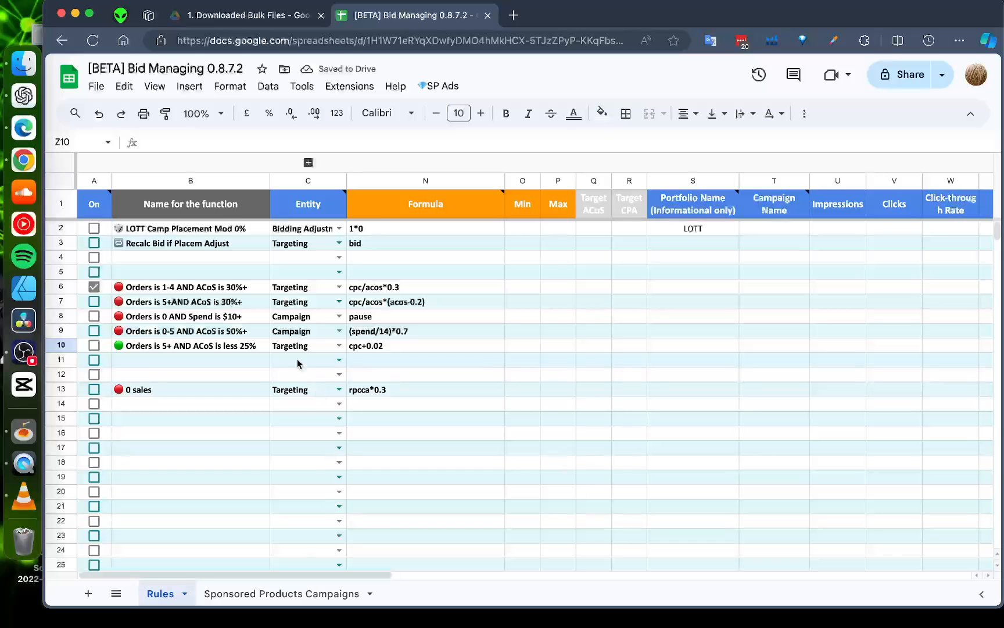
{"action": "left_click", "coordinate": [237, 335]}
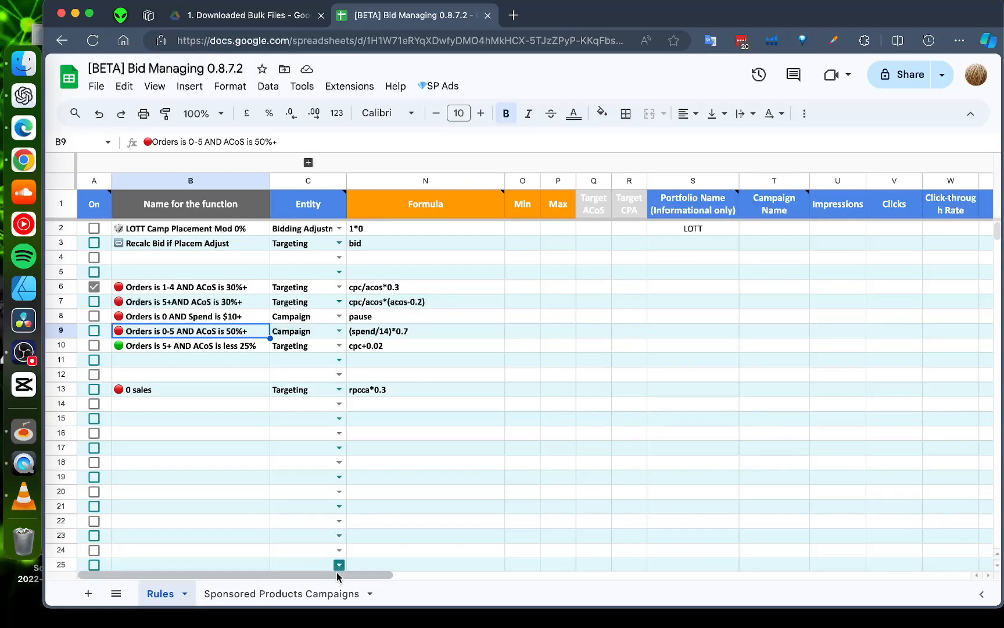
{"action": "left_click_drag", "start_coordinate": [336, 574], "coordinate": [587, 579]}
{"action": "left_click", "coordinate": [584, 344]}
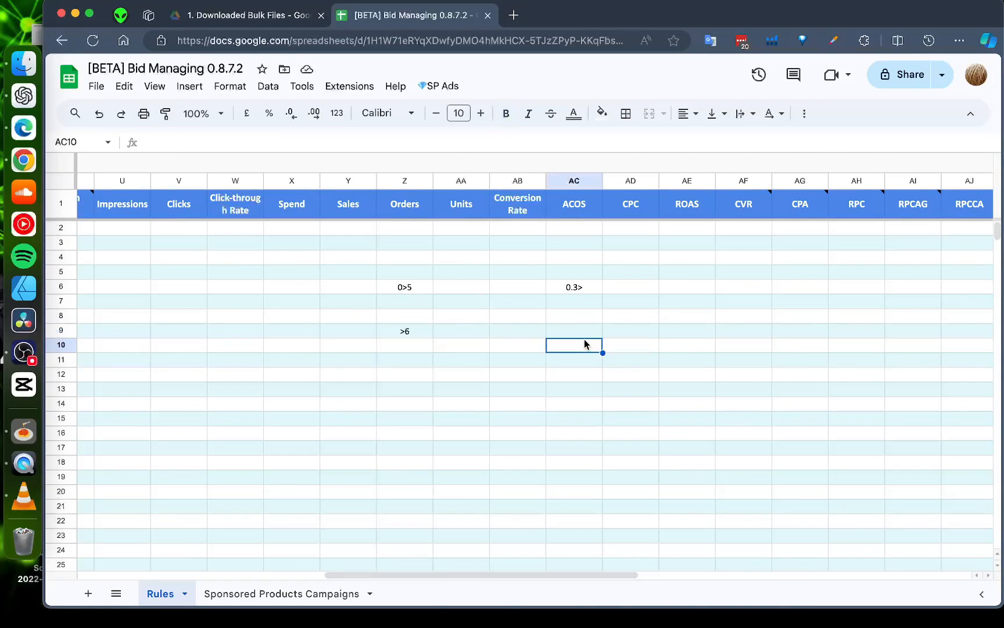
{"action": "key", "text": "Up"}
{"action": "type", "text": "0"}
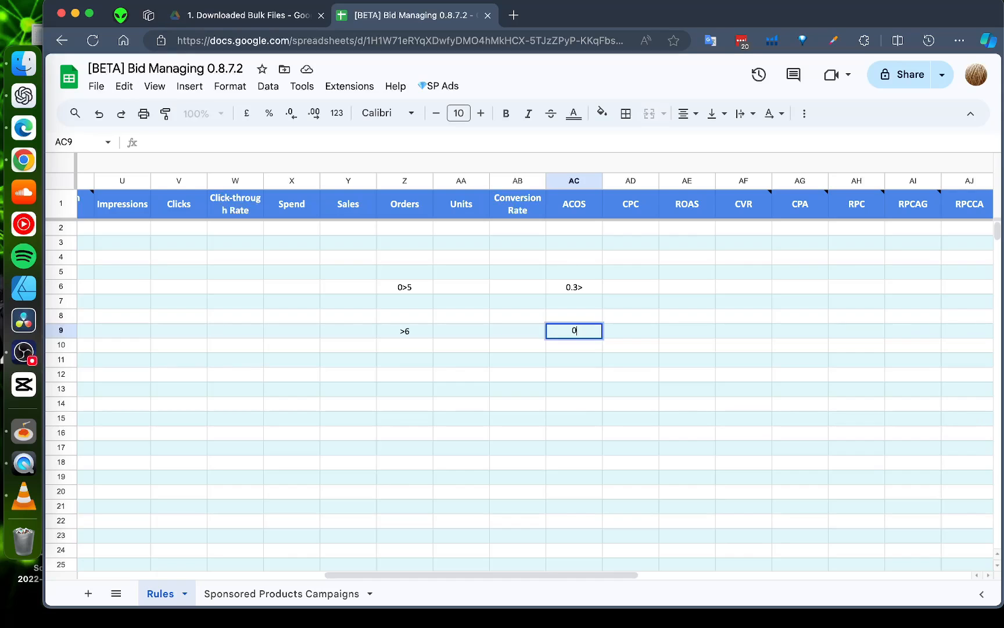
{"action": "type", "text": ".5>"}
{"action": "key", "text": "Return"}
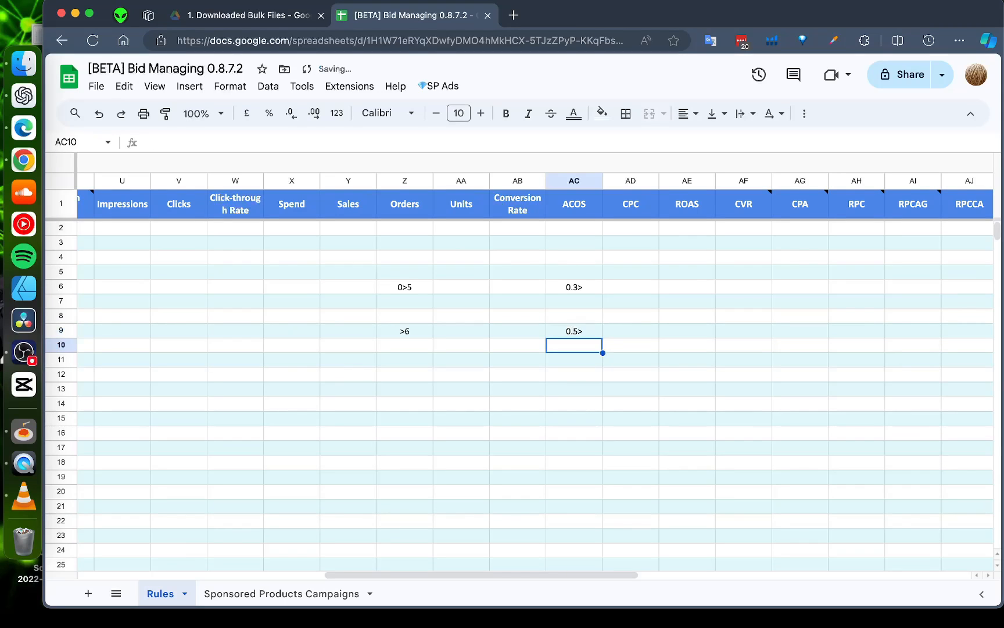
{"action": "left_click_drag", "start_coordinate": [605, 575], "coordinate": [359, 575]}
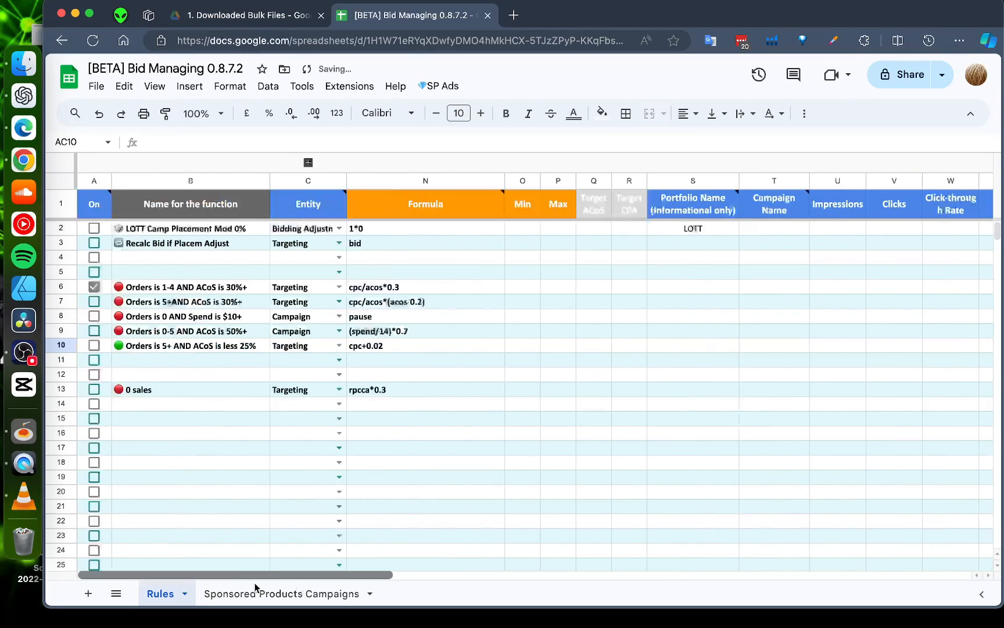
{"action": "left_click", "coordinate": [379, 334]}
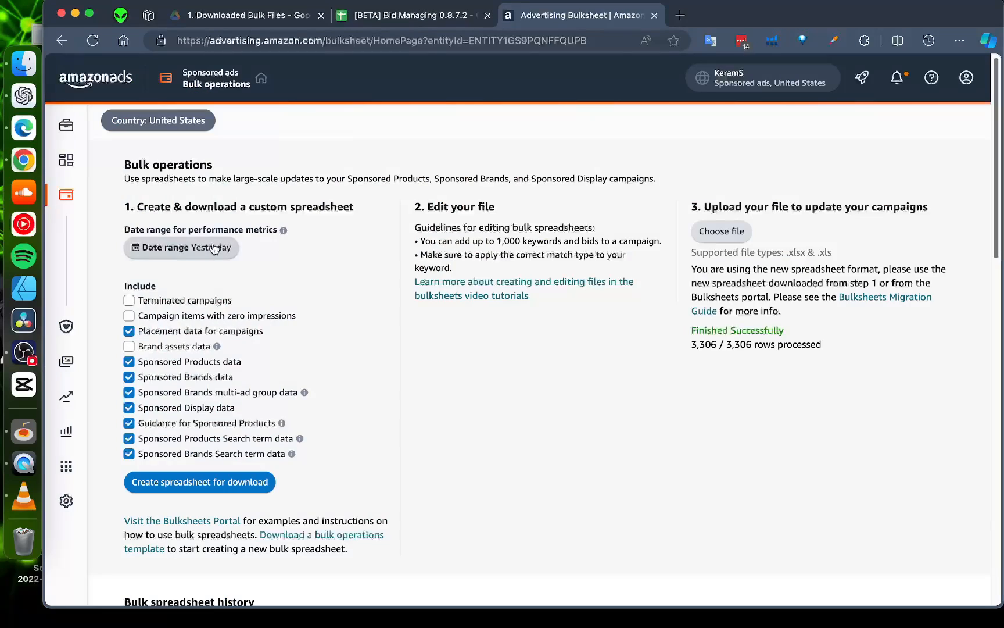
- Set the bulk spreadsheet's date range to 14 days and include only placement data for campaigns and Sponsored Products data
{"action": "left_click", "coordinate": [214, 248]}
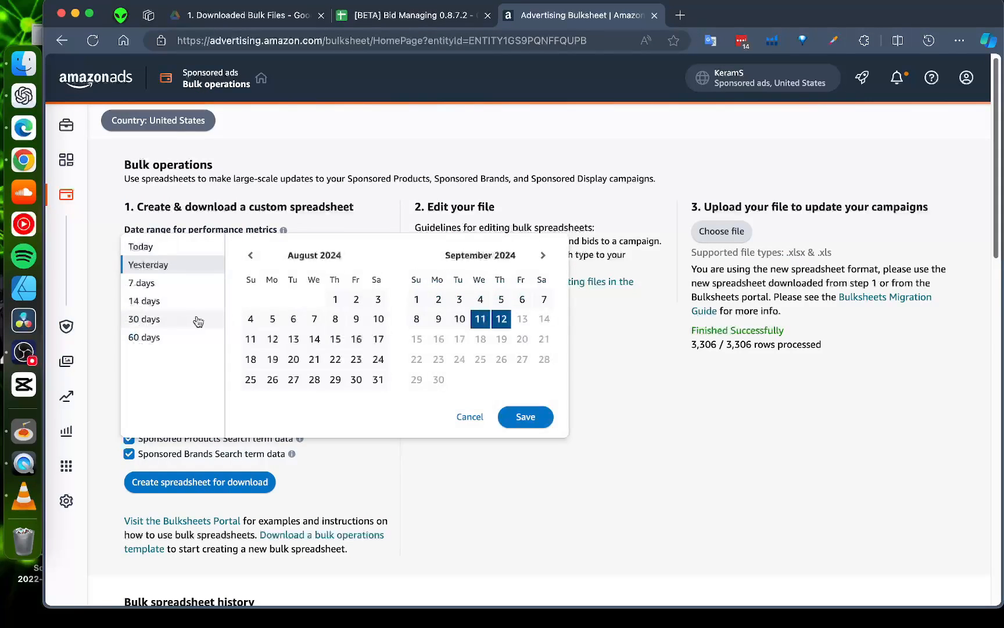
{"action": "left_click", "coordinate": [185, 312]}
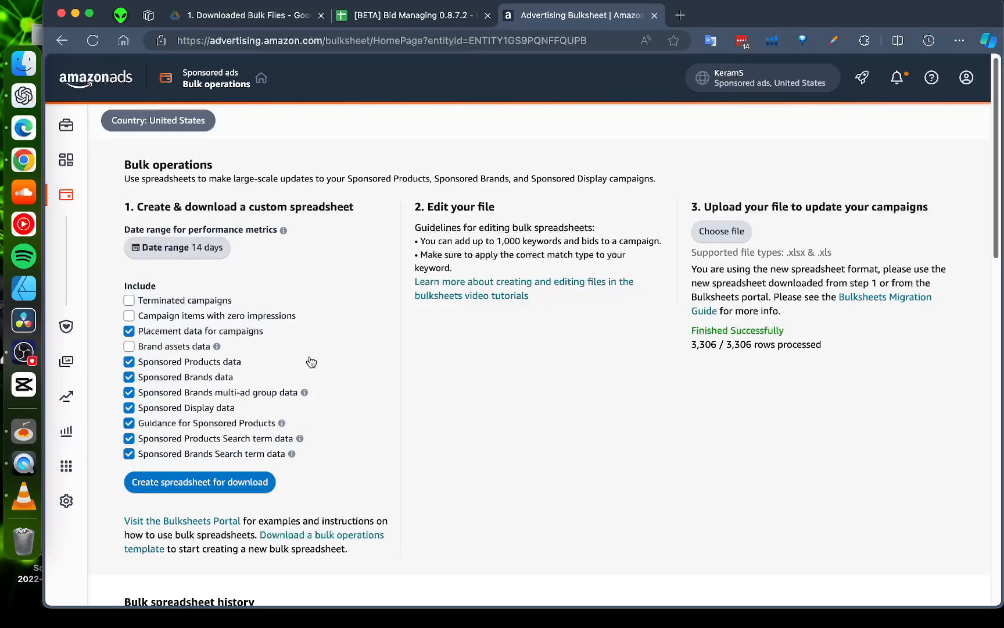
{"action": "left_click", "coordinate": [129, 453]}
{"action": "left_click", "coordinate": [129, 438]}
{"action": "left_click", "coordinate": [129, 422]}
{"action": "left_click", "coordinate": [129, 408]}
{"action": "left_click", "coordinate": [129, 392]}
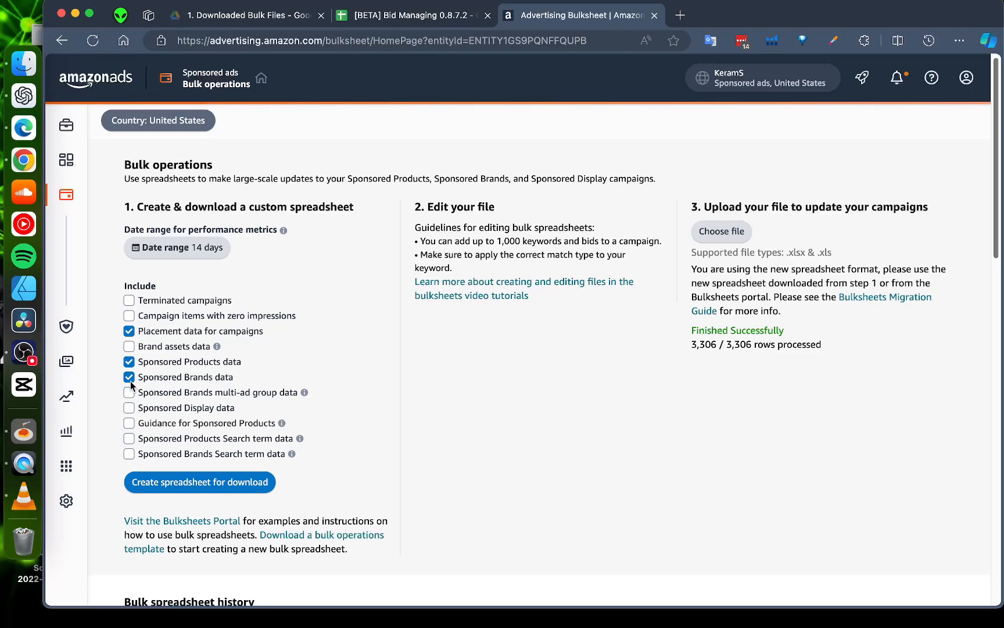
{"action": "left_click", "coordinate": [129, 362]}
{"action": "left_click", "coordinate": [129, 377]}
{"action": "left_click", "coordinate": [129, 361]}
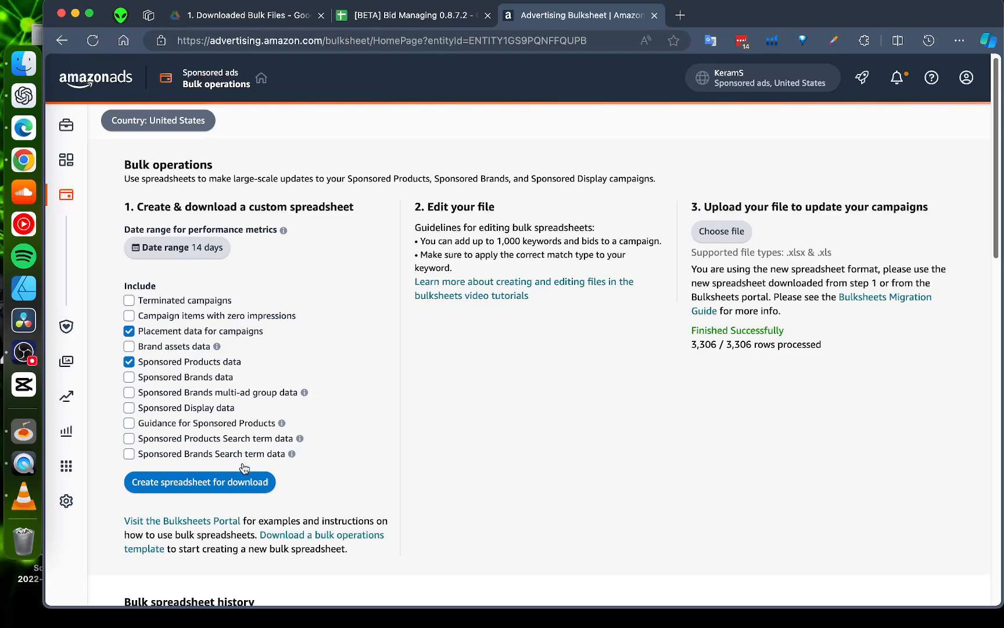
- Compare the row 9 rule's name and spend formula in the Bid Managing spreadsheet with the date range on the Amazon Ads Bulk operations page
{"action": "left_click", "coordinate": [396, 21]}
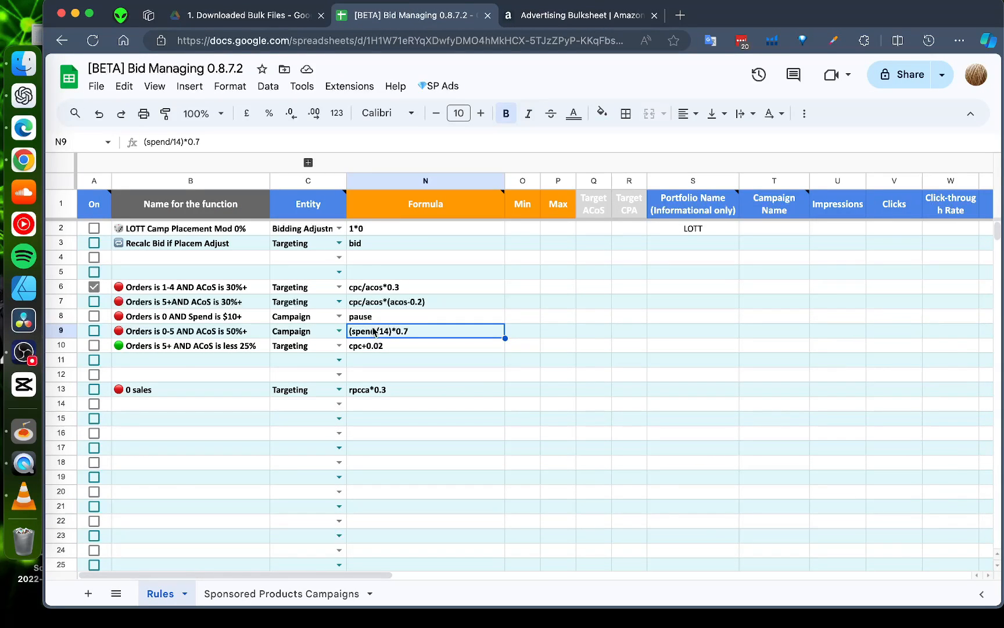
{"action": "left_click", "coordinate": [581, 15]}
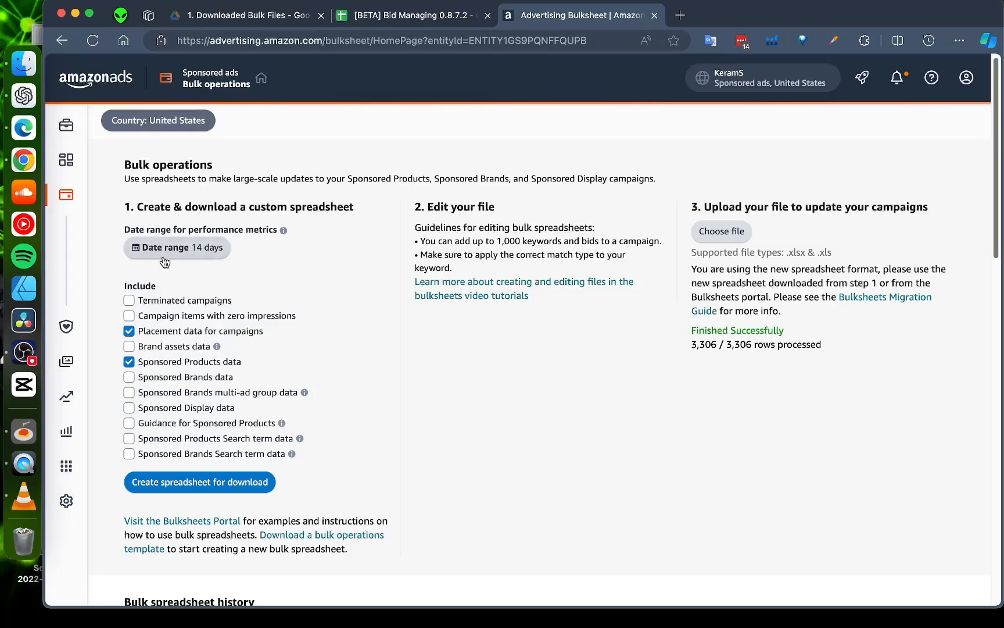
{"action": "left_click", "coordinate": [385, 23]}
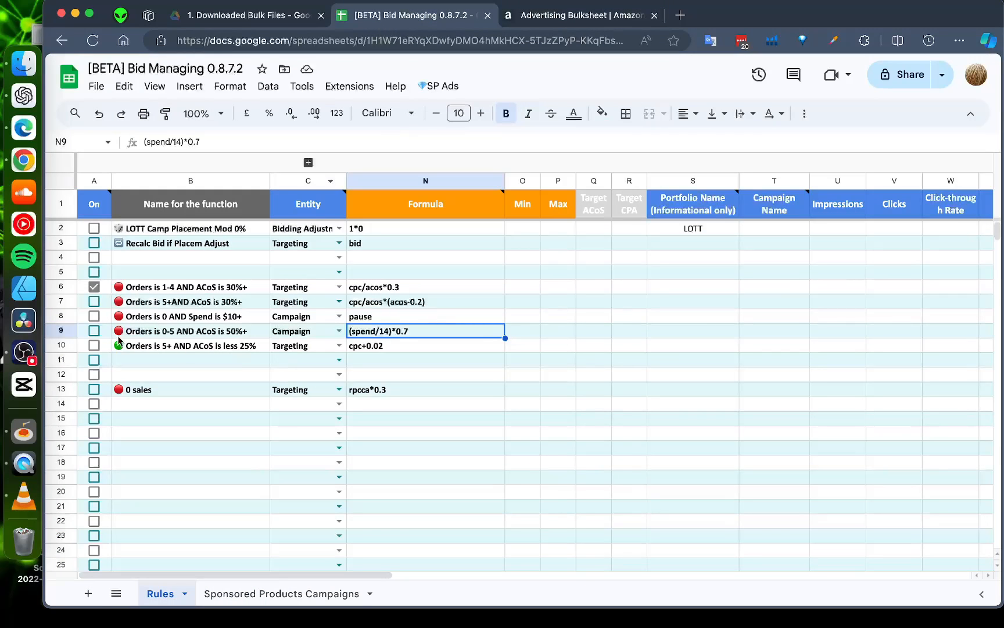
{"action": "left_click", "coordinate": [214, 332]}
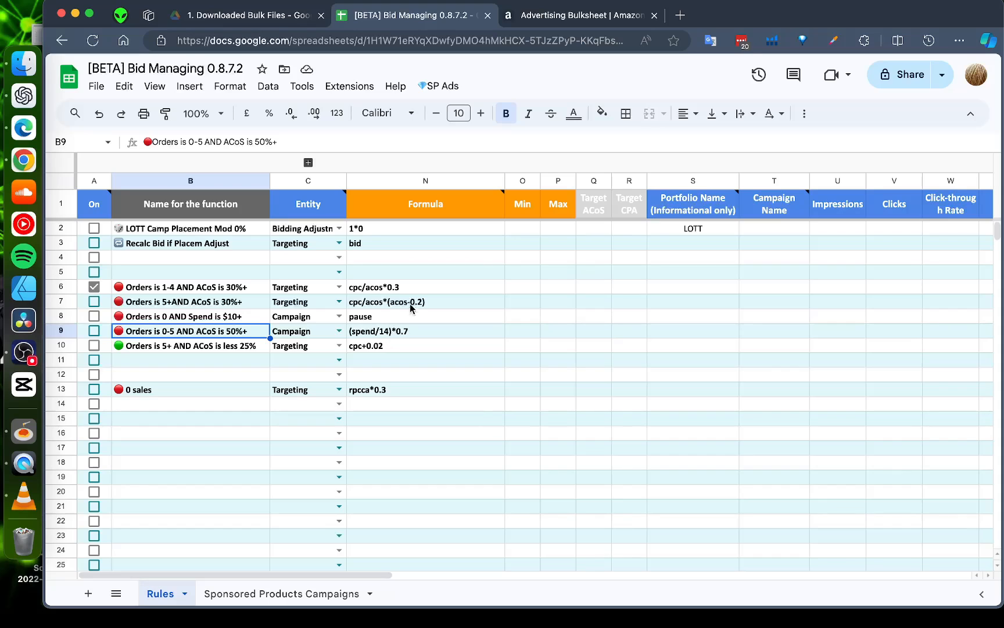
{"action": "left_click", "coordinate": [581, 16]}
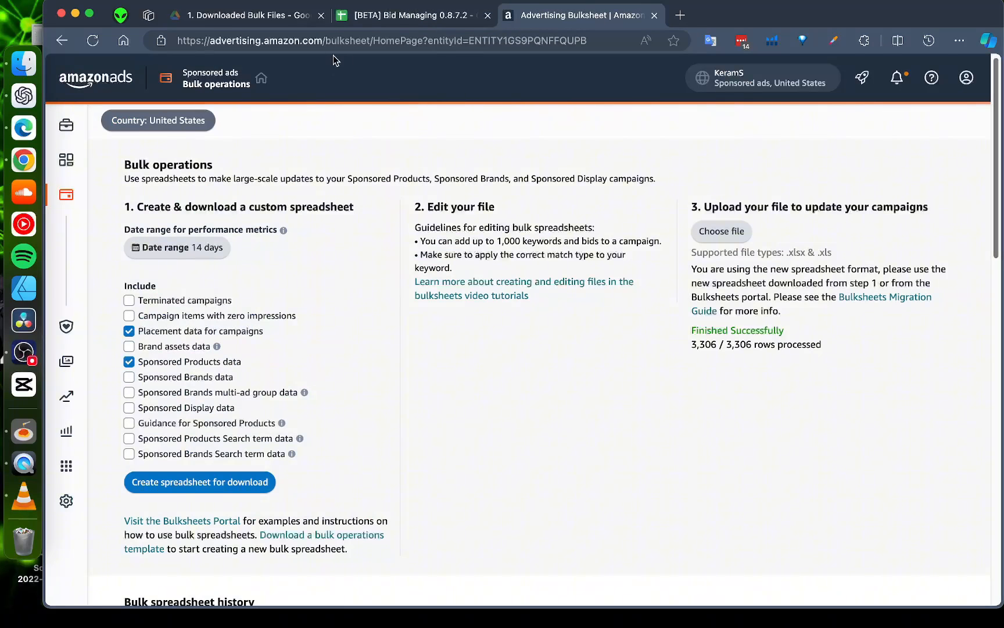
{"action": "left_click", "coordinate": [401, 15]}
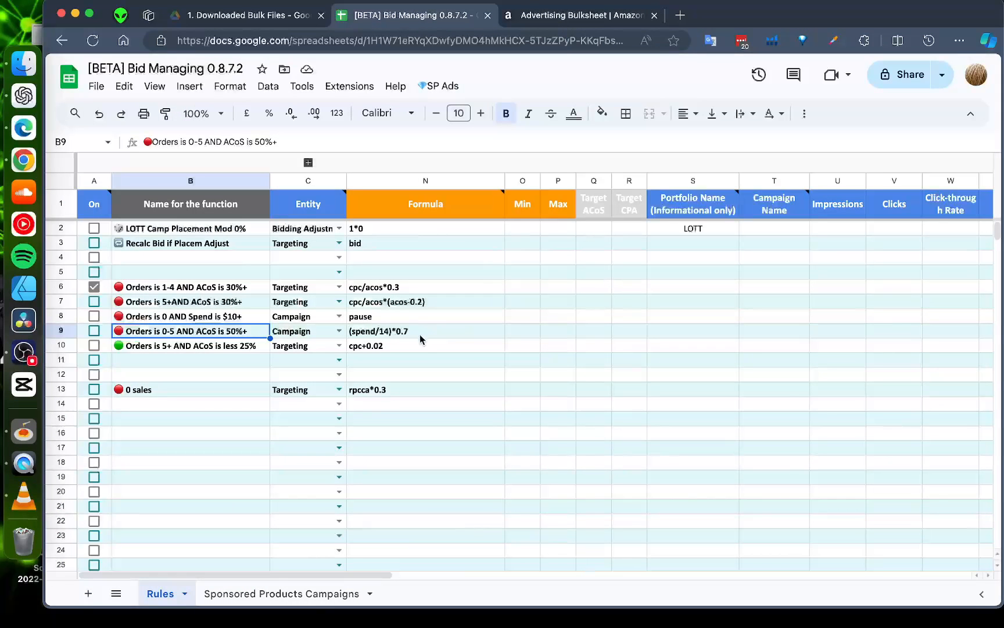
{"action": "left_click", "coordinate": [400, 334]}
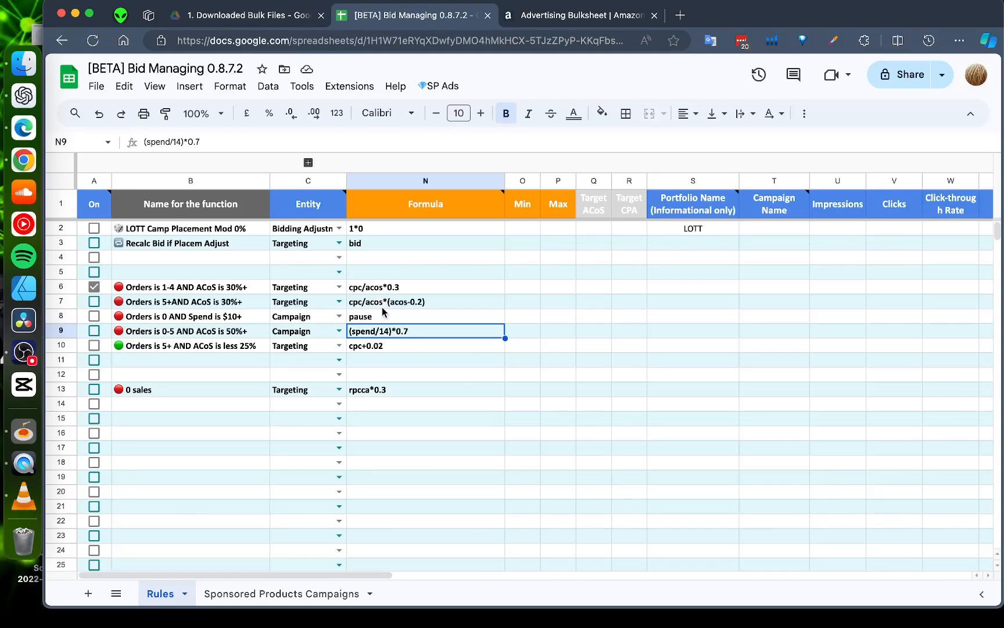
- Set the row 9 rule's Min to 1, then check the file upload section on the Amazon Ads Bulk operations page and return to the spreadsheet
{"action": "left_click", "coordinate": [521, 333]}
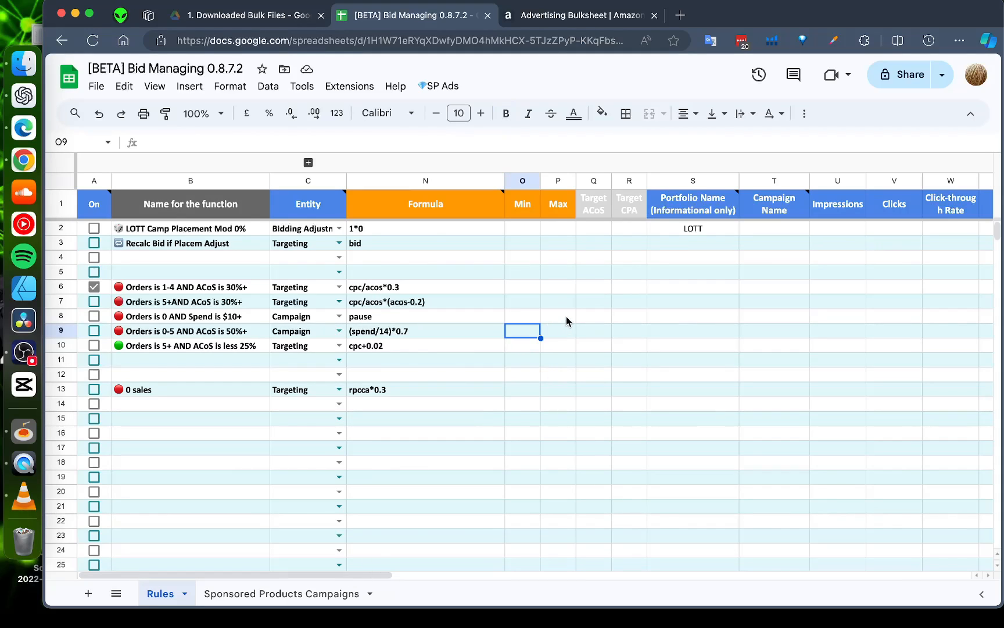
{"action": "left_click", "coordinate": [561, 330]}
{"action": "type", "text": "1"}
{"action": "key", "text": "Return"}
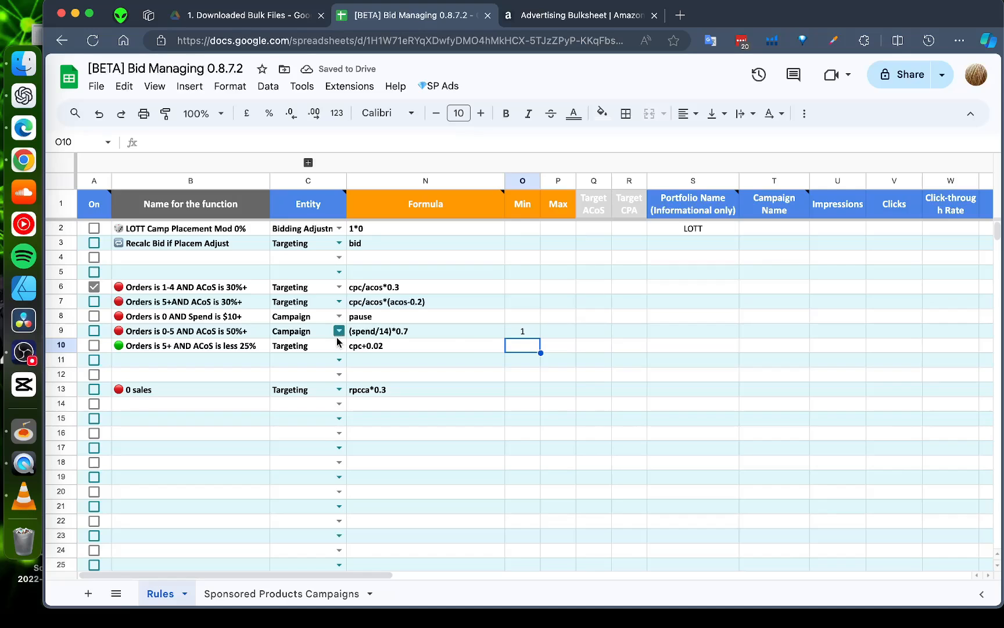
{"action": "left_click", "coordinate": [519, 331]}
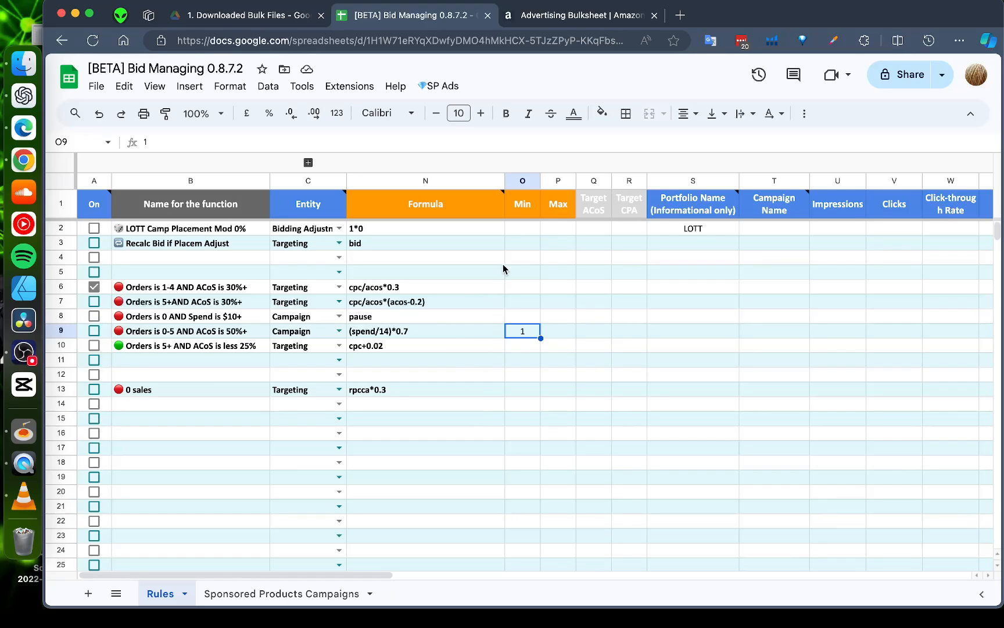
{"action": "left_click", "coordinate": [578, 23]}
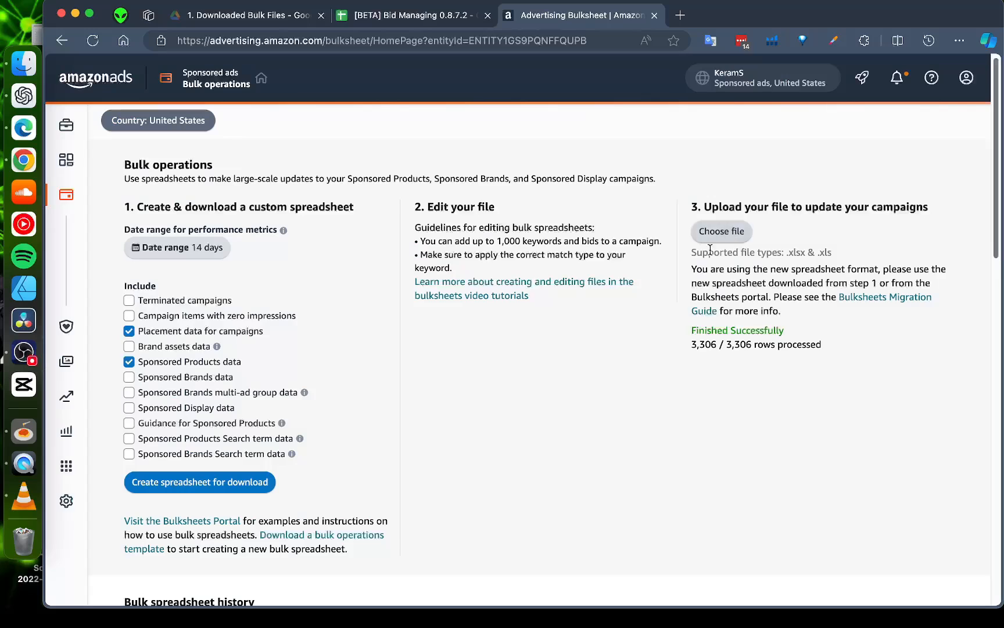
{"action": "left_click", "coordinate": [411, 20]}
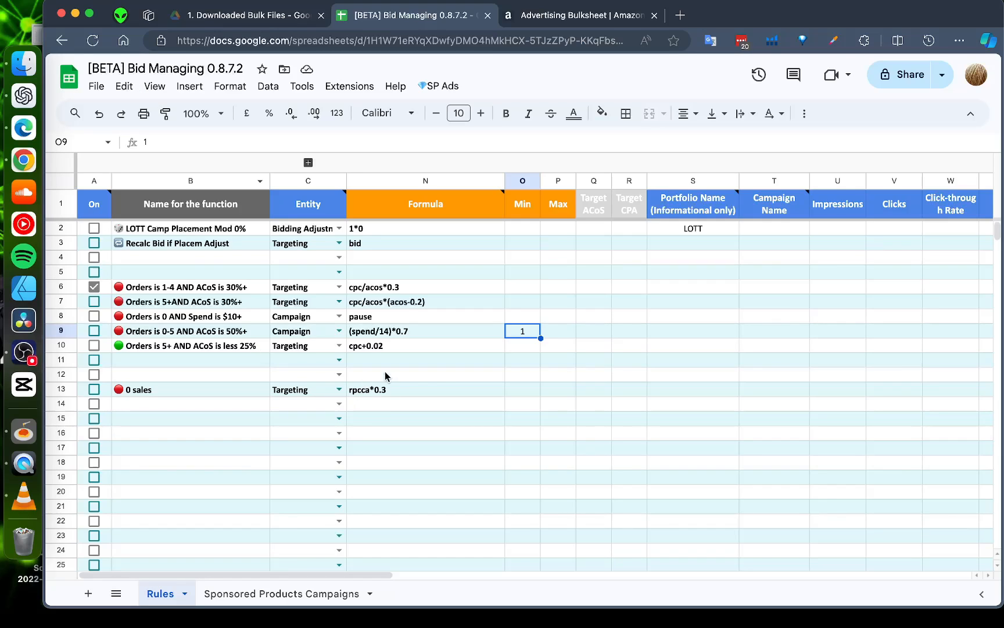
- Set the row 6 rule's Min to 0.12 and its Max to 0.77
{"action": "left_click", "coordinate": [529, 287]}
{"action": "type", "text": "0"}
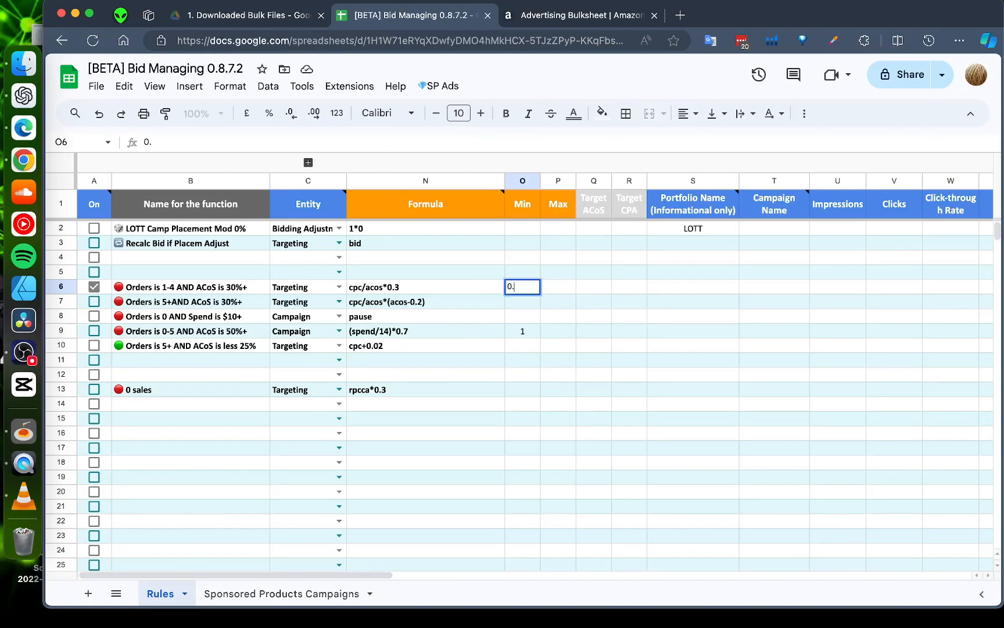
{"action": "type", "text": ".12"}
{"action": "key", "text": "Return"}
{"action": "left_click", "coordinate": [562, 291]}
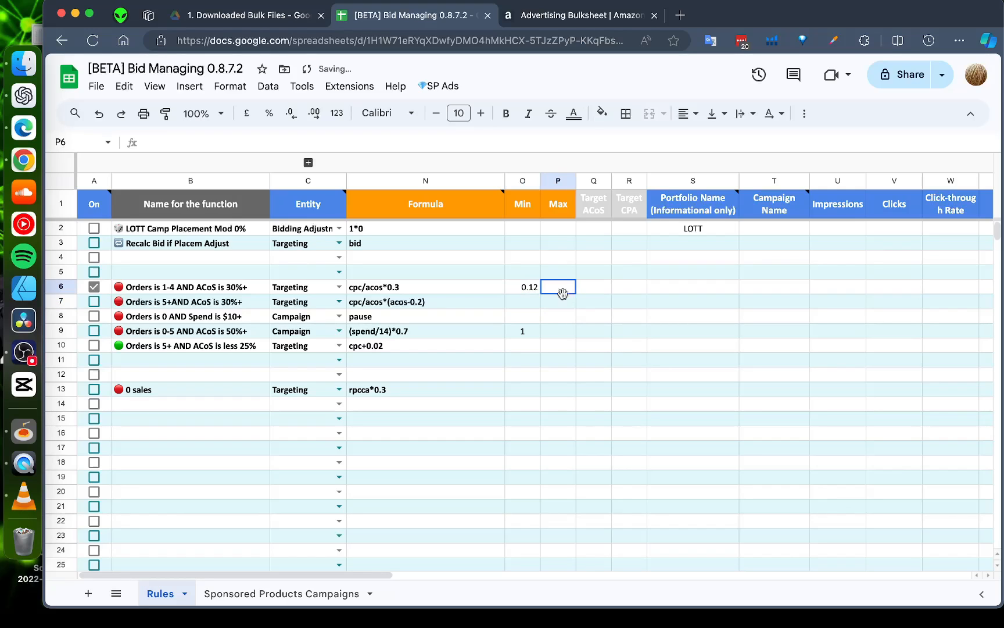
{"action": "type", "text": "0.77"}
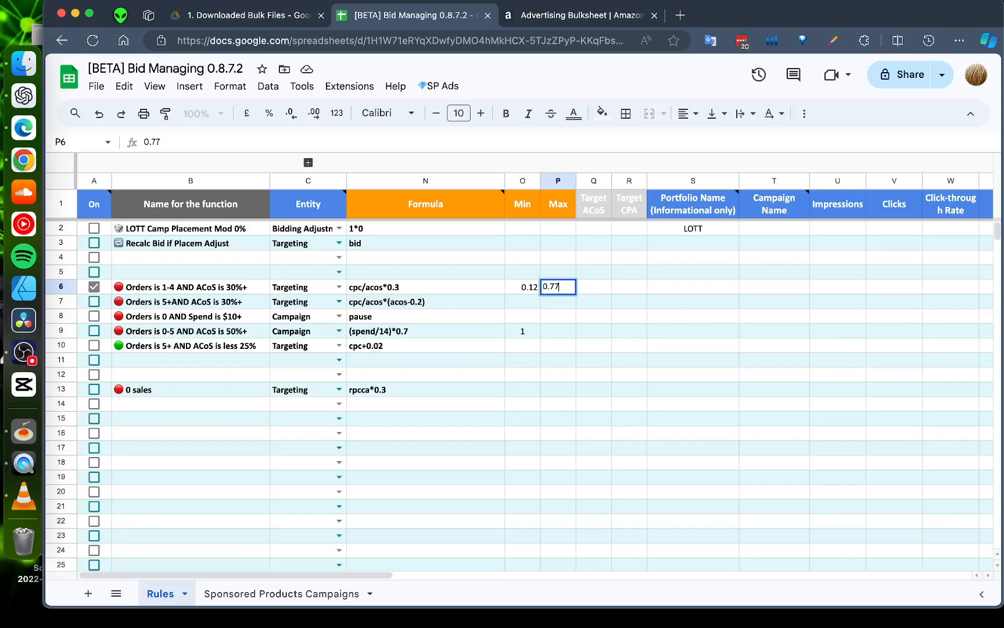
{"action": "key", "text": "Return"}
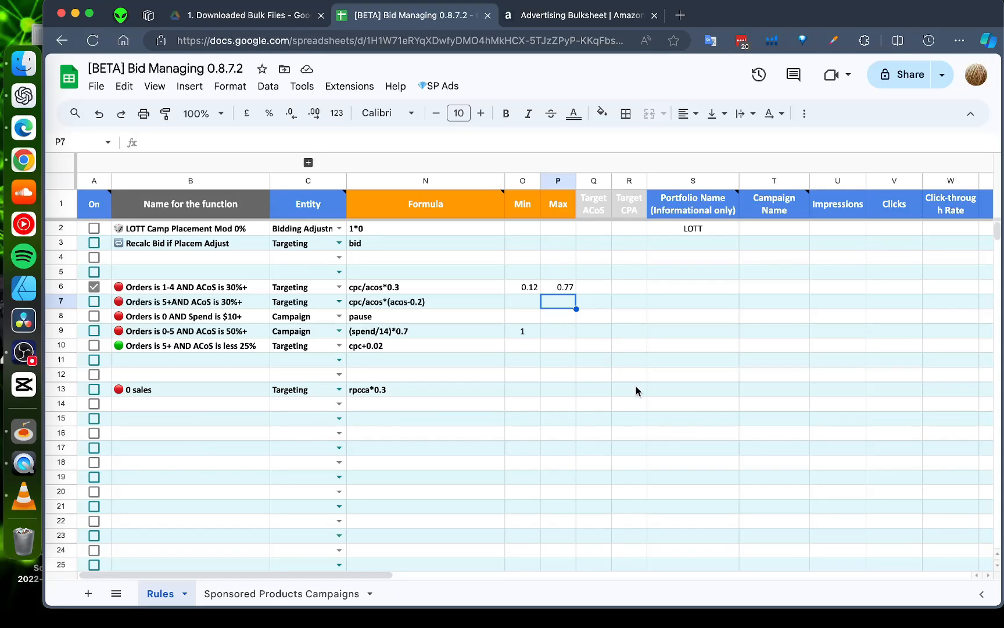
- Turn on the row 10 rule for 5+ orders with ACoS under 25% and select its whole row
{"action": "left_click", "coordinate": [97, 349]}
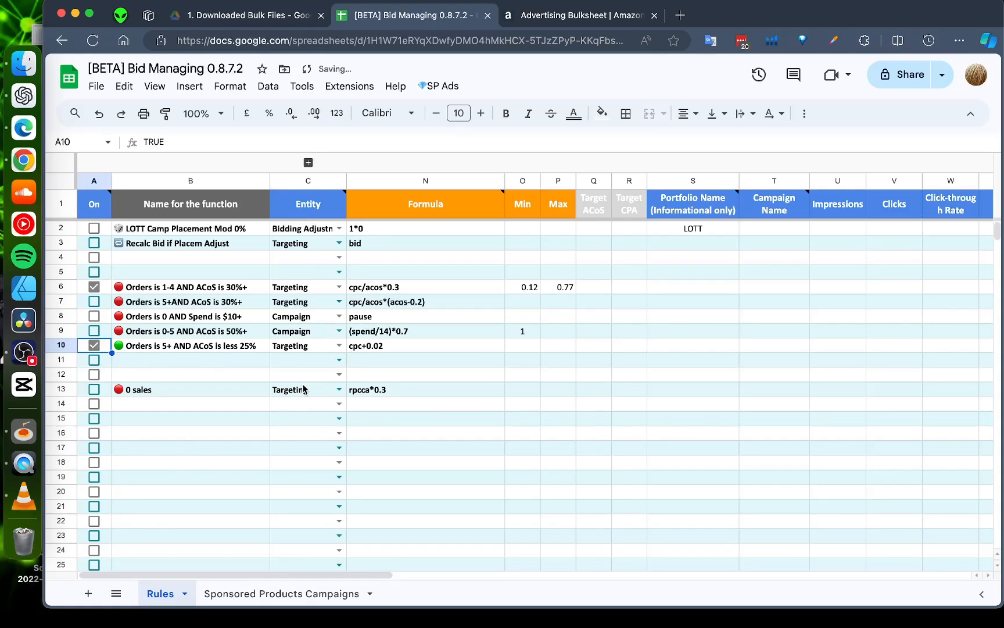
{"action": "left_click", "coordinate": [185, 350]}
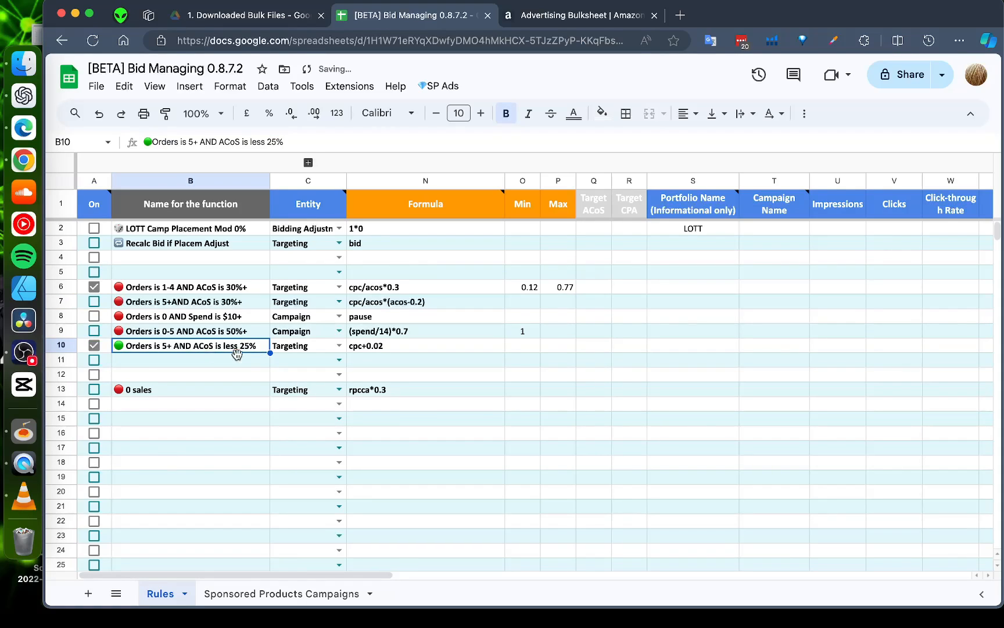
{"action": "left_click", "coordinate": [60, 331]}
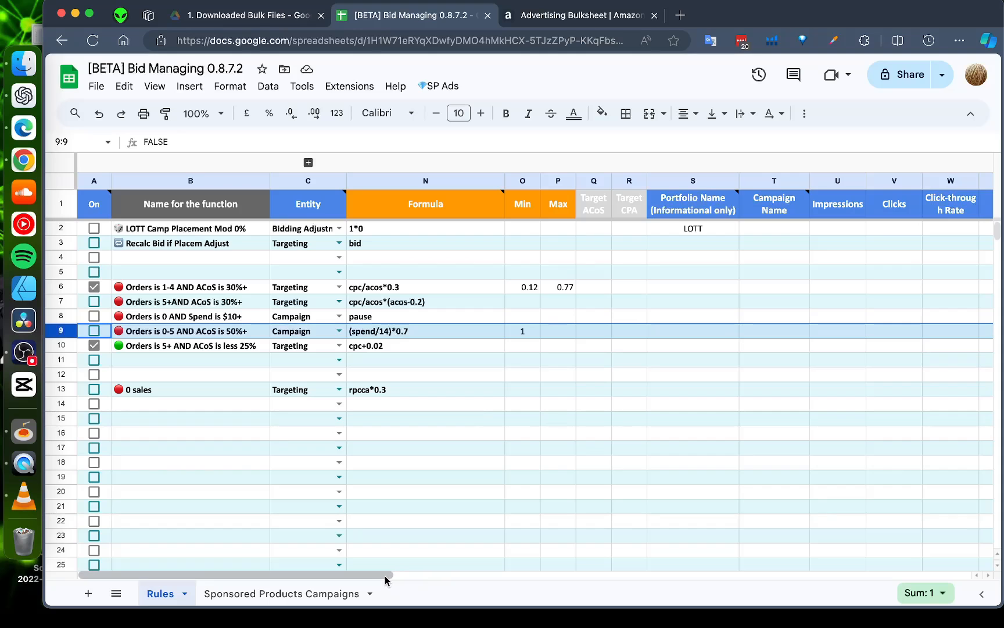
{"action": "left_click", "coordinate": [73, 345]}
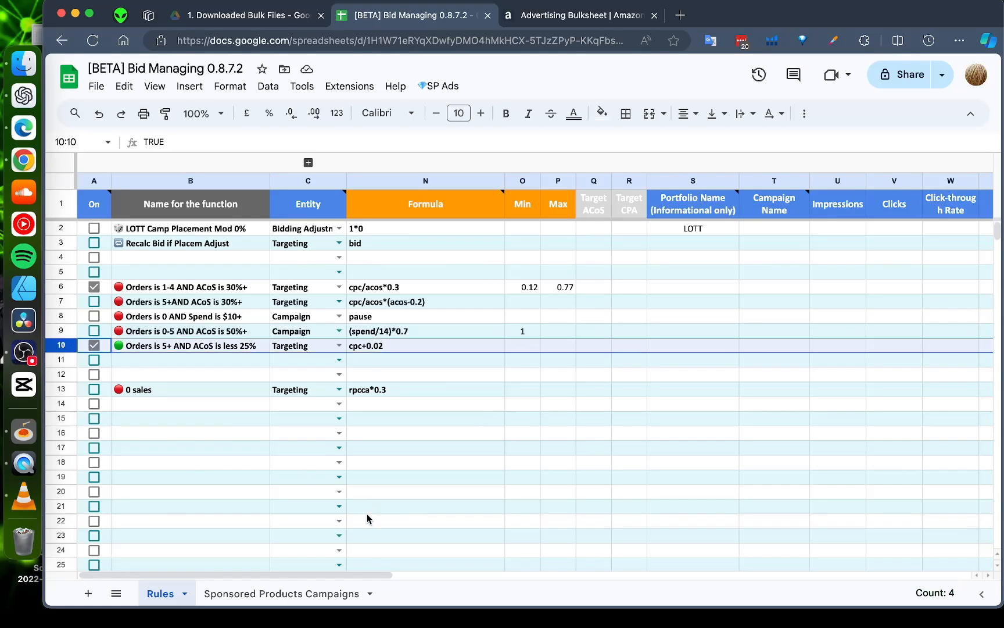
- Set the row 10 rule's Orders condition to 5> and its ACOS condition to >0.25
{"action": "left_click_drag", "start_coordinate": [372, 576], "coordinate": [632, 574]}
{"action": "left_click", "coordinate": [379, 348]}
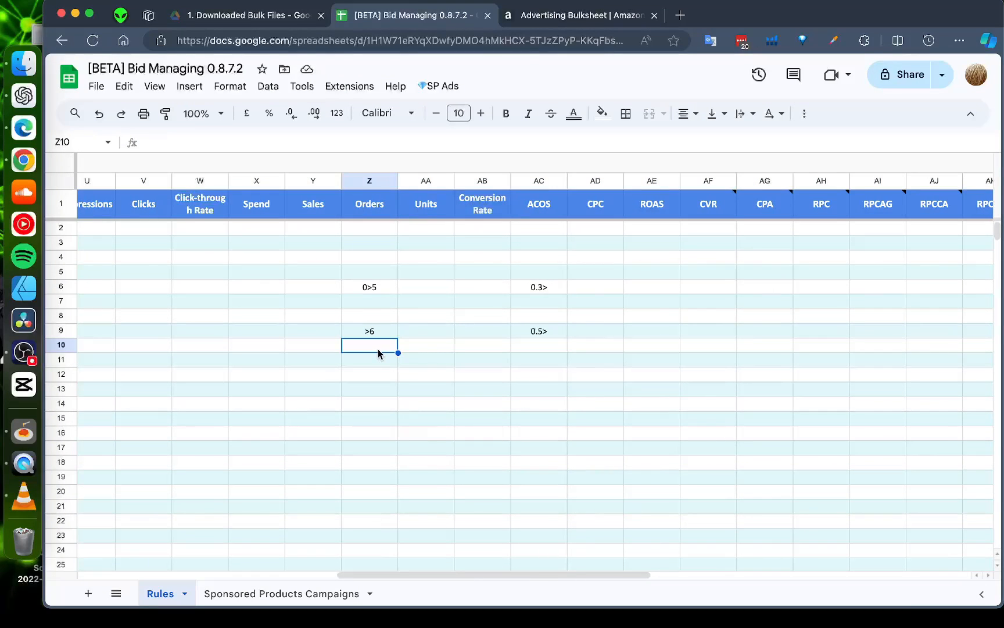
{"action": "type", "text": "5>"}
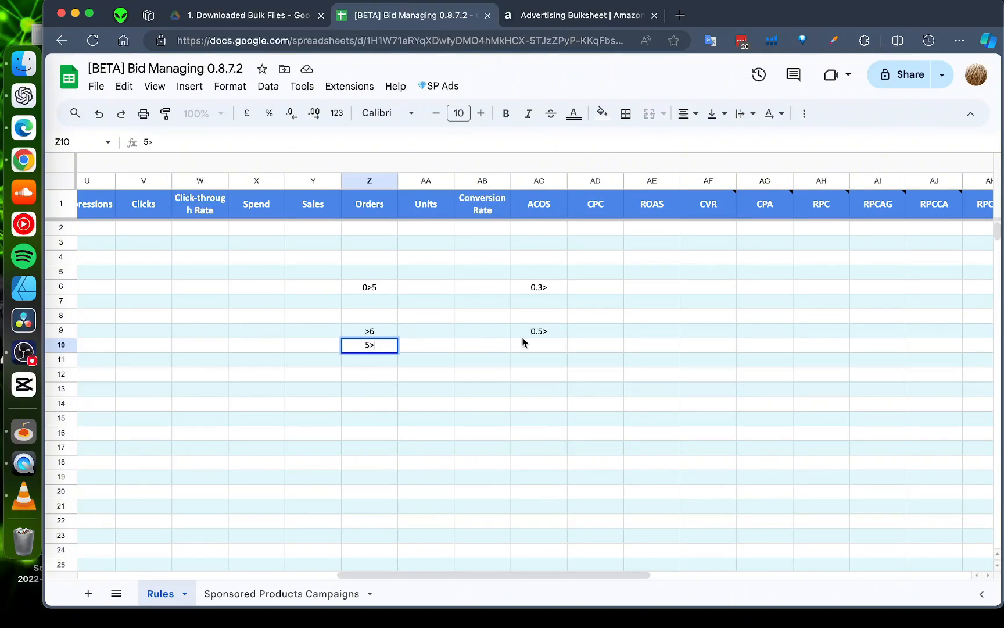
{"action": "left_click", "coordinate": [549, 343]}
{"action": "type", "text": ">"}
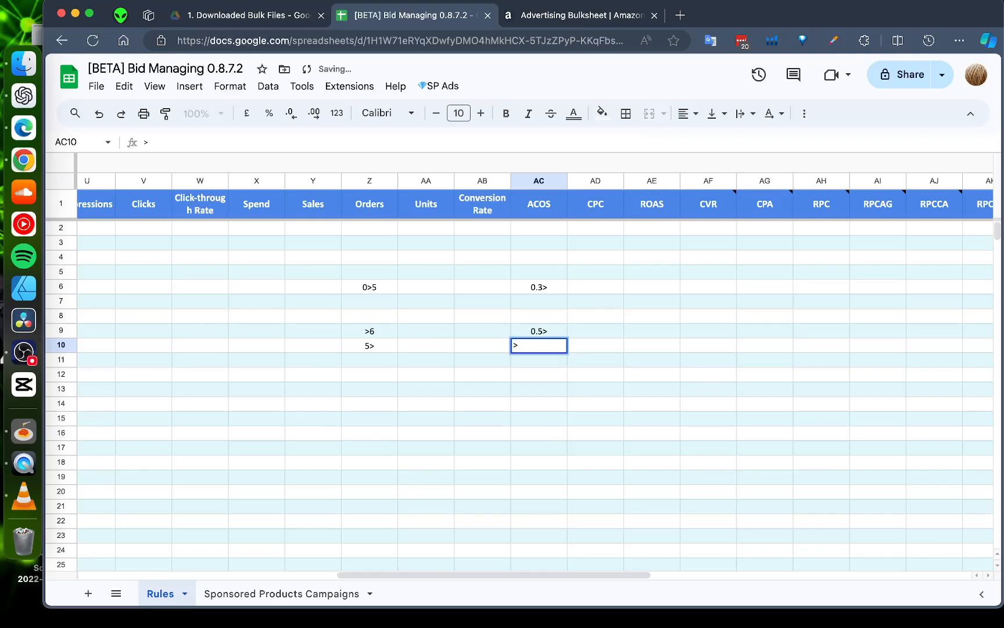
{"action": "type", "text": "0.25"}
{"action": "key", "text": "Return"}
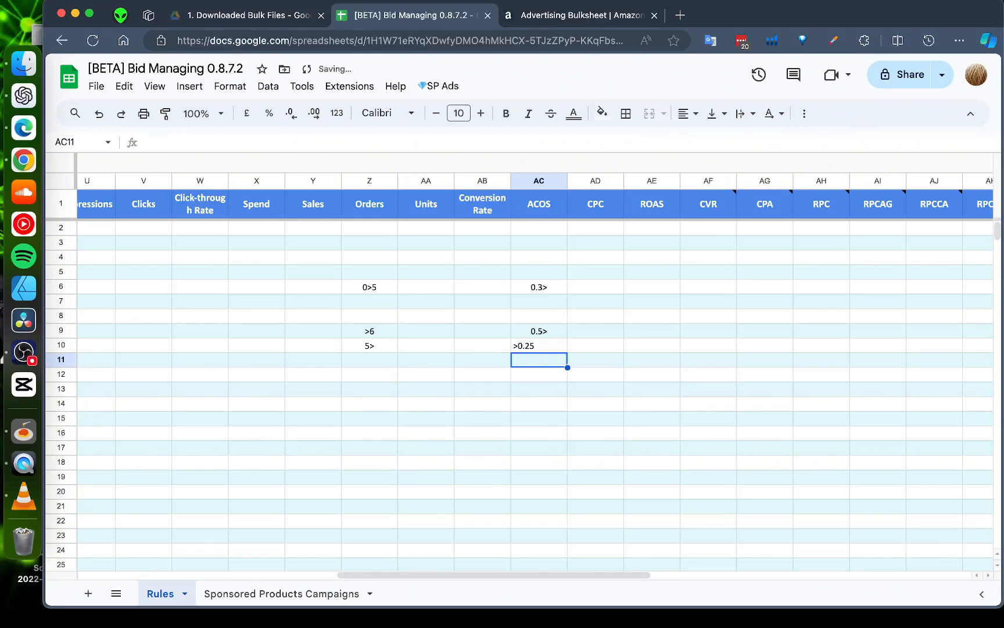
- Set the row 10 rule's Min to 0.12 and its Max to 0.55
{"action": "left_click_drag", "start_coordinate": [565, 575], "coordinate": [282, 576]}
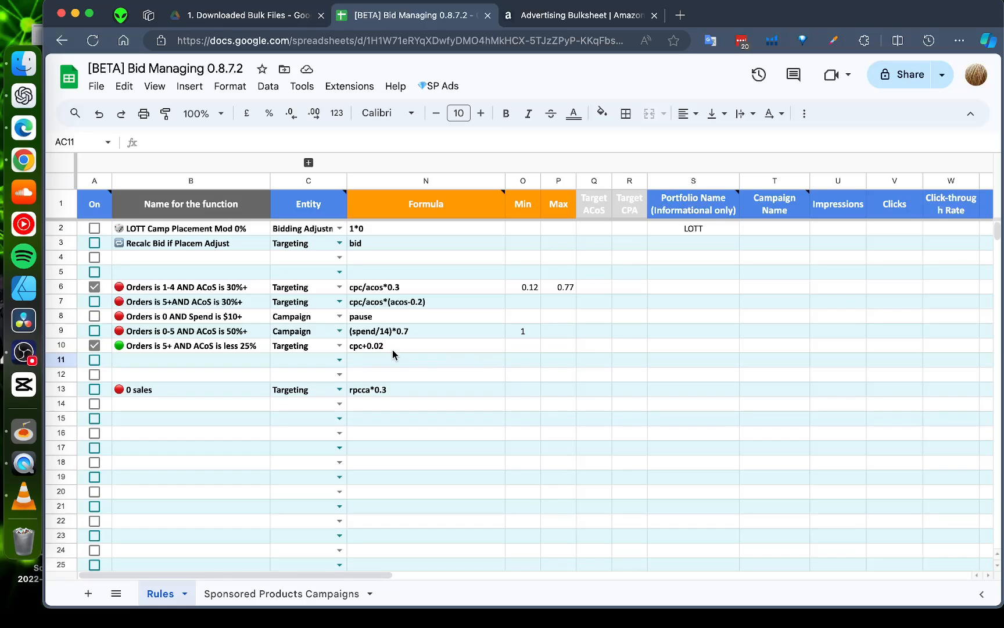
{"action": "left_click", "coordinate": [519, 345]}
{"action": "type", "text": "0."}
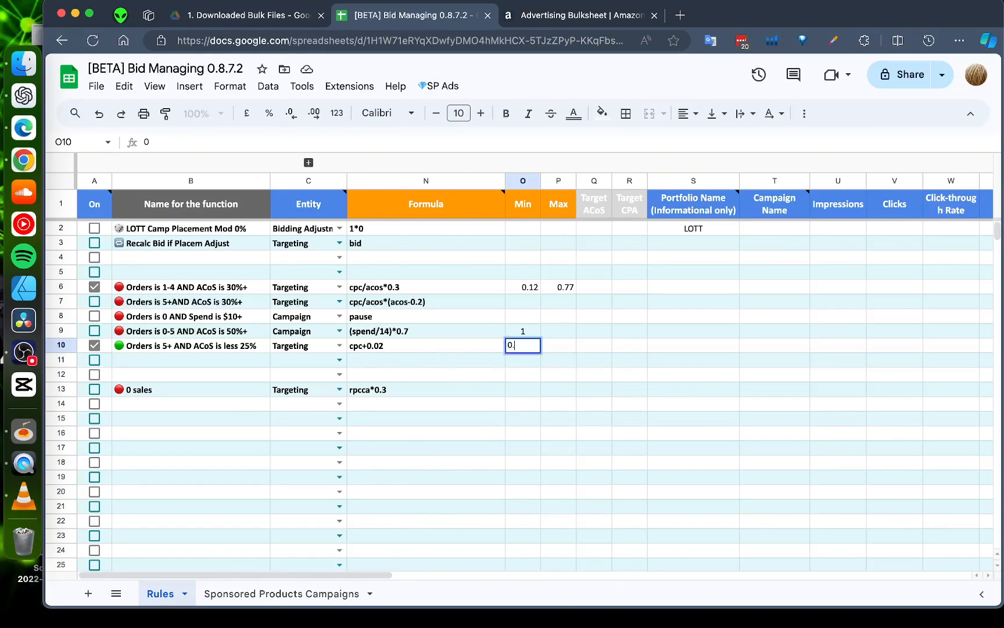
{"action": "type", "text": "12"}
{"action": "key", "text": "Return"}
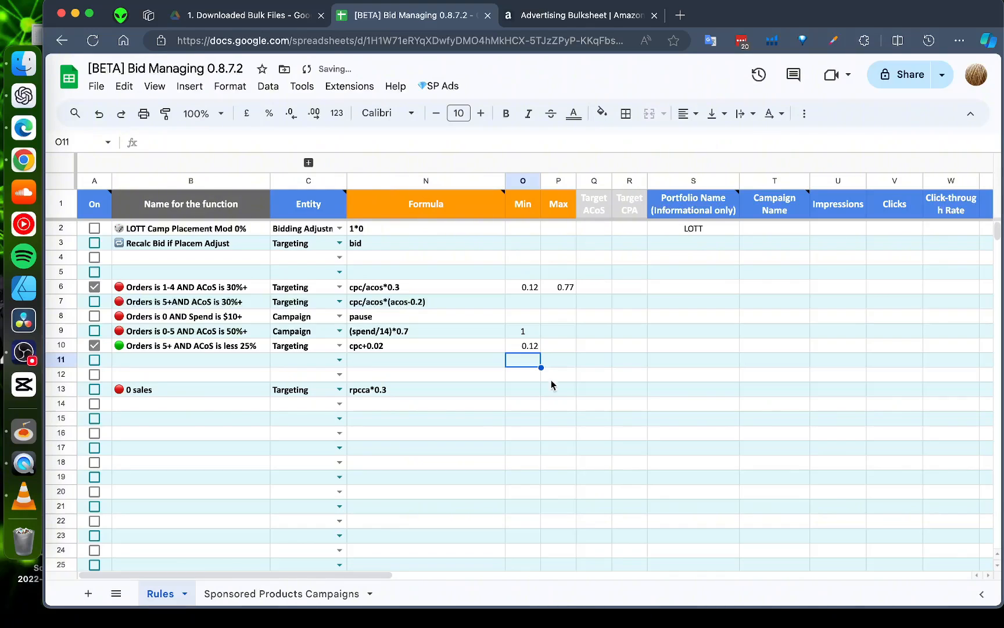
{"action": "left_click", "coordinate": [563, 350]}
{"action": "type", "text": "0."}
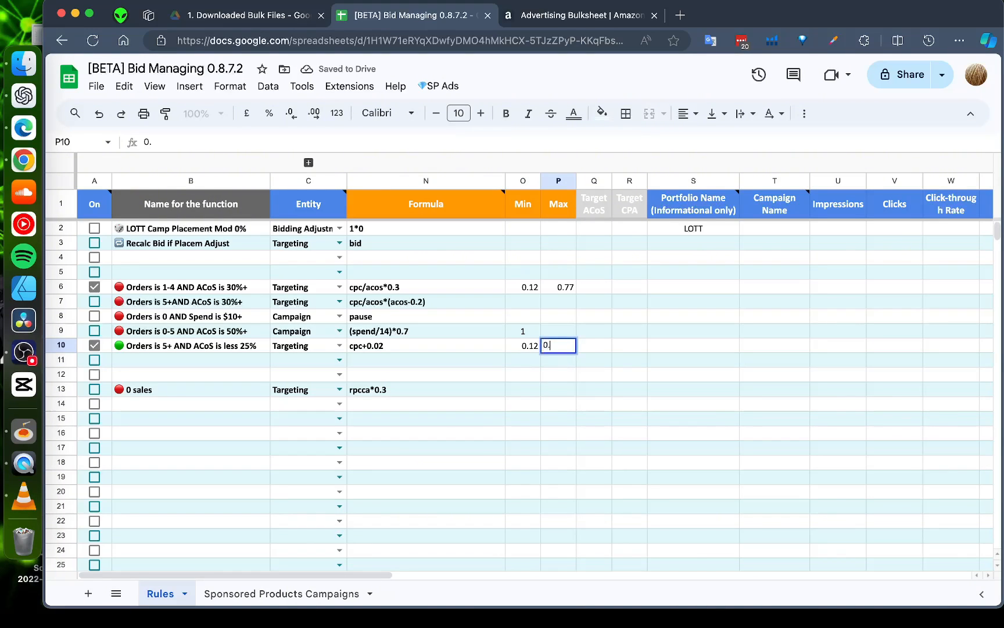
{"action": "type", "text": "55"}
{"action": "key", "text": "Return"}
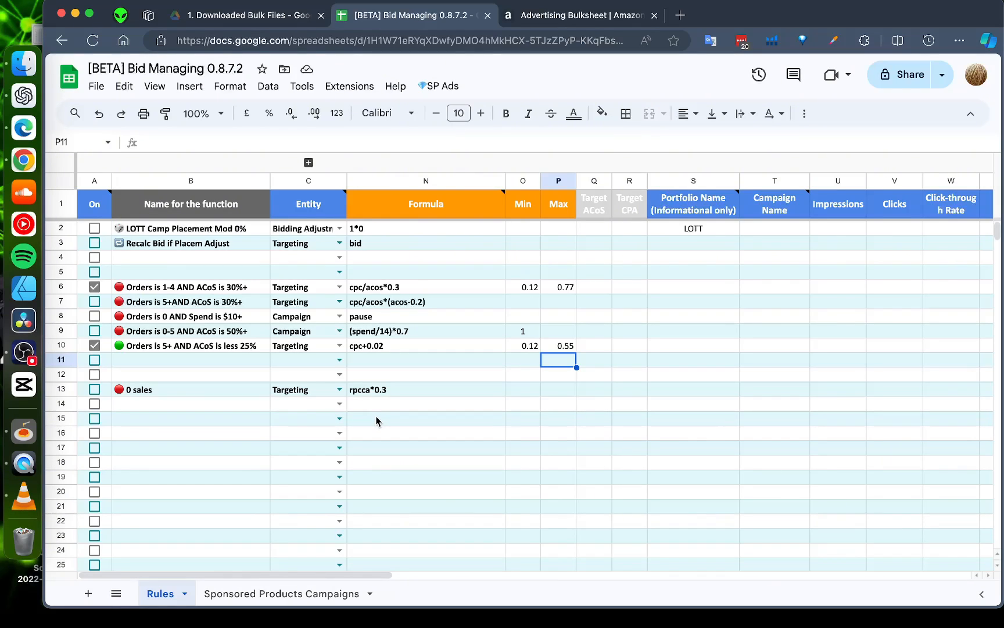
- Review the formula of the 0 sales rule in row 13
{"action": "left_click", "coordinate": [378, 391]}
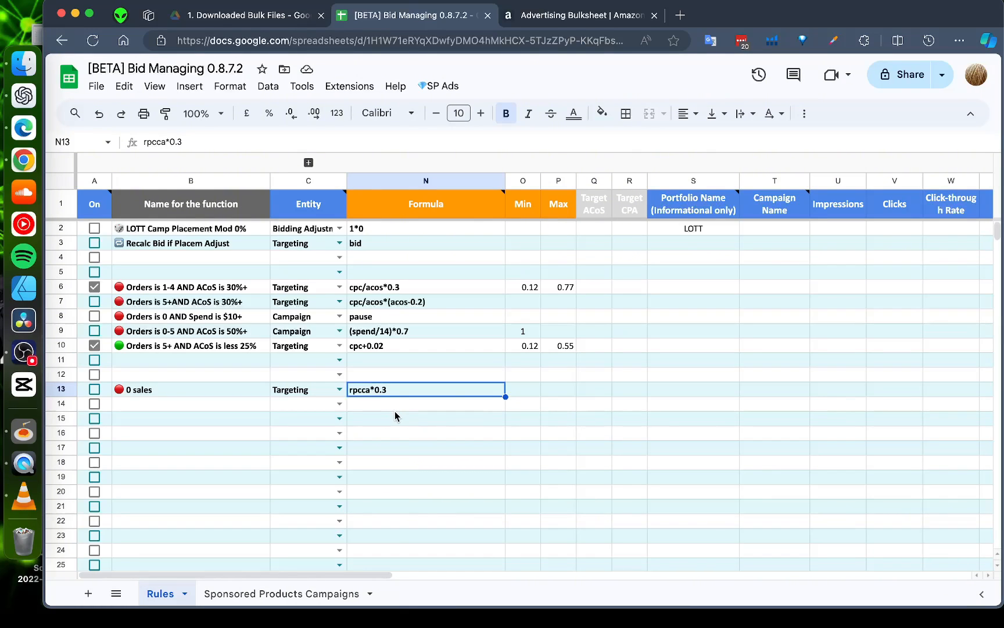
{"action": "left_click", "coordinate": [451, 433]}
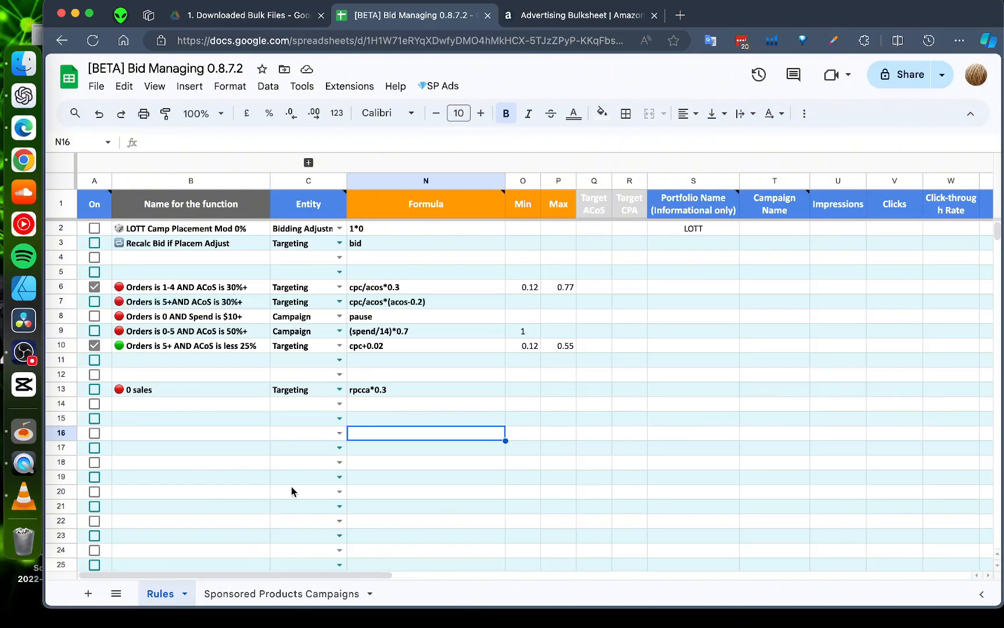
- Turn off the rules in rows 6 and 10 on the Rules sheet
{"action": "left_click", "coordinate": [385, 394]}
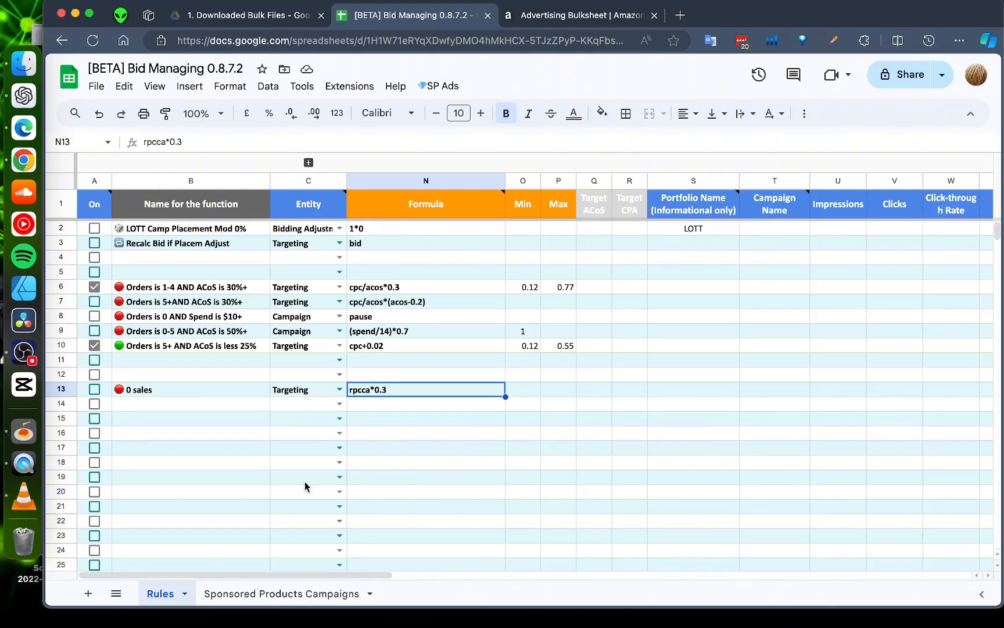
{"action": "left_click", "coordinate": [291, 594]}
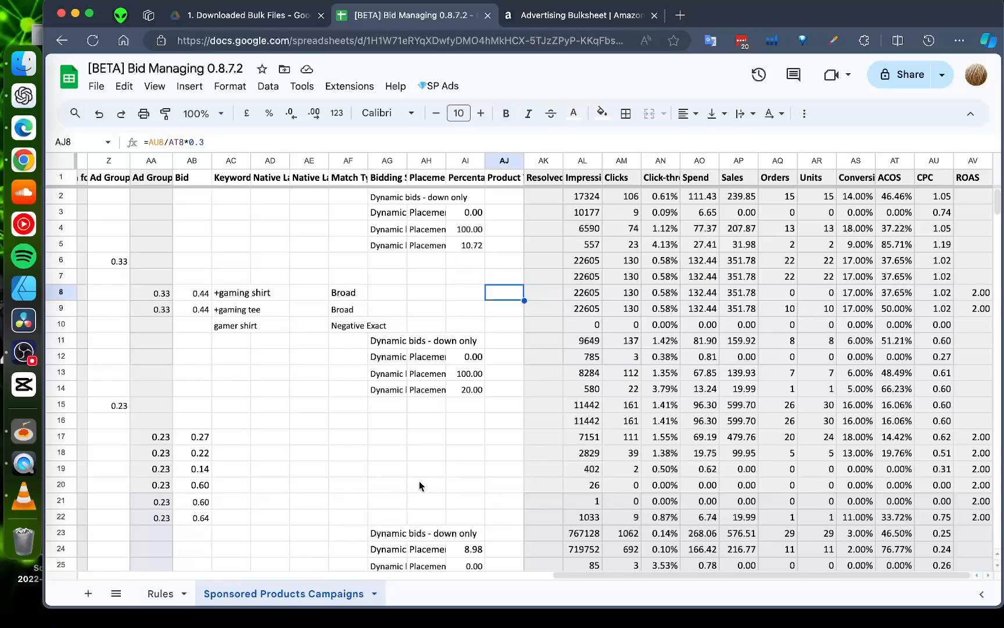
{"action": "left_click_drag", "start_coordinate": [657, 575], "coordinate": [112, 587]}
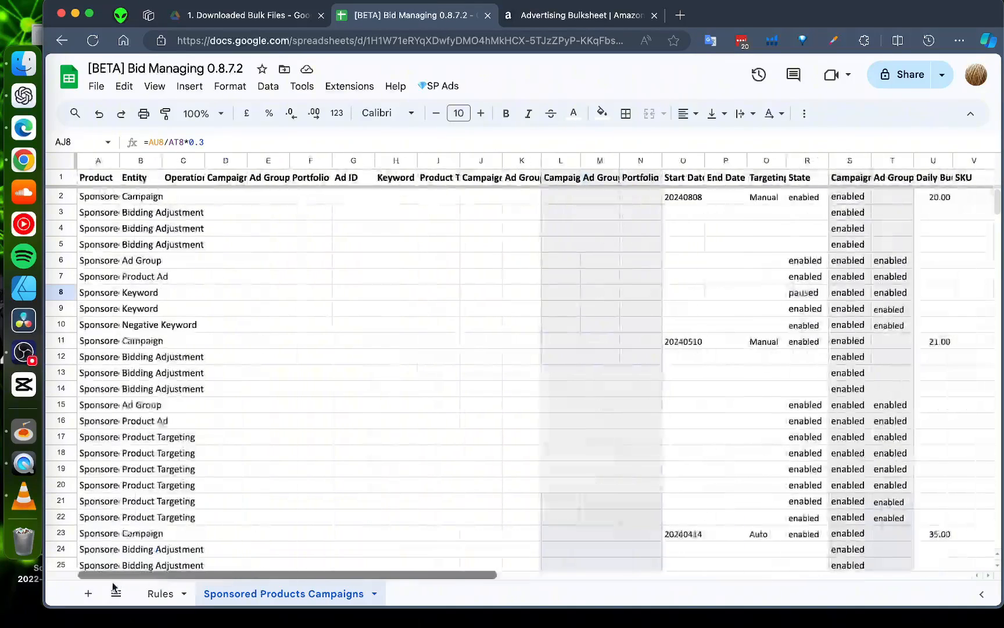
{"action": "left_click", "coordinate": [157, 594]}
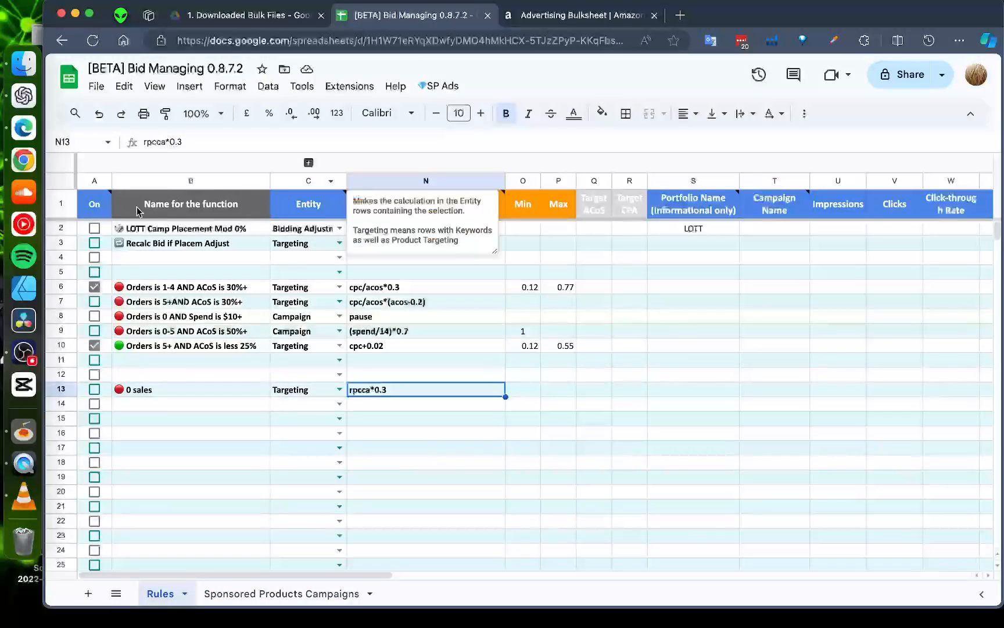
{"action": "left_click", "coordinate": [94, 286]}
{"action": "left_click", "coordinate": [94, 346]}
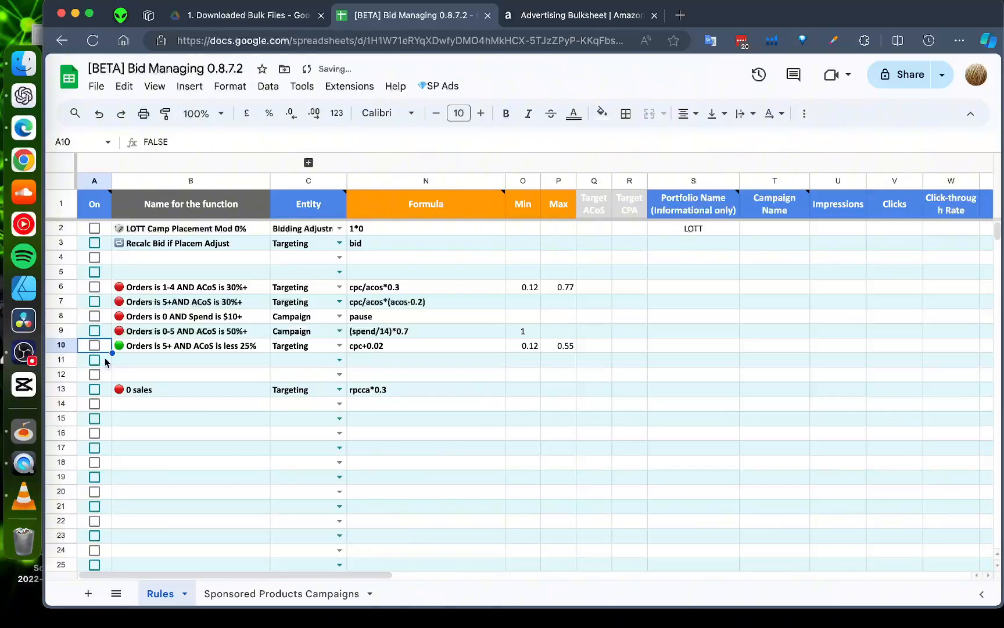
- Run FormatSP on the Sponsored Products Campaigns sheet
{"action": "left_click", "coordinate": [315, 593]}
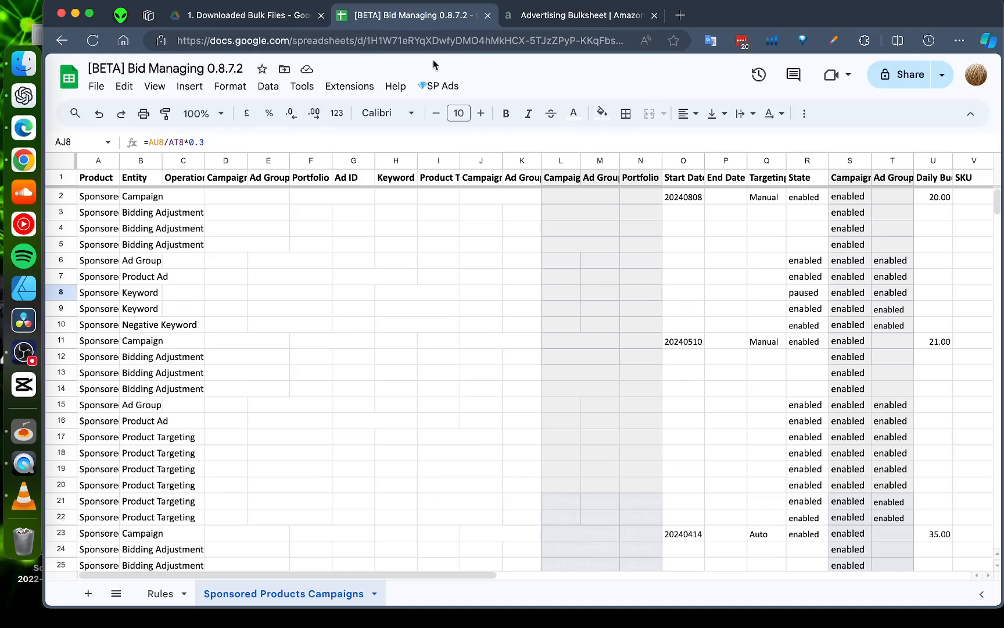
{"action": "left_click", "coordinate": [439, 86]}
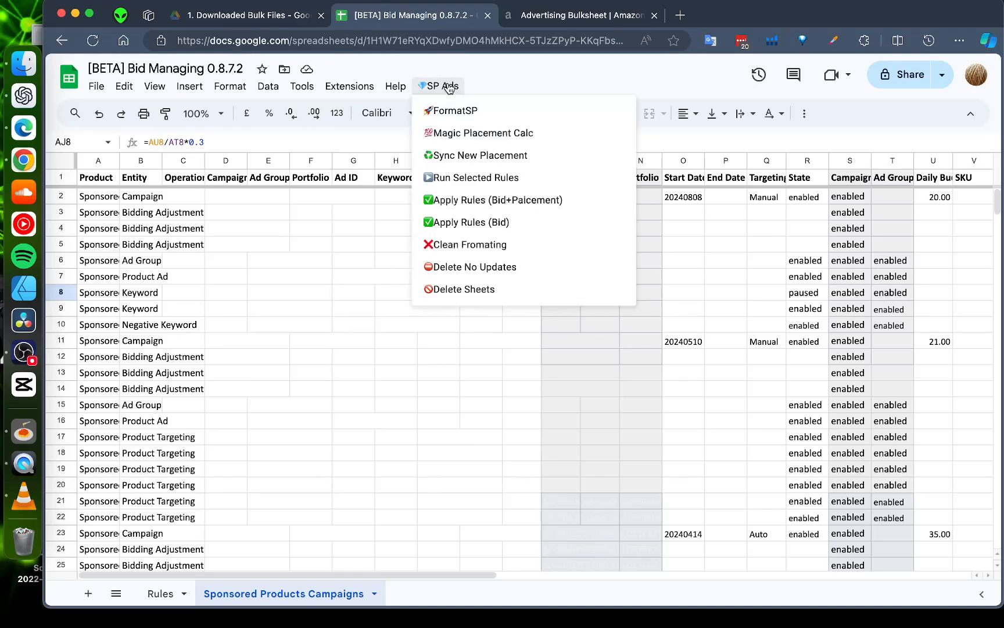
{"action": "left_click", "coordinate": [487, 112]}
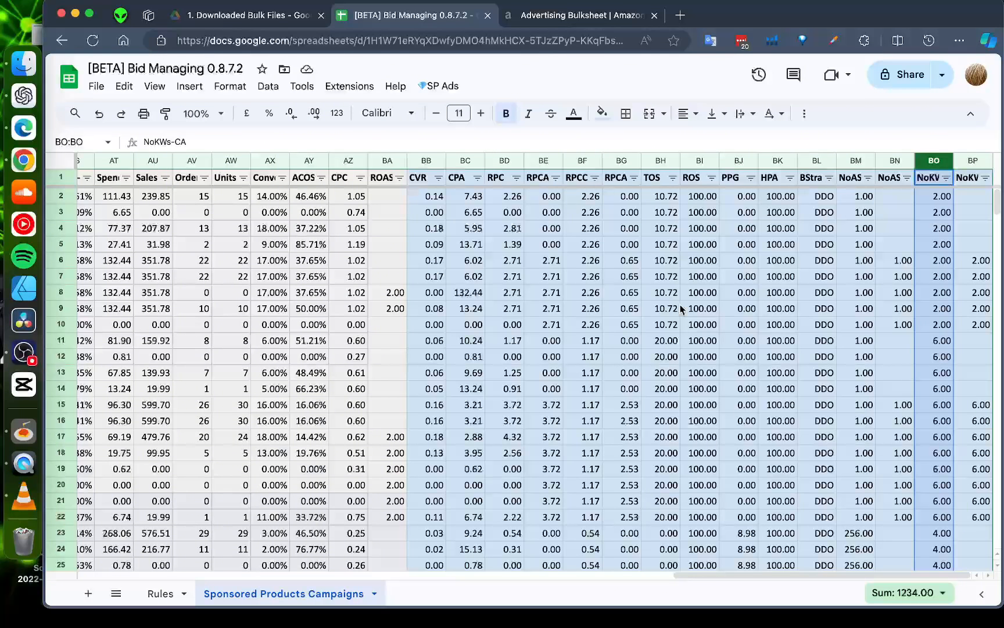
- Examine the State and Daily Budget columns alongside the inserted New State and New Daily Budget columns
{"action": "left_click", "coordinate": [691, 357]}
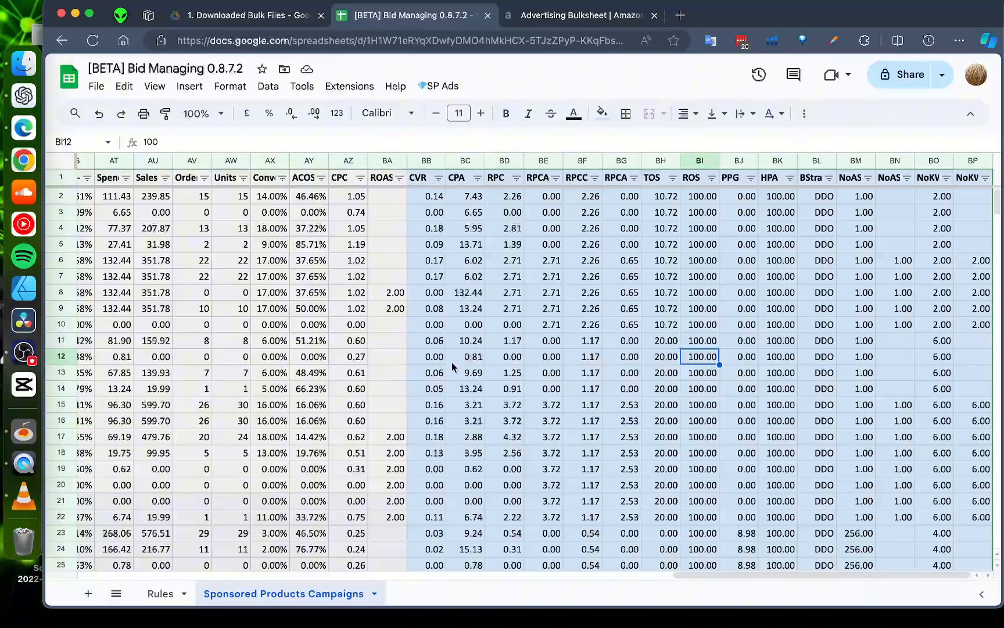
{"action": "left_click_drag", "start_coordinate": [713, 576], "coordinate": [534, 559]}
{"action": "scroll", "coordinate": [534, 559], "scroll_direction": "left", "scroll_amount": 10}
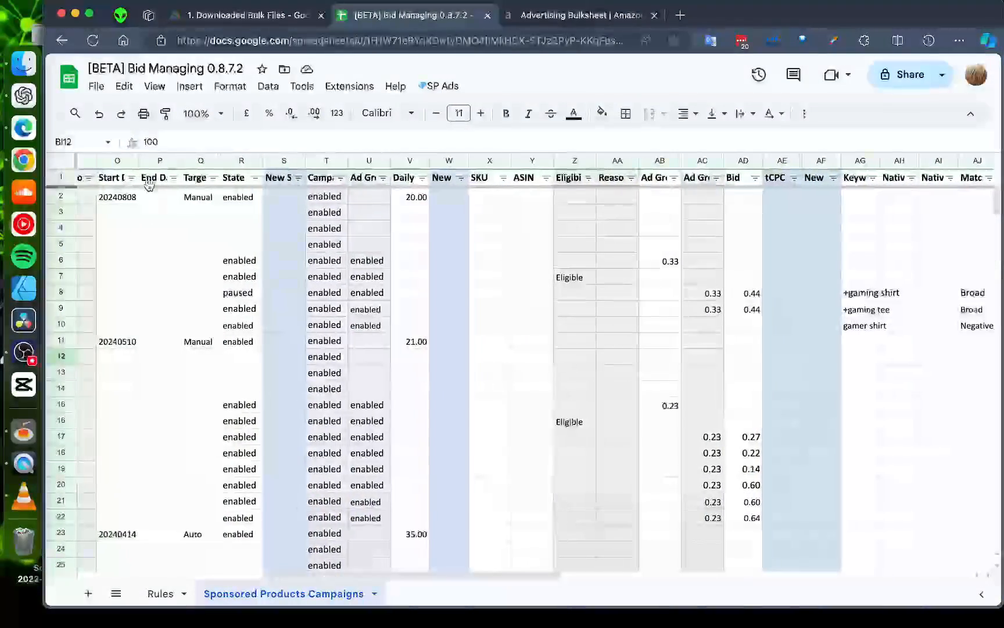
{"action": "left_click", "coordinate": [232, 162]}
{"action": "left_click", "coordinate": [282, 177]}
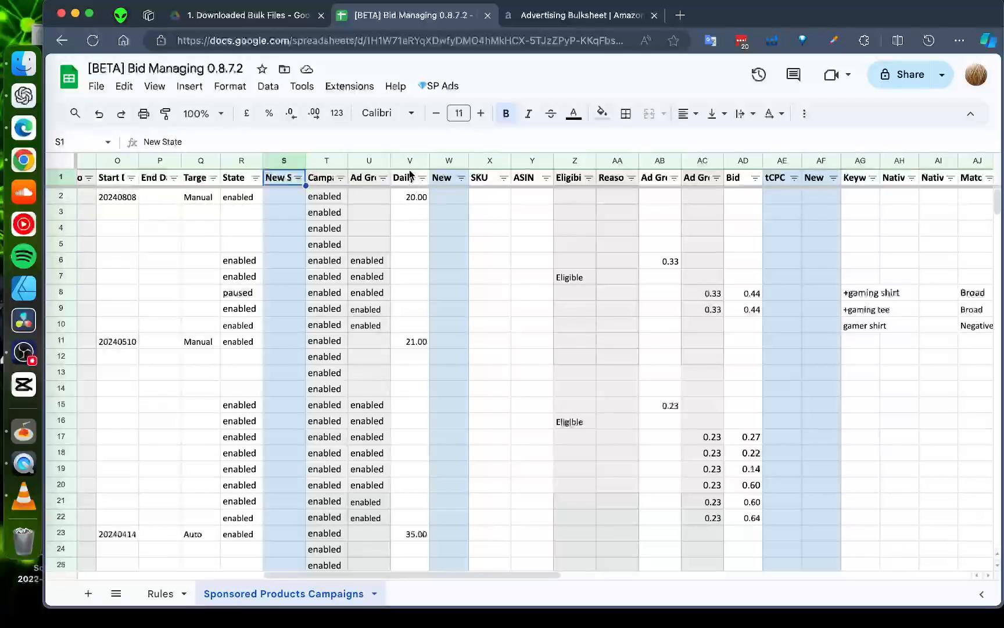
{"action": "left_click", "coordinate": [410, 182]}
{"action": "left_click", "coordinate": [451, 183]}
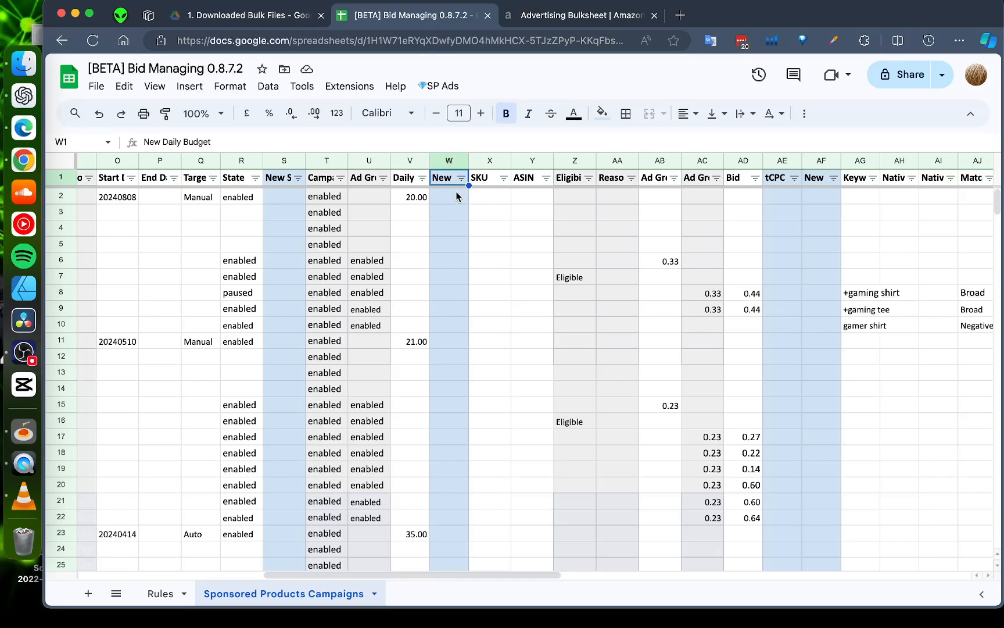
{"action": "left_click_drag", "start_coordinate": [457, 197], "coordinate": [459, 357]}
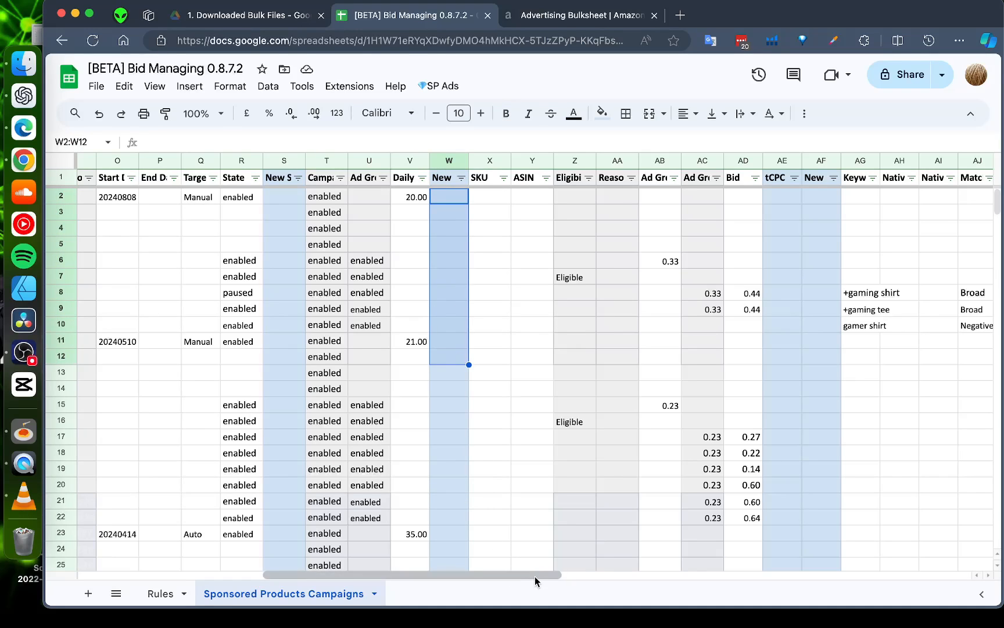
{"action": "left_click_drag", "start_coordinate": [534, 576], "coordinate": [606, 580]}
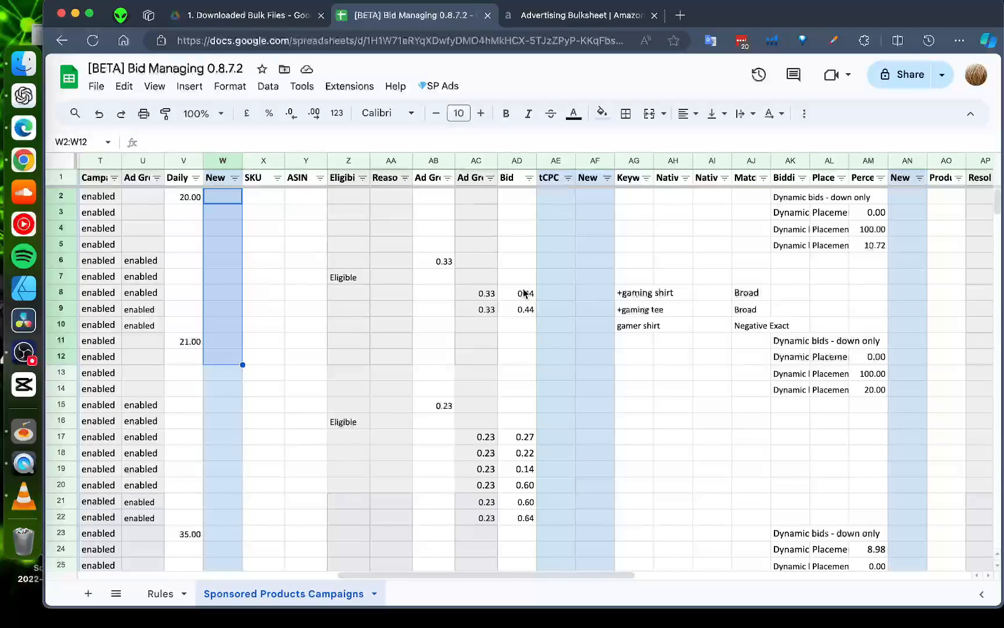
- Examine the Bid column alongside the inserted tCPC and New Bid columns
{"action": "left_click", "coordinate": [526, 231]}
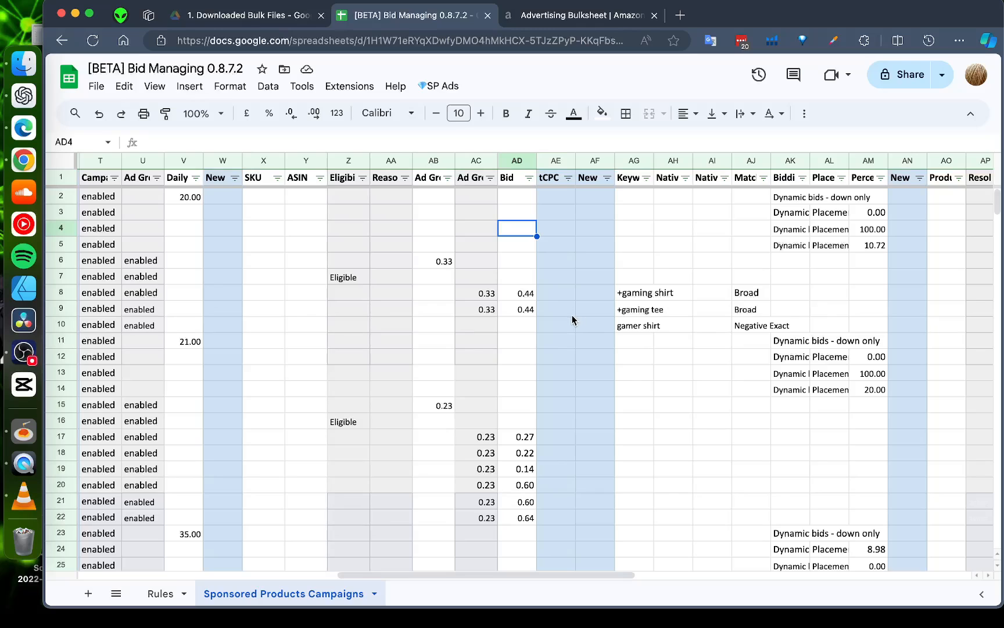
{"action": "left_click_drag", "start_coordinate": [565, 298], "coordinate": [567, 306]}
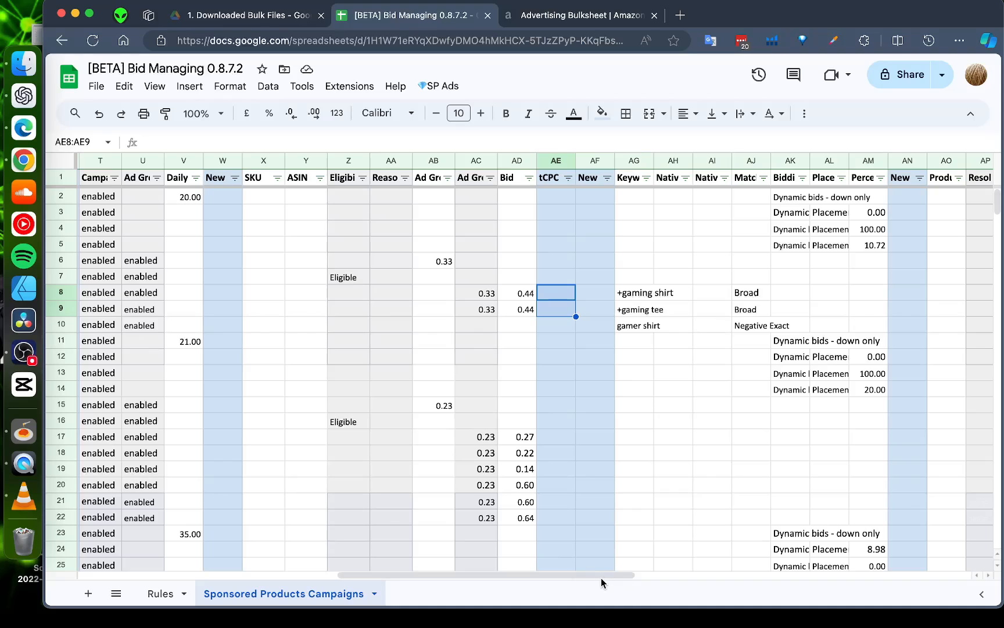
{"action": "left_click_drag", "start_coordinate": [601, 576], "coordinate": [680, 576]}
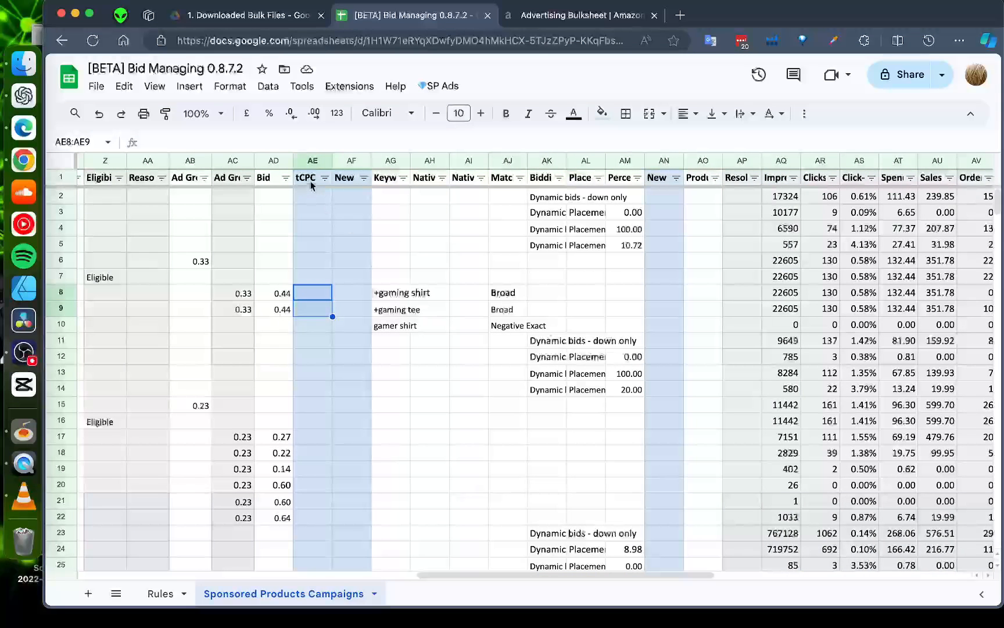
{"action": "left_click", "coordinate": [313, 184]}
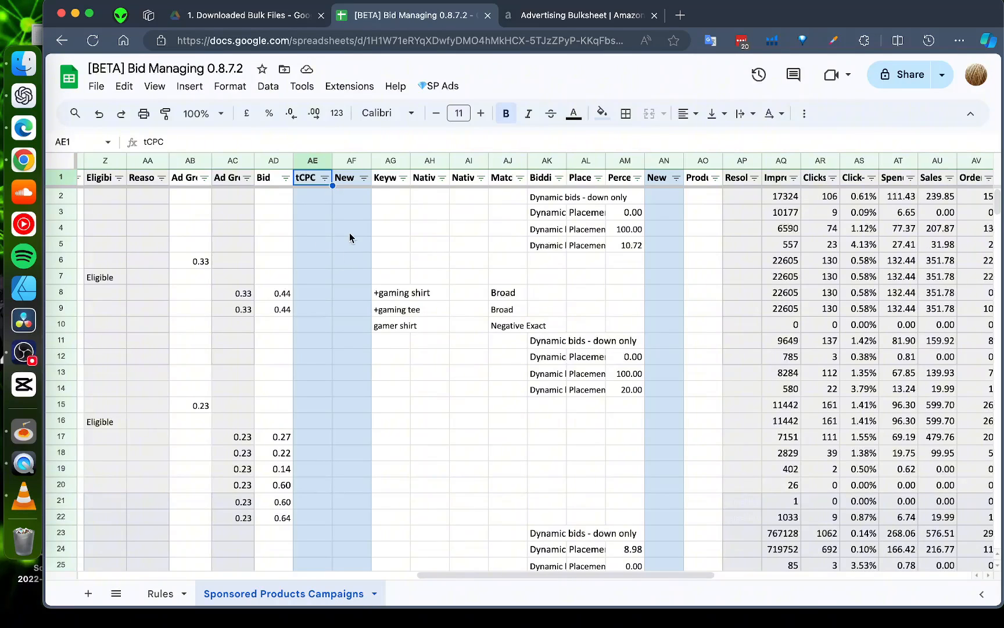
{"action": "left_click", "coordinate": [351, 179]}
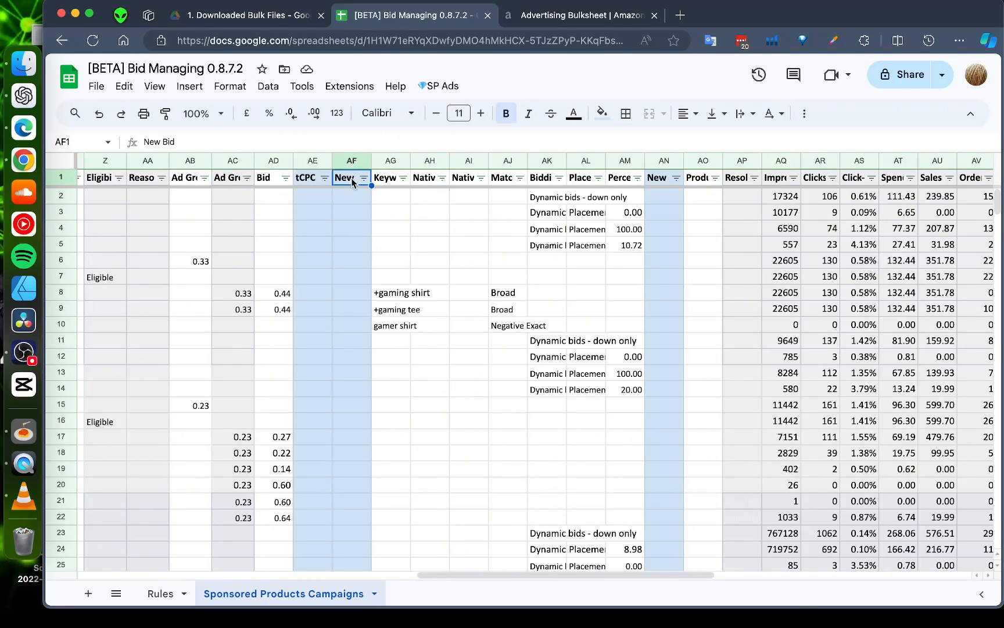
{"action": "left_click", "coordinate": [307, 179]}
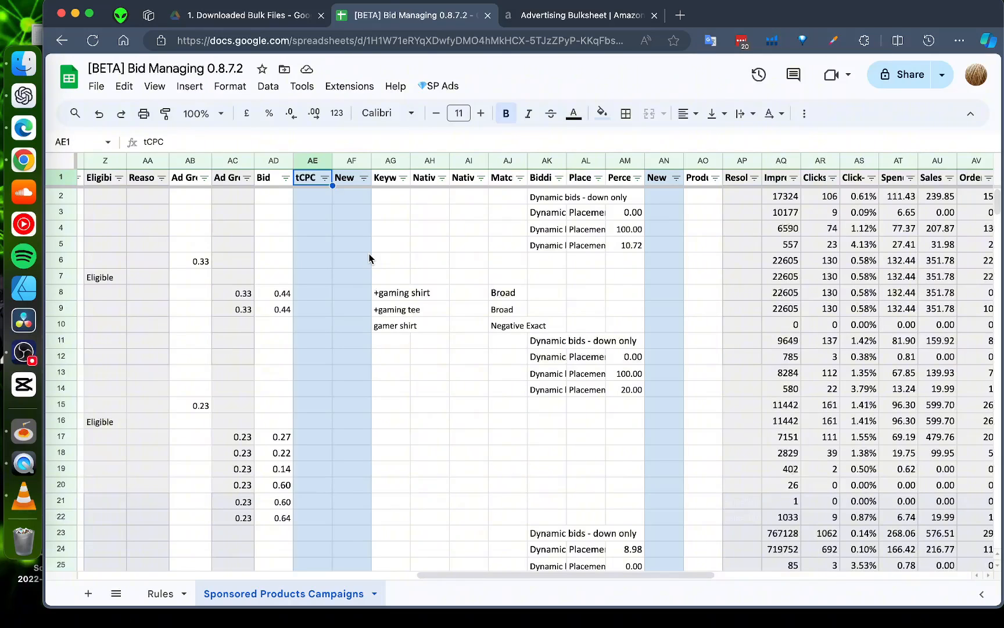
{"action": "left_click", "coordinate": [347, 183]}
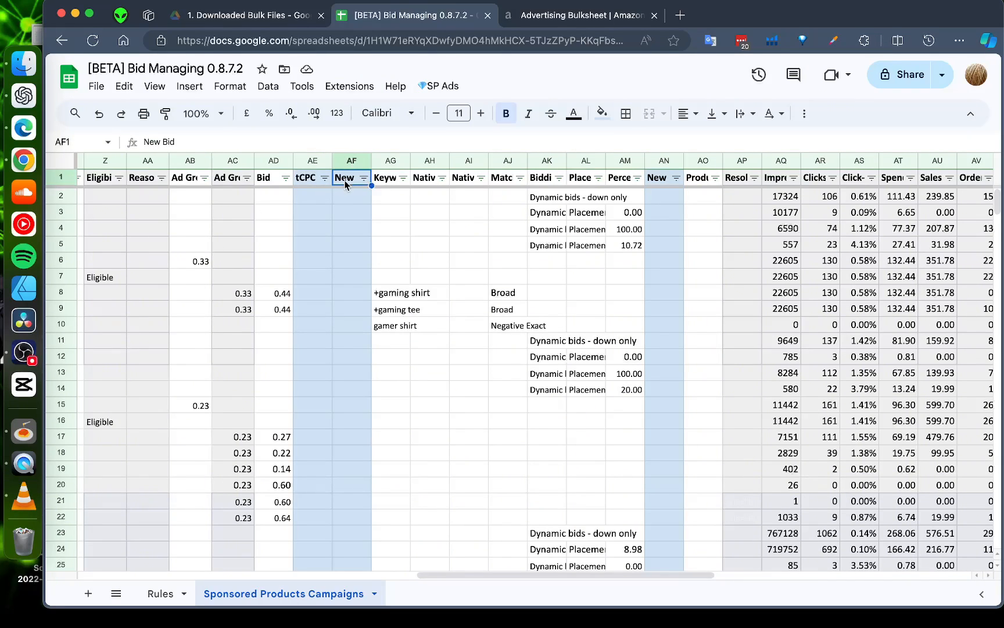
{"action": "left_click", "coordinate": [309, 185]}
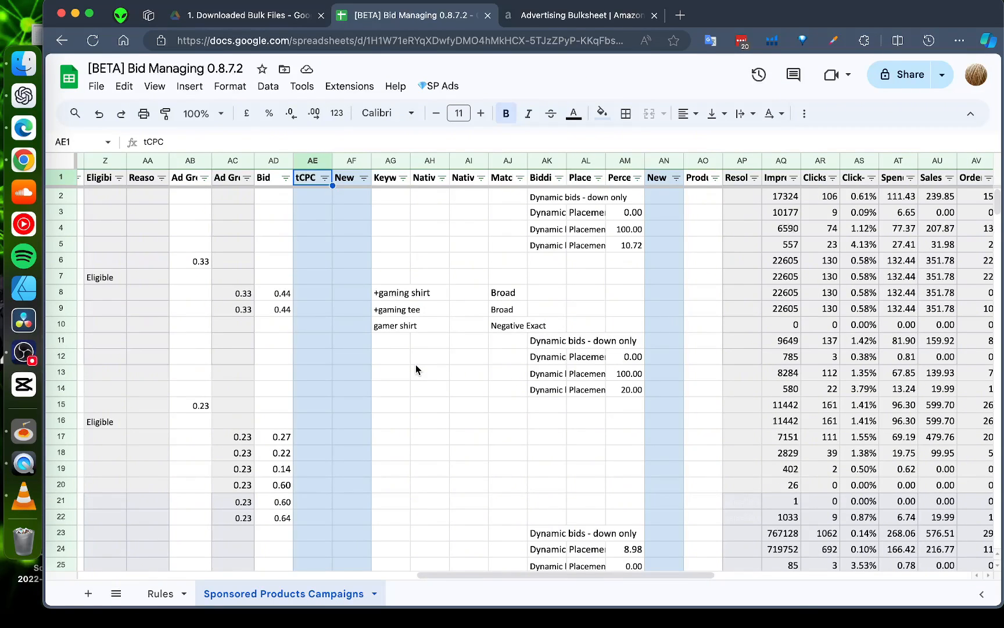
- Set the tCPC to 0.50 and the New Bid to 0.25 for the +gaming shirt keyword in row 8
{"action": "left_click", "coordinate": [330, 298]}
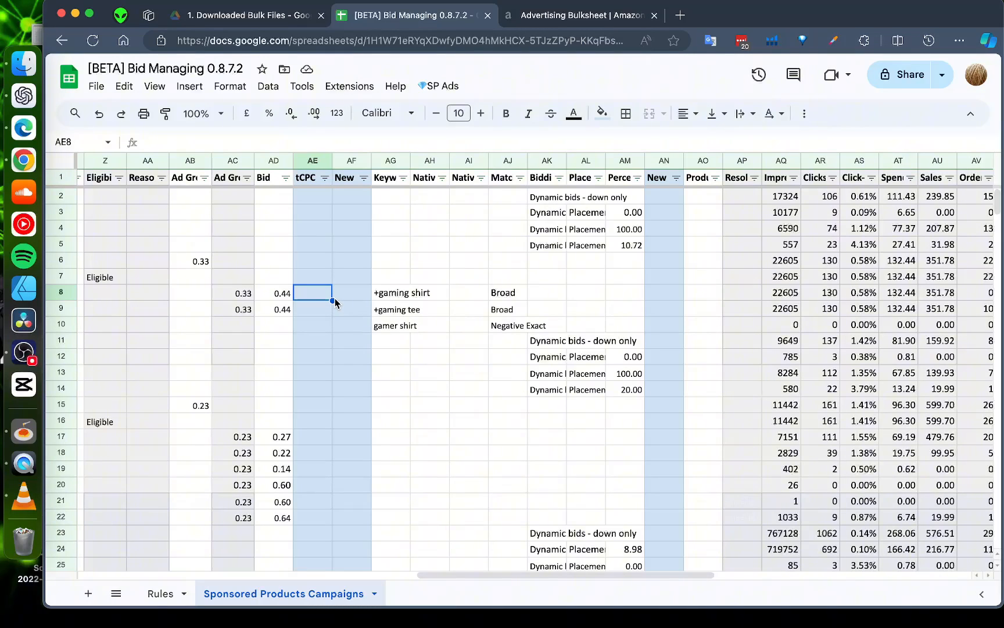
{"action": "type", "text": "0.50"}
{"action": "key", "text": "Tab"}
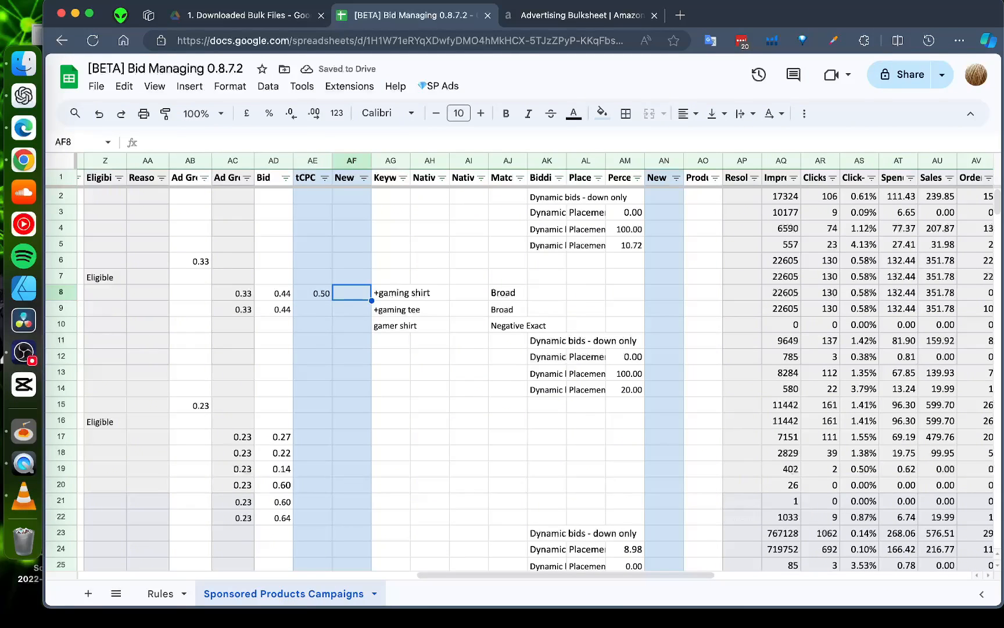
{"action": "type", "text": "0.25"}
{"action": "key", "text": "Return"}
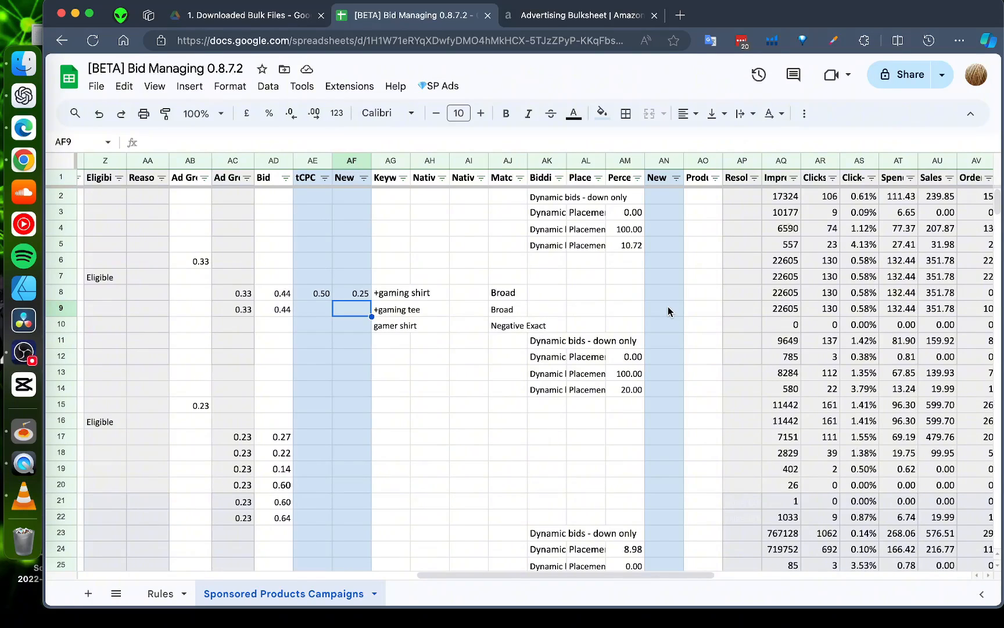
- Clear the example tCPC and New Bid values from row 8
{"action": "left_click", "coordinate": [354, 294]}
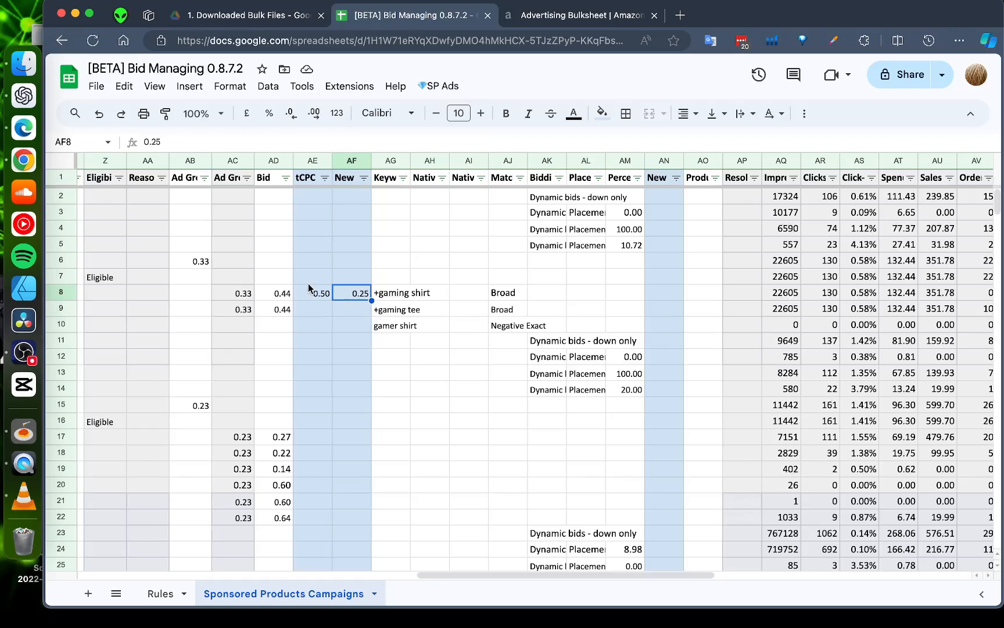
{"action": "left_click_drag", "start_coordinate": [309, 288], "coordinate": [349, 293]}
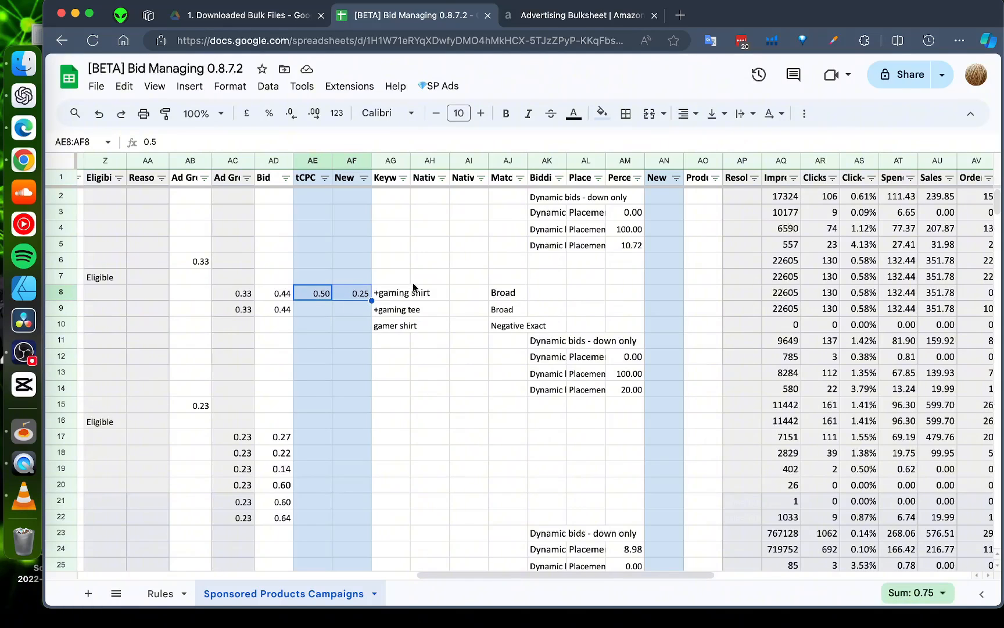
{"action": "left_click", "coordinate": [352, 308]}
{"action": "left_click_drag", "start_coordinate": [326, 298], "coordinate": [358, 293]}
{"action": "key", "text": "Delete"}
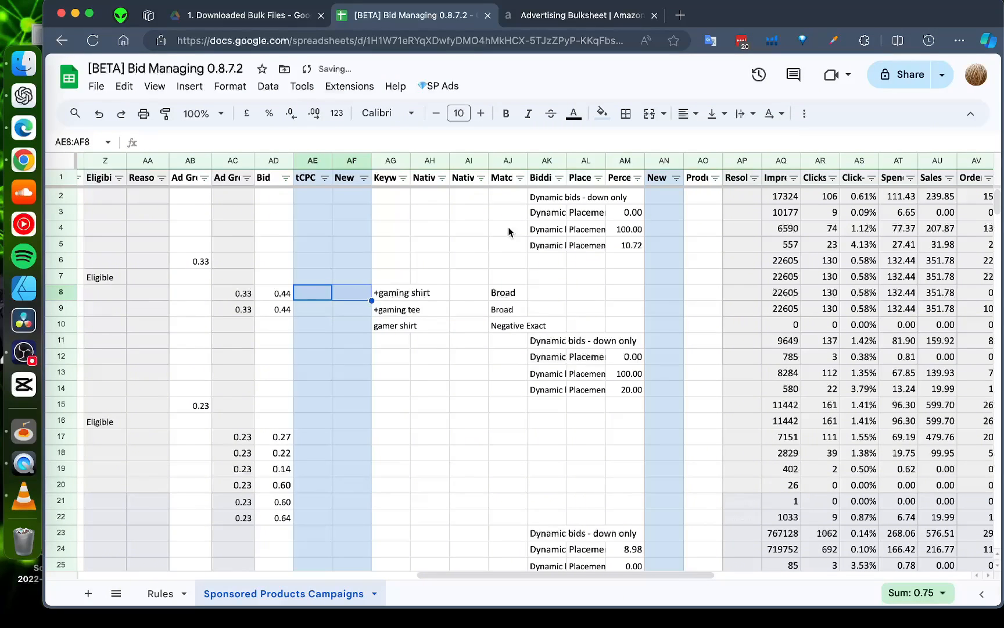
- Examine the New Percentage column and compare the calculated CVR column with the Conversion Rate column
{"action": "left_click", "coordinate": [657, 175]}
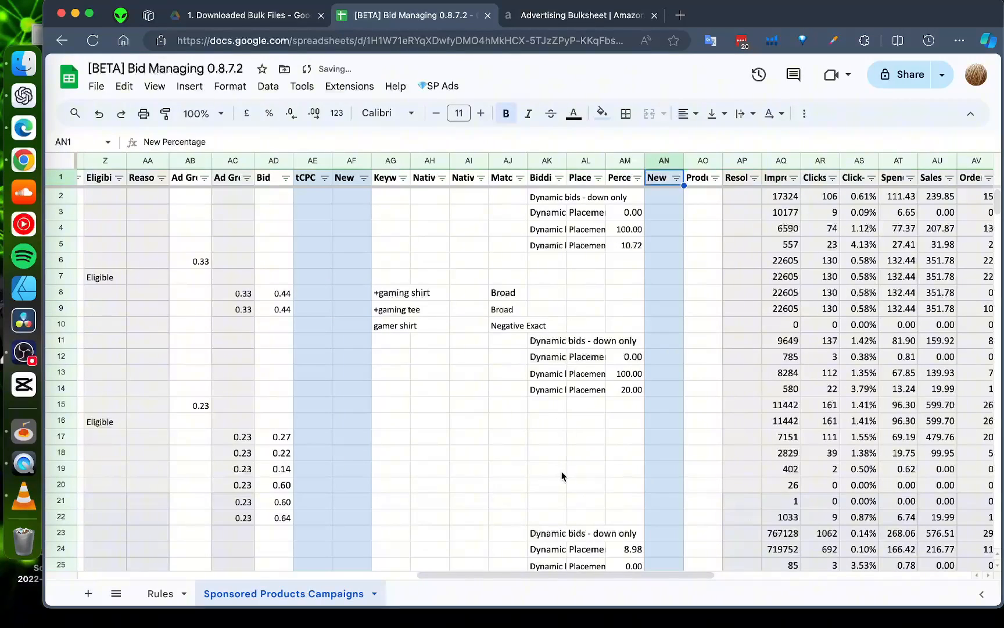
{"action": "left_click_drag", "start_coordinate": [598, 575], "coordinate": [859, 573]}
{"action": "left_click", "coordinate": [427, 178]}
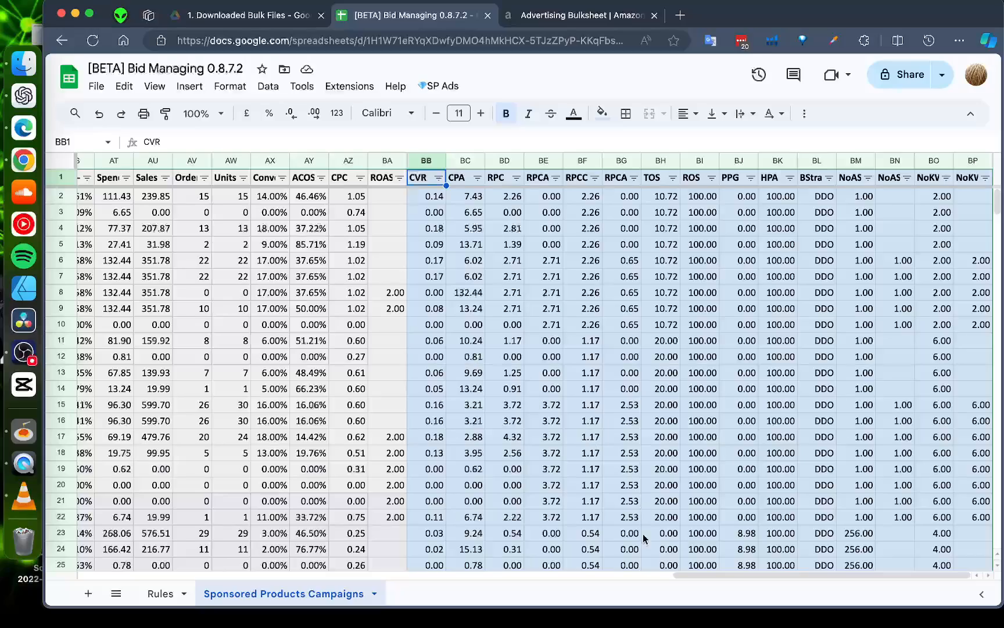
{"action": "left_click_drag", "start_coordinate": [703, 578], "coordinate": [646, 576]}
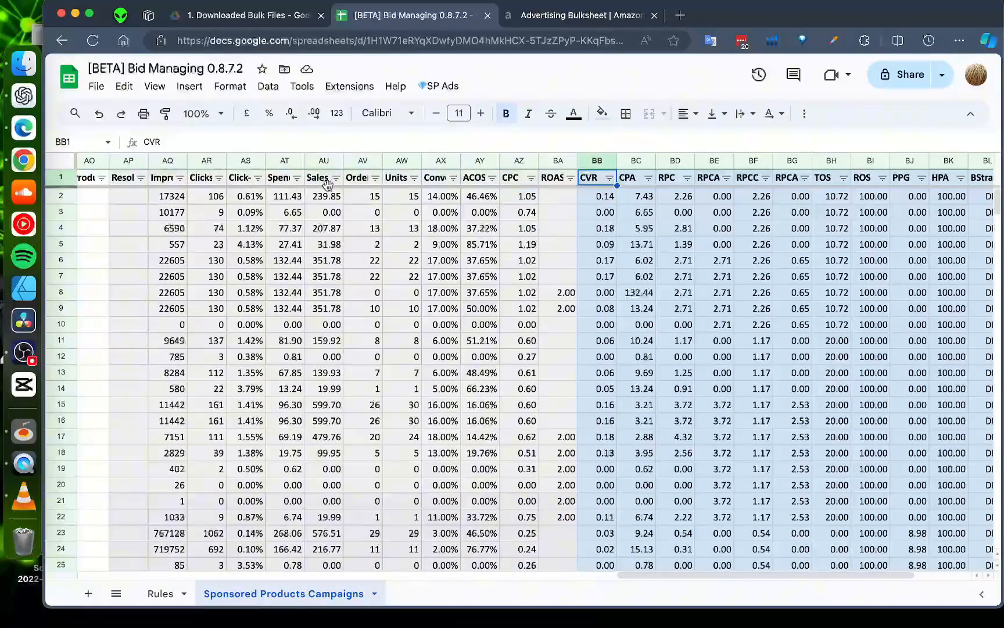
{"action": "left_click", "coordinate": [438, 181]}
{"action": "left_click", "coordinate": [440, 160]}
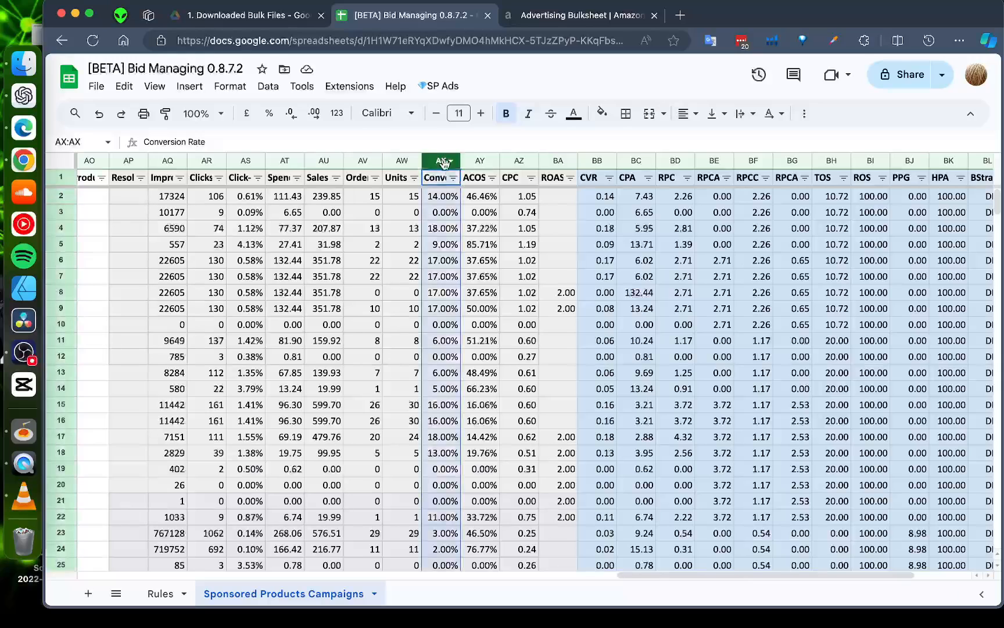
{"action": "left_click", "coordinate": [443, 198]}
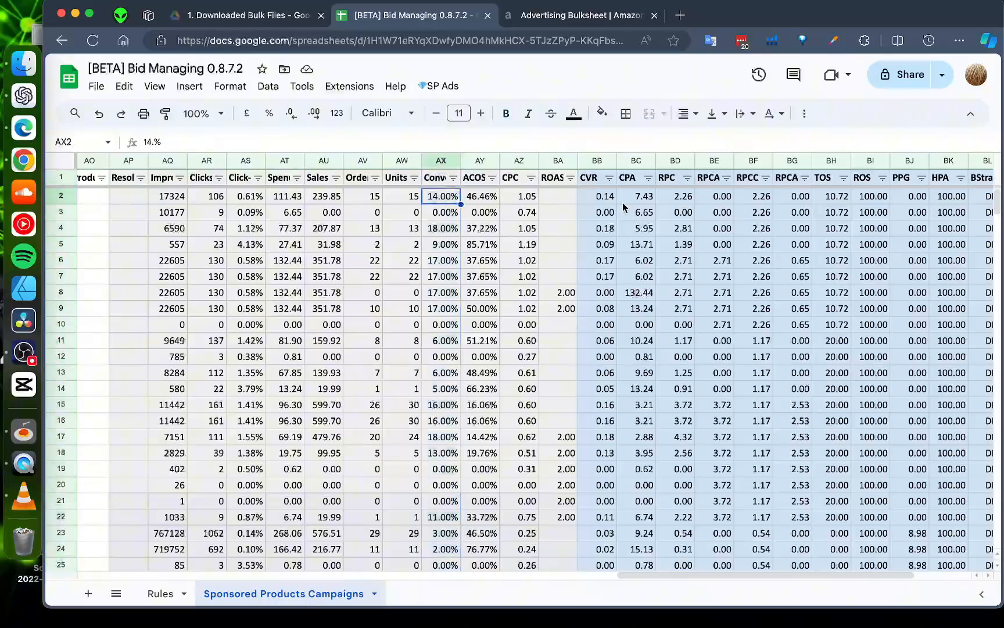
{"action": "left_click_drag", "start_coordinate": [610, 200], "coordinate": [480, 276]}
{"action": "left_click", "coordinate": [596, 233]}
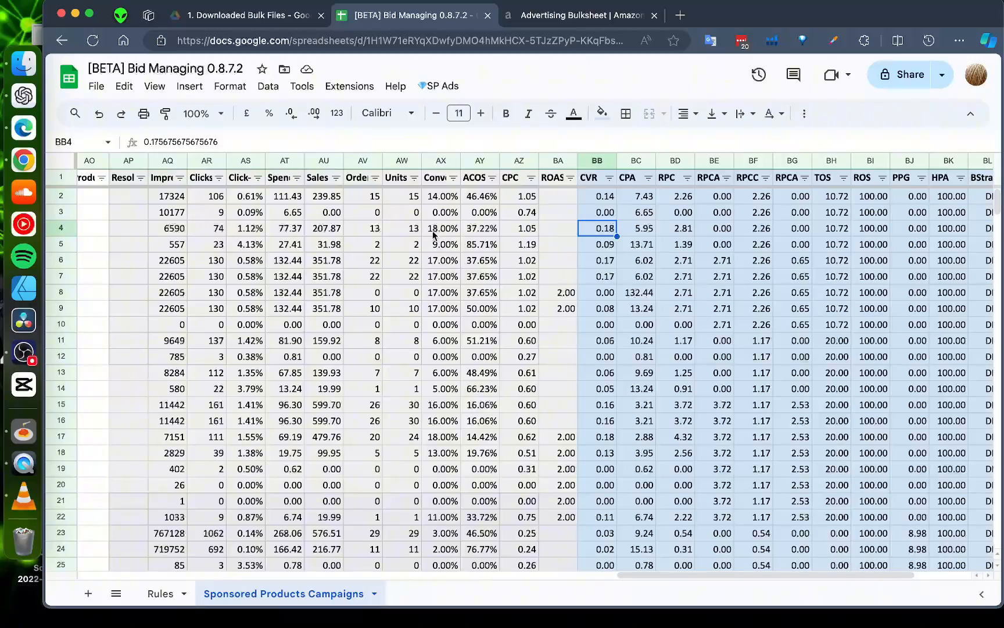
{"action": "left_click", "coordinate": [437, 232]}
{"action": "left_click", "coordinate": [623, 231]}
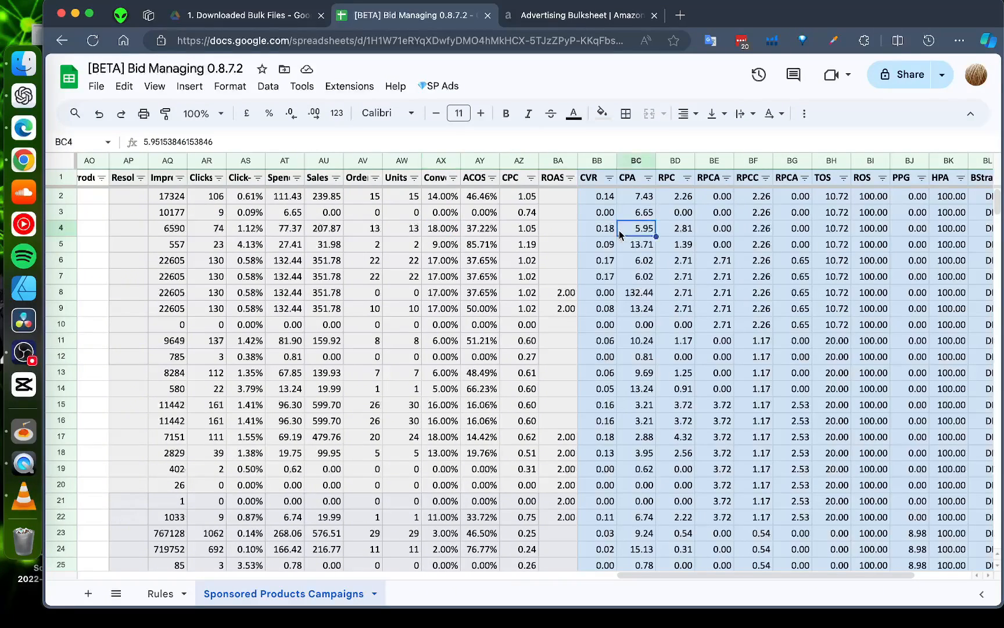
- Examine the calculated CVR, CPA and RPC columns beside the original metric columns
{"action": "left_click", "coordinate": [608, 230]}
{"action": "left_click_drag", "start_coordinate": [643, 574], "coordinate": [724, 588]}
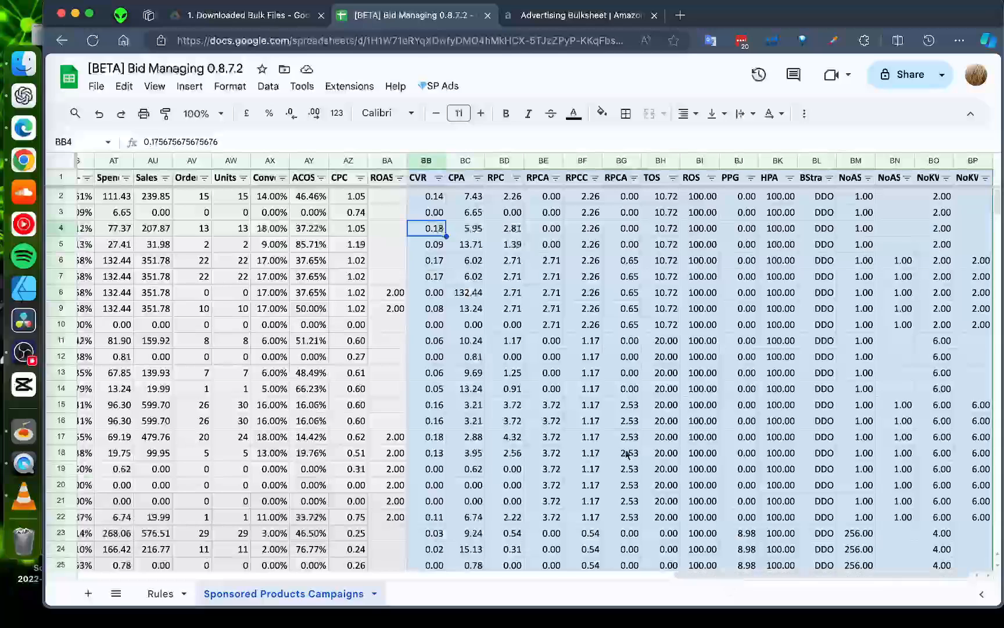
{"action": "left_click", "coordinate": [463, 183]}
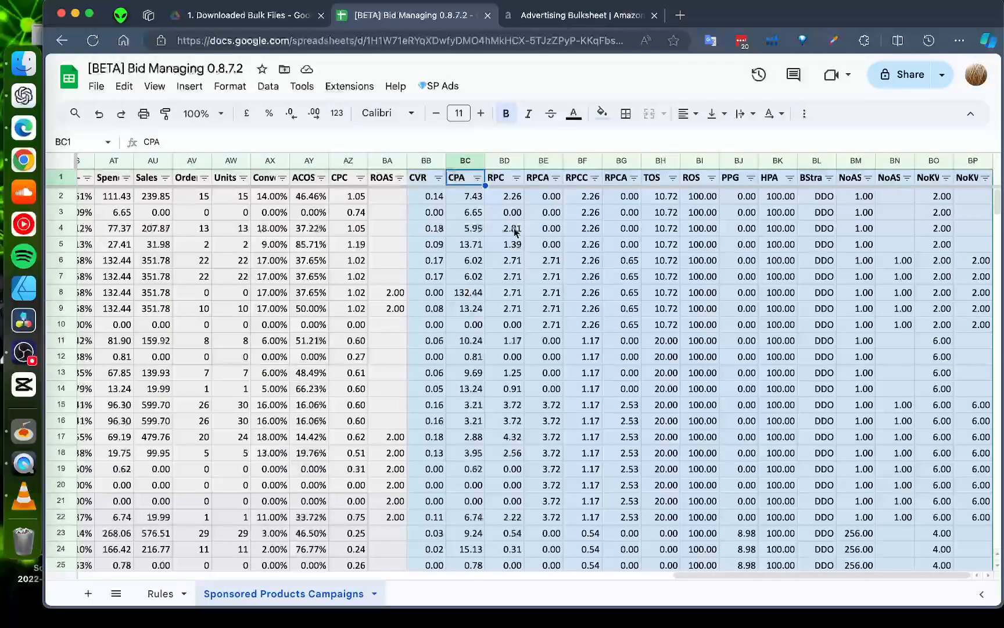
{"action": "left_click", "coordinate": [500, 183]}
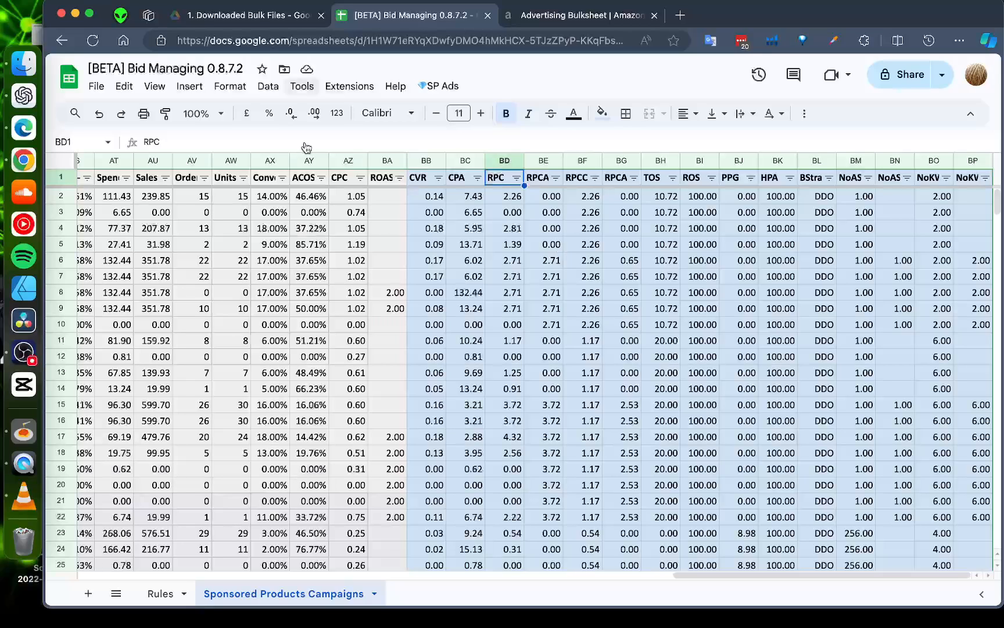
- Divide CPC by ACOS in cell BA2 with =AZ2/AY2 and compare it with the RPC value in row 2
{"action": "left_click", "coordinate": [388, 201]}
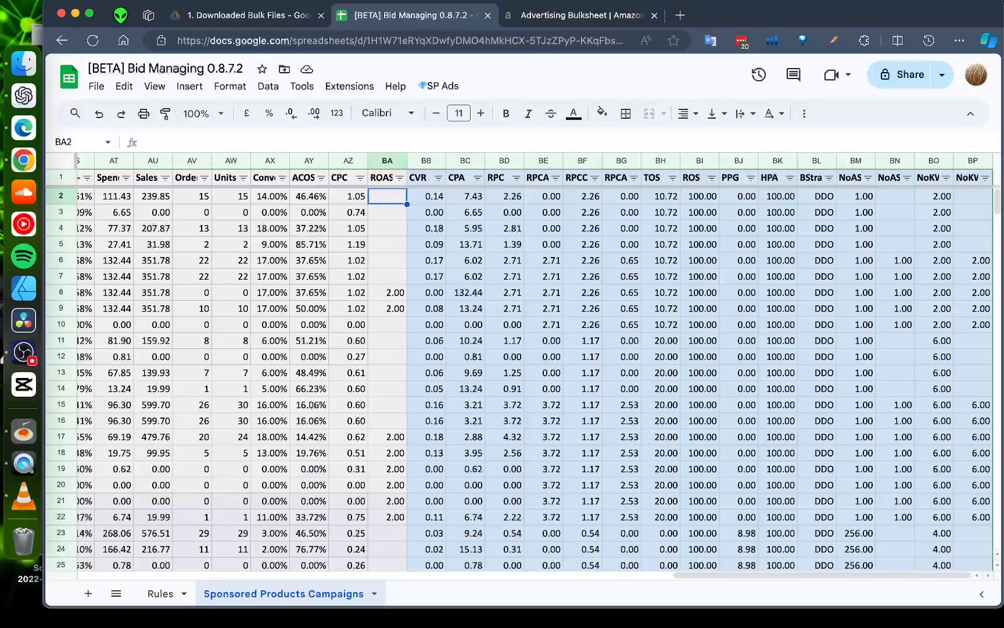
{"action": "type", "text": "="}
{"action": "left_click", "coordinate": [356, 199]}
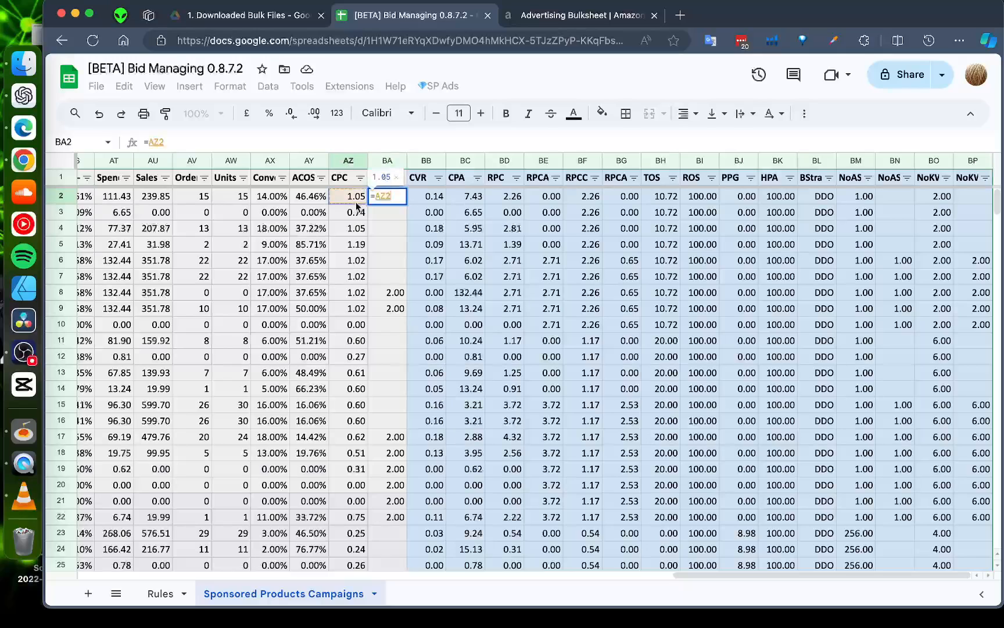
{"action": "type", "text": "/"}
{"action": "left_click", "coordinate": [315, 201]}
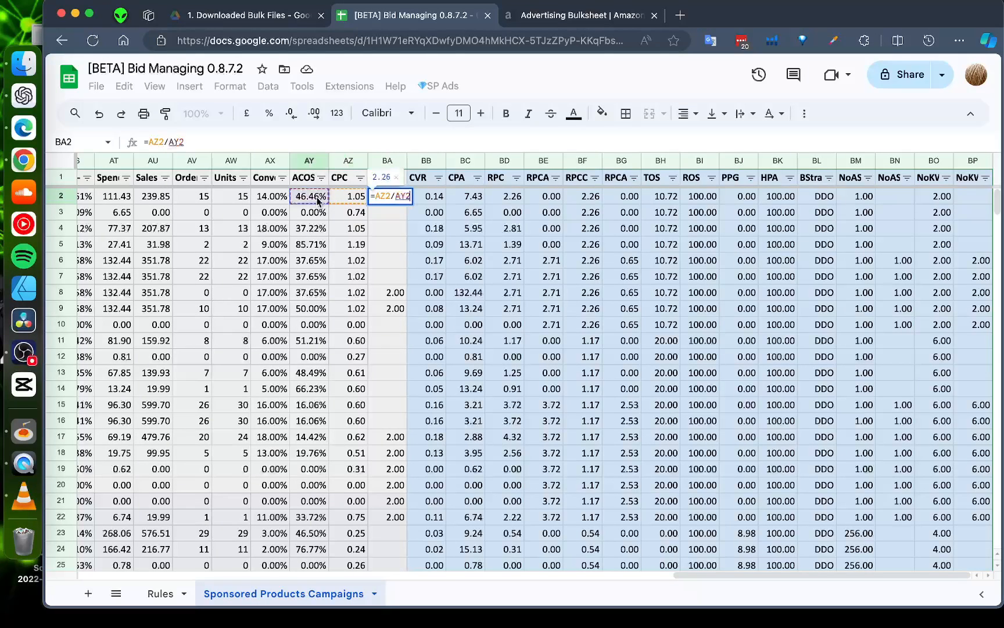
{"action": "key", "text": "Return"}
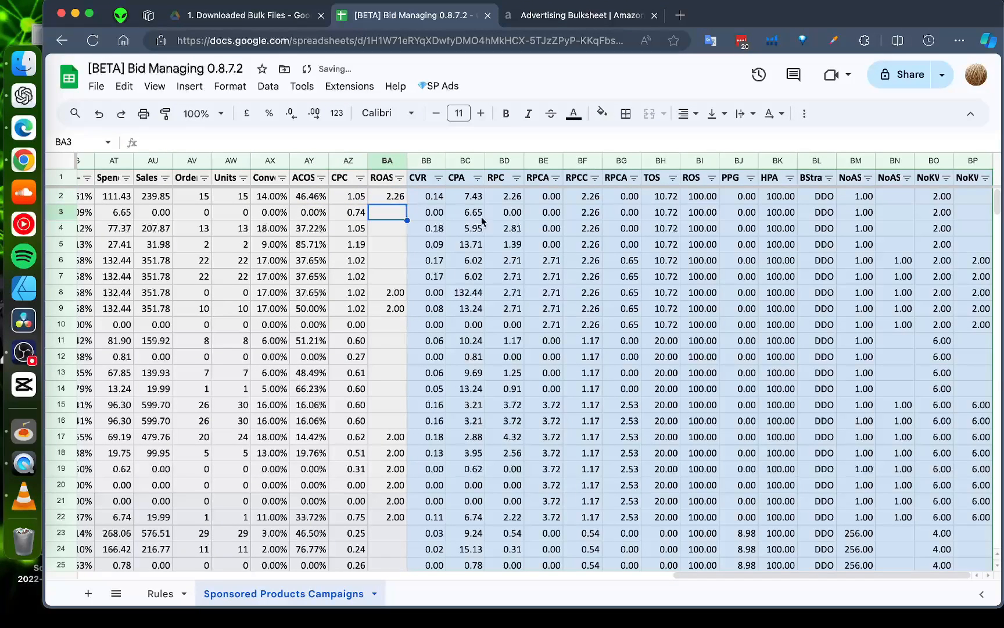
{"action": "left_click", "coordinate": [506, 198]}
{"action": "left_click", "coordinate": [389, 203]}
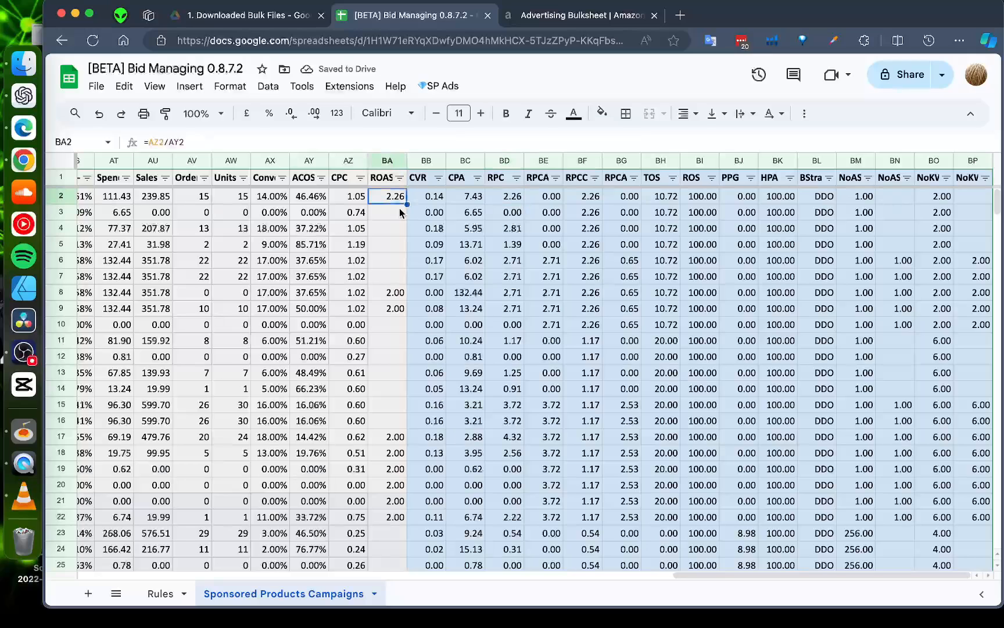
- Enter rpc*0.3 as an example formula in row 5 of the Rules sheet and compare it with cpc/acos*0.3 in row 6
{"action": "left_click", "coordinate": [159, 593]}
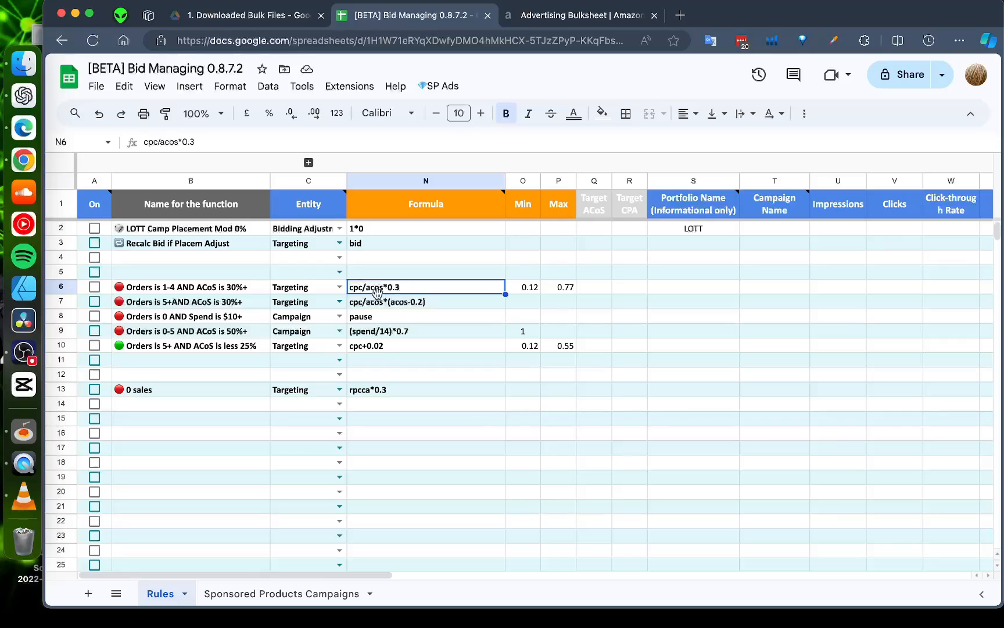
{"action": "left_click", "coordinate": [402, 274]}
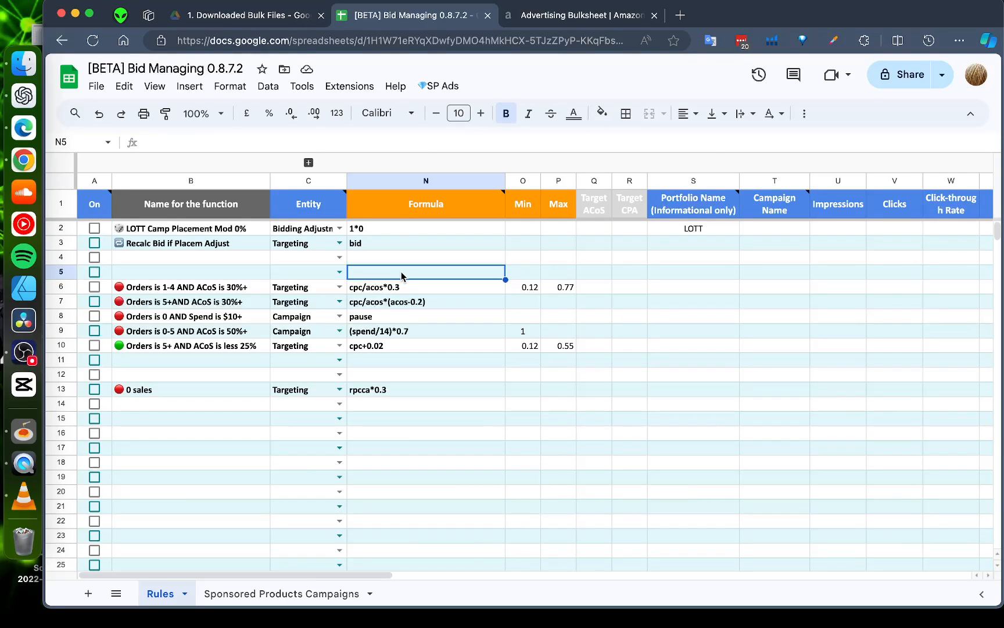
{"action": "type", "text": "rpc"}
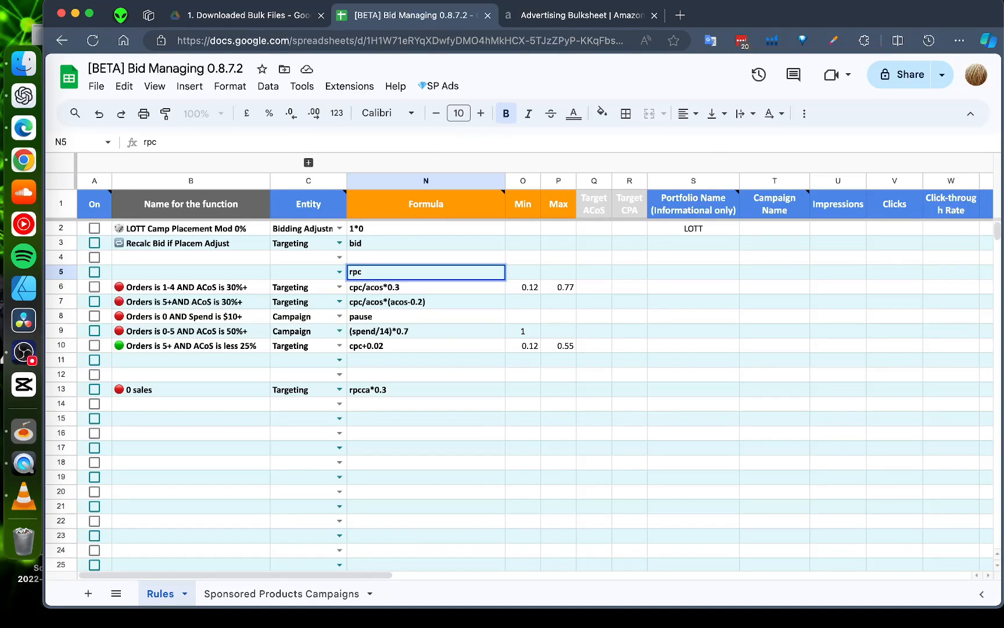
{"action": "type", "text": "*0.3"}
{"action": "key", "text": "Return"}
{"action": "mouse_move", "coordinate": [401, 273]}
{"action": "left_mouse_down"}
{"action": "mouse_move", "coordinate": [397, 290]}
{"action": "mouse_move", "coordinate": [410, 297]}
{"action": "mouse_move", "coordinate": [408, 280]}
{"action": "left_mouse_up"}
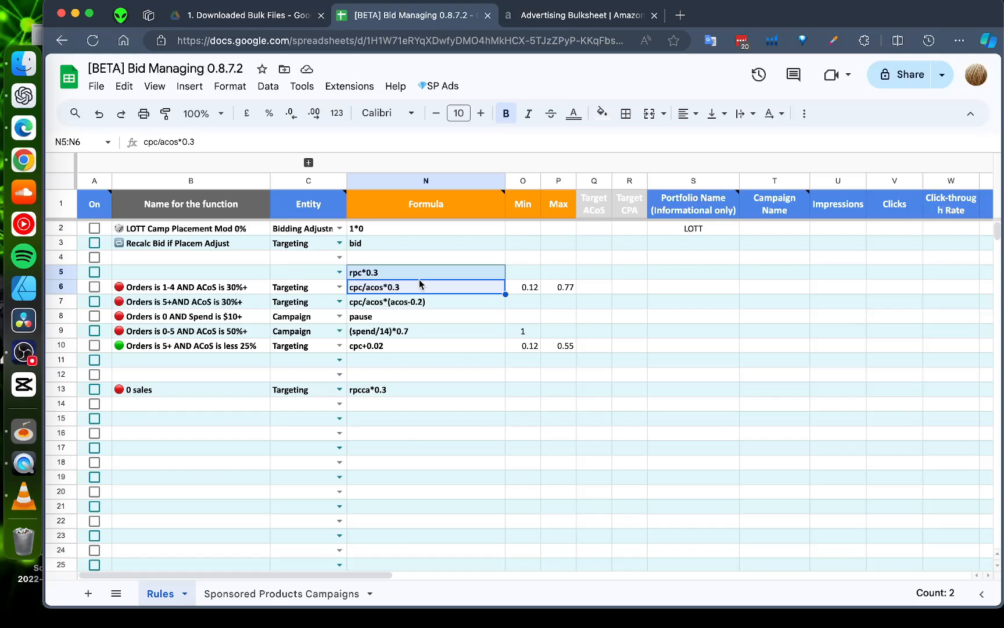
- Clear the example formula from row 5 of the Rules sheet and return to the Sponsored Products Campaigns sheet
{"action": "left_click", "coordinate": [455, 271]}
{"action": "key", "text": "Delete"}
{"action": "left_click", "coordinate": [273, 594]}
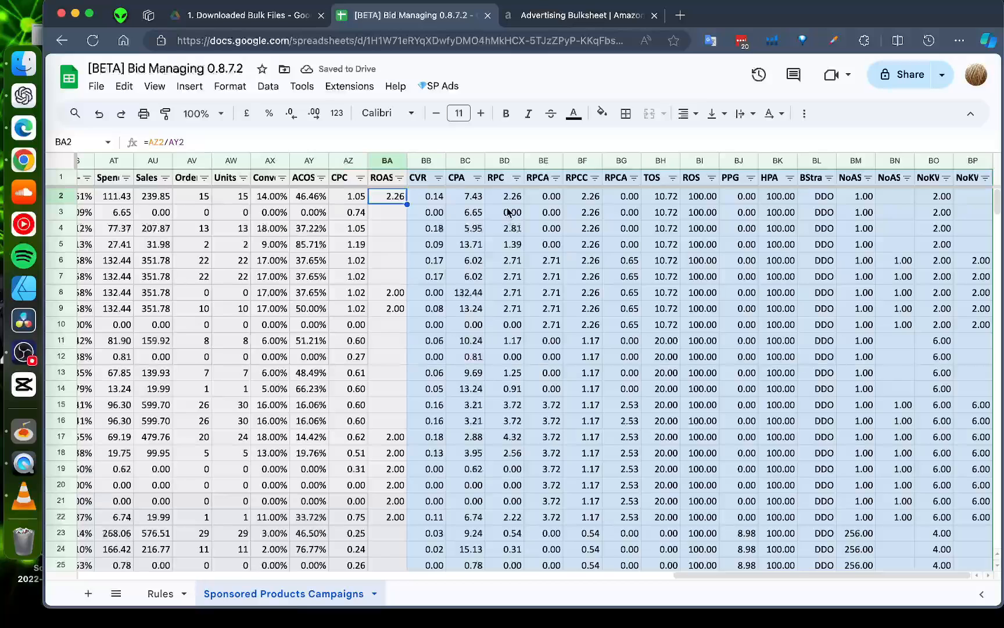
- Examine the RPCAG and RPCCA columns alongside the RPC column
{"action": "left_click", "coordinate": [550, 197]}
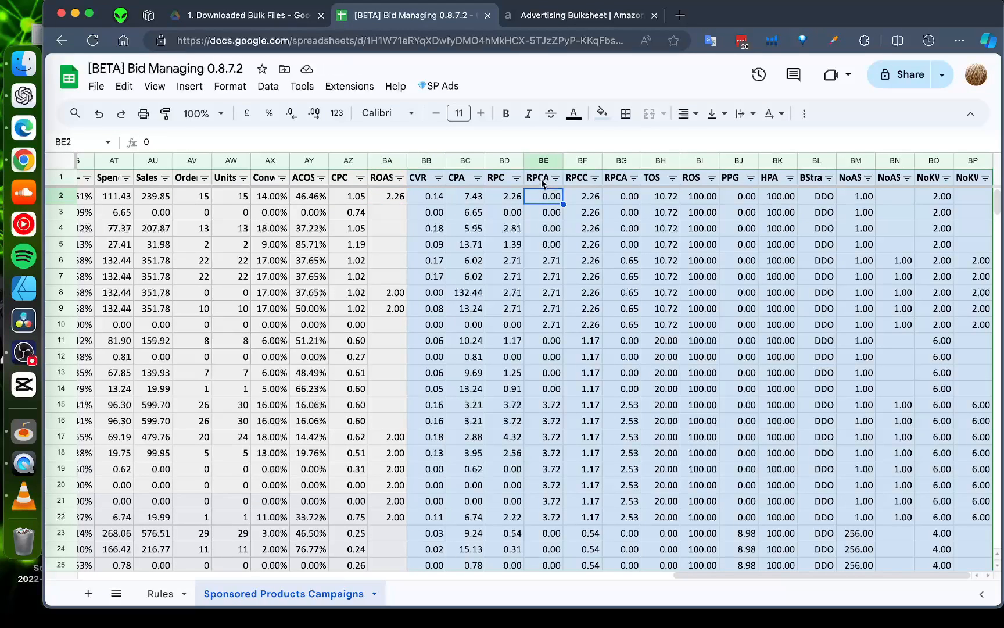
{"action": "left_click", "coordinate": [543, 181]}
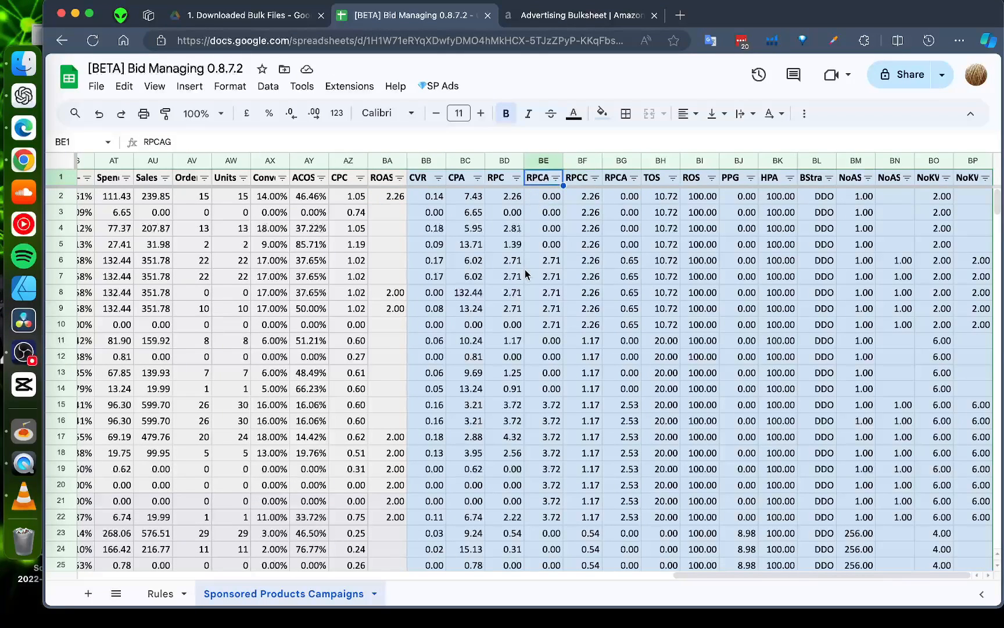
{"action": "left_click", "coordinate": [577, 193]}
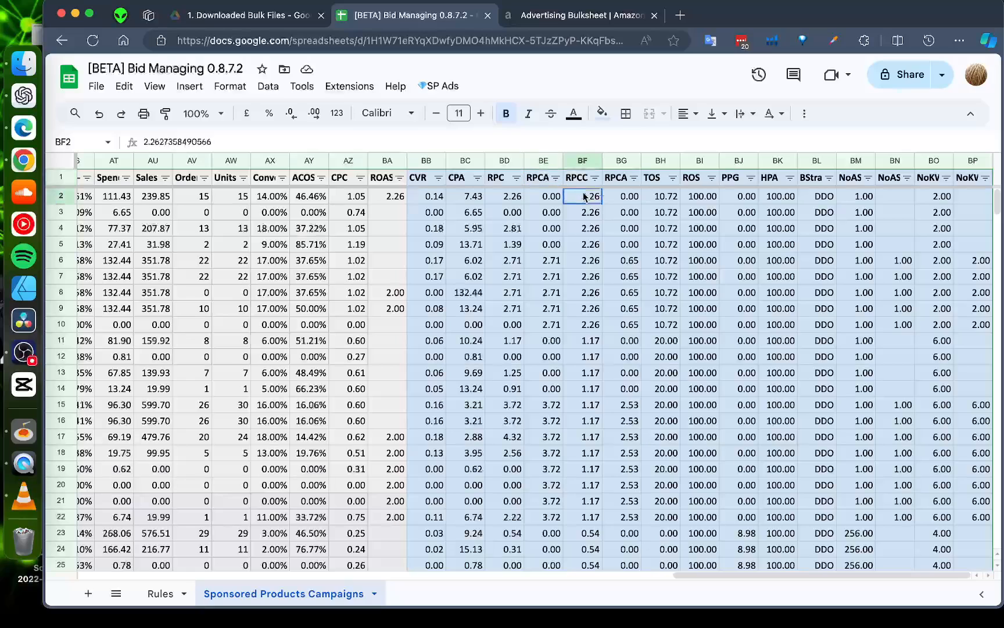
{"action": "left_click", "coordinate": [578, 181]}
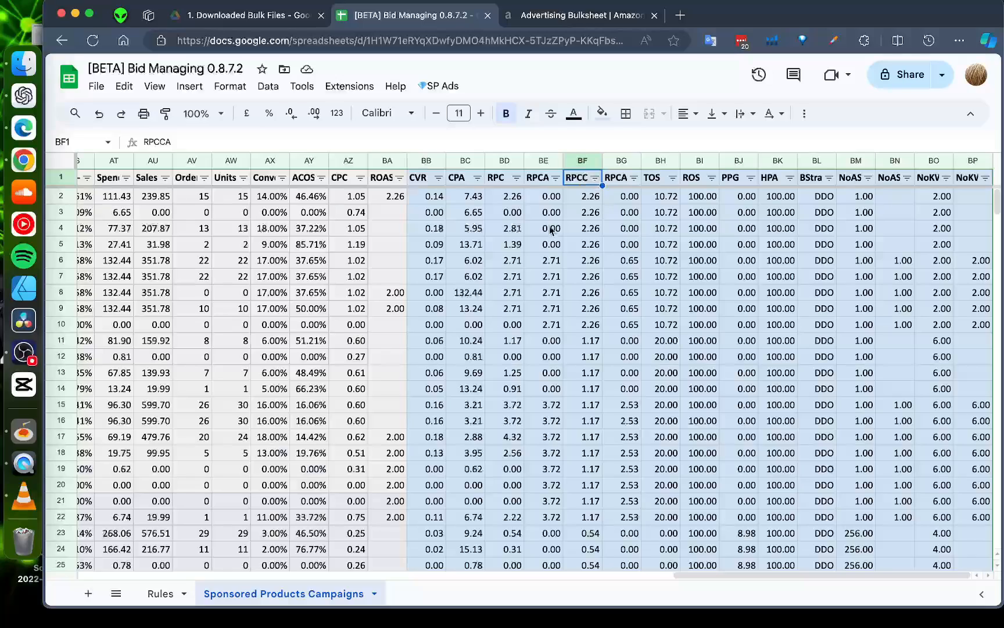
{"action": "left_click", "coordinate": [549, 197]}
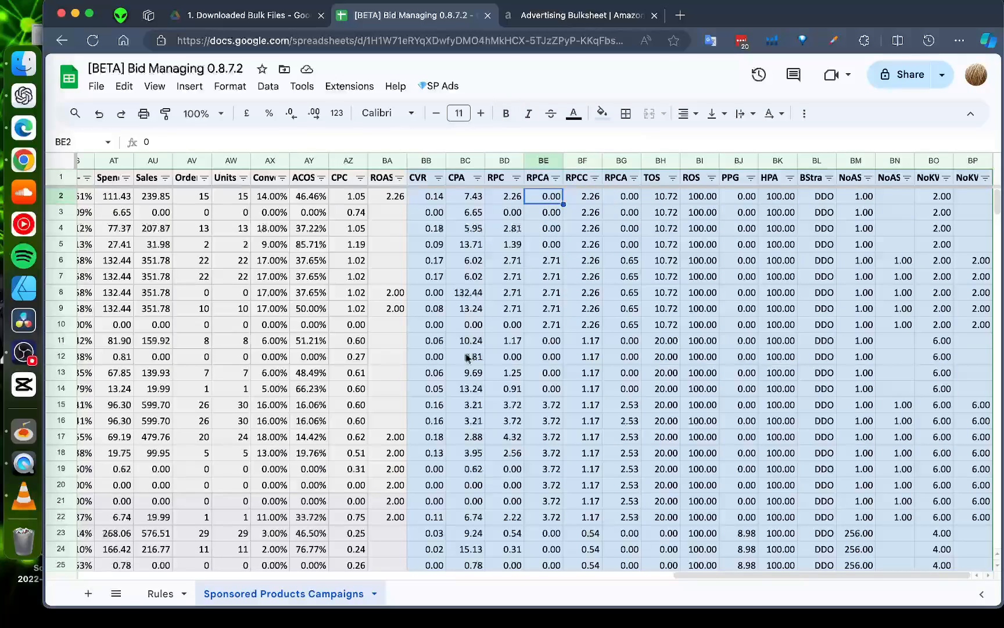
{"action": "left_click_drag", "start_coordinate": [752, 582], "coordinate": [110, 575]}
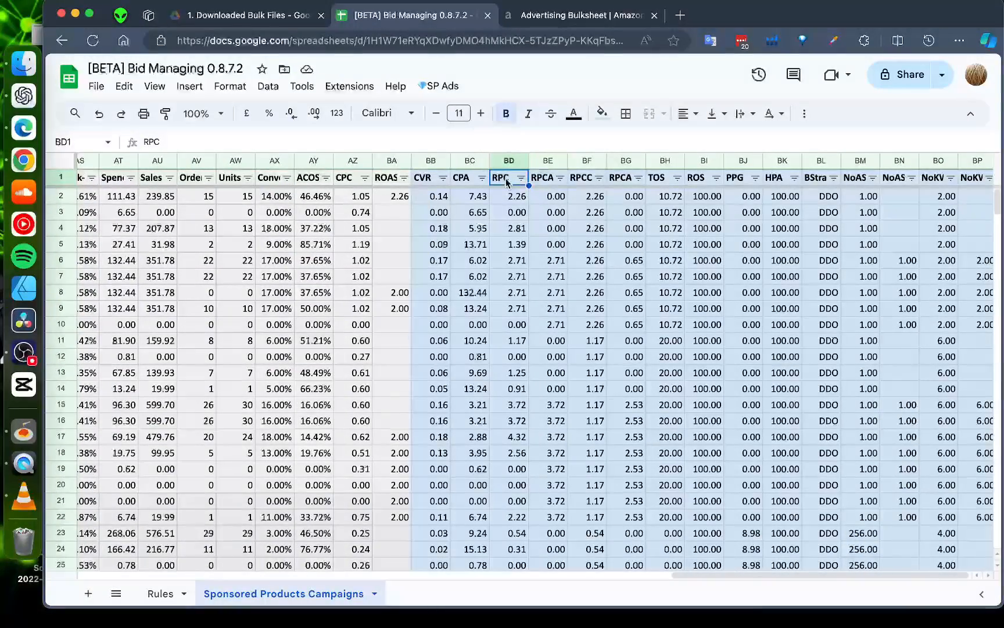
{"action": "scroll", "coordinate": [416, 340], "scroll_direction": "down", "scroll_amount": 6}
{"action": "scroll", "coordinate": [416, 340], "scroll_direction": "up", "scroll_amount": 6}
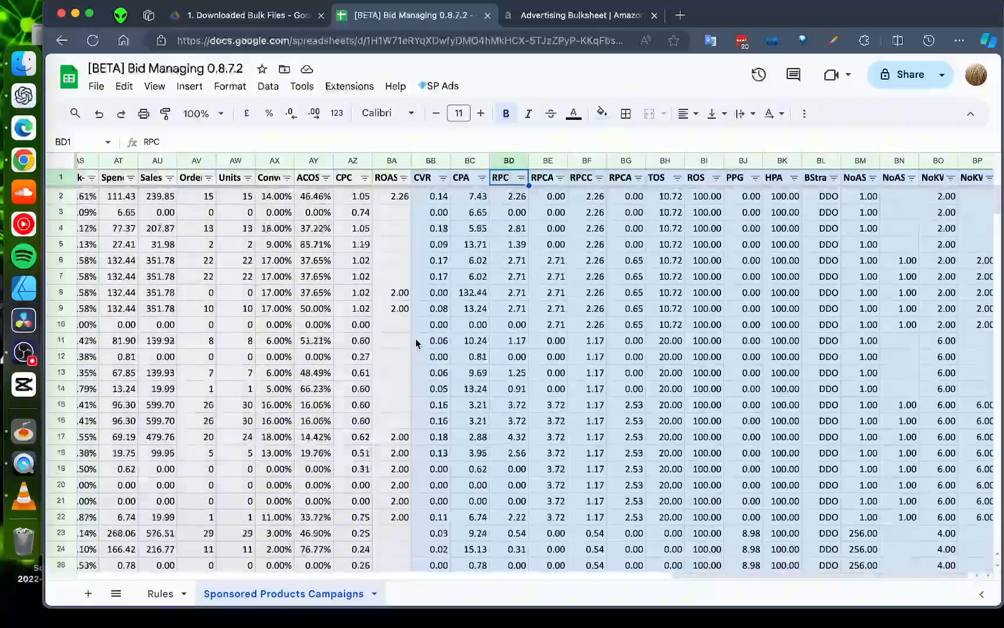
- Clear the example CPC/ACOS formula from cell BA2
{"action": "left_click", "coordinate": [395, 199]}
{"action": "key", "text": "Delete"}
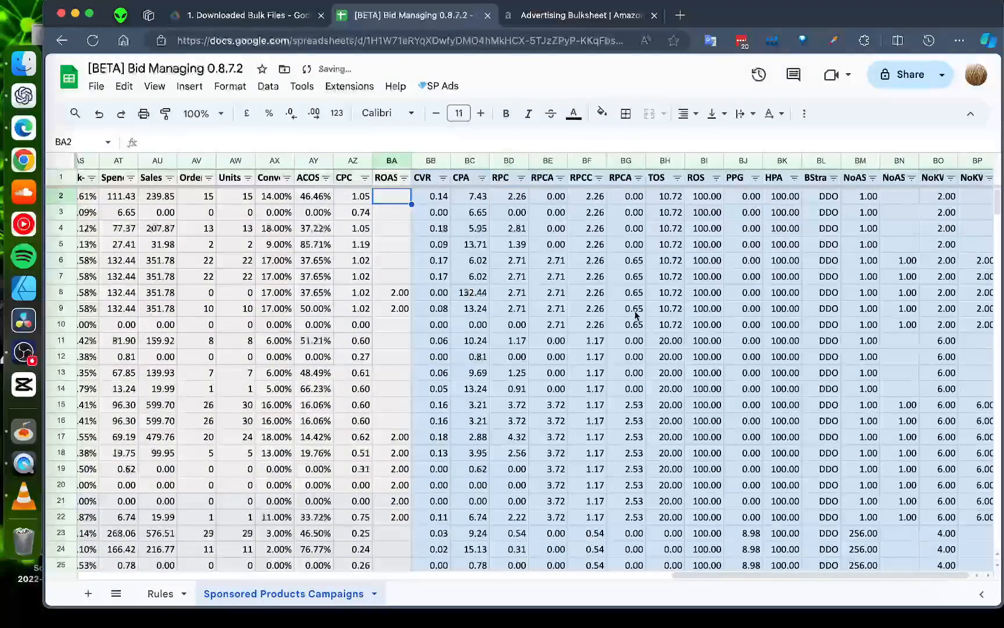
- Examine the RPCAG and RPCAS columns, including the RPCAS value in row 8
{"action": "left_click", "coordinate": [552, 197]}
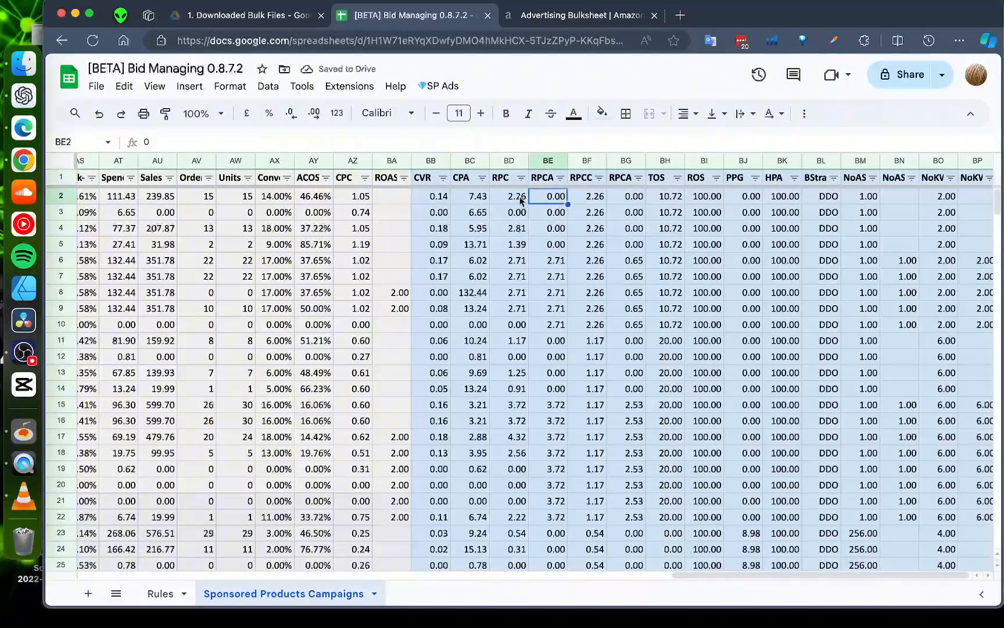
{"action": "left_click", "coordinate": [550, 183]}
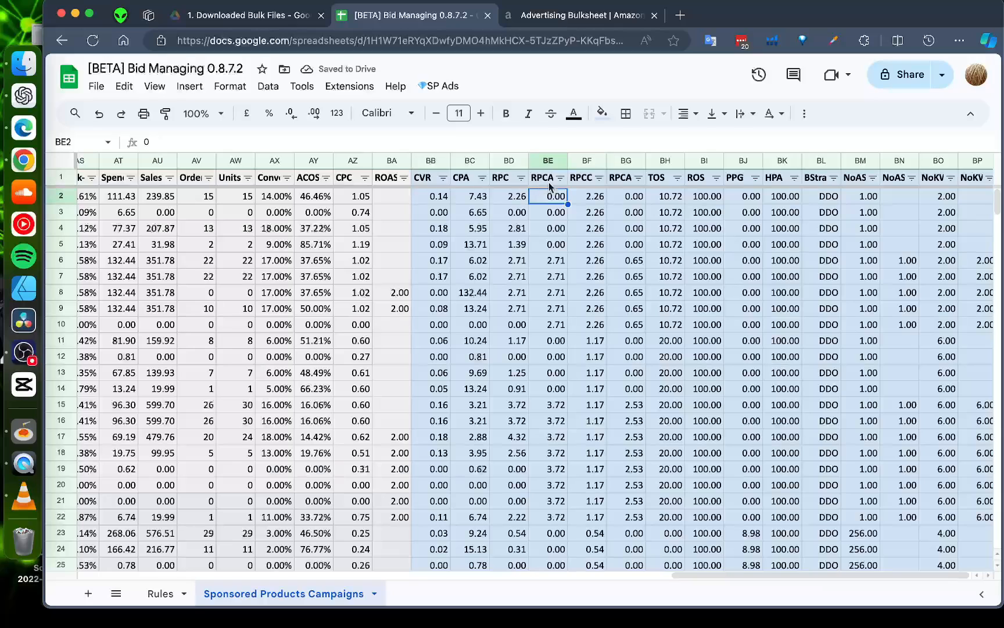
{"action": "left_click", "coordinate": [628, 183]}
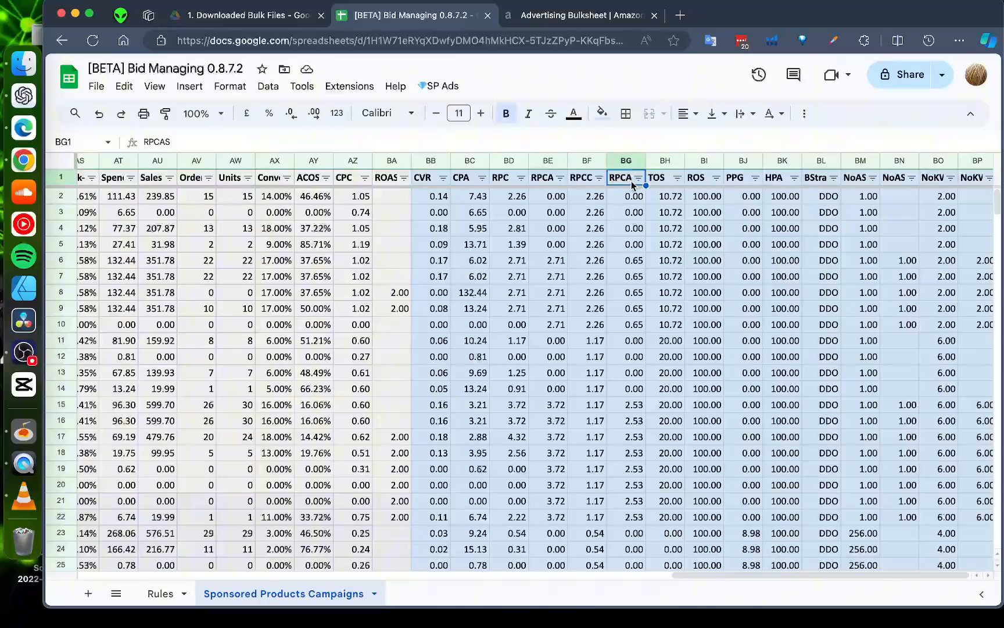
{"action": "left_click", "coordinate": [625, 296]}
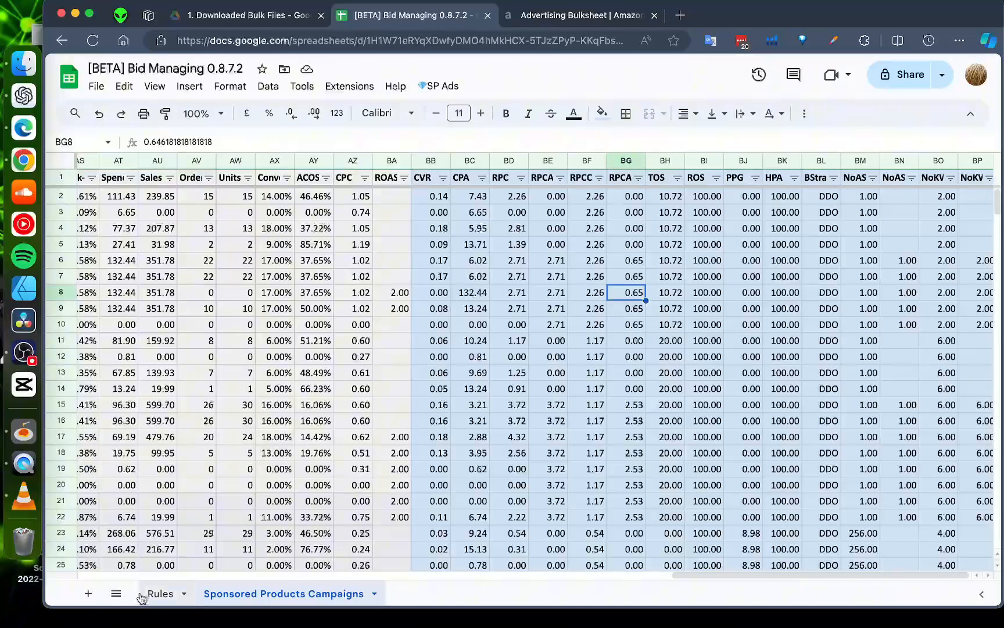
- Review the name, entity and formula of the 0 sales rule in row 13 of the Rules sheet
{"action": "left_click", "coordinate": [164, 594]}
{"action": "left_click", "coordinate": [175, 392]}
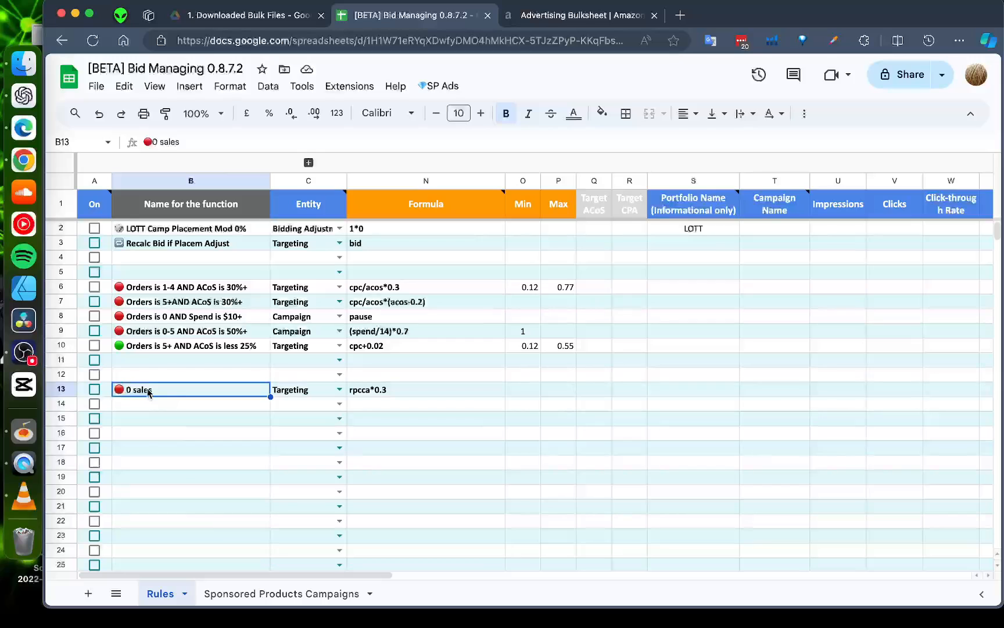
{"action": "left_click", "coordinate": [302, 395]}
{"action": "left_click", "coordinate": [388, 394]}
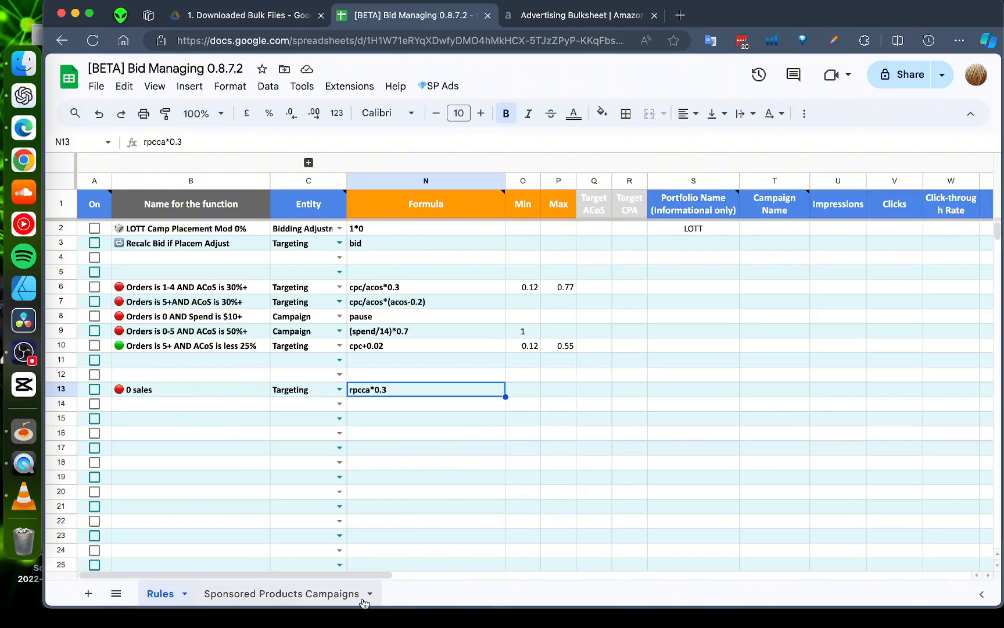
- Rename the 0 sales rule in row 13 to "0 click" and highlight its name, entity and formula
{"action": "left_click", "coordinate": [203, 391]}
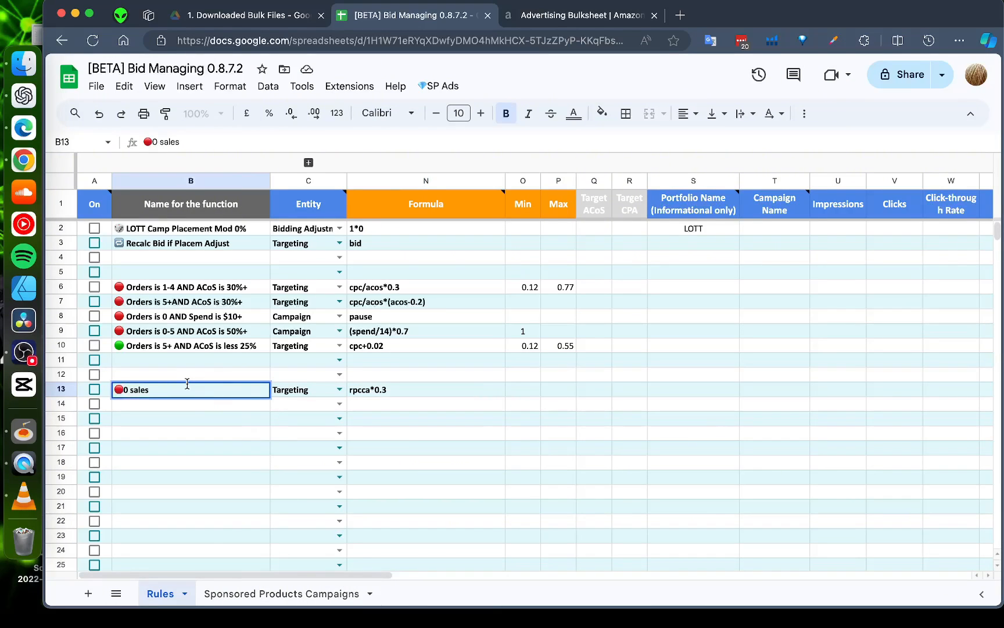
{"action": "key", "text": "BackSpace"}
{"action": "key", "text": "BackSpace"}
{"action": "key", "text": "BackSpace"}
{"action": "key", "text": "Return"}
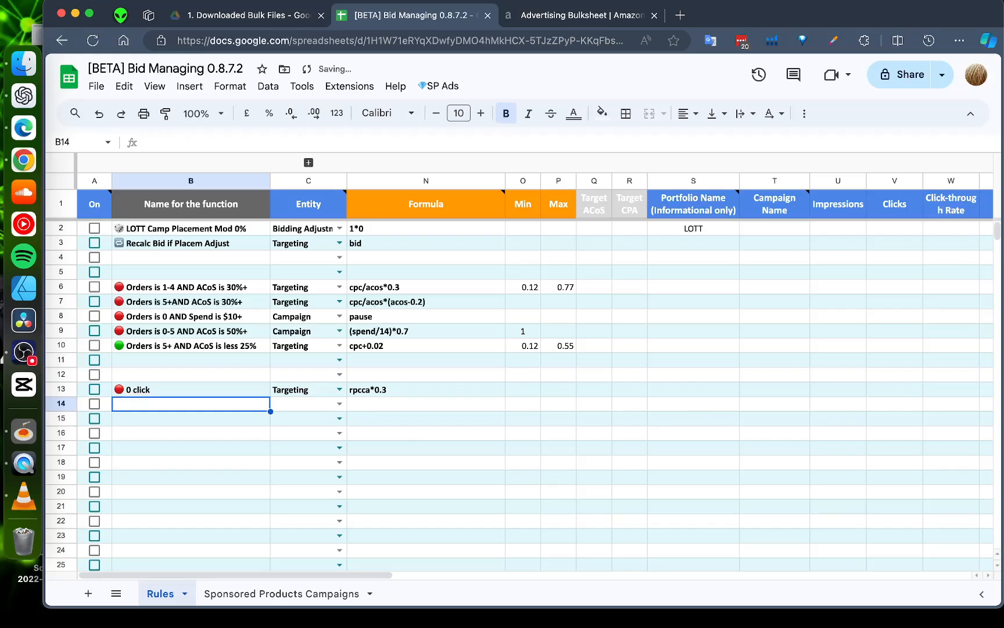
{"action": "left_click", "coordinate": [197, 393]}
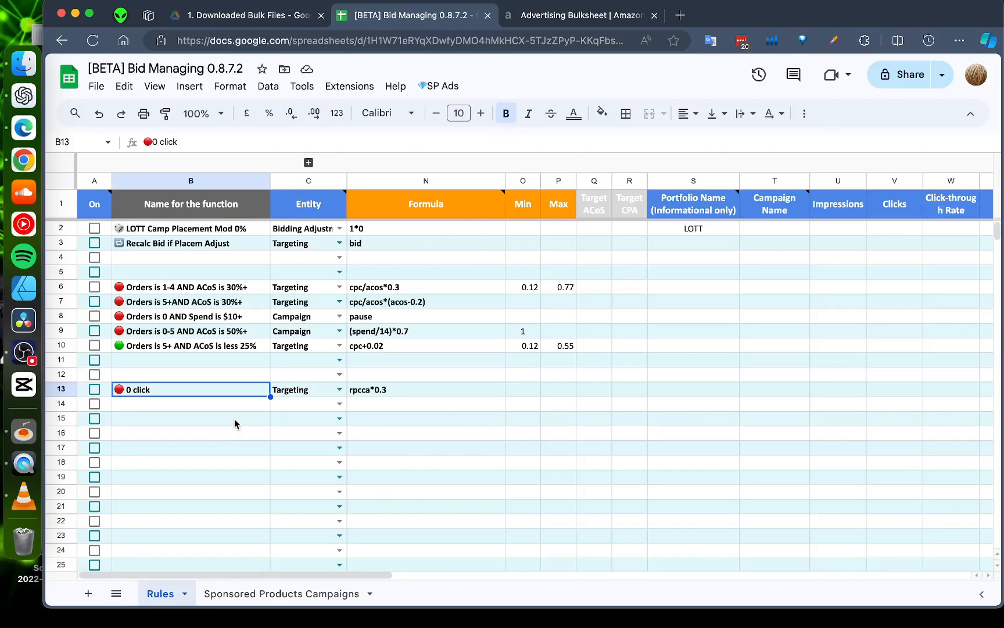
{"action": "left_click", "coordinate": [441, 394], "text": "shift"}
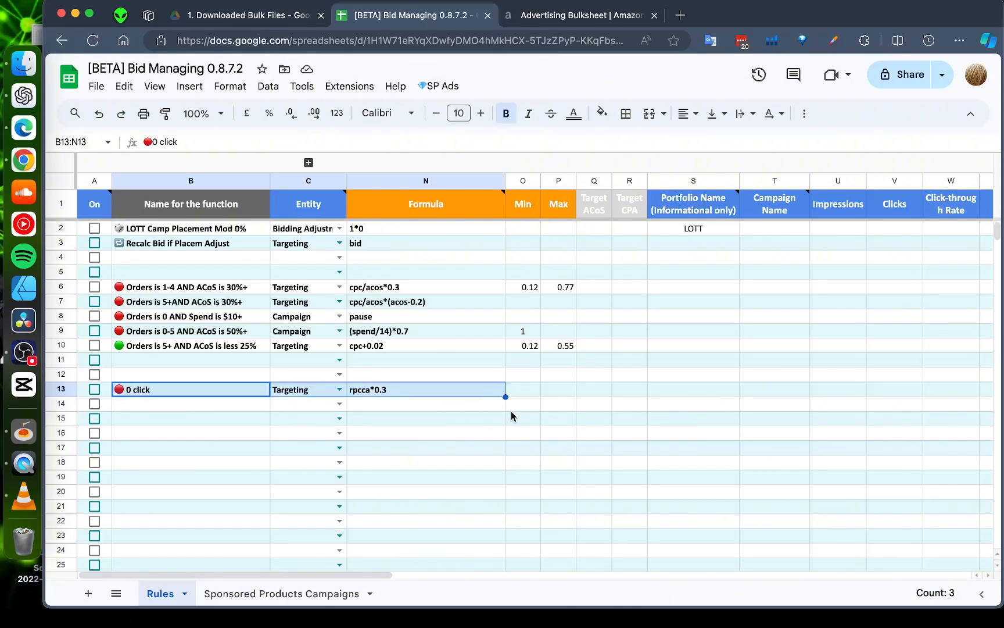
- Examine the TOS, ROS and PPG placement columns in the Sponsored Products Campaigns sheet
{"action": "left_click", "coordinate": [327, 592]}
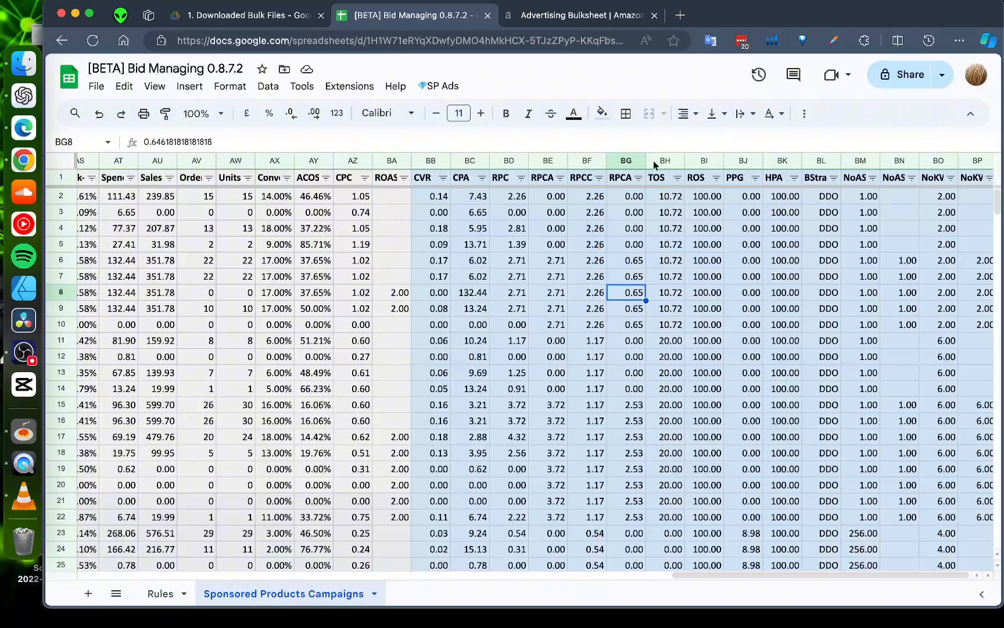
{"action": "left_click", "coordinate": [668, 215]}
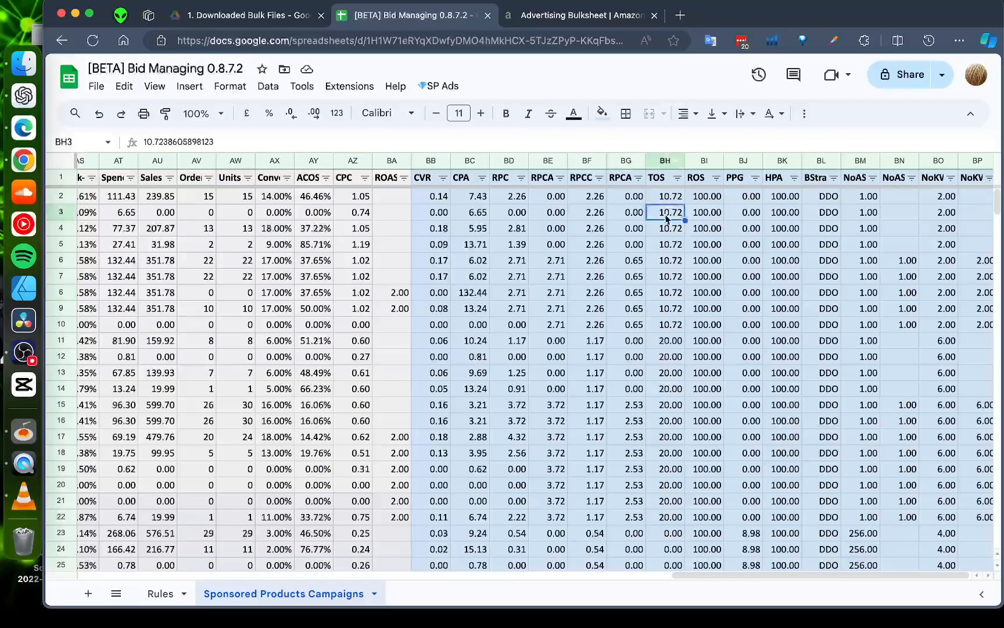
{"action": "left_click", "coordinate": [659, 184]}
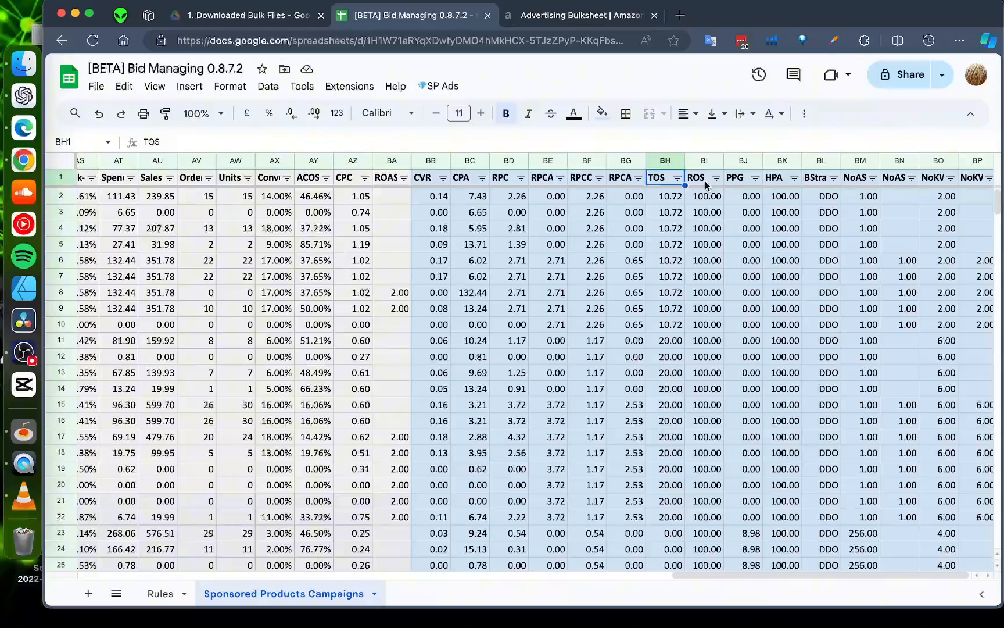
{"action": "left_click", "coordinate": [711, 187]}
{"action": "left_click", "coordinate": [737, 180]}
{"action": "left_click", "coordinate": [653, 183]}
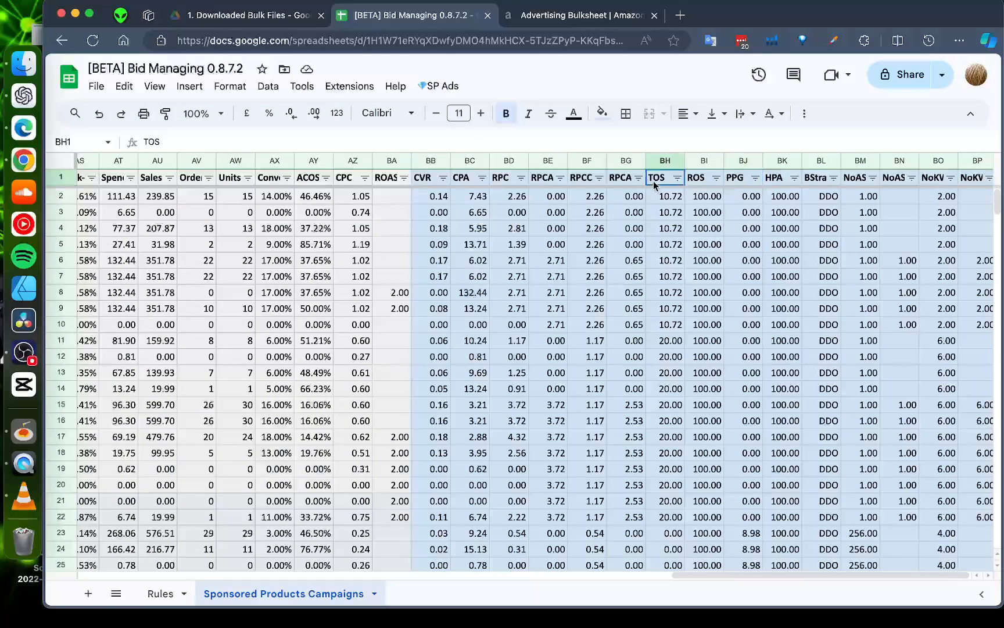
{"action": "left_click", "coordinate": [702, 184]}
{"action": "left_click", "coordinate": [737, 179]}
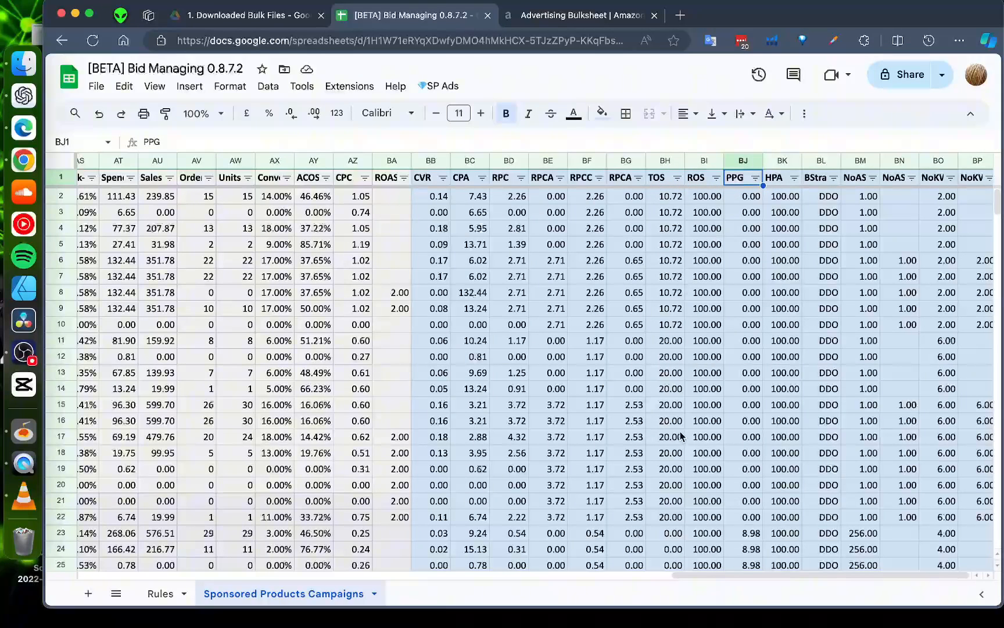
- Compare the ROS value in row 2 with the placement rows of the Percentage column
{"action": "left_click", "coordinate": [701, 198]}
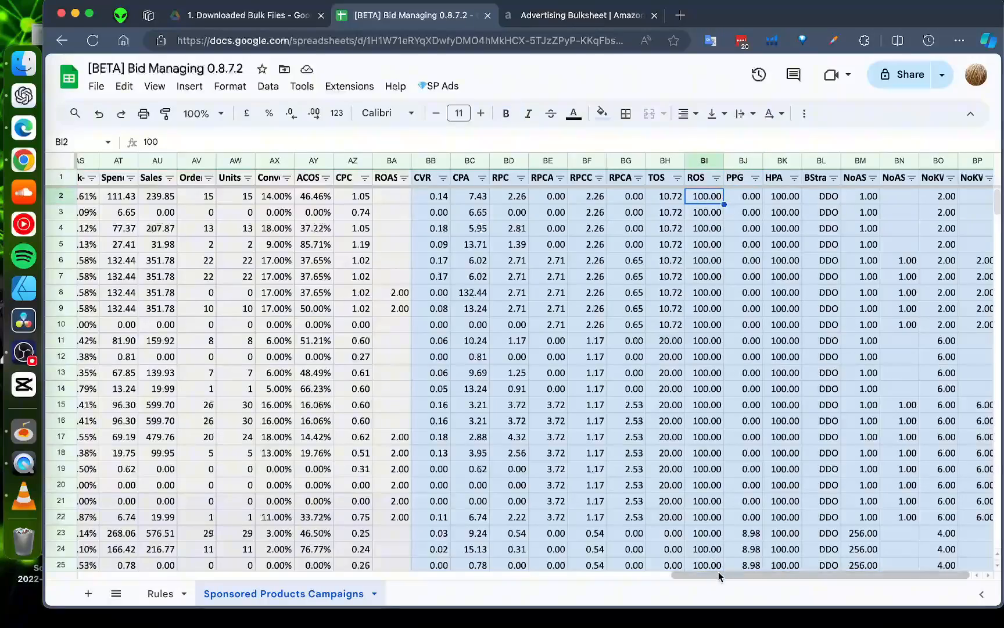
{"action": "left_click_drag", "start_coordinate": [719, 571], "coordinate": [495, 561]}
{"action": "left_click_drag", "start_coordinate": [532, 212], "coordinate": [532, 231]}
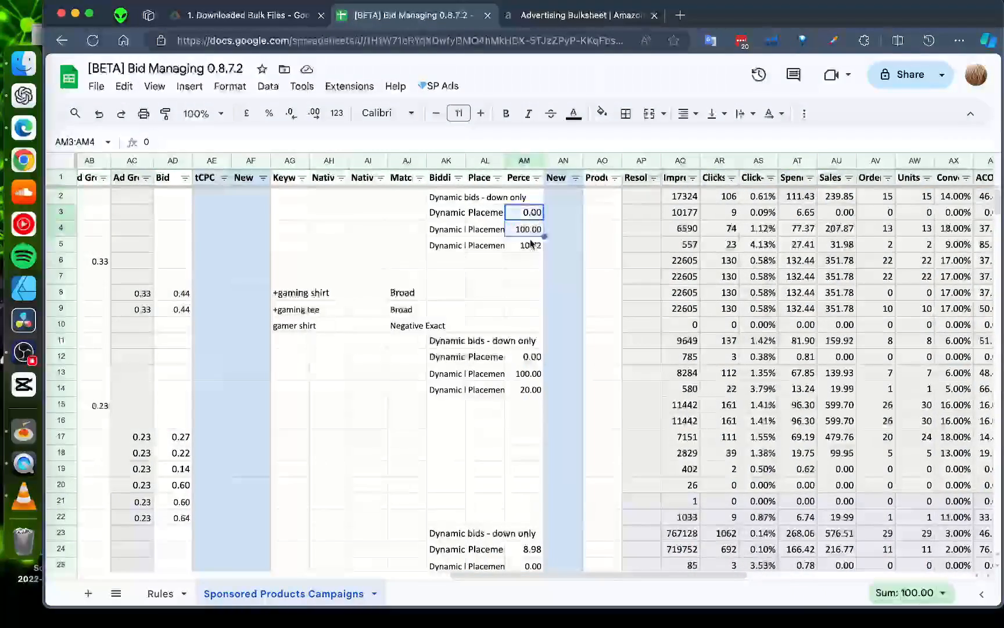
{"action": "left_click_drag", "start_coordinate": [633, 575], "coordinate": [814, 575]}
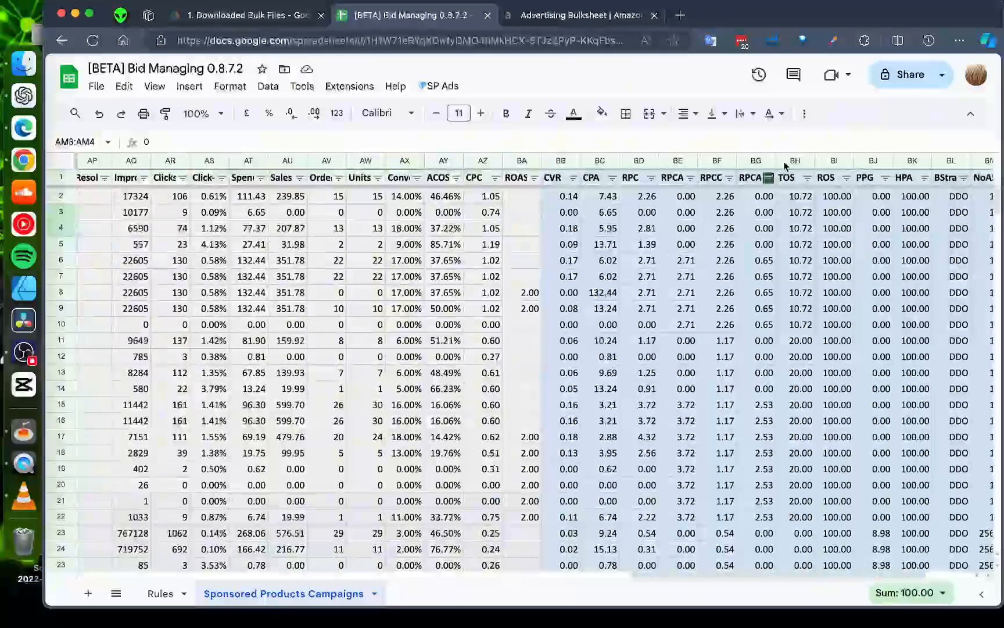
- Examine the placement percentages in AM3:AM5 for the first campaign's bidding adjustments
{"action": "left_click_drag", "start_coordinate": [714, 573], "coordinate": [179, 573]}
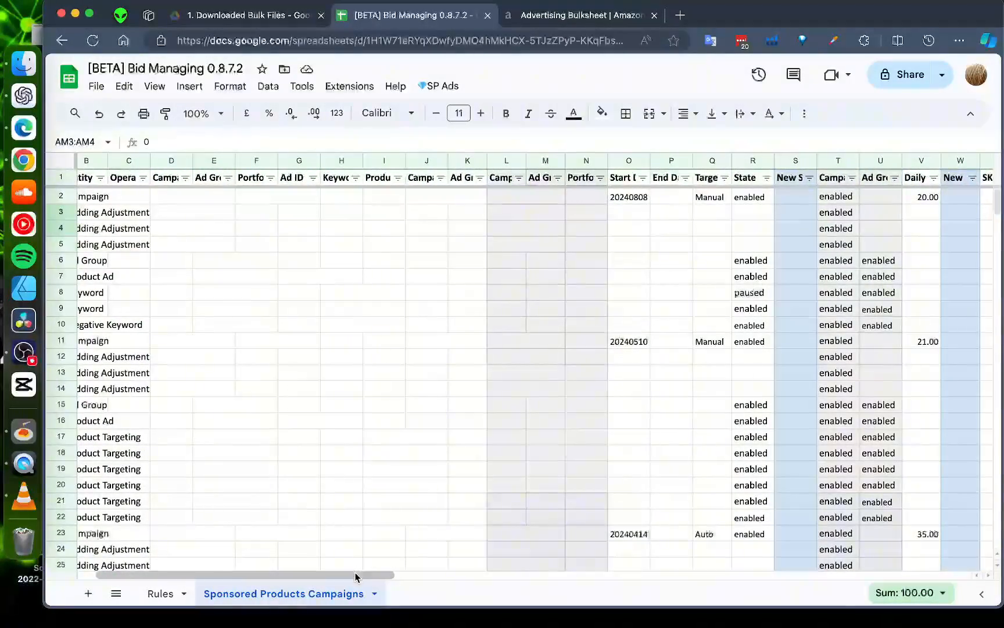
{"action": "left_click_drag", "start_coordinate": [354, 576], "coordinate": [649, 574]}
{"action": "left_click", "coordinate": [748, 228]}
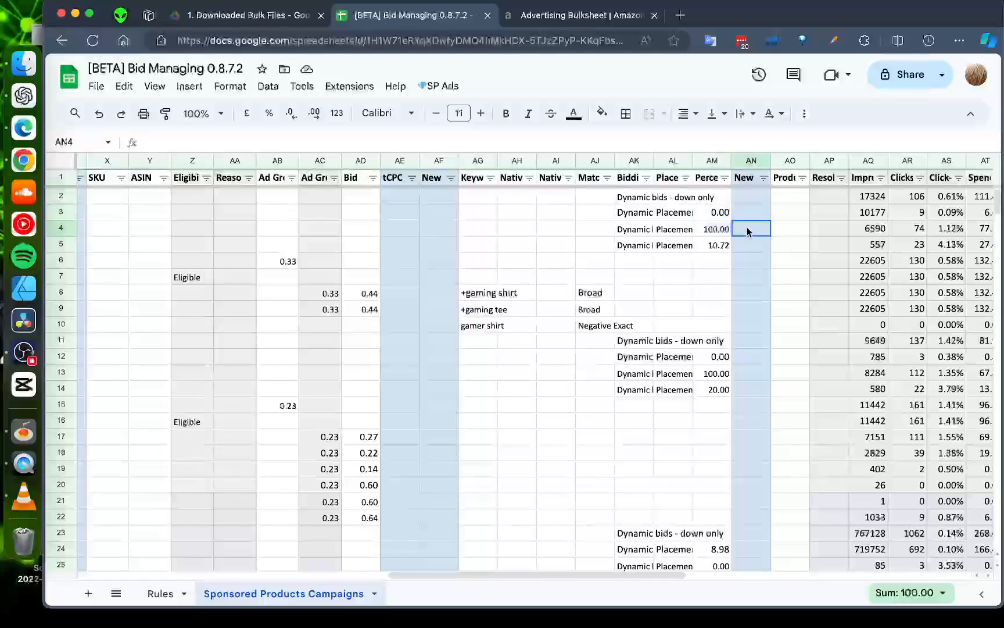
{"action": "left_click_drag", "start_coordinate": [724, 214], "coordinate": [727, 246]}
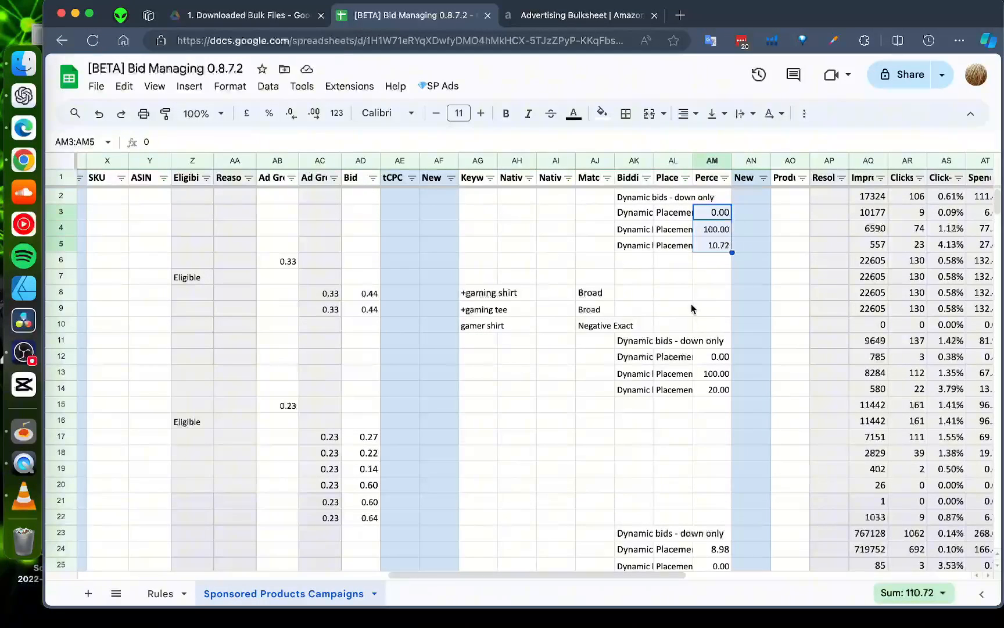
- Filter the Entity column to show only Keyword and Product Targeting rows
{"action": "left_click_drag", "start_coordinate": [669, 575], "coordinate": [174, 545]}
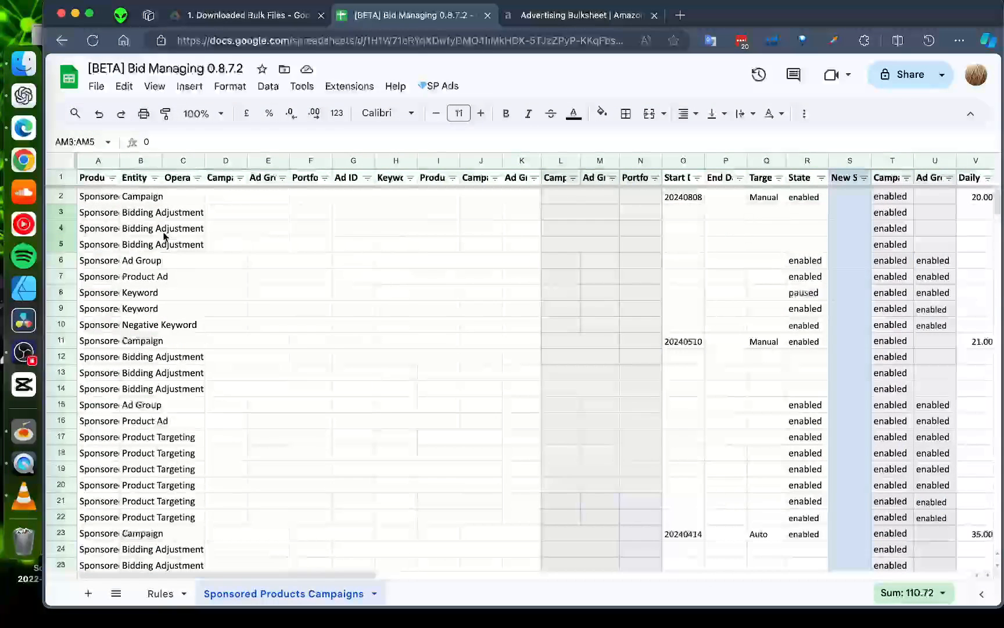
{"action": "left_click", "coordinate": [155, 177]}
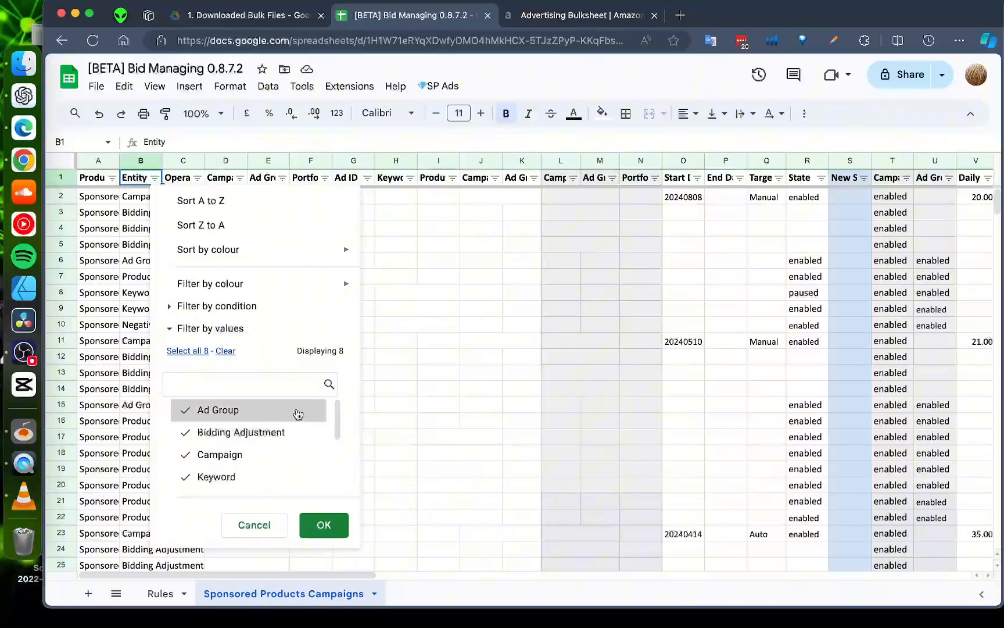
{"action": "left_click", "coordinate": [224, 351]}
{"action": "left_click", "coordinate": [244, 477]}
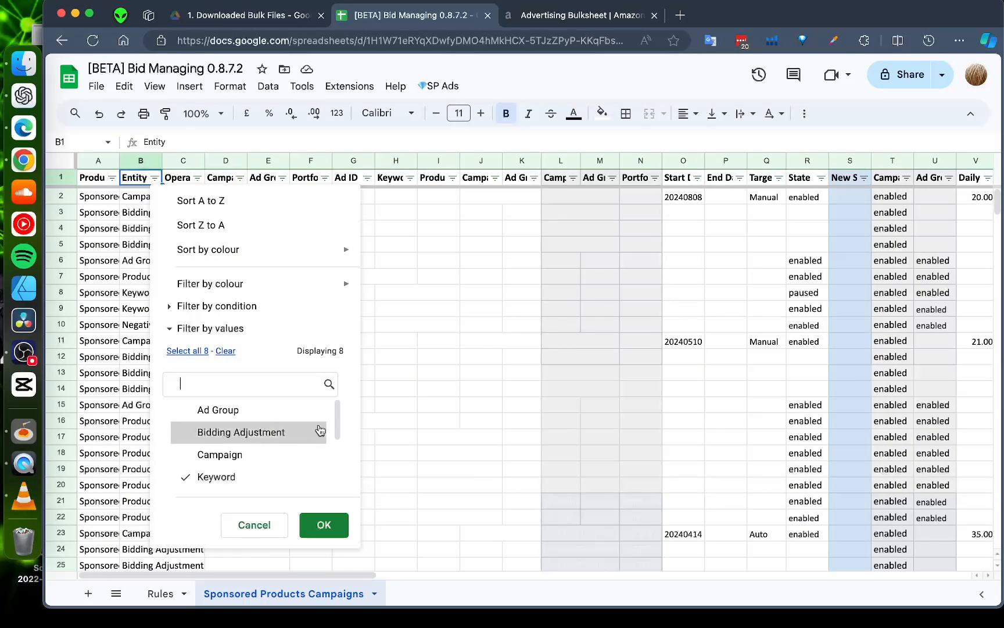
{"action": "left_click_drag", "start_coordinate": [339, 420], "coordinate": [296, 464]}
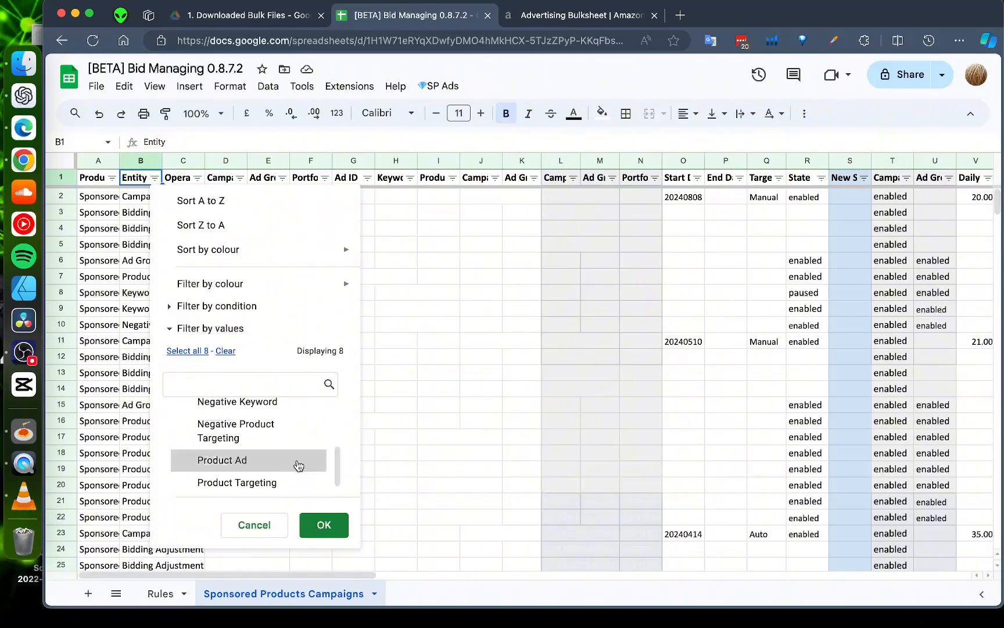
{"action": "left_click", "coordinate": [273, 482]}
{"action": "scroll", "coordinate": [320, 441], "scroll_direction": "up", "scroll_amount": 4}
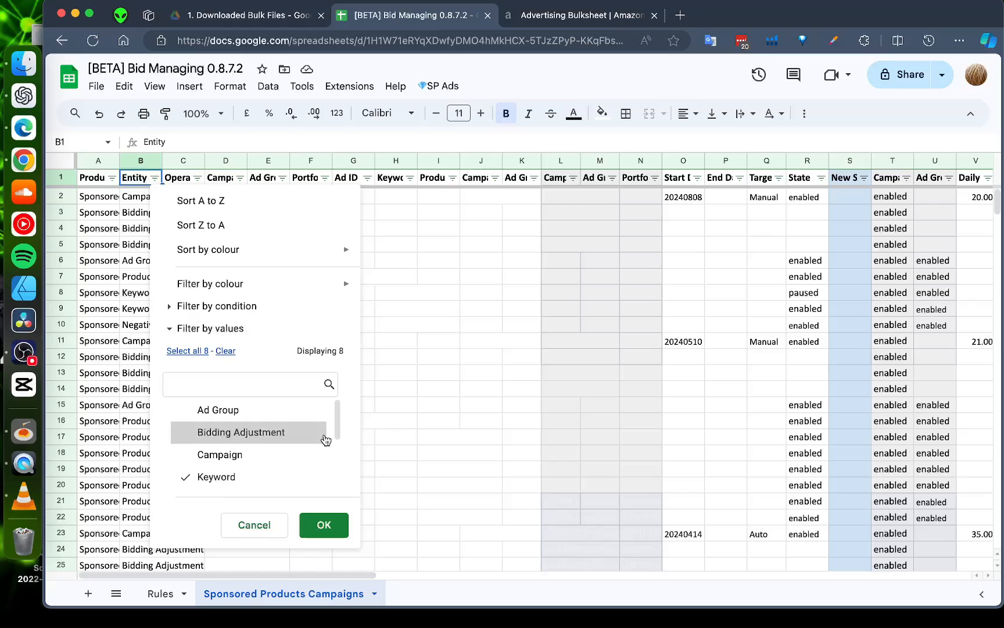
{"action": "left_click", "coordinate": [324, 526]}
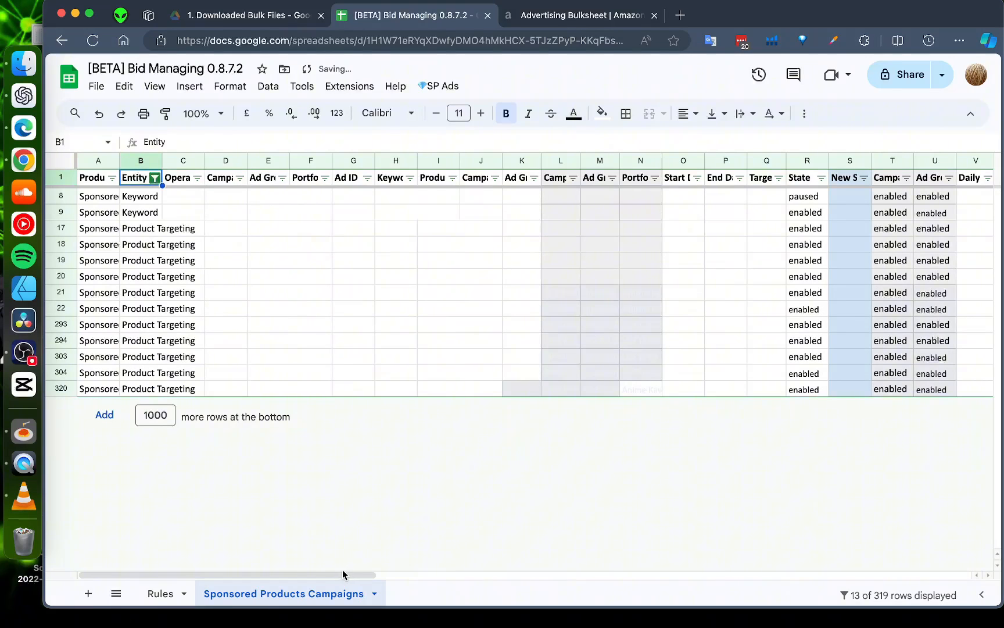
- Review the filtered entities and the TOS, ROS, PPG and HPA placement values in row 8
{"action": "left_click_drag", "start_coordinate": [140, 196], "coordinate": [141, 357]}
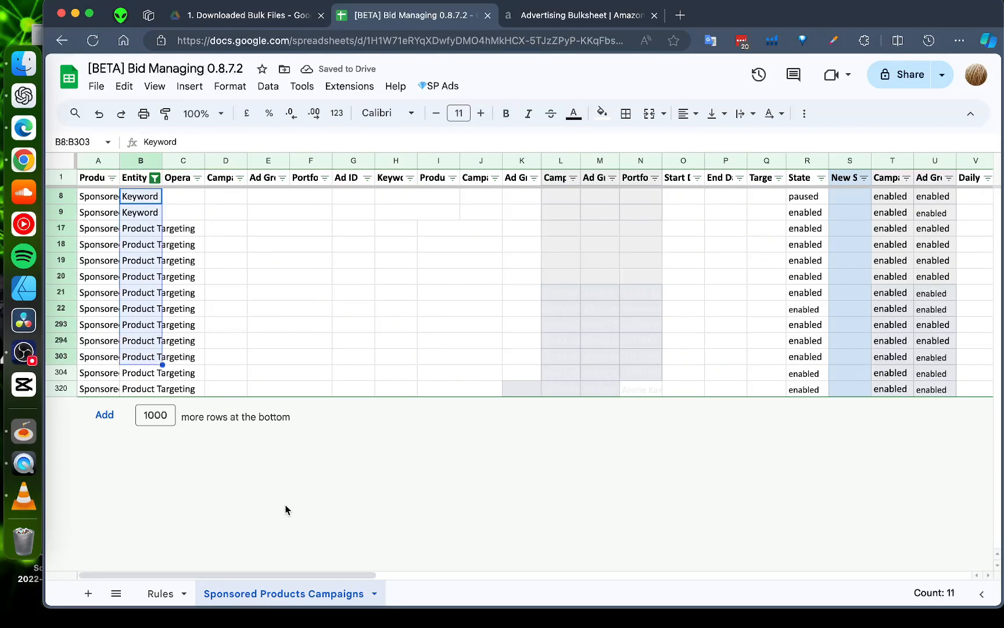
{"action": "left_click_drag", "start_coordinate": [335, 574], "coordinate": [952, 562]}
{"action": "left_click", "coordinate": [723, 198]}
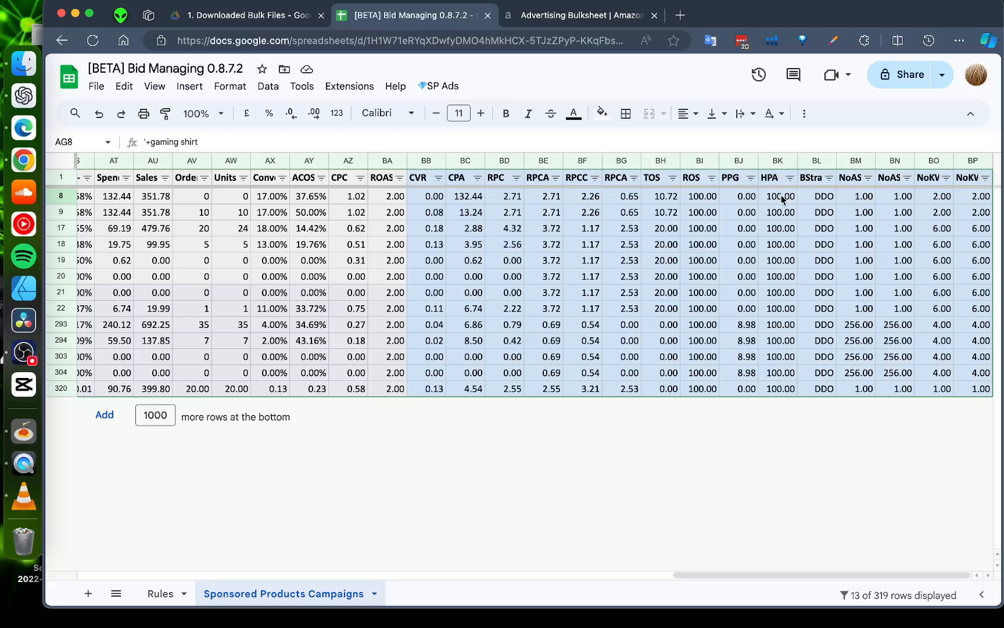
{"action": "left_click_drag", "start_coordinate": [780, 195], "coordinate": [663, 197]}
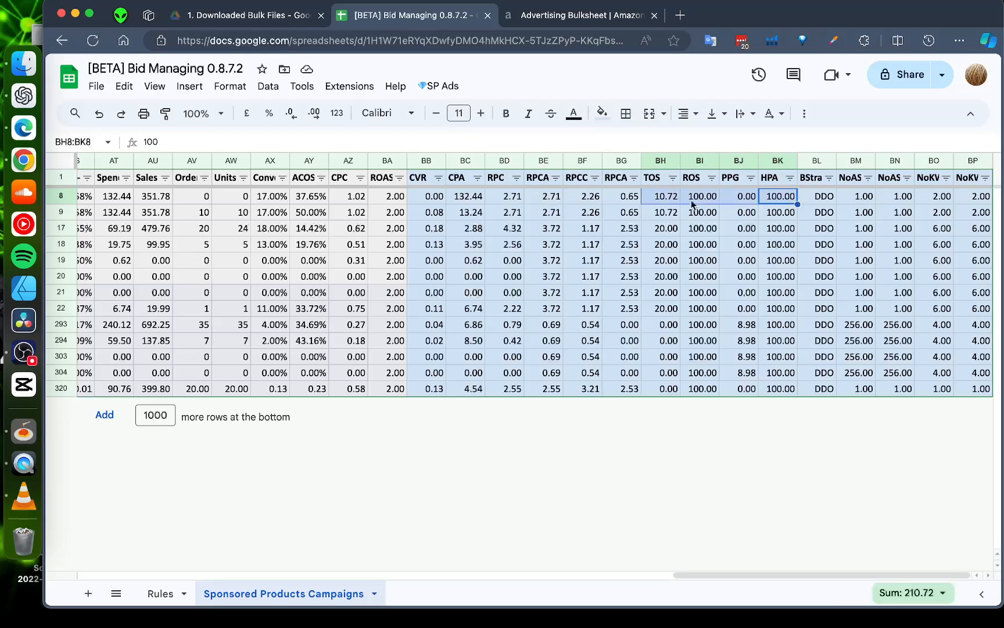
{"action": "left_click", "coordinate": [785, 197]}
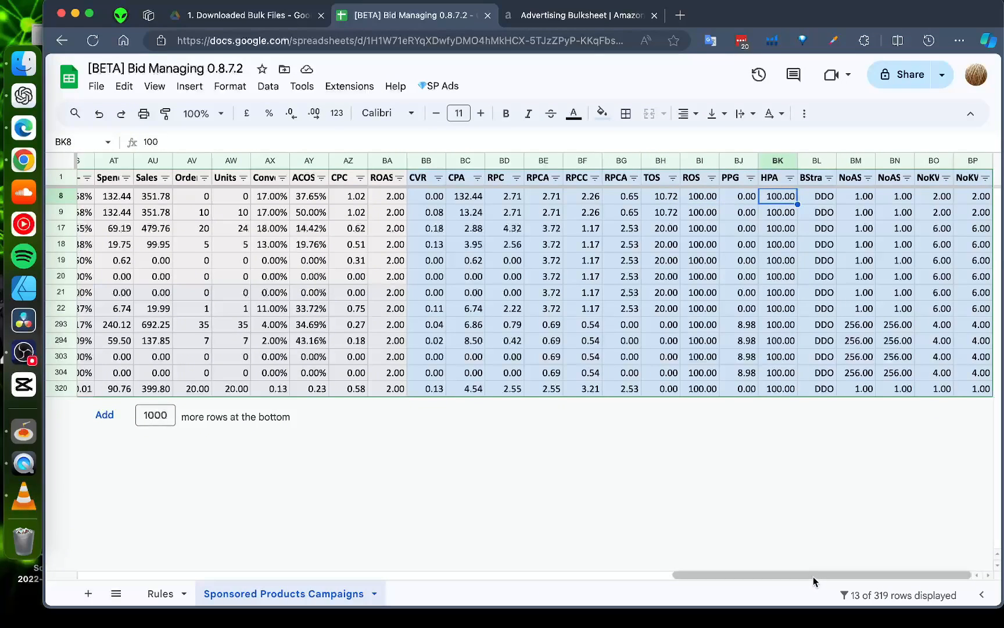
- Enter 0.44 as the tCPC for the "+gaming shirt" keyword in AE8
{"action": "left_click_drag", "start_coordinate": [813, 576], "coordinate": [548, 586]}
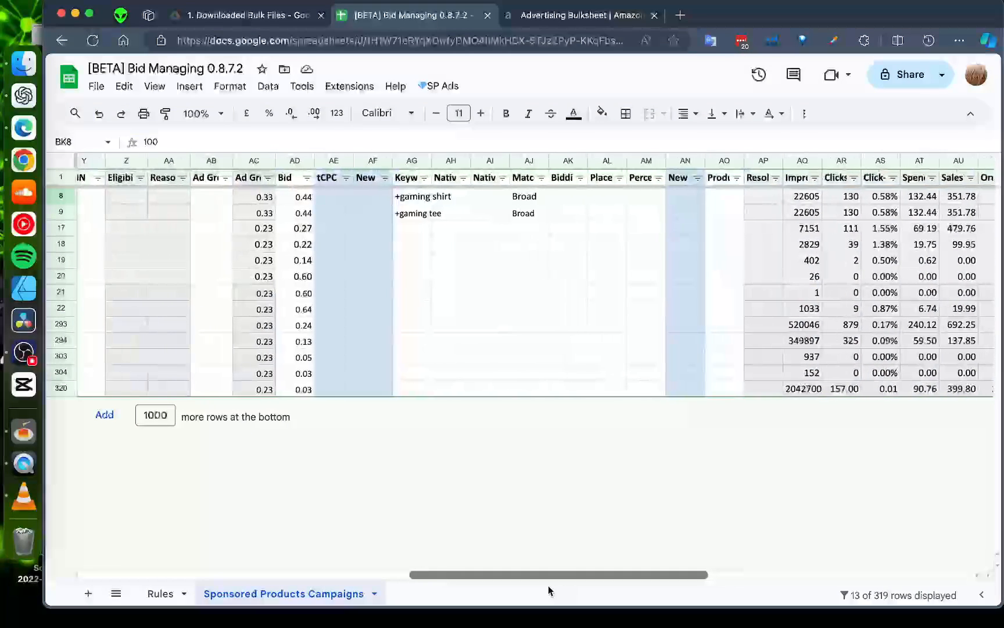
{"action": "left_click", "coordinate": [342, 195]}
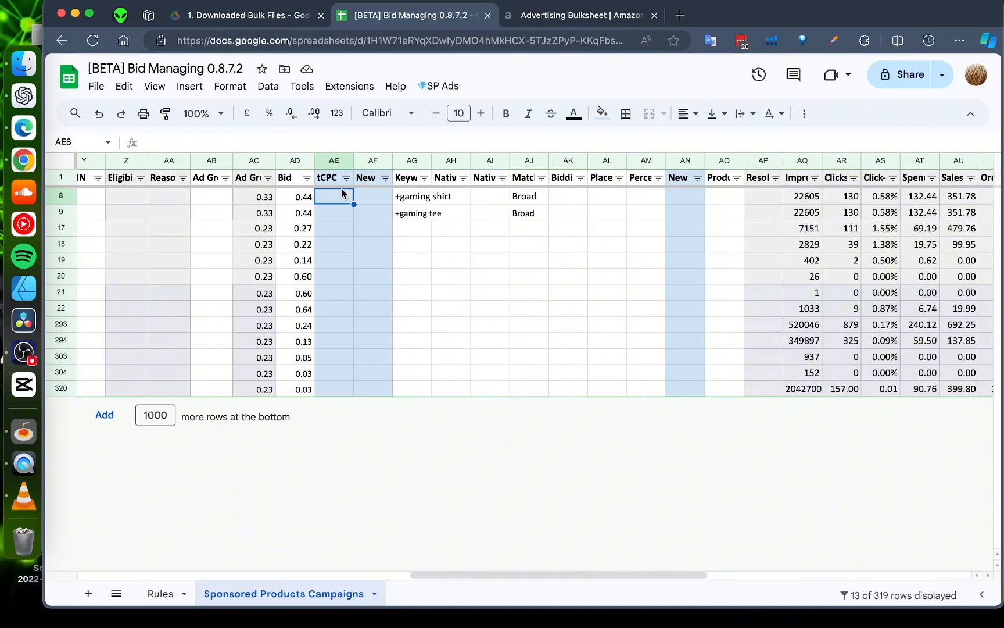
{"action": "type", "text": "0."}
{"action": "key", "text": "BackSpace"}
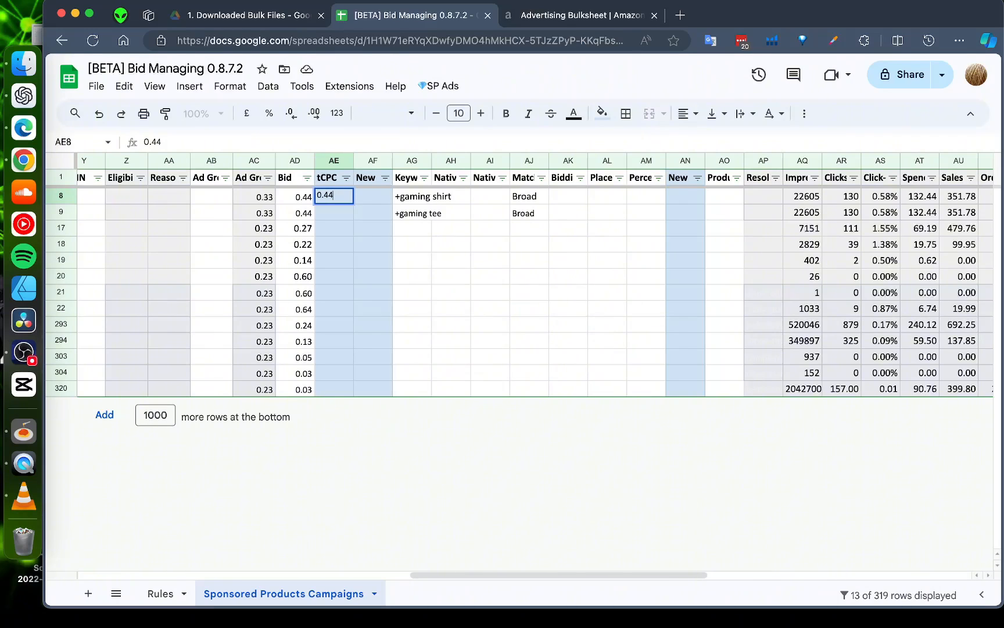
{"action": "key", "text": "Tab"}
- Enter 0.22 as the new bid for "+gaming shirt" in AF8 and change it to 0.24
{"action": "type", "text": "0."}
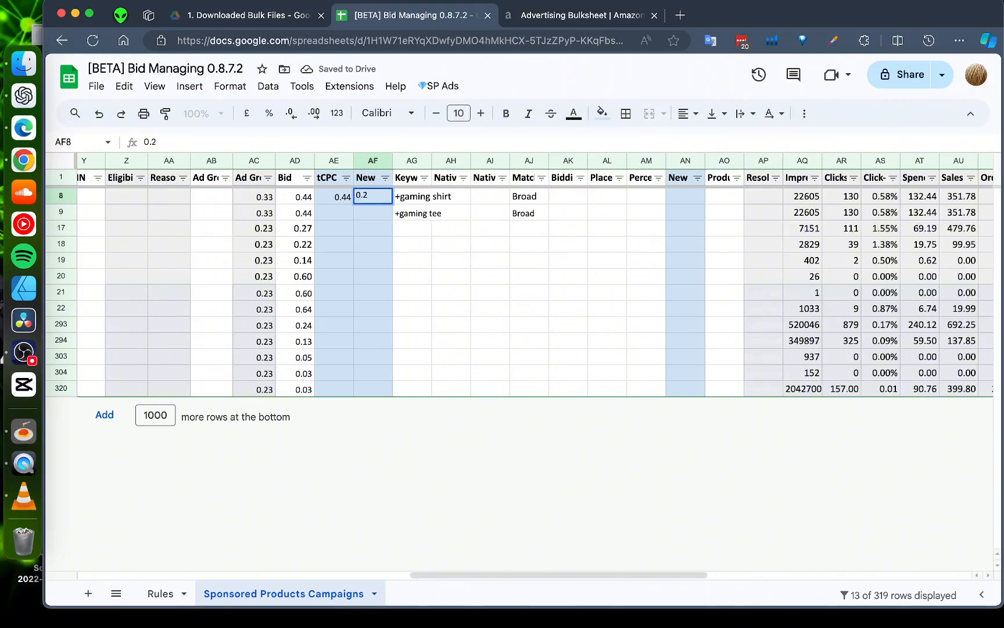
{"action": "key", "text": "Return"}
{"action": "key", "text": "Up"}
{"action": "key", "text": "Right"}
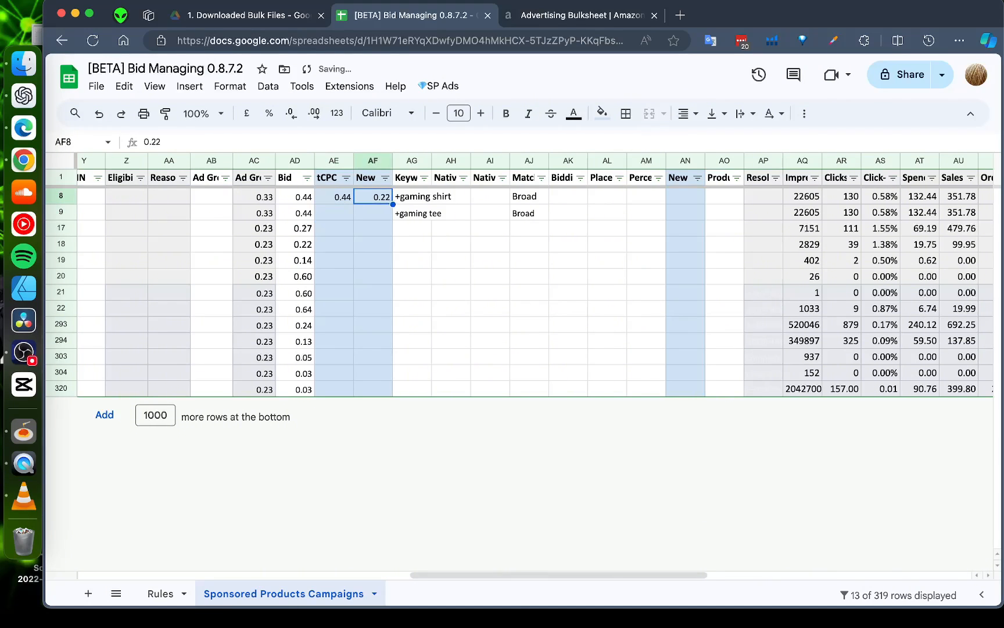
{"action": "type", "text": "0.2"}
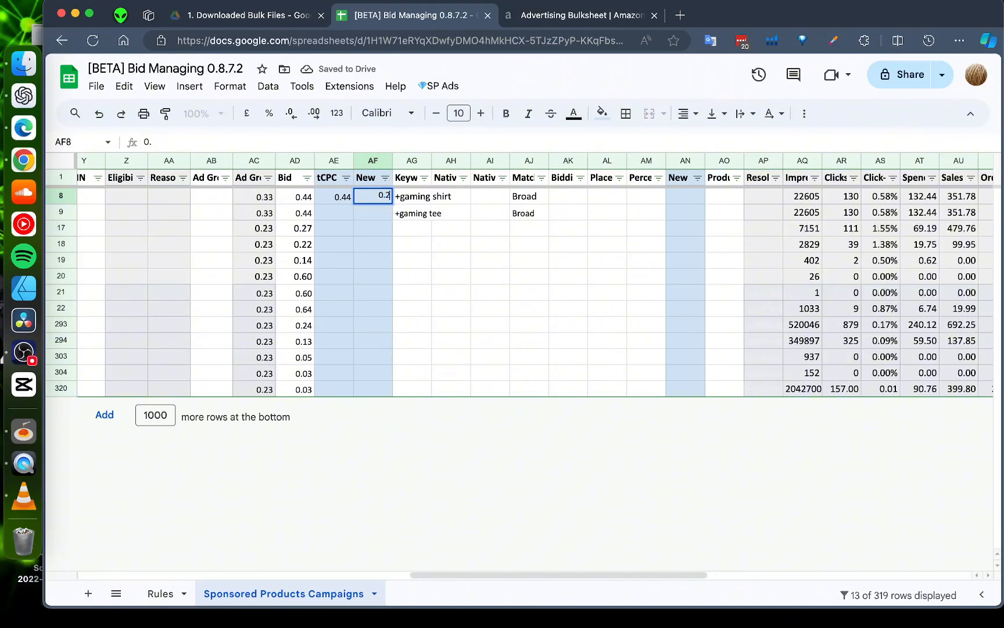
{"action": "type", "text": "4"}
{"action": "key", "text": "Return"}
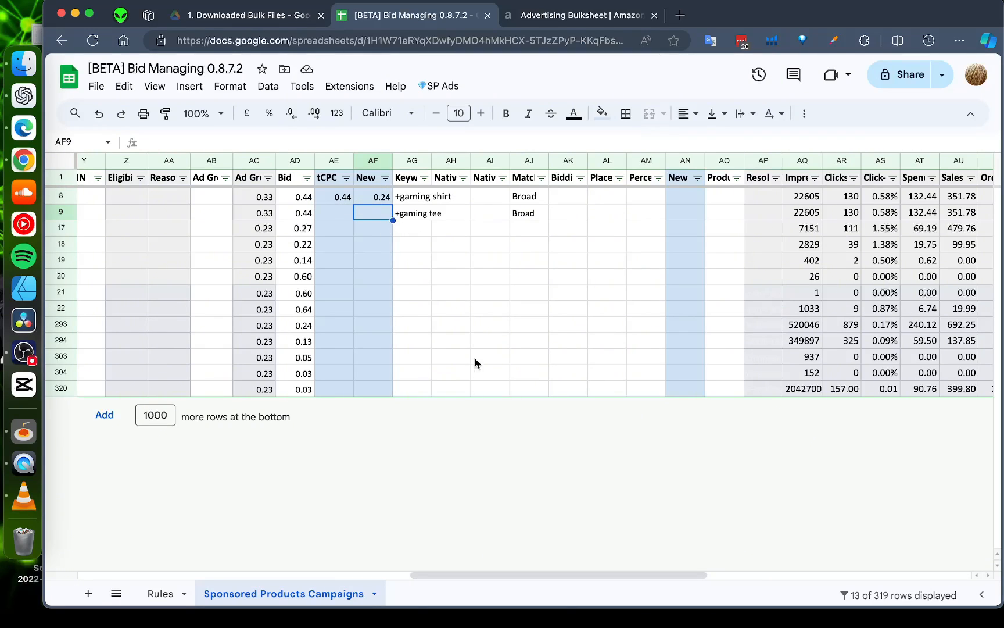
- Compare the new bid and tCPC in row 8 with that row's TOS and ROS placement values
{"action": "left_click", "coordinate": [377, 198]}
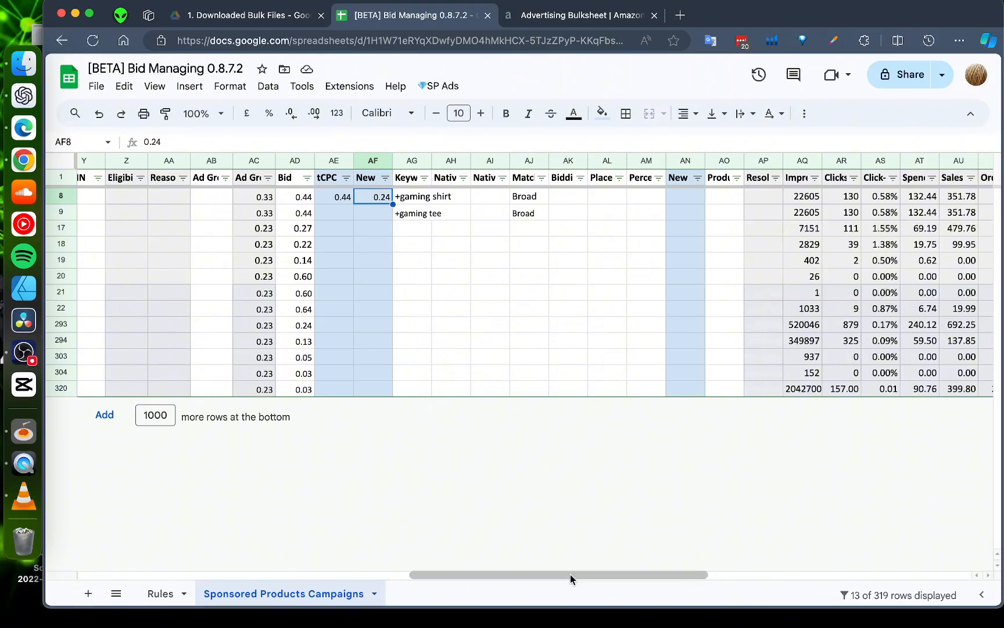
{"action": "scroll", "coordinate": [586, 569], "scroll_direction": "right", "scroll_amount": 5}
{"action": "scroll", "coordinate": [523, 494], "scroll_direction": "left", "scroll_amount": 10}
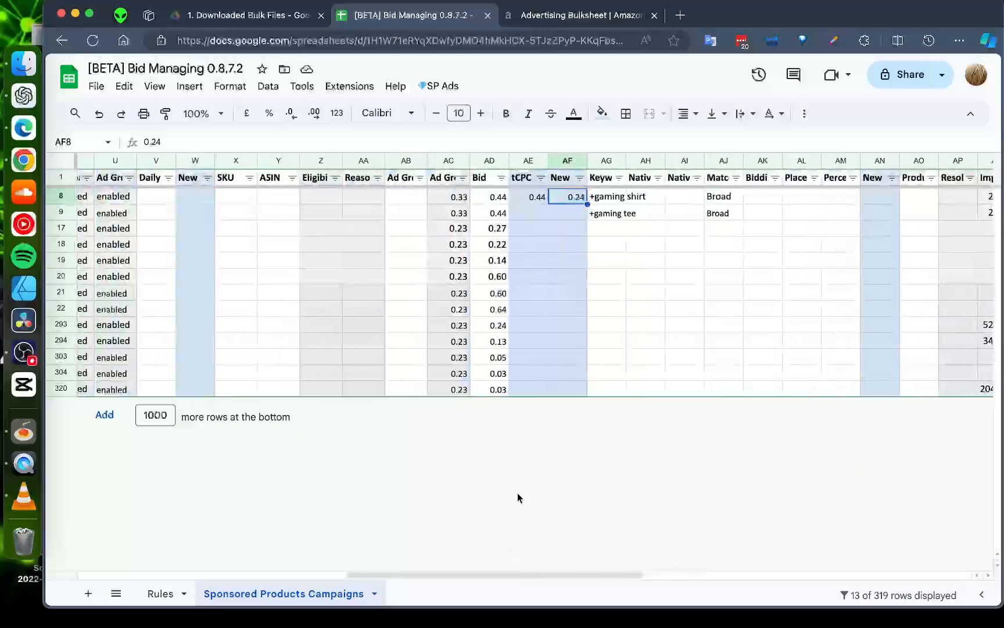
{"action": "left_click", "coordinate": [542, 197]}
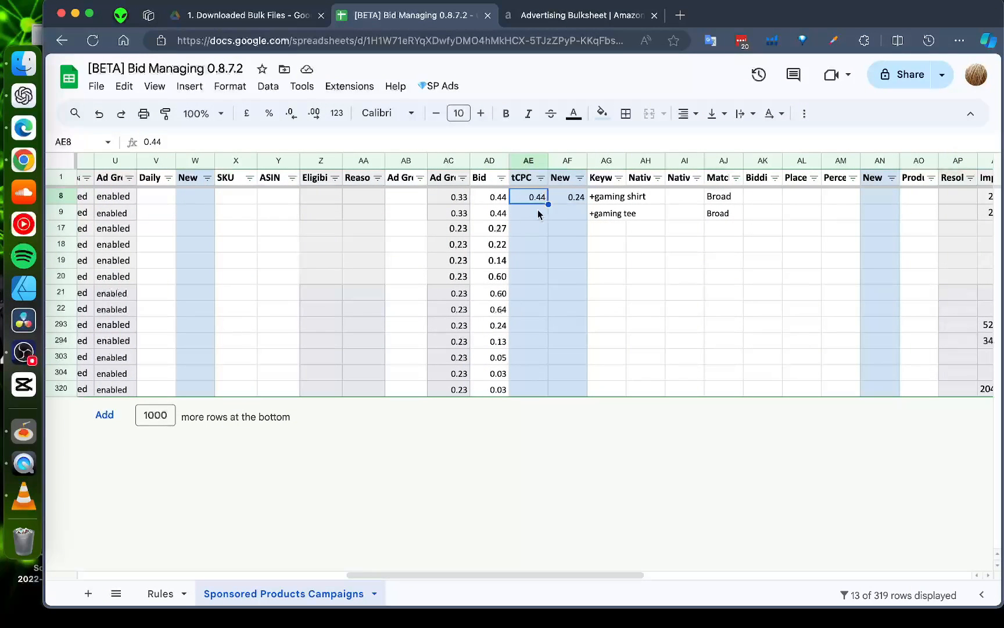
{"action": "left_click_drag", "start_coordinate": [582, 572], "coordinate": [849, 565]}
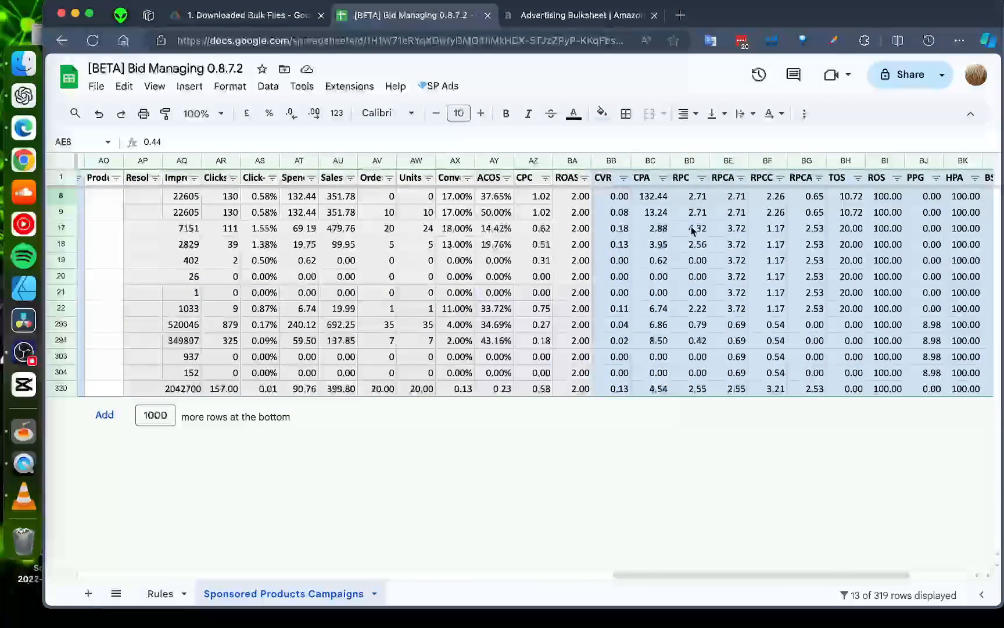
{"action": "left_click", "coordinate": [859, 201]}
{"action": "left_click", "coordinate": [889, 204]}
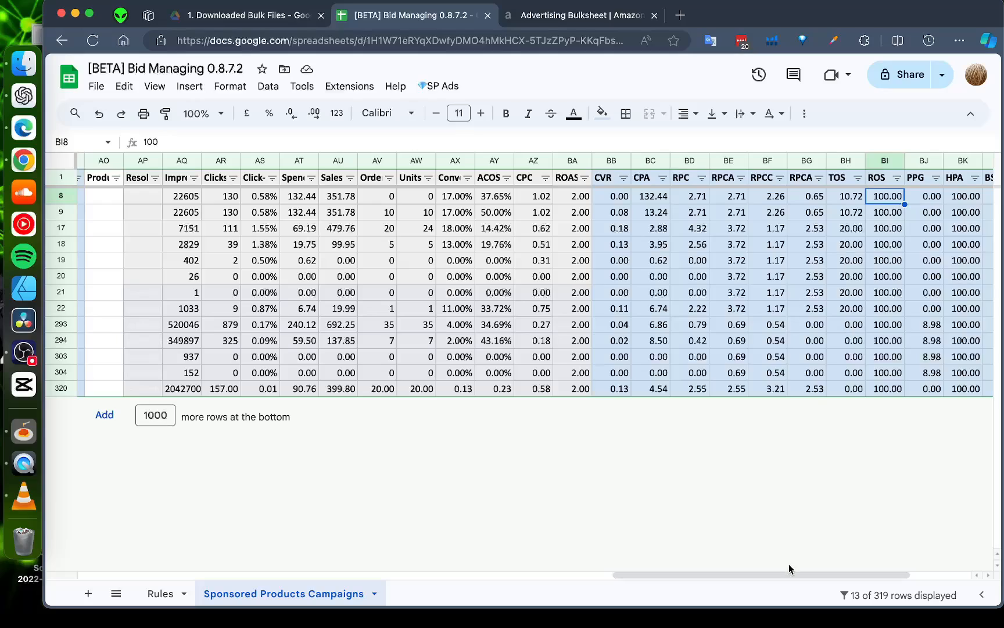
- Examine the BStrat bidding strategy column for all filtered rows, BL8:BL320
{"action": "left_click_drag", "start_coordinate": [790, 571], "coordinate": [872, 578]}
{"action": "left_click", "coordinate": [814, 179]}
{"action": "left_click_drag", "start_coordinate": [819, 198], "coordinate": [821, 213]}
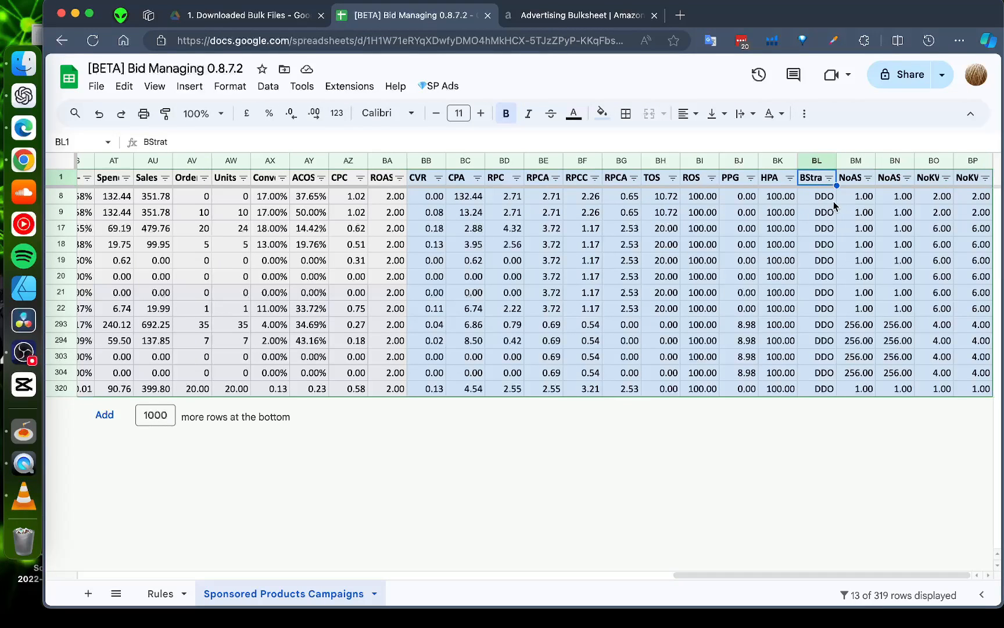
{"action": "left_click", "coordinate": [832, 200]}
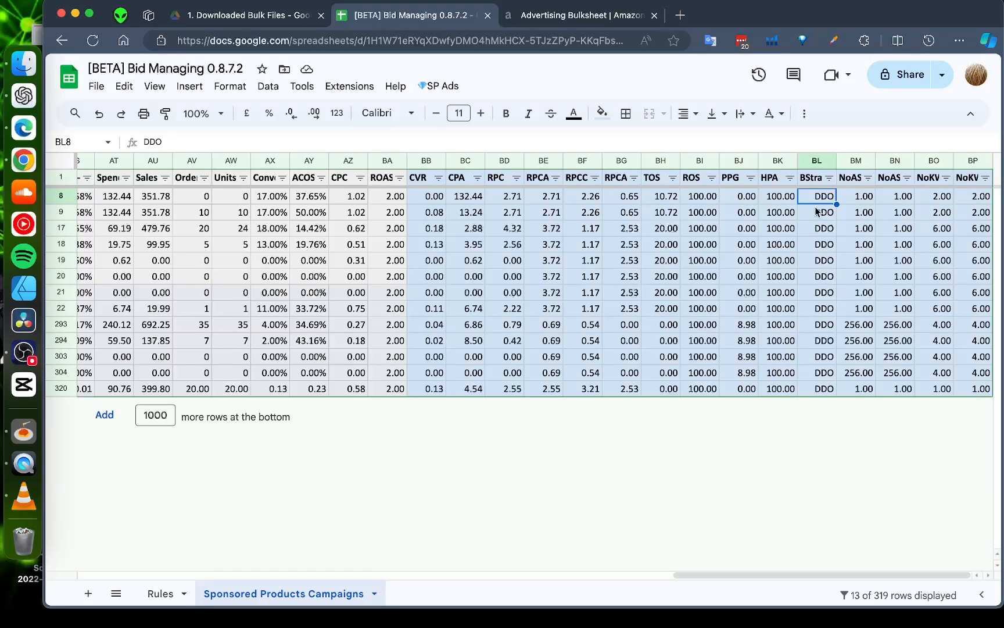
{"action": "left_click", "coordinate": [828, 228]}
{"action": "left_click_drag", "start_coordinate": [823, 209], "coordinate": [821, 390]}
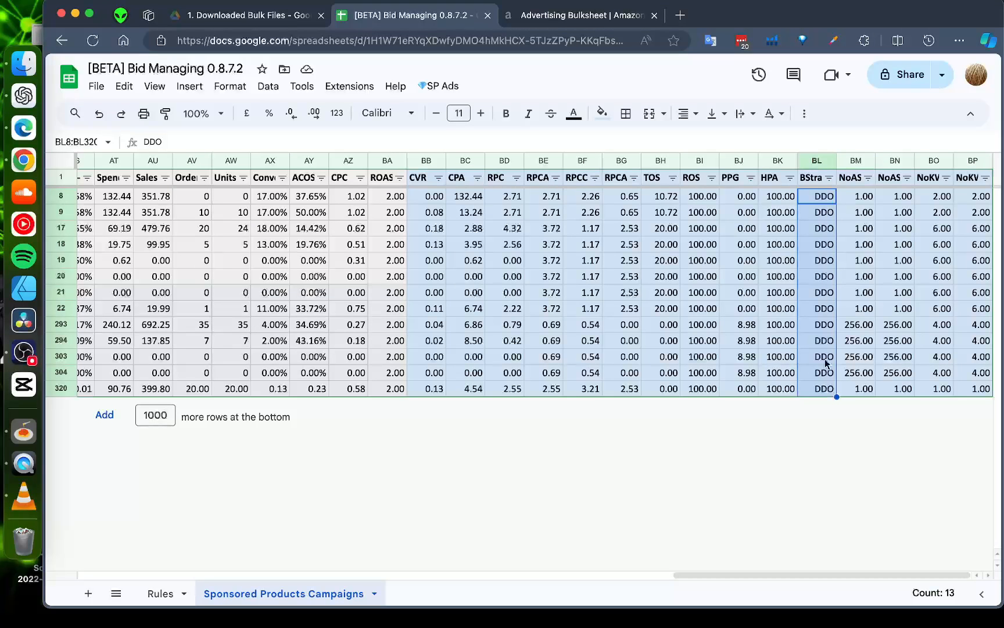
- Change the bidding strategy of the "+gaming shirt" keyword in BL8 to DUD
{"action": "left_click_drag", "start_coordinate": [824, 571], "coordinate": [892, 576]}
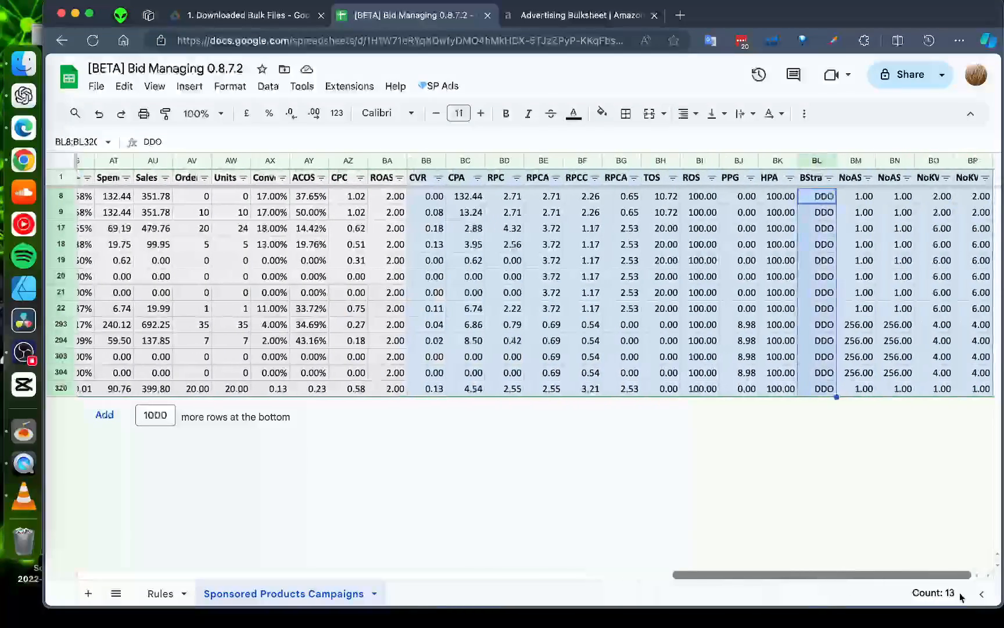
{"action": "left_click", "coordinate": [829, 199]}
{"action": "type", "text": "Du"}
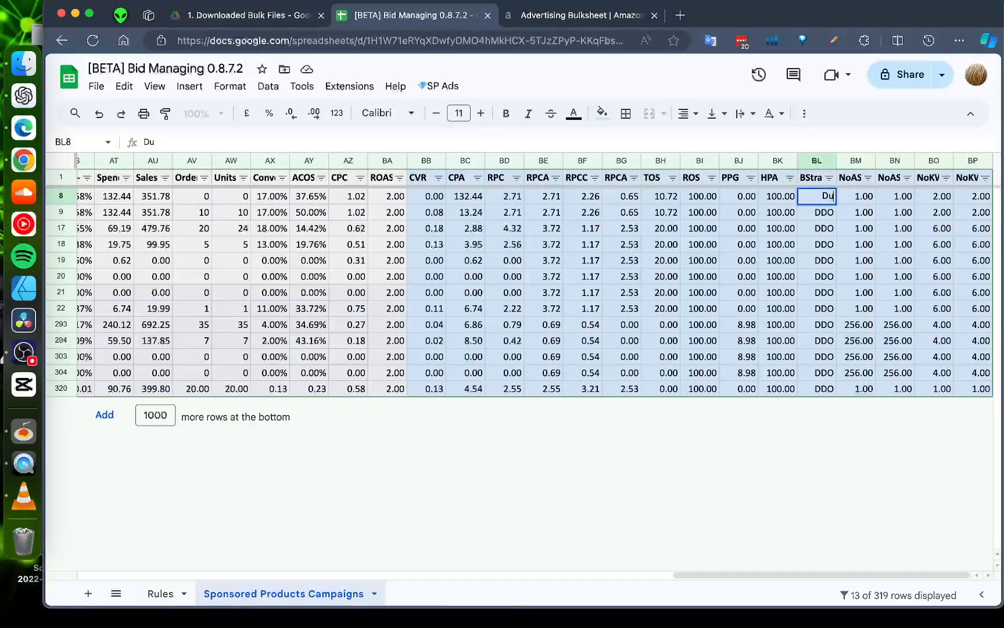
{"action": "key", "text": "Return"}
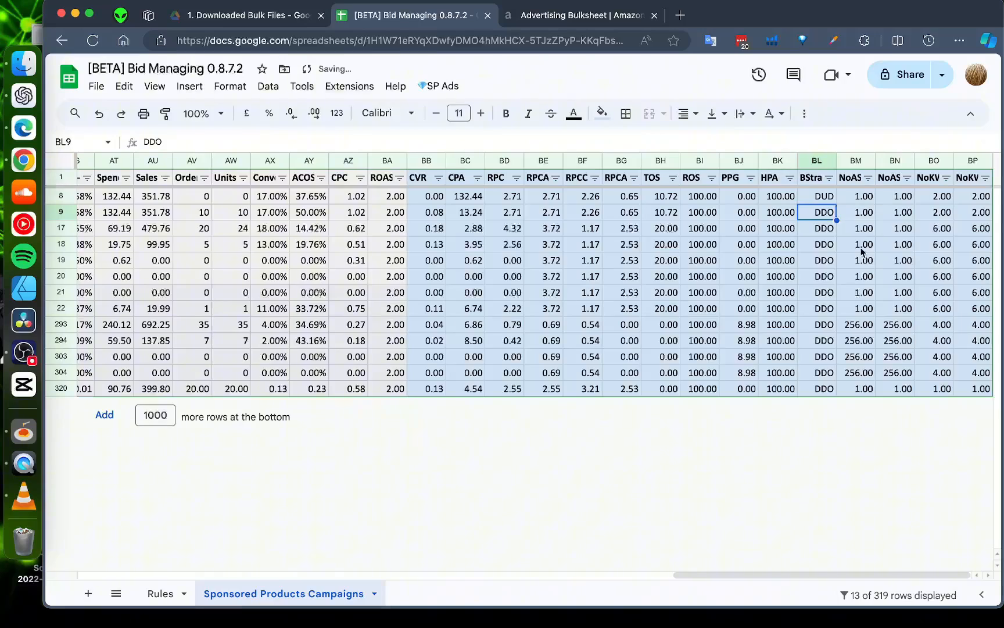
{"action": "left_click", "coordinate": [825, 199]}
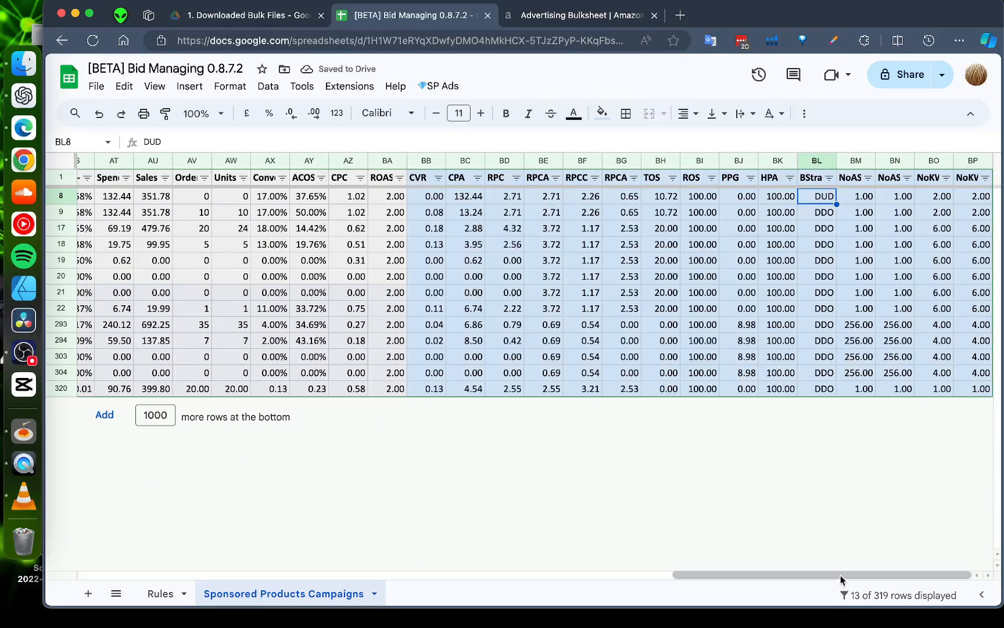
- Set the new bid for the "+gaming shirt" keyword in AF8 to 0.12
{"action": "left_click_drag", "start_coordinate": [841, 575], "coordinate": [531, 575]}
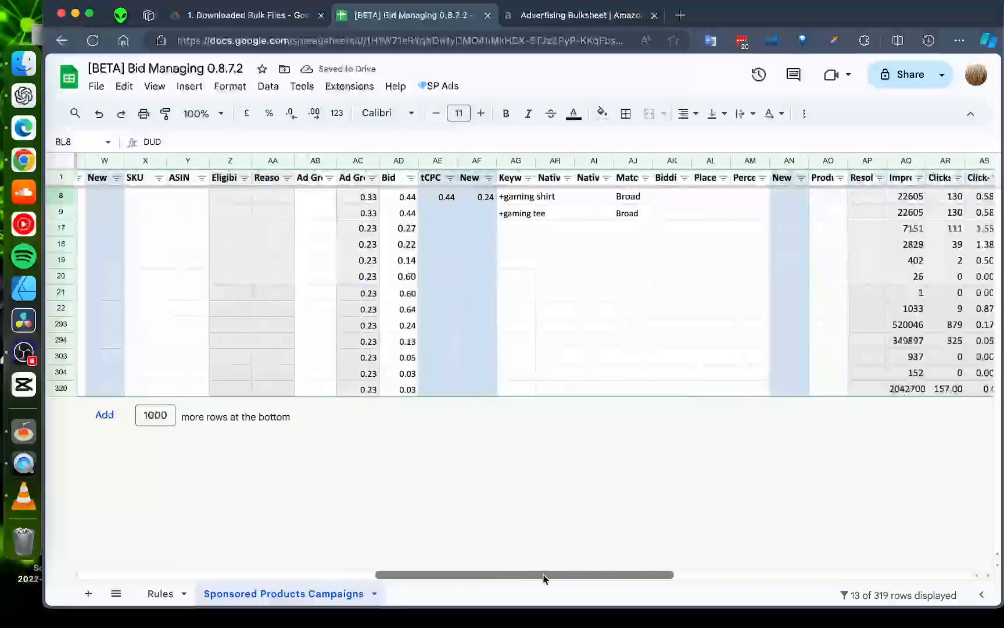
{"action": "left_click", "coordinate": [431, 198]}
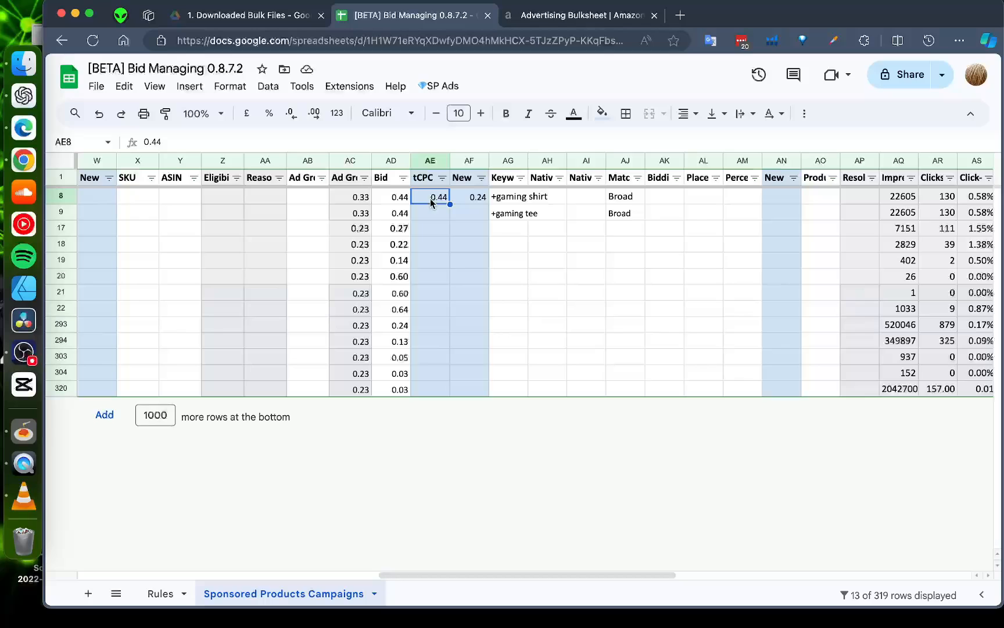
{"action": "left_click", "coordinate": [483, 198]}
{"action": "type", "text": "0.12"}
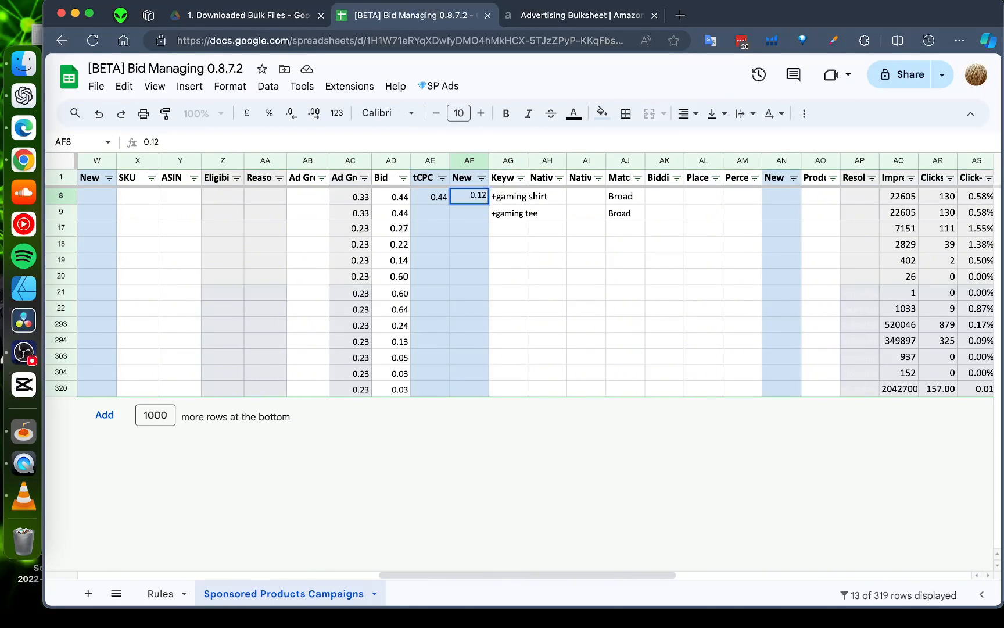
{"action": "key", "text": "Return"}
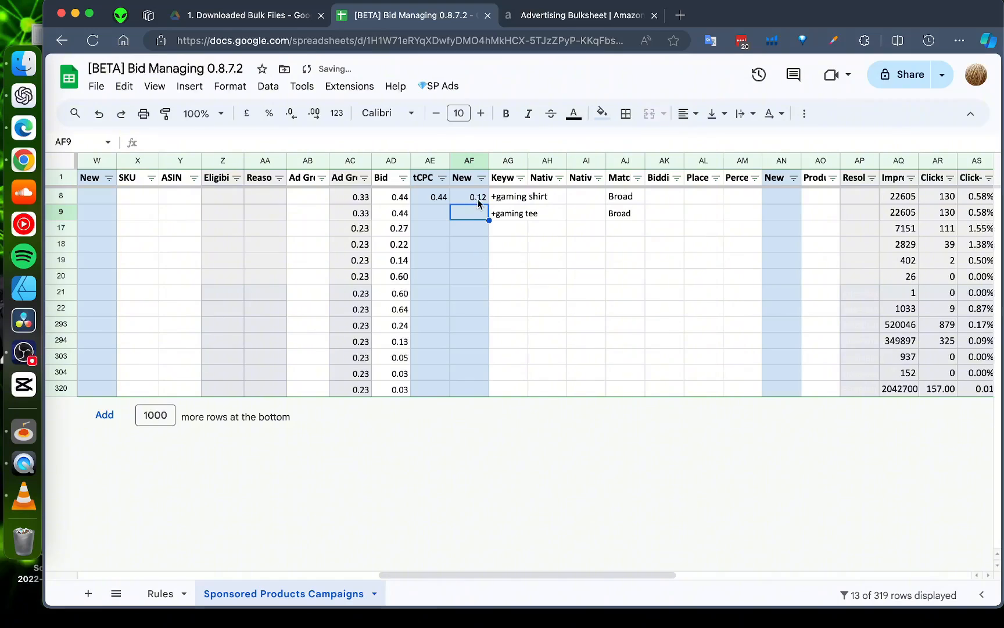
{"action": "key", "text": "Up"}
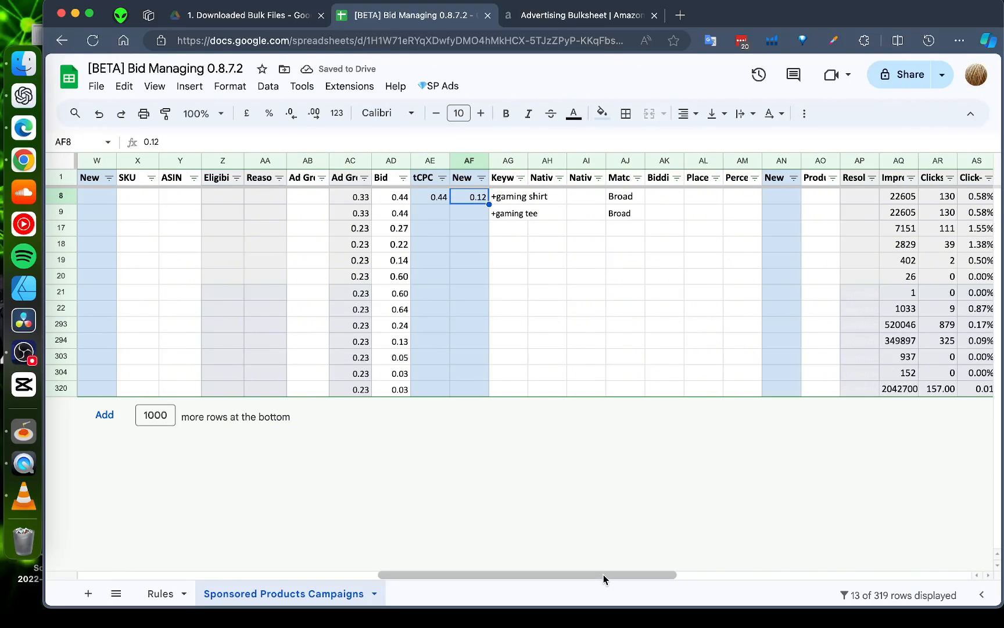
- Compare the HPA placement value in BK8 with the tCPC and new bid of the "+gaming shirt" keyword
{"action": "left_click_drag", "start_coordinate": [604, 574], "coordinate": [900, 575]}
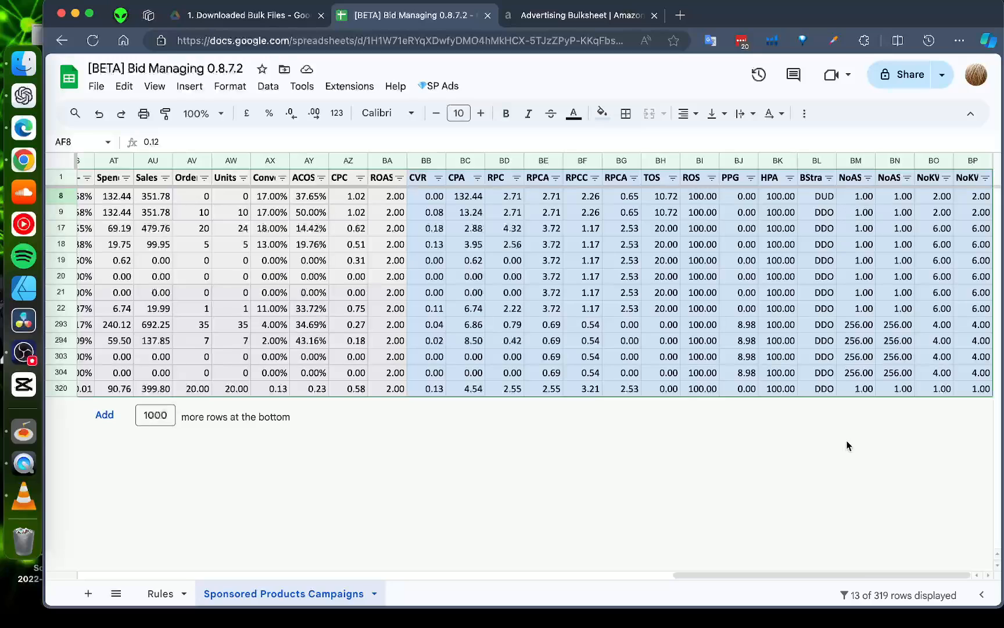
{"action": "left_click_drag", "start_coordinate": [869, 575], "coordinate": [857, 573]}
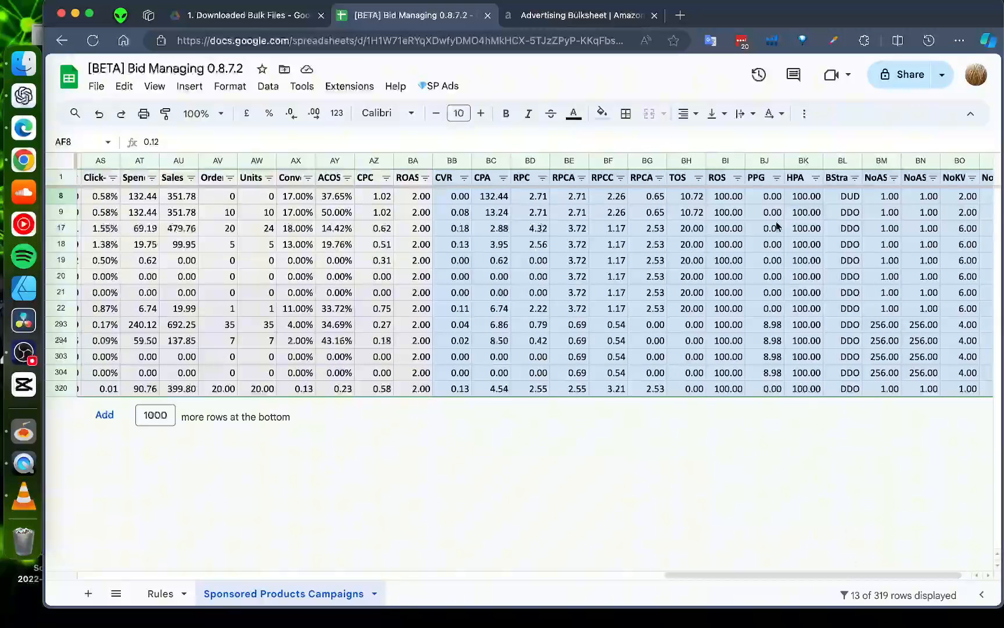
{"action": "left_click", "coordinate": [805, 199]}
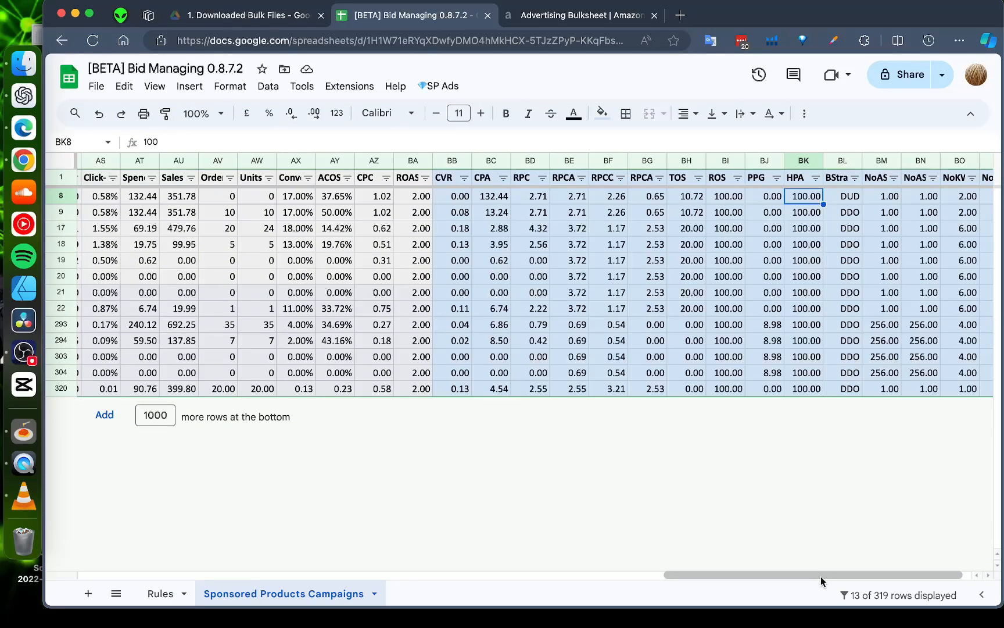
{"action": "left_click_drag", "start_coordinate": [821, 576], "coordinate": [562, 573]}
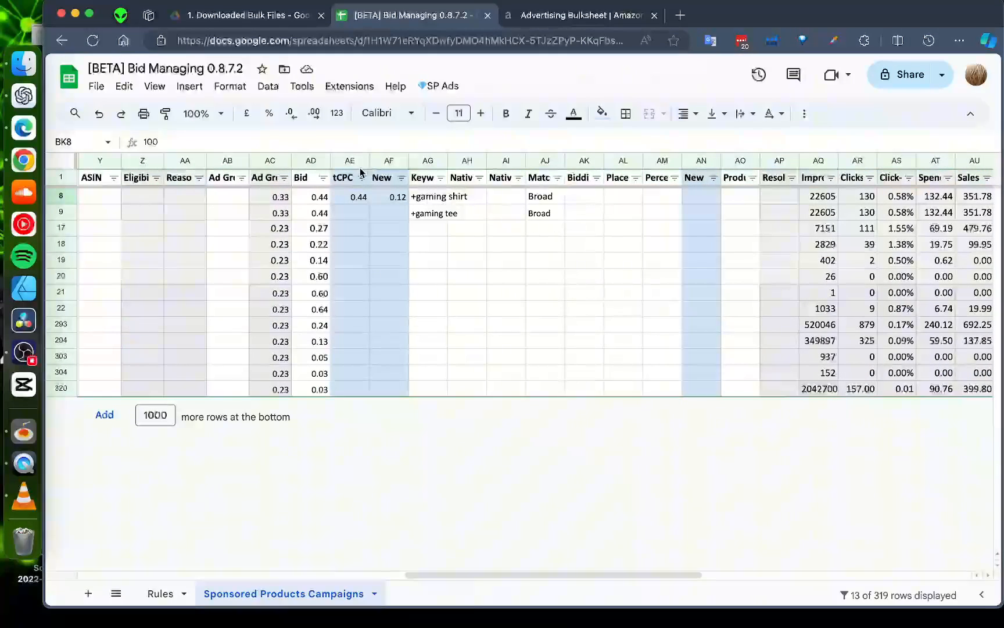
{"action": "left_click", "coordinate": [396, 201]}
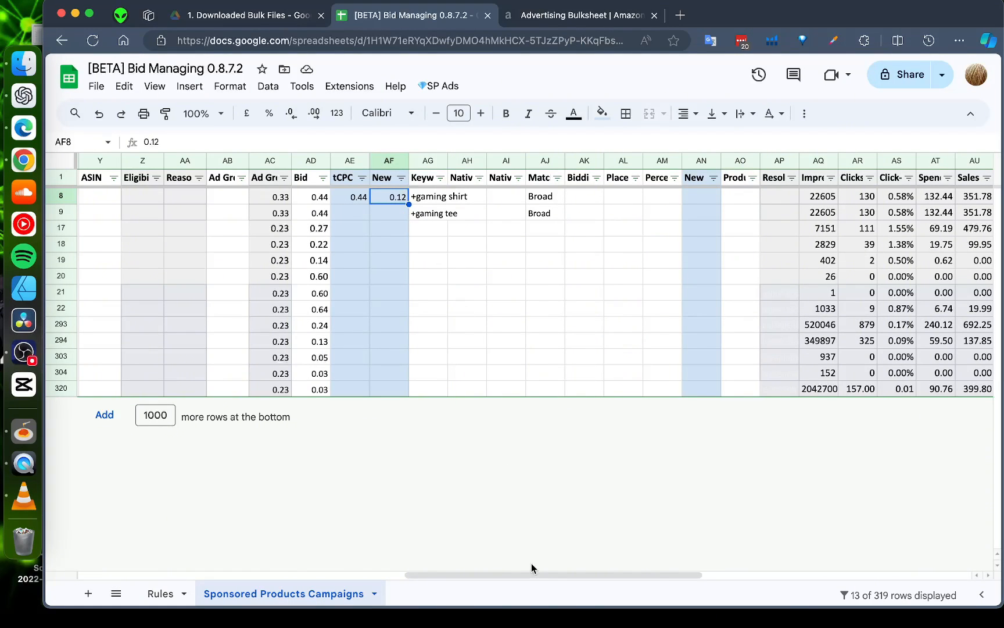
- Examine the NoASINs-CA, NoASINs-AG, NoKWs-CA and NoKWs-AG column headers in BM1:BP1
{"action": "left_click_drag", "start_coordinate": [551, 572], "coordinate": [819, 573]}
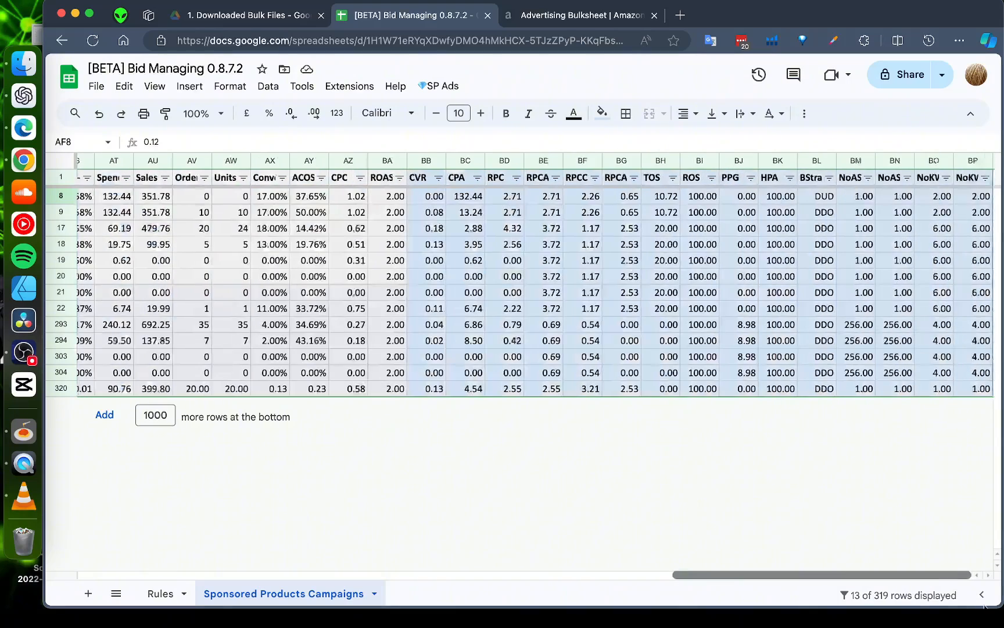
{"action": "left_click_drag", "start_coordinate": [851, 179], "coordinate": [973, 180]}
{"action": "left_click", "coordinate": [852, 179]}
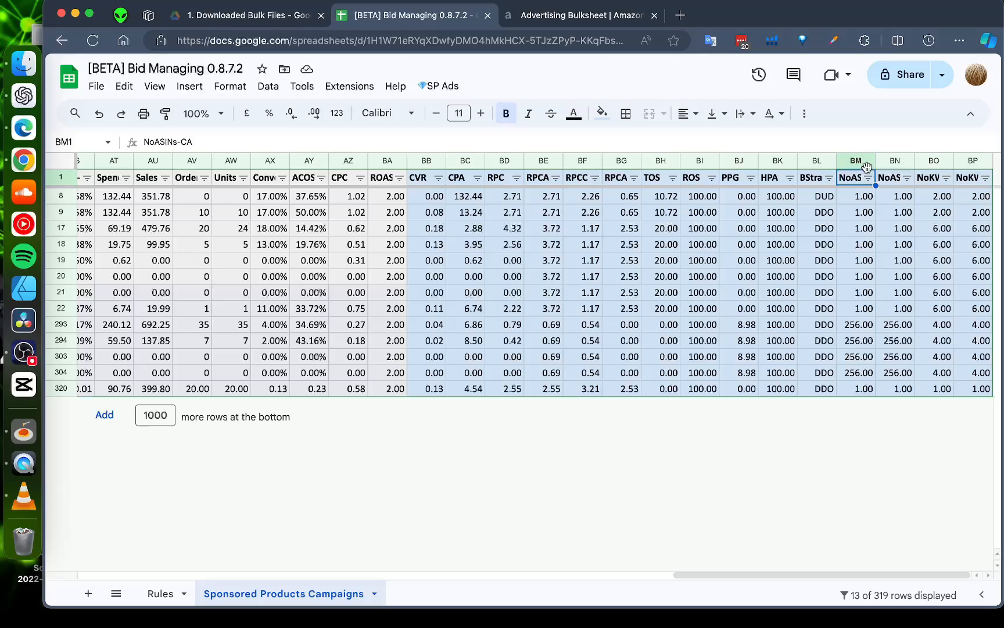
{"action": "left_click", "coordinate": [894, 177]}
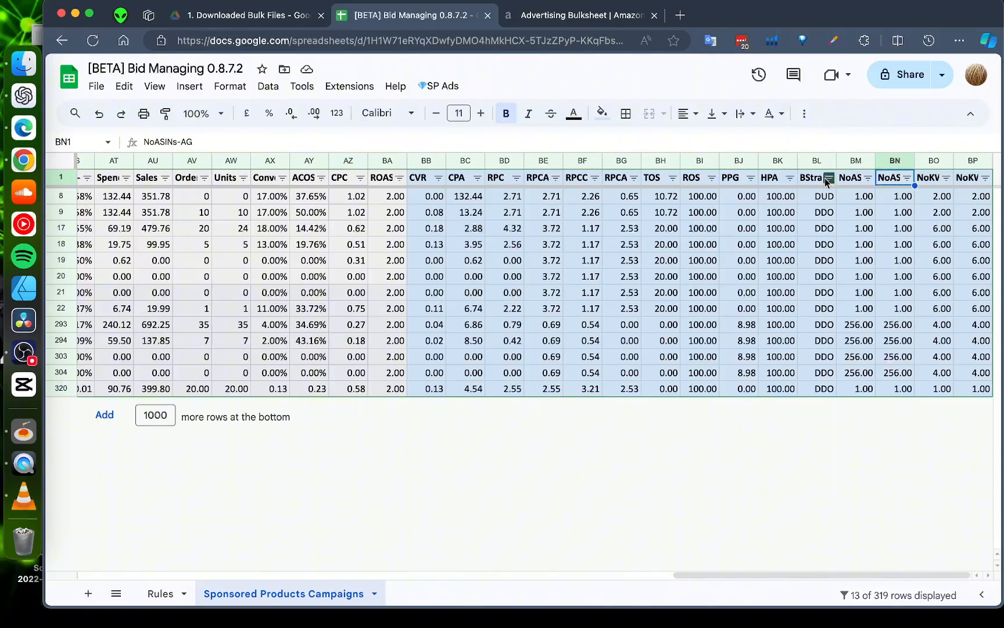
{"action": "left_click", "coordinate": [931, 177]}
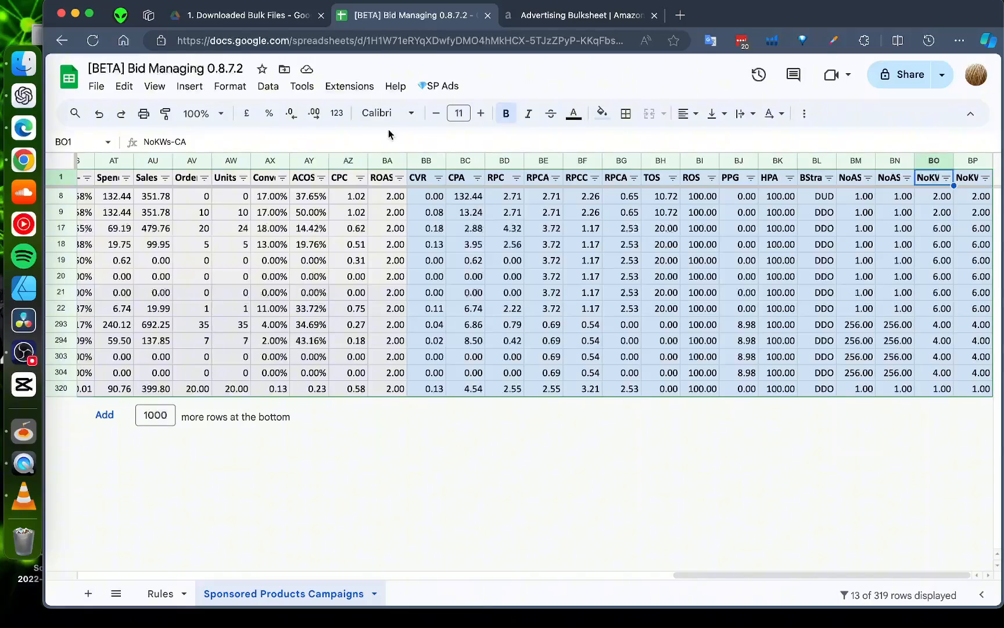
{"action": "left_click", "coordinate": [962, 175]}
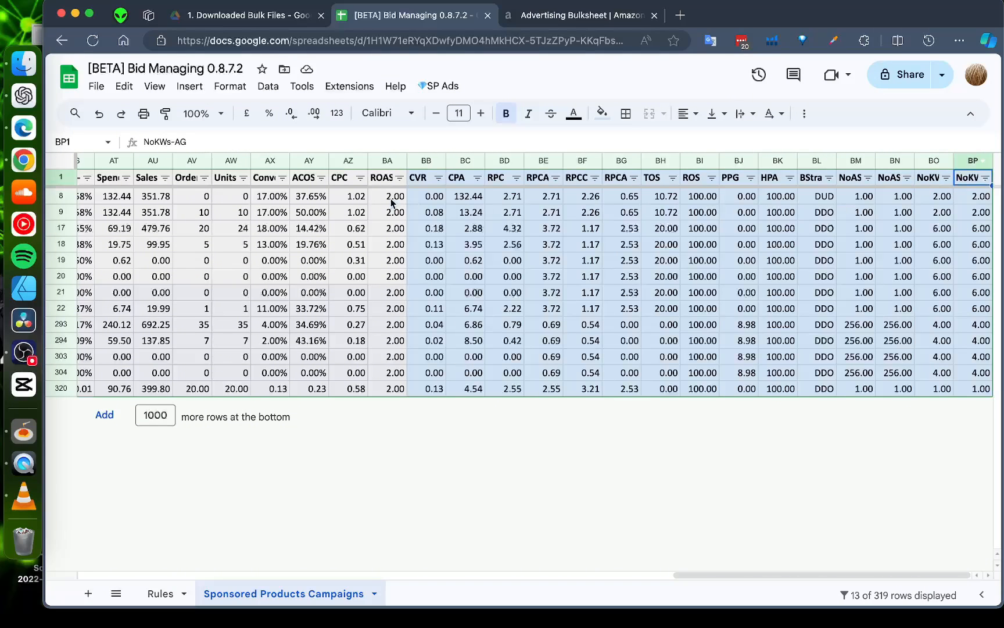
- Review the "Recalc Bid if Placem Adjust" rule on the Rules sheet, checking its NoASINsAG and HPA conditions and its formula
{"action": "left_click", "coordinate": [167, 594]}
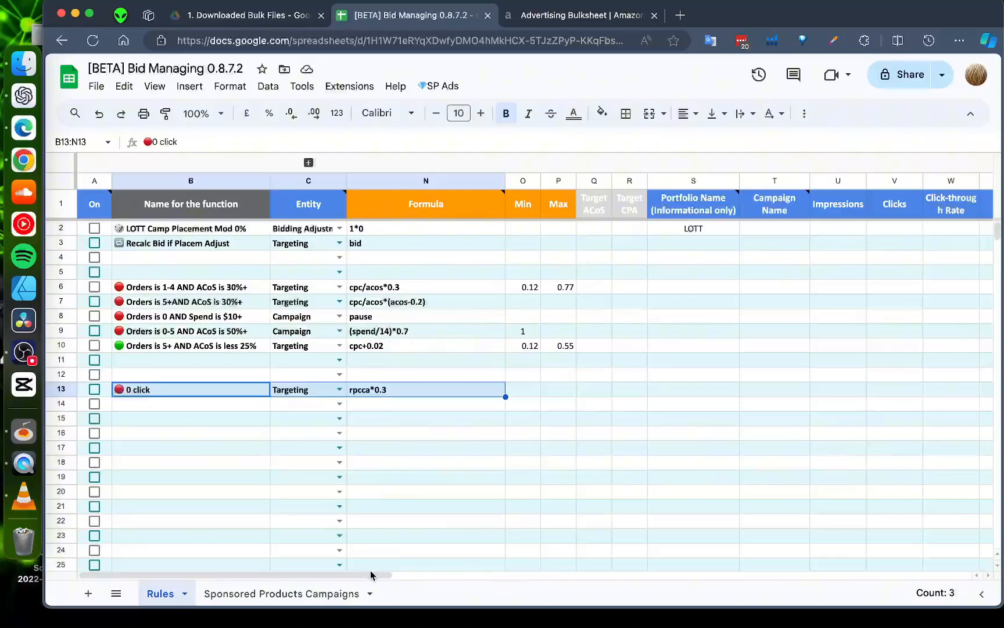
{"action": "left_click_drag", "start_coordinate": [371, 572], "coordinate": [877, 574]}
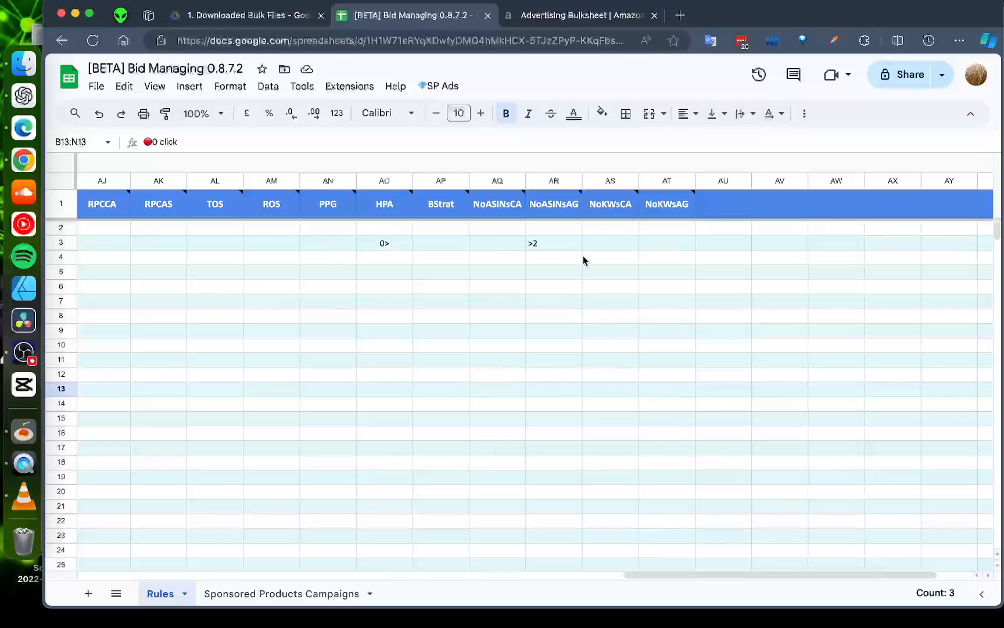
{"action": "left_click", "coordinate": [562, 210]}
{"action": "left_click", "coordinate": [559, 246]}
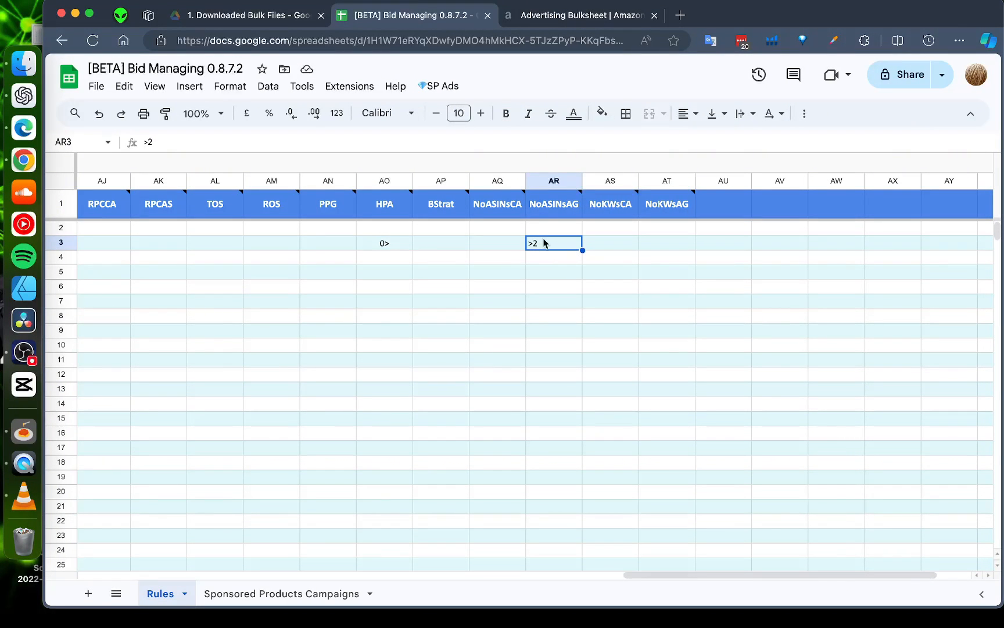
{"action": "left_click", "coordinate": [393, 245]}
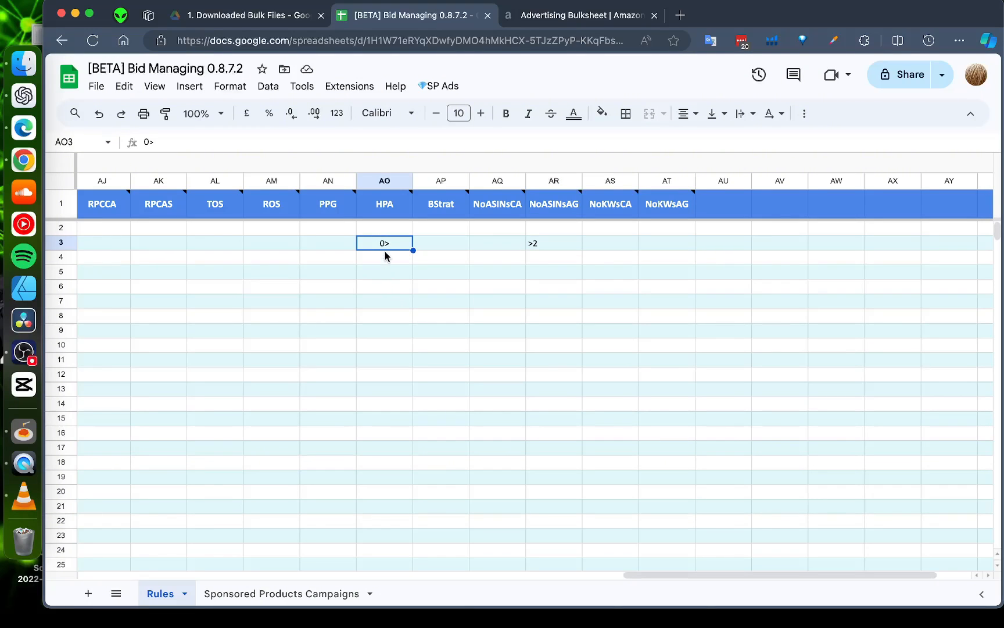
{"action": "mouse_move", "coordinate": [392, 213]}
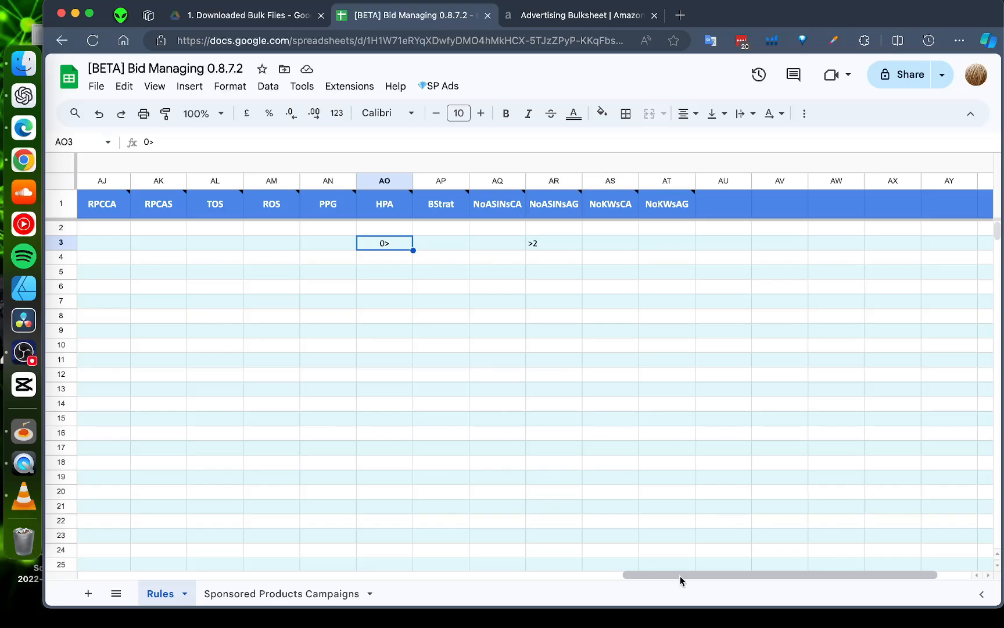
{"action": "left_click_drag", "start_coordinate": [680, 576], "coordinate": [667, 576]}
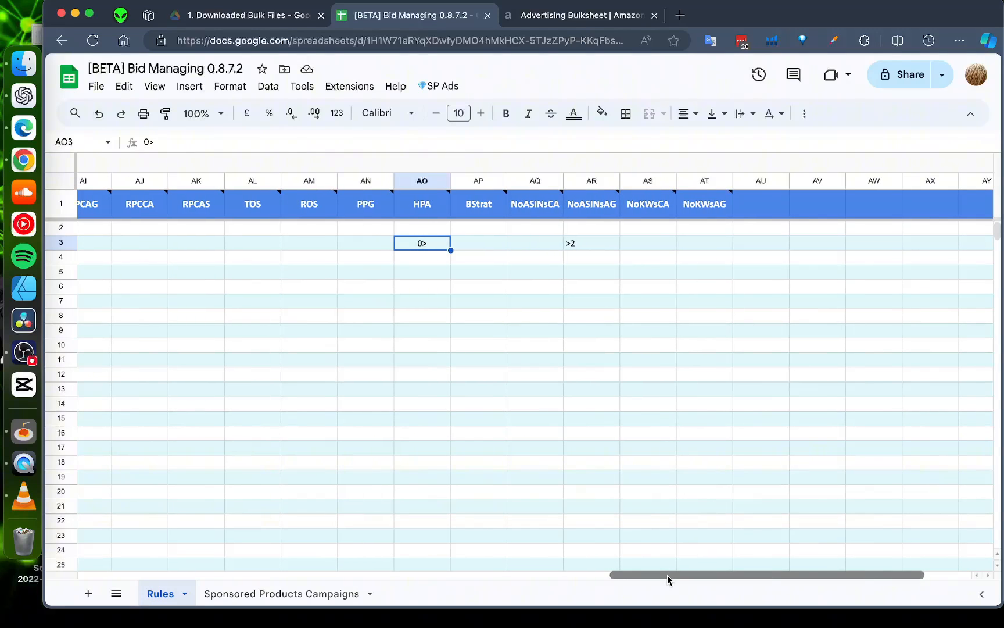
{"action": "left_click", "coordinate": [586, 243]}
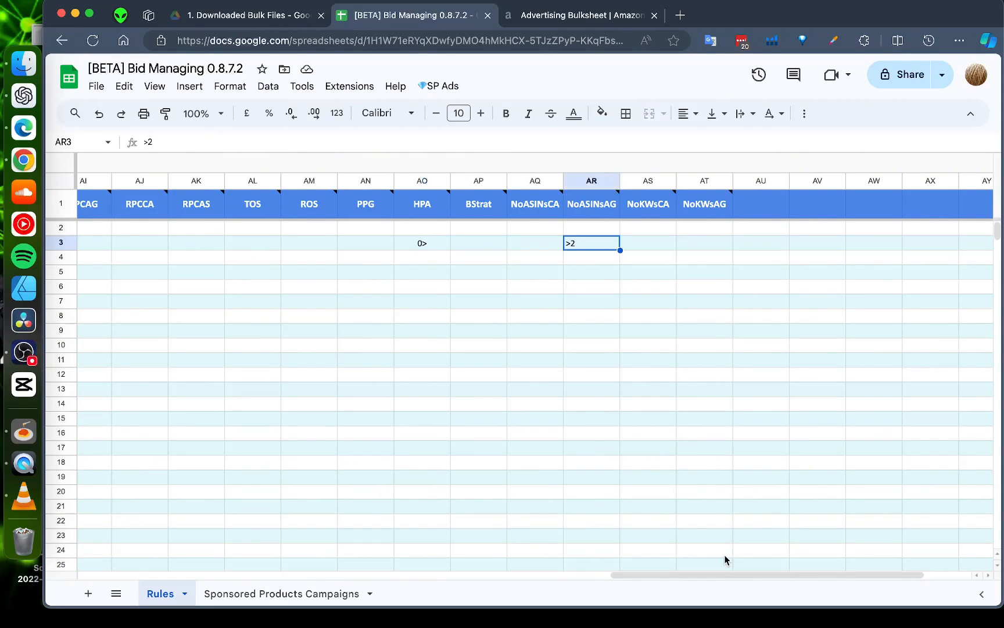
{"action": "left_click_drag", "start_coordinate": [721, 574], "coordinate": [99, 290]}
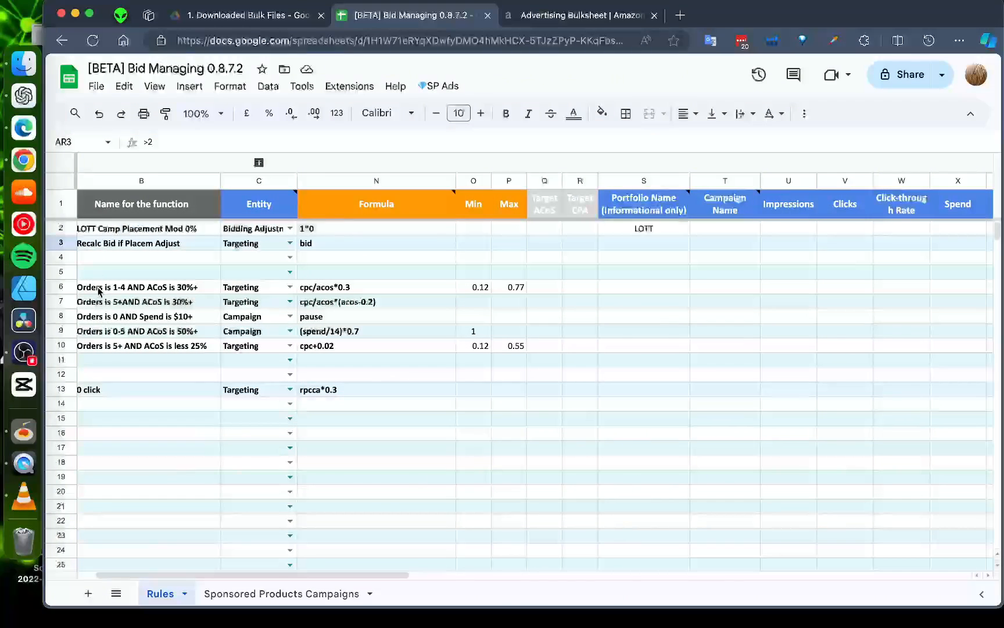
{"action": "left_click", "coordinate": [340, 246]}
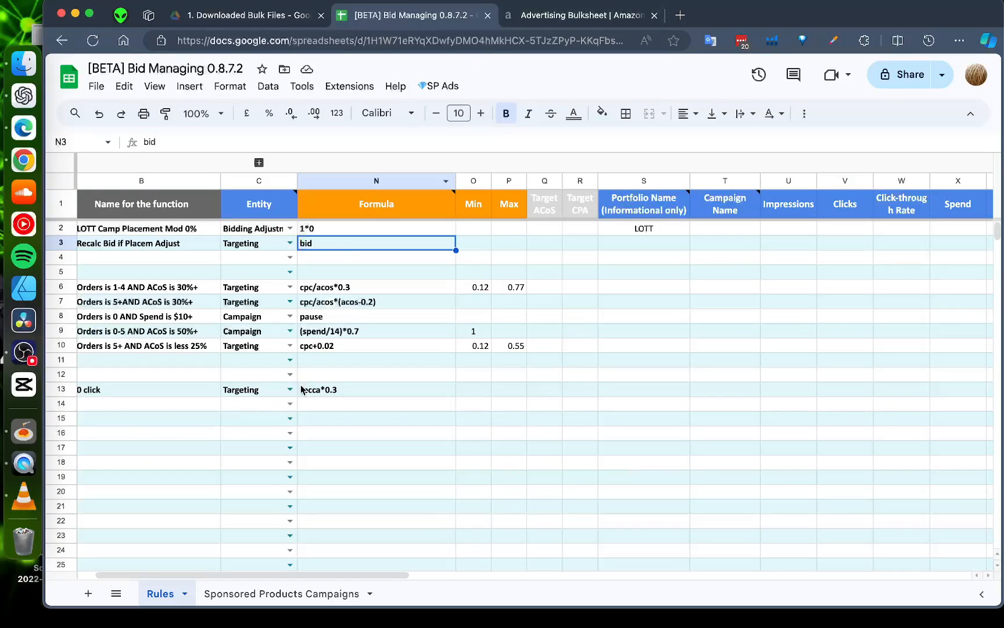
- Check the filtered campaign rows against the rule, examining the HPA values in rows 8 to 304 and NoASINs-CA in rows 8 to 22
{"action": "left_click", "coordinate": [291, 602]}
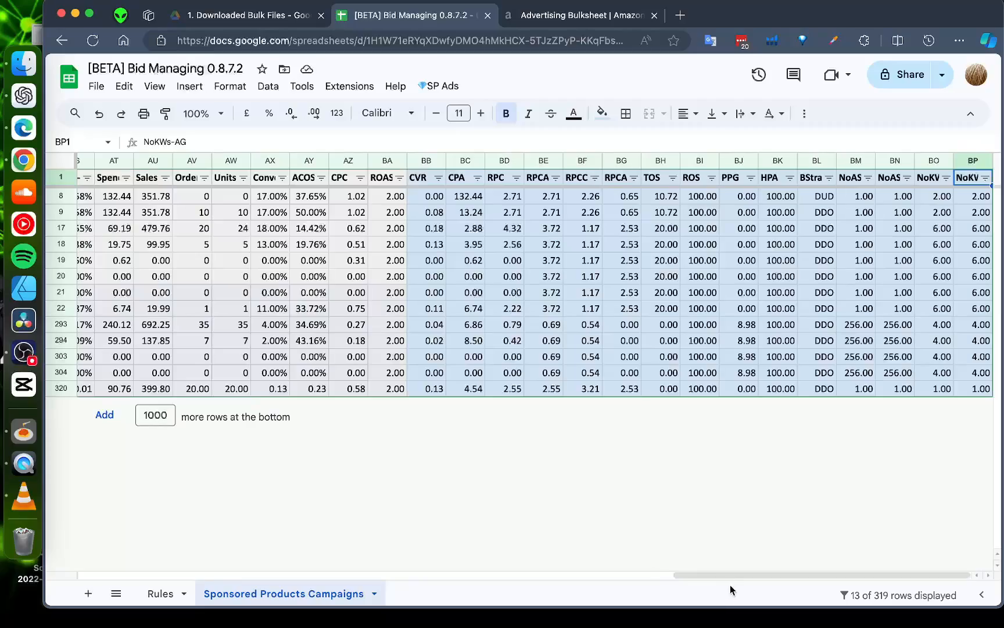
{"action": "left_click_drag", "start_coordinate": [730, 574], "coordinate": [884, 574]}
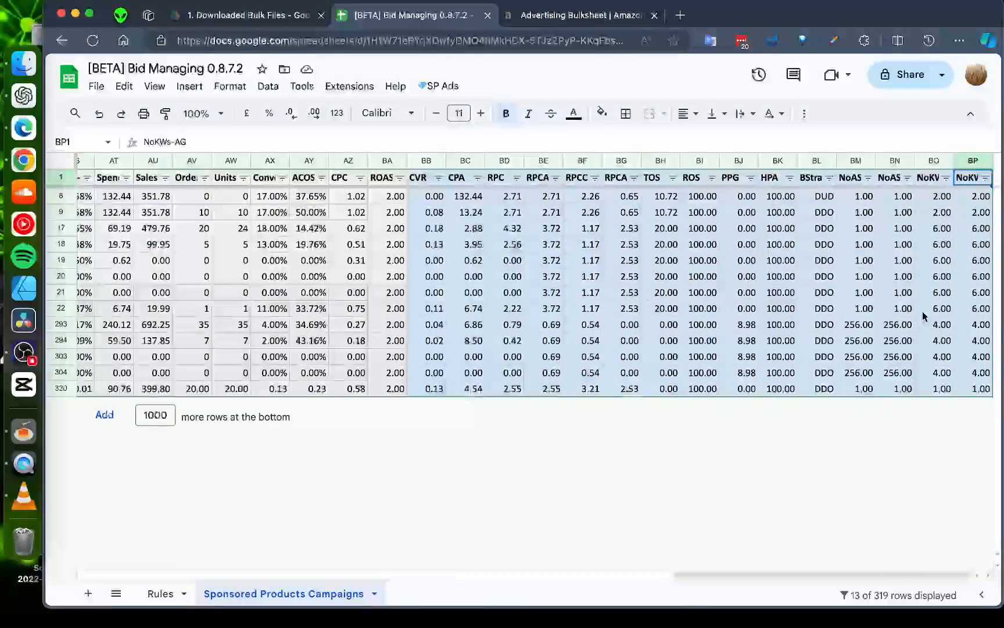
{"action": "left_click_drag", "start_coordinate": [781, 197], "coordinate": [776, 379]}
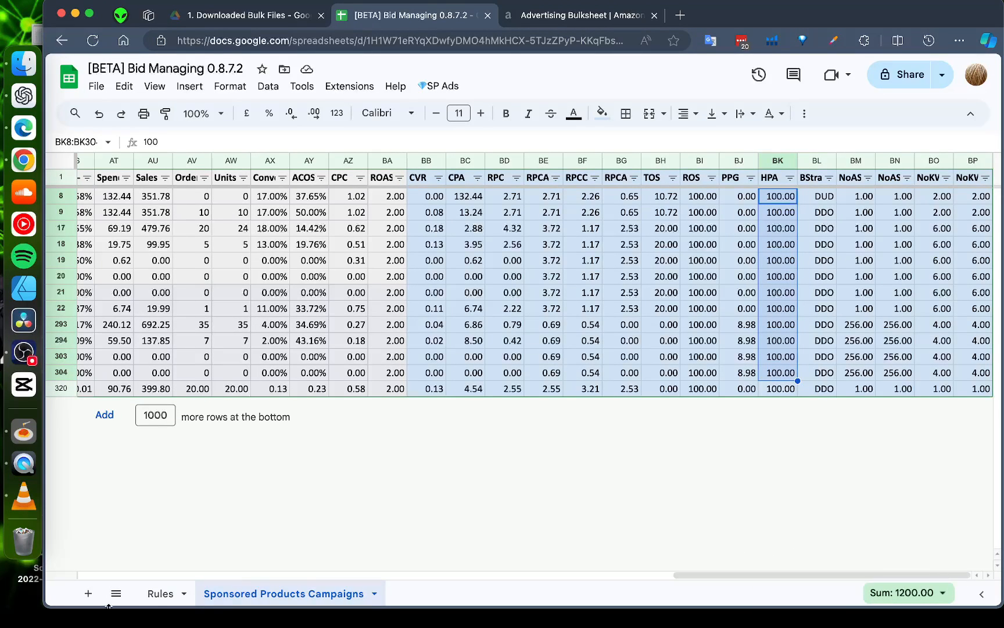
{"action": "left_click", "coordinate": [160, 594]}
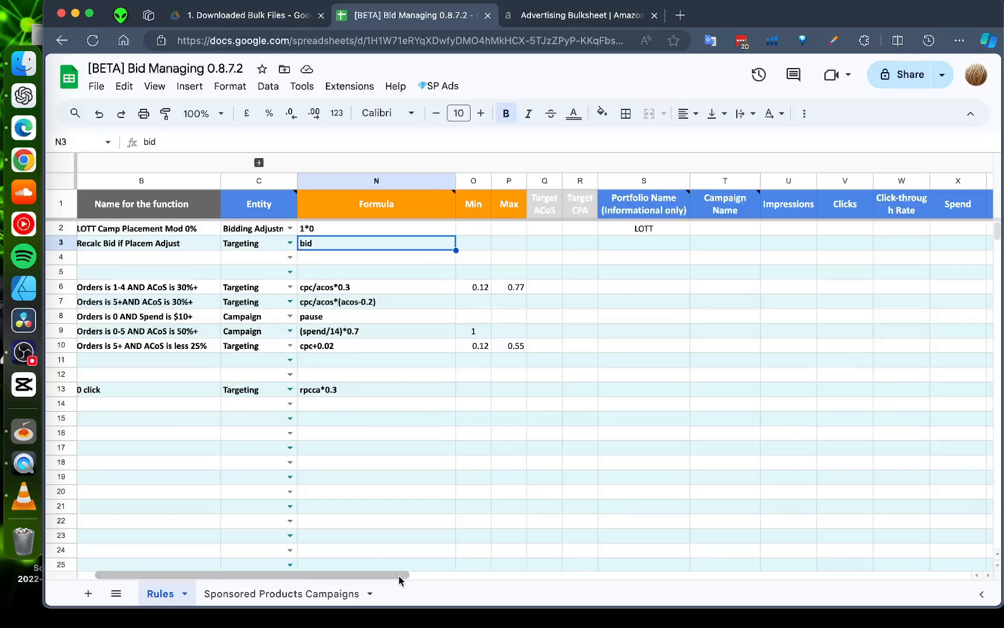
{"action": "mouse_move", "coordinate": [399, 575]}
{"action": "left_mouse_down"}
{"action": "mouse_move", "coordinate": [866, 574]}
{"action": "mouse_move", "coordinate": [400, 575]}
{"action": "left_mouse_up"}
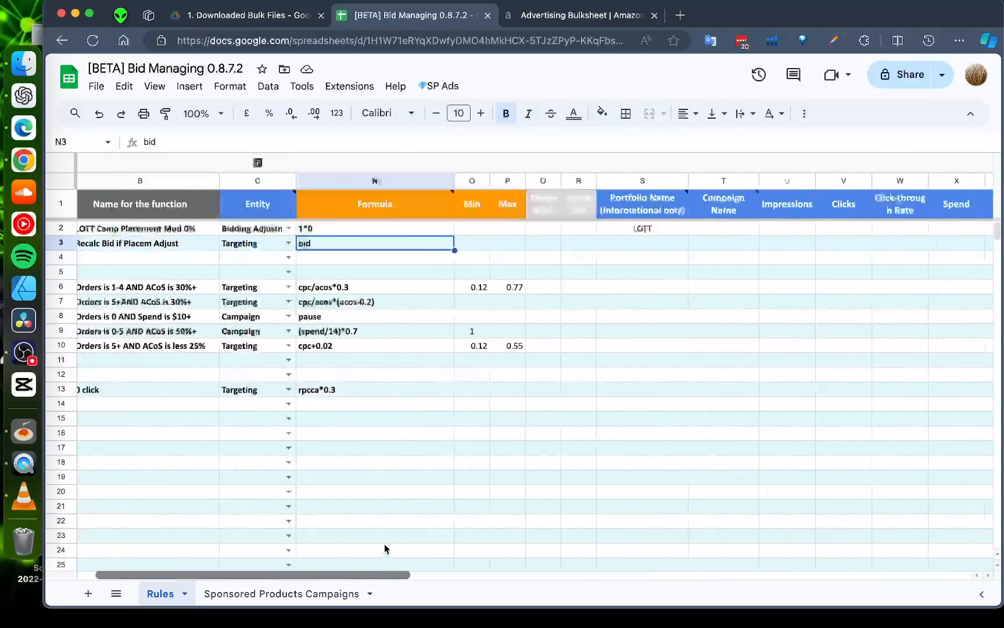
{"action": "left_click", "coordinate": [321, 594]}
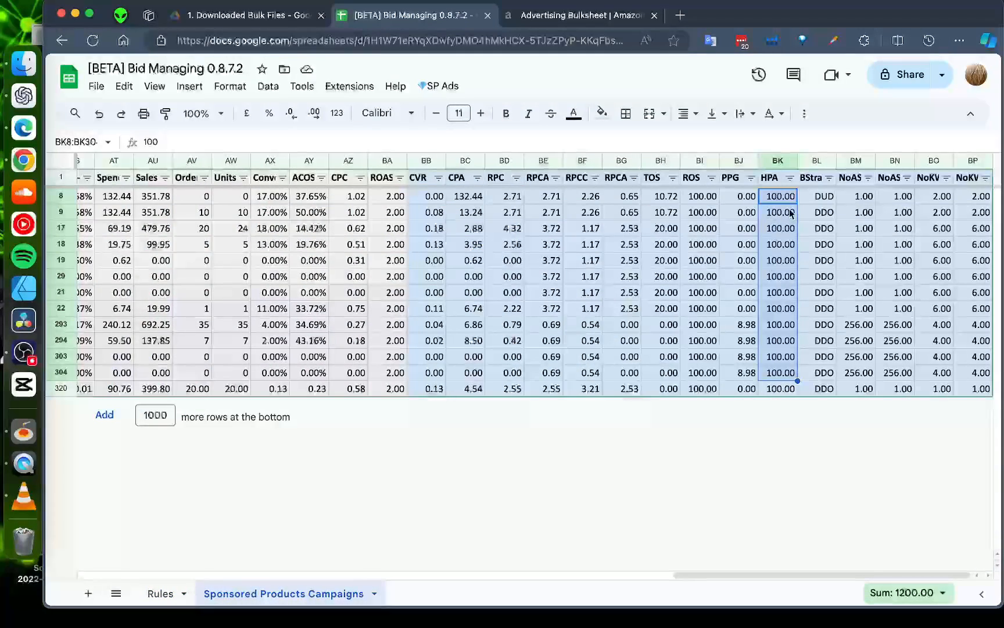
{"action": "left_click_drag", "start_coordinate": [859, 196], "coordinate": [858, 310]}
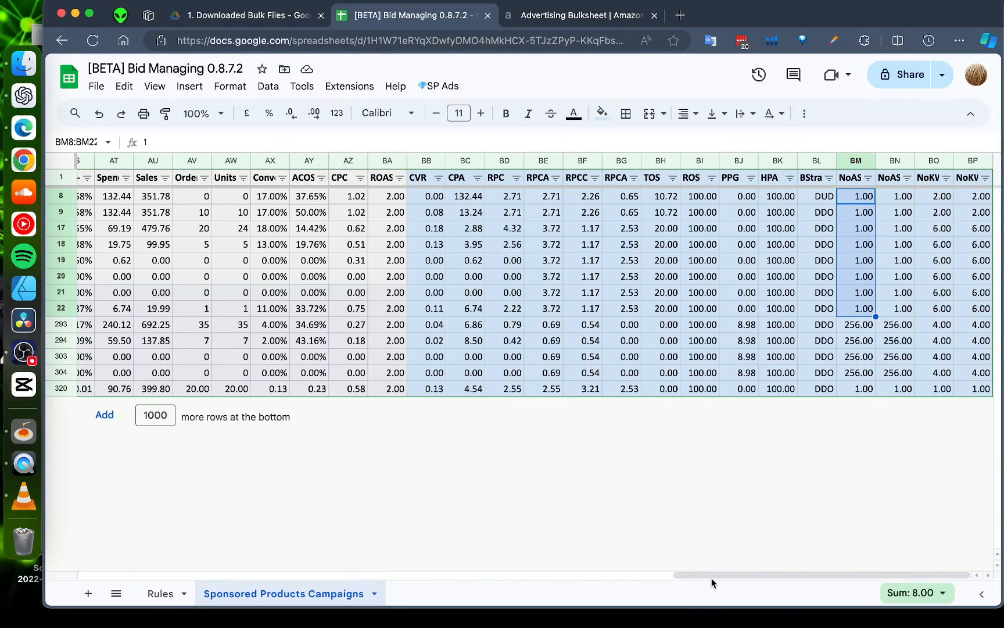
- Copy the "+gaming tee" keyword's bid from AD9 into its tCPC cell AE9
{"action": "left_click_drag", "start_coordinate": [712, 575], "coordinate": [433, 536]}
{"action": "left_click", "coordinate": [362, 213]}
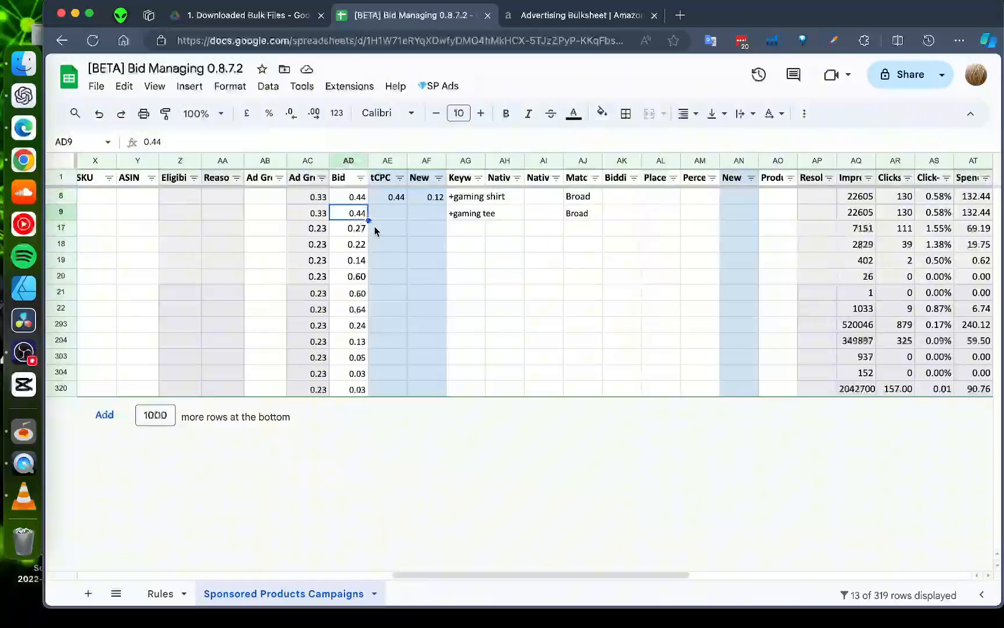
{"action": "key", "text": "cmd+c"}
{"action": "key", "text": "Right"}
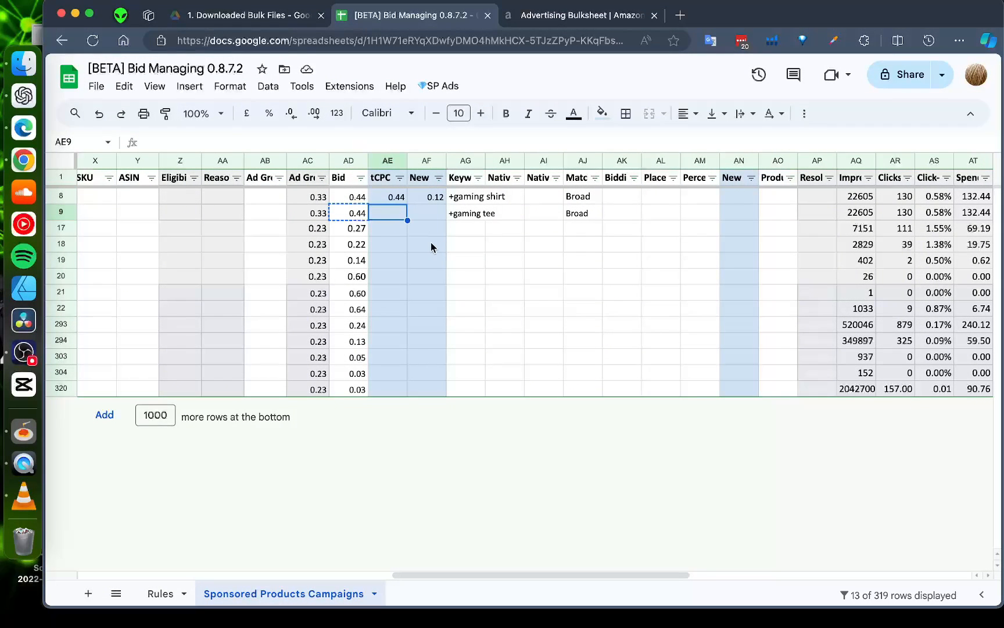
{"action": "key", "text": "super+v"}
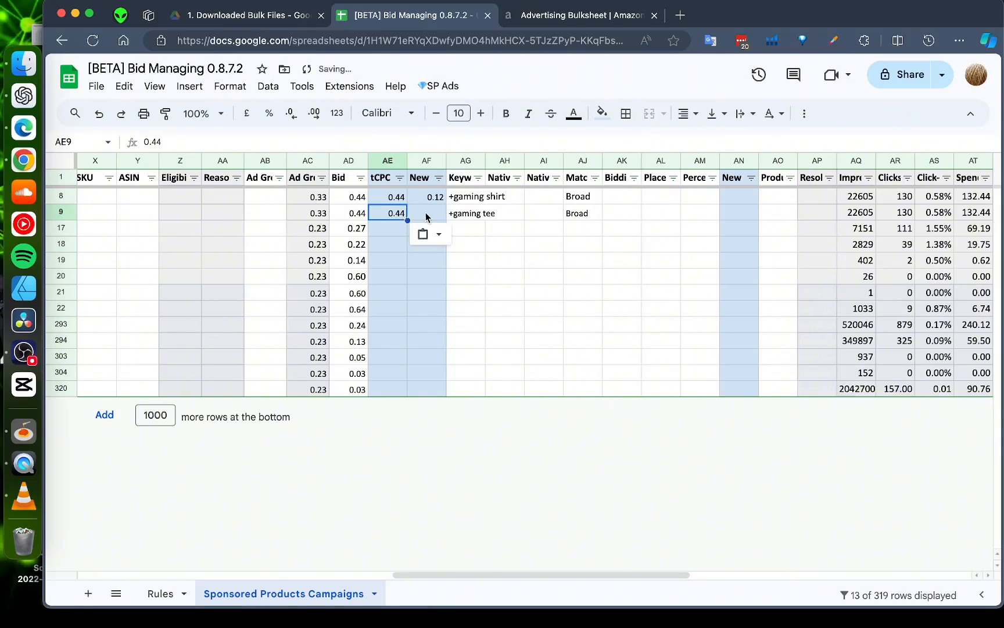
- Enter 0.24 as the new bid of the "+gaming tee" keyword in AF9 and compare it with the row's tCPC and bid
{"action": "left_click", "coordinate": [426, 217]}
{"action": "type", "text": "0."}
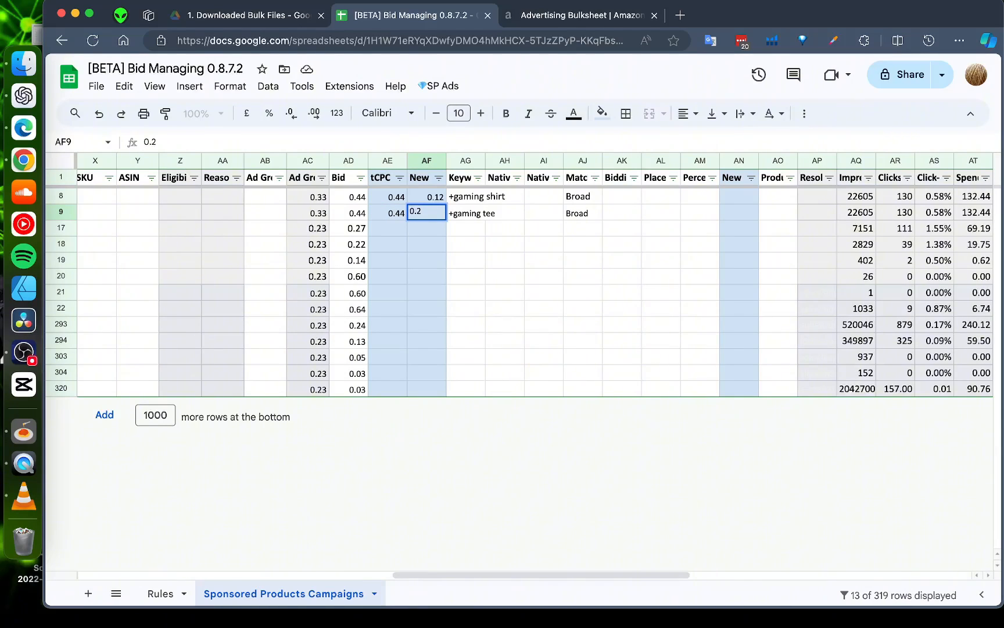
{"action": "type", "text": "24"}
{"action": "key", "text": "Return"}
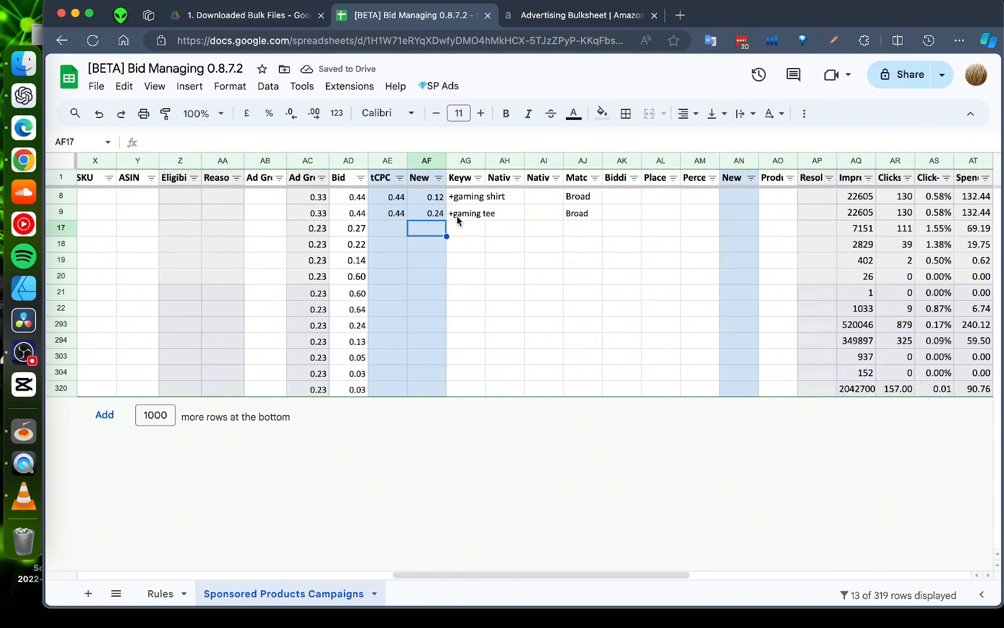
{"action": "left_click", "coordinate": [391, 212]}
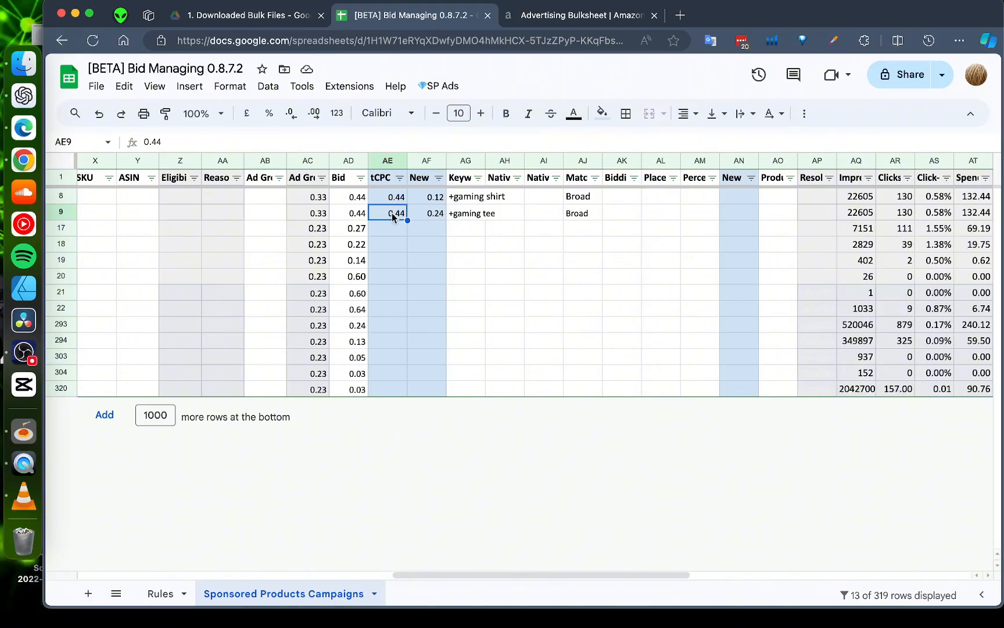
{"action": "left_click", "coordinate": [348, 218]}
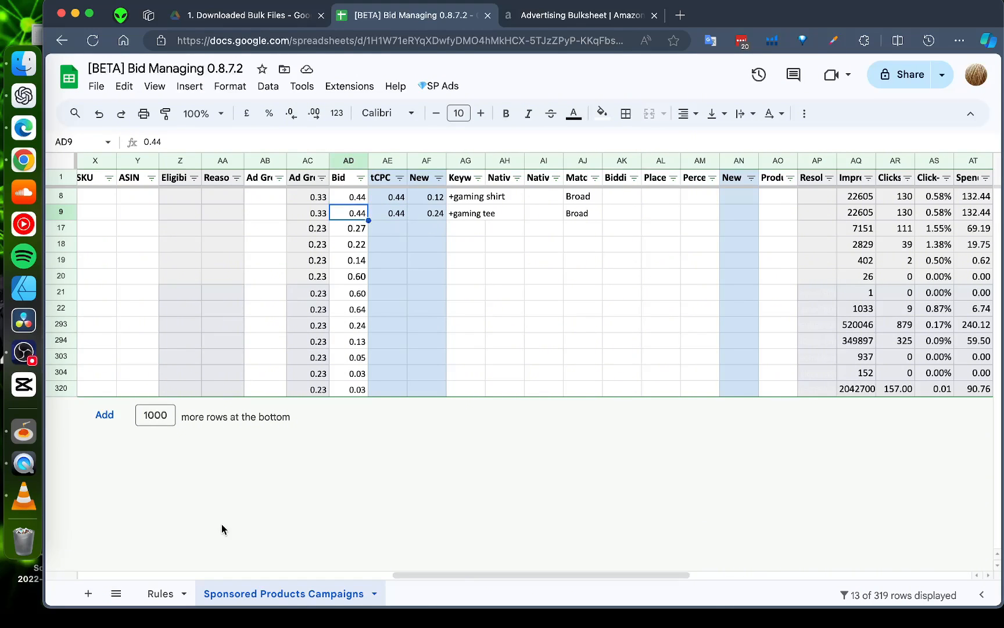
- Enable the "LOTT Camp Placement Mod 0%" rule on the Rules sheet
{"action": "left_click", "coordinate": [161, 593]}
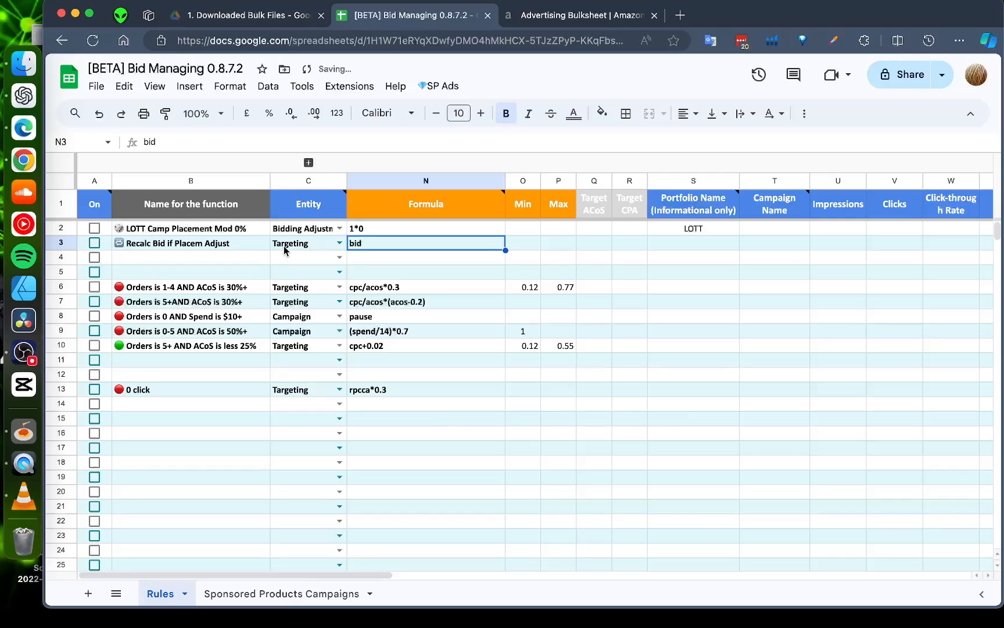
{"action": "left_click", "coordinate": [715, 232]}
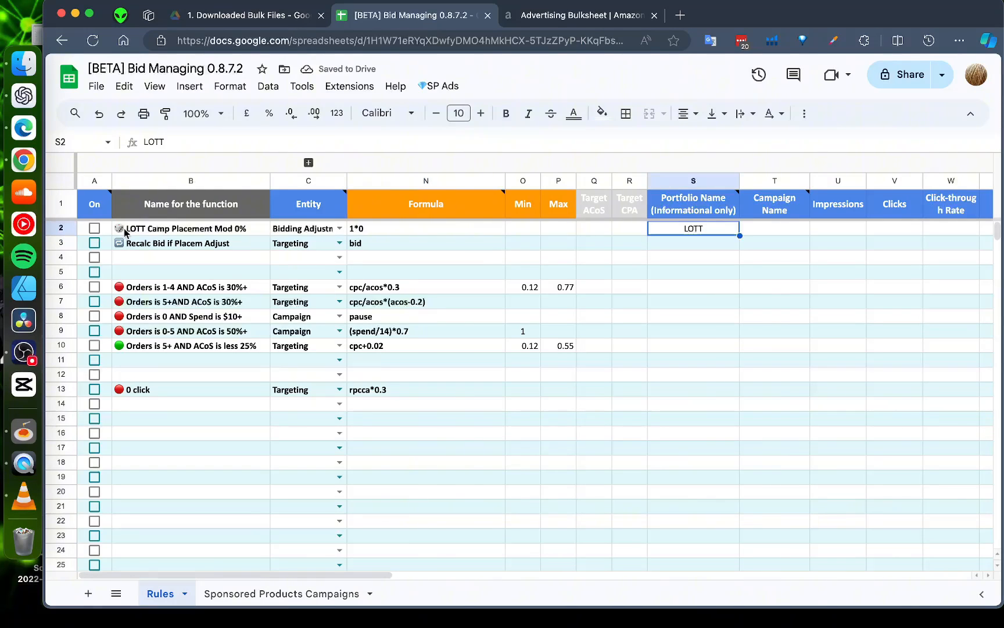
{"action": "left_click", "coordinate": [94, 229]}
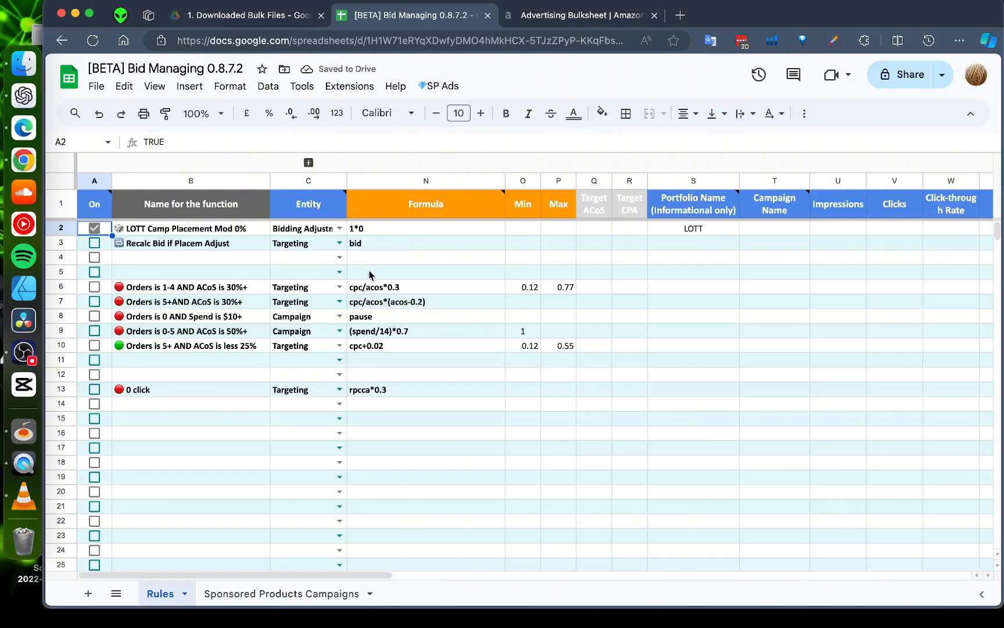
- Try 0 as the formula of the "LOTT Camp Placement Mod 0%" rule
{"action": "left_click", "coordinate": [402, 231]}
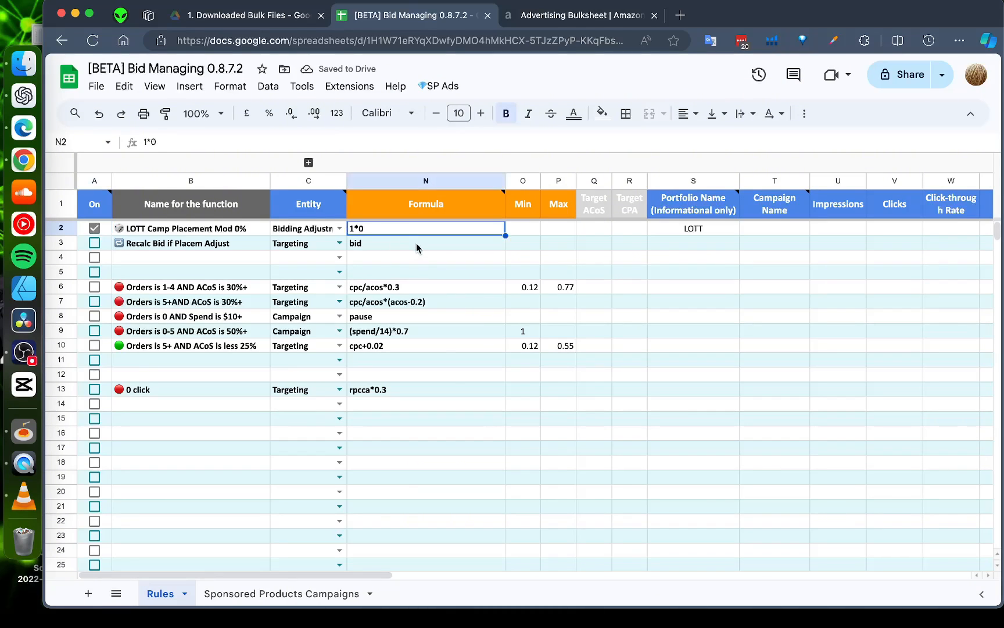
{"action": "type", "text": "0"}
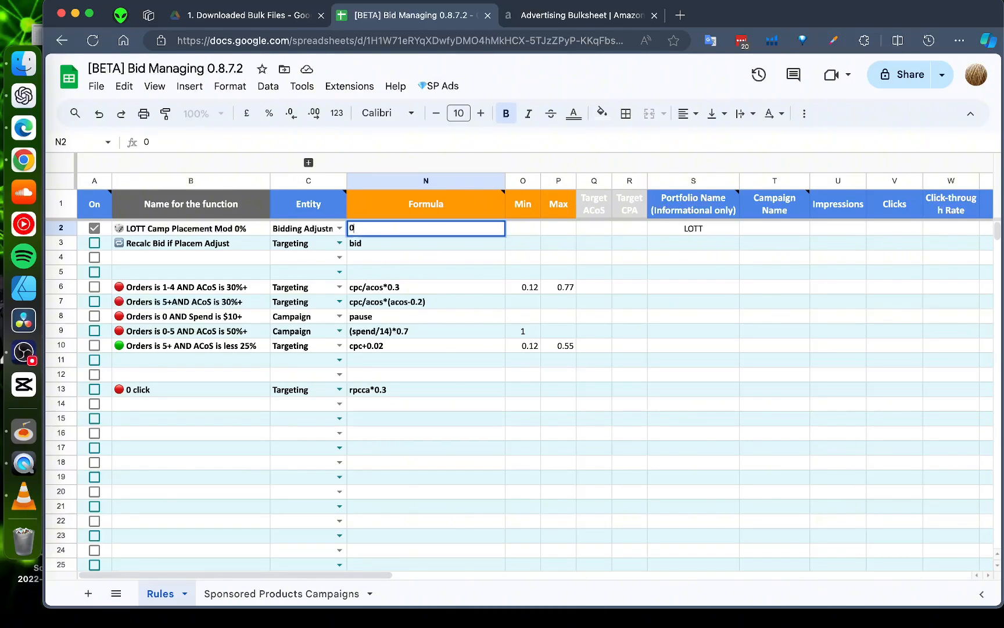
{"action": "key", "text": "Return"}
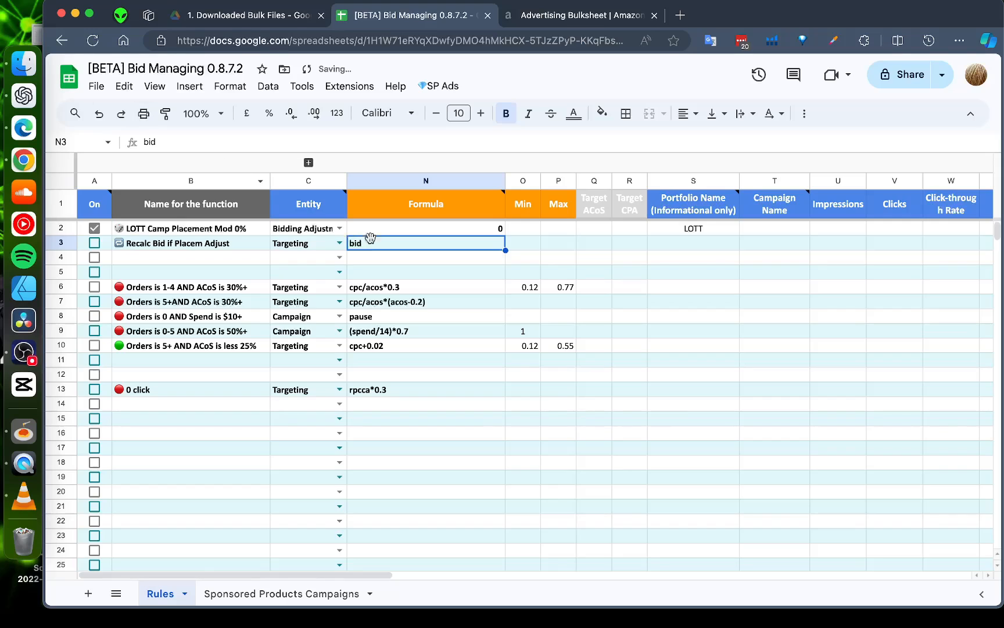
- Set the "LOTT Camp Placement Mod 0%" rule's formula to bid*0 and check its entity options
{"action": "left_click", "coordinate": [397, 231]}
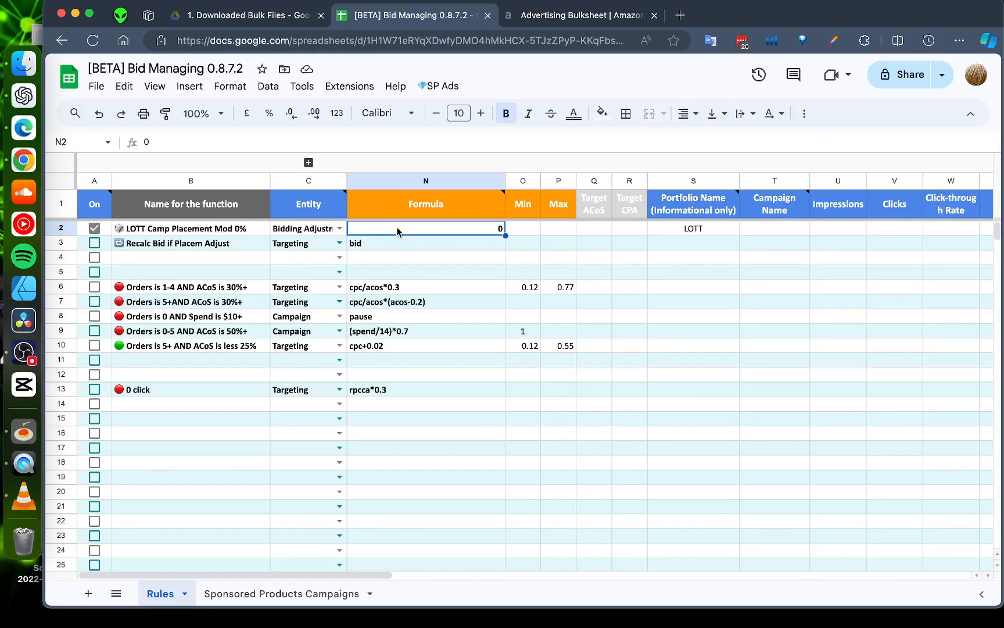
{"action": "type", "text": "bid"}
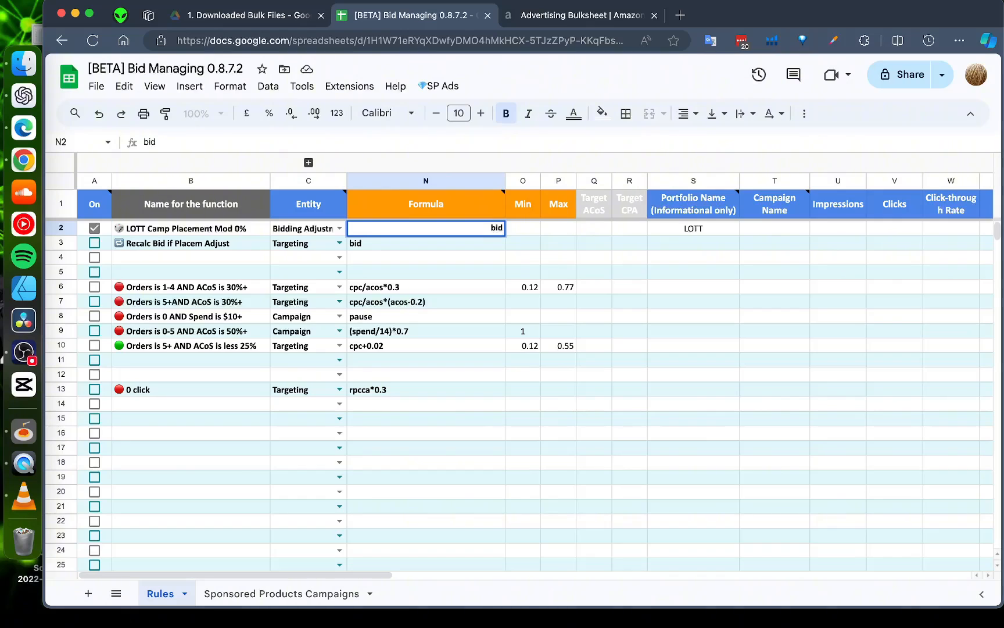
{"action": "type", "text": "*0"}
{"action": "key", "text": "Return"}
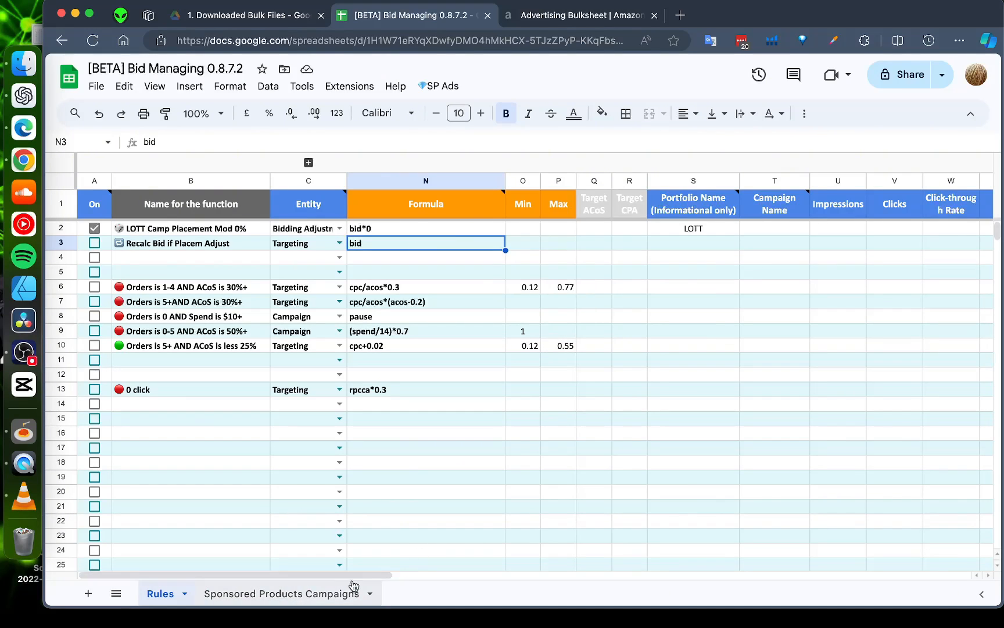
{"action": "left_click_drag", "start_coordinate": [374, 576], "coordinate": [198, 569]}
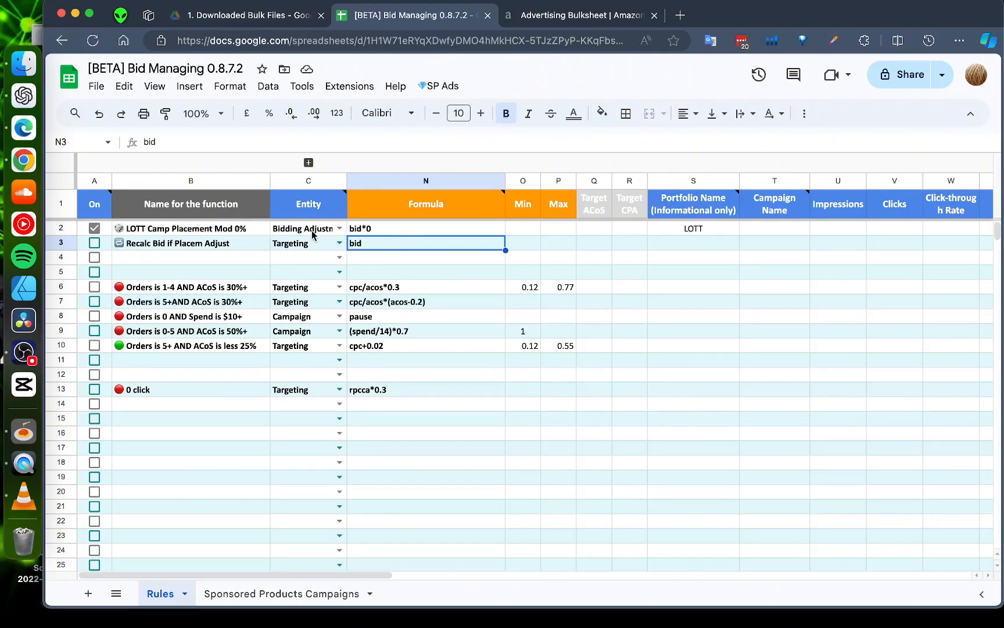
{"action": "left_click", "coordinate": [191, 233]}
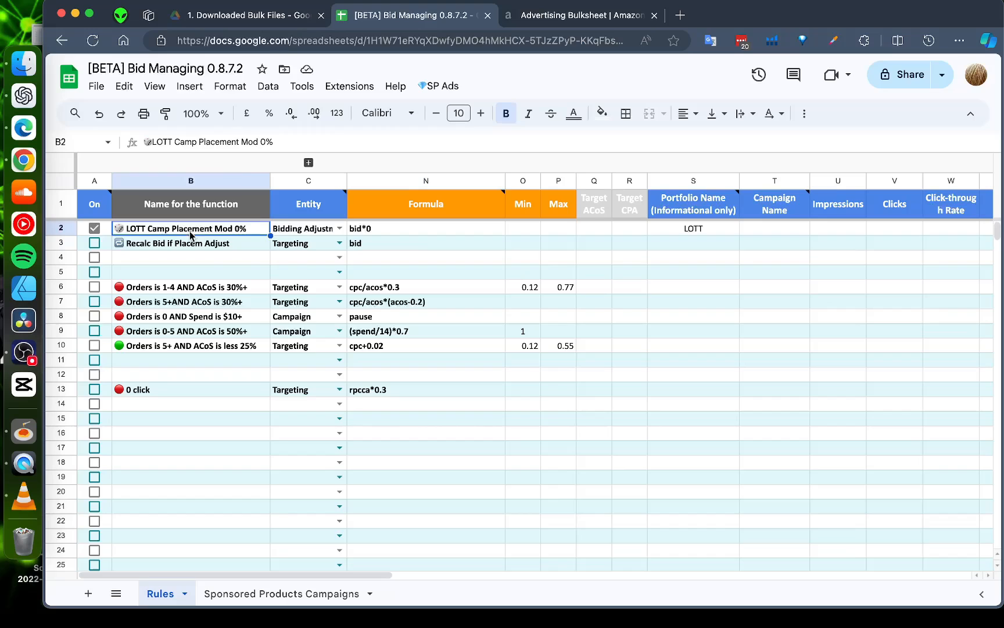
{"action": "left_click", "coordinate": [391, 232]}
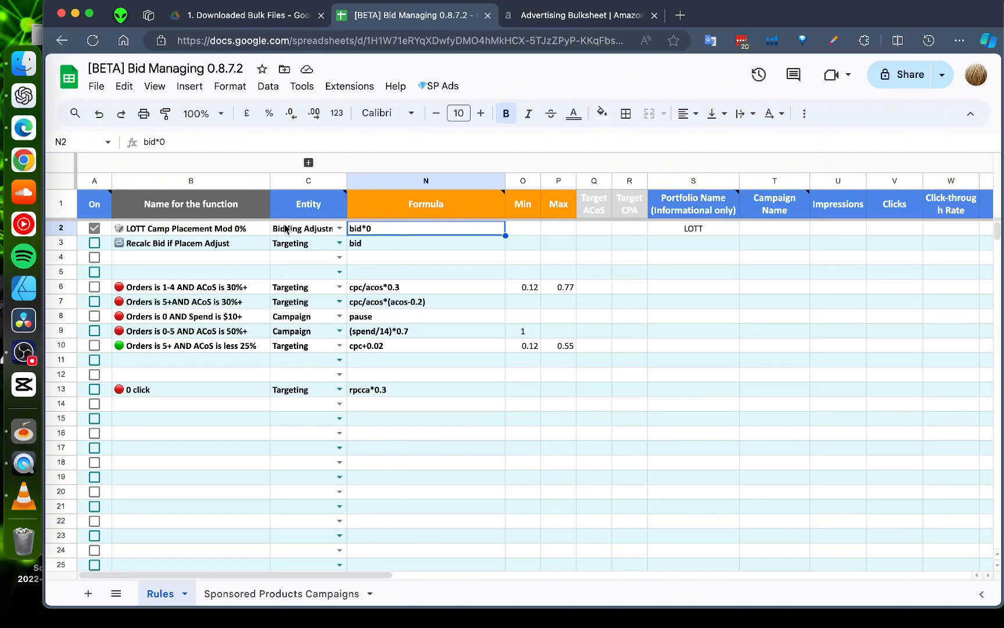
{"action": "left_click", "coordinate": [337, 228]}
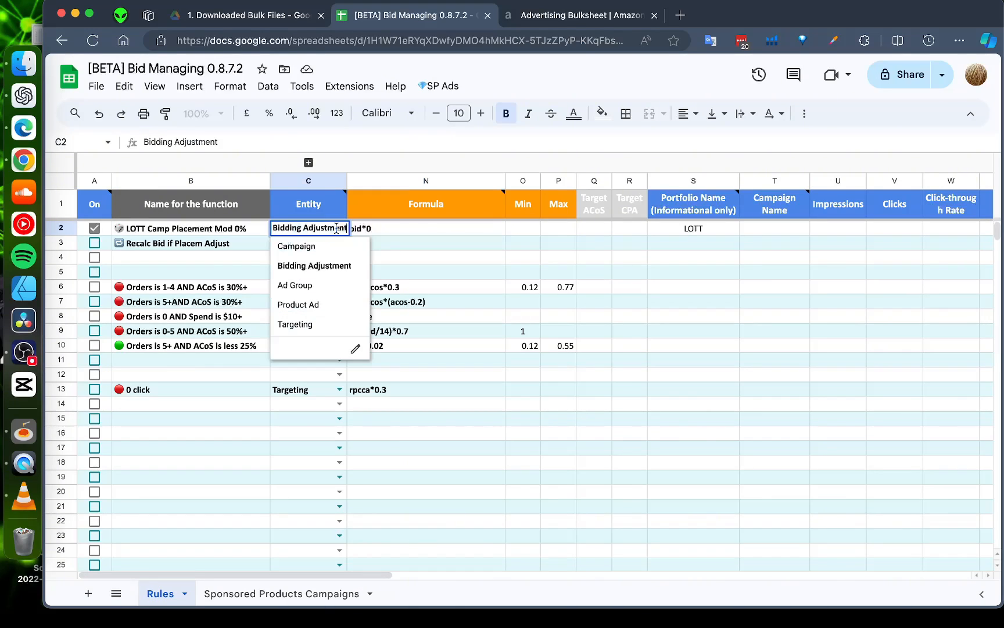
{"action": "left_click", "coordinate": [452, 235]}
- Set the LOTT rule's Portfolio Name condition in S2 to Lottery
{"action": "left_click", "coordinate": [686, 240]}
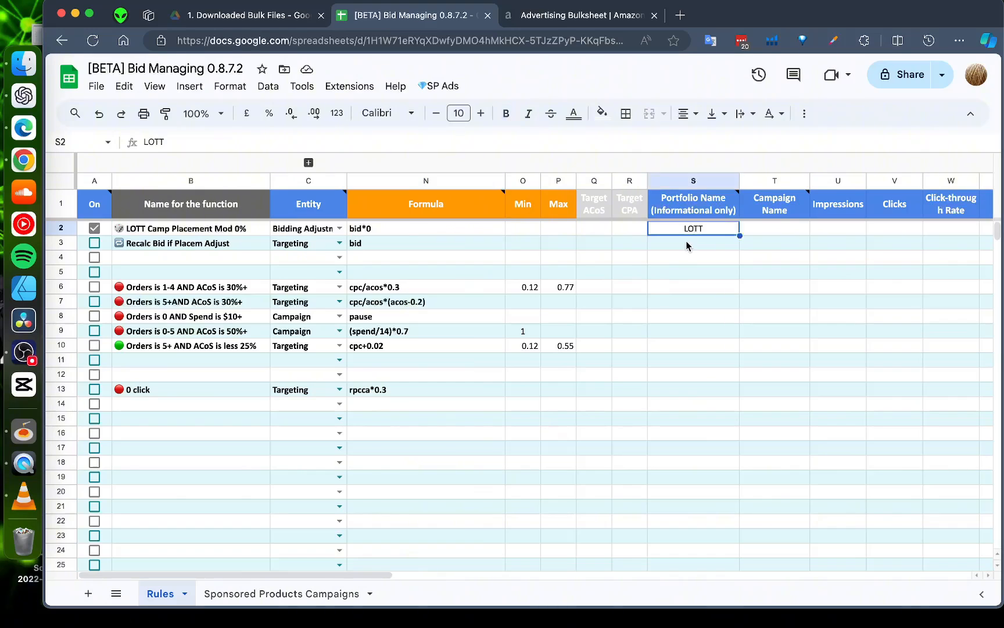
{"action": "mouse_move", "coordinate": [732, 194]}
{"action": "key", "text": "BackSpace"}
{"action": "type", "text": "Lott"}
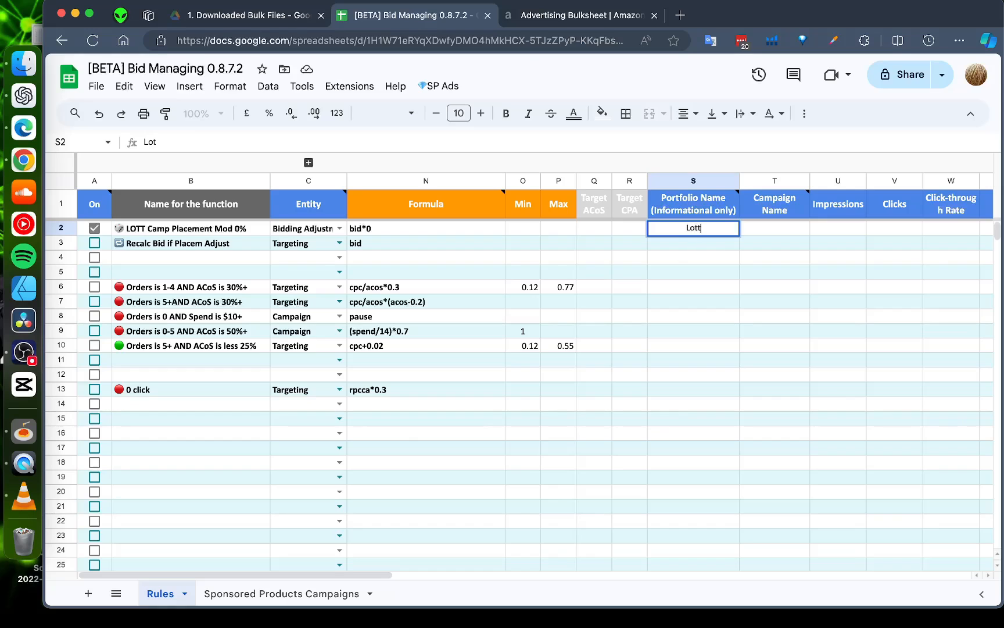
{"action": "type", "text": "ery"}
{"action": "key", "text": "Return"}
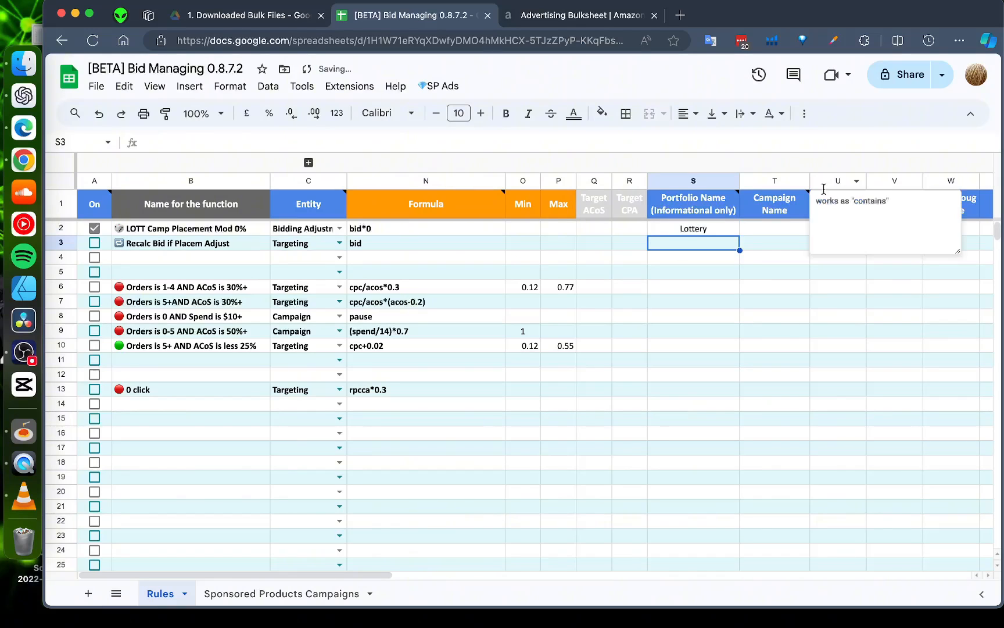
- Clear the LOTT rule's Portfolio Name condition and enter lott as its Campaign Name condition in T2
{"action": "left_click", "coordinate": [705, 230]}
{"action": "left_click", "coordinate": [758, 228]}
{"action": "type", "text": "ti"}
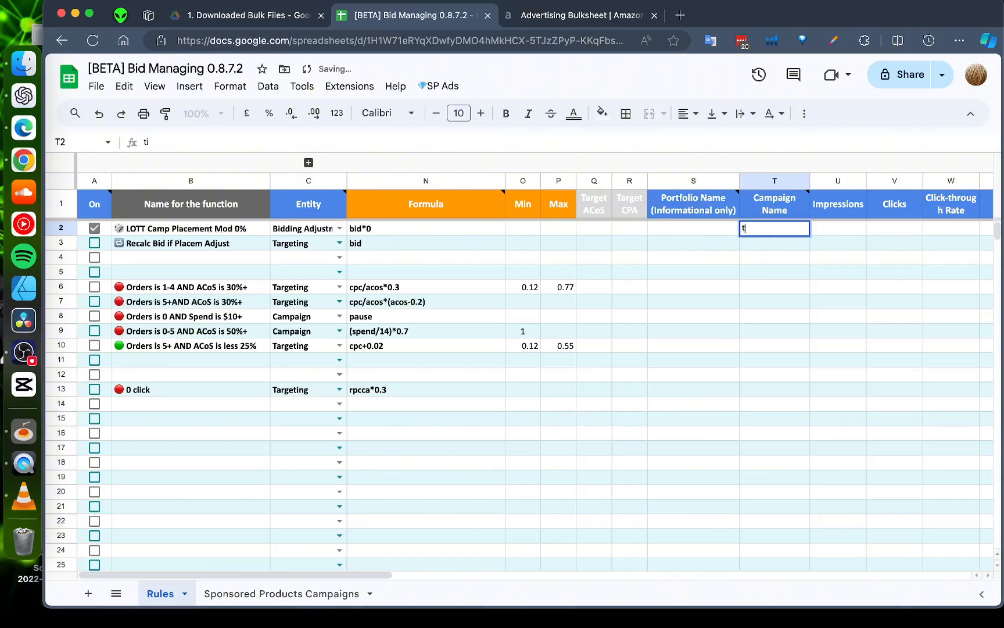
{"action": "key", "text": "BackSpace"}
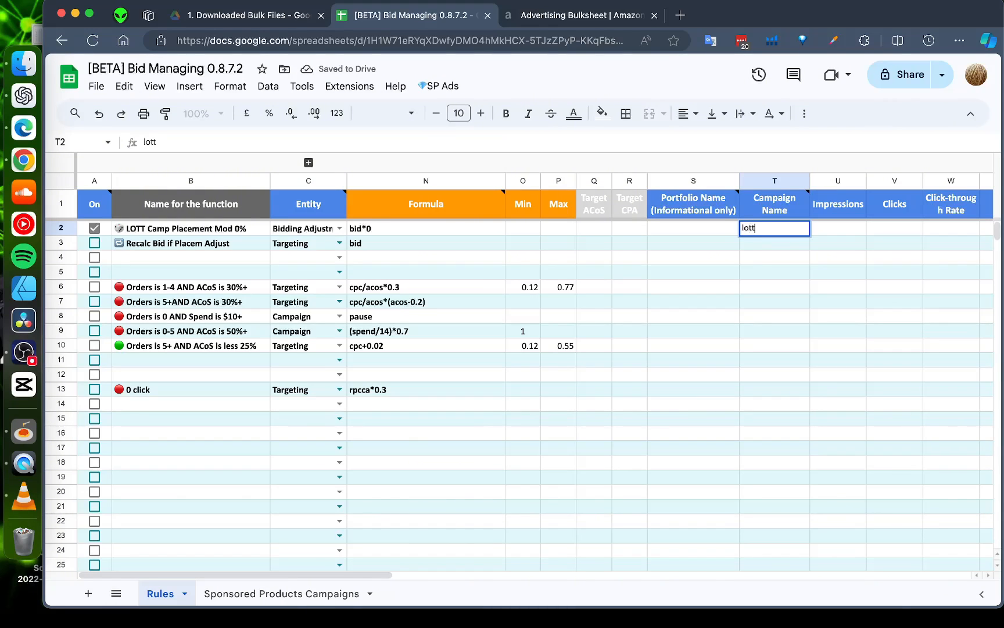
{"action": "key", "text": "Return"}
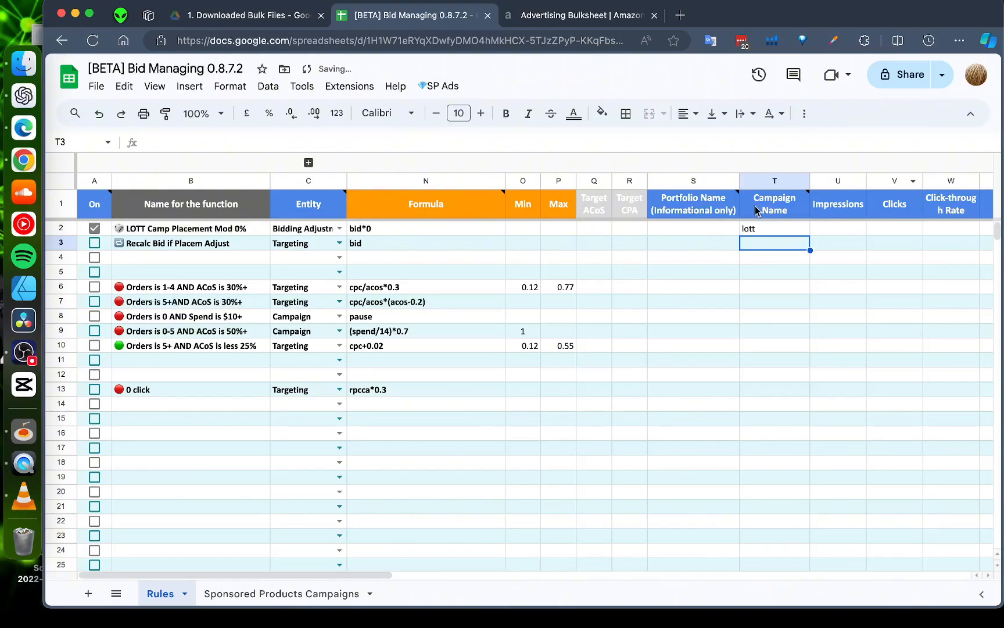
- Centre-align the whole Campaign Name column T
{"action": "left_click", "coordinate": [769, 179]}
{"action": "left_click", "coordinate": [688, 113]}
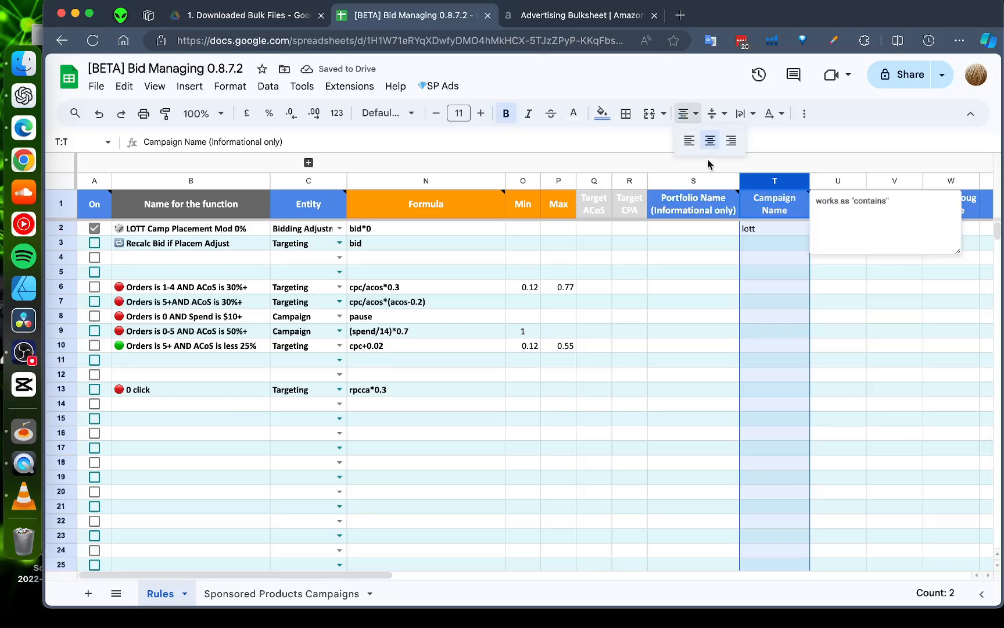
{"action": "left_click", "coordinate": [710, 140]}
{"action": "left_click", "coordinate": [807, 299]}
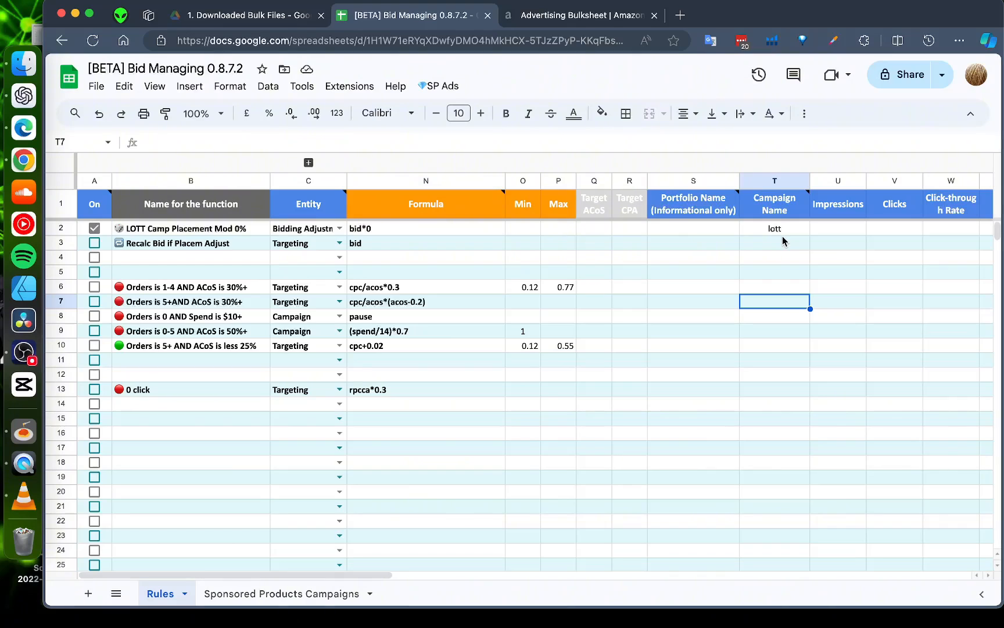
- Review the Campaign Name header's note alongside the LOTT rule's campaign condition, name and formula
{"action": "left_click", "coordinate": [773, 216]}
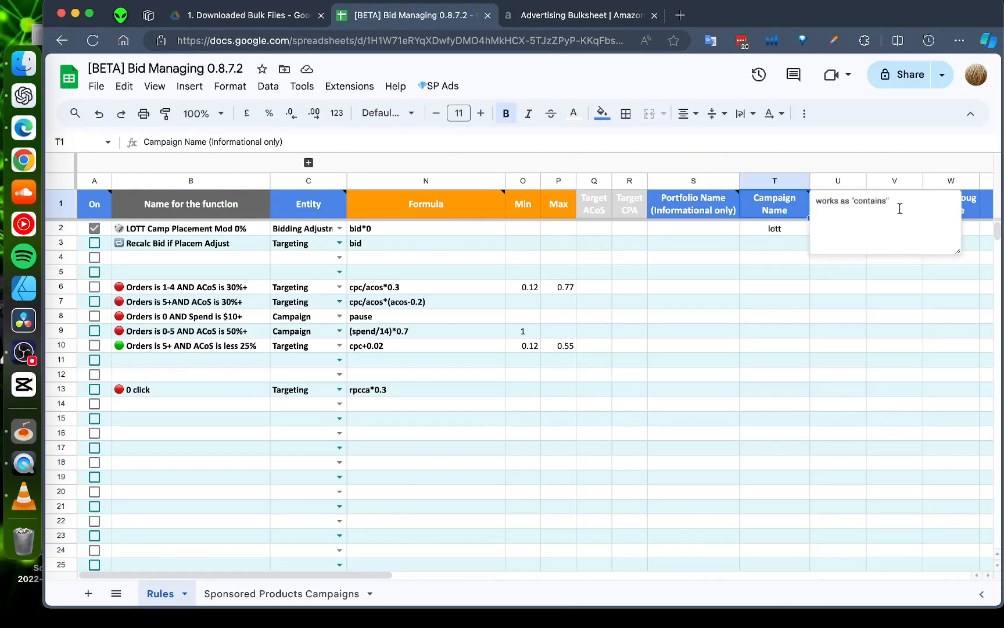
{"action": "left_click", "coordinate": [775, 234]}
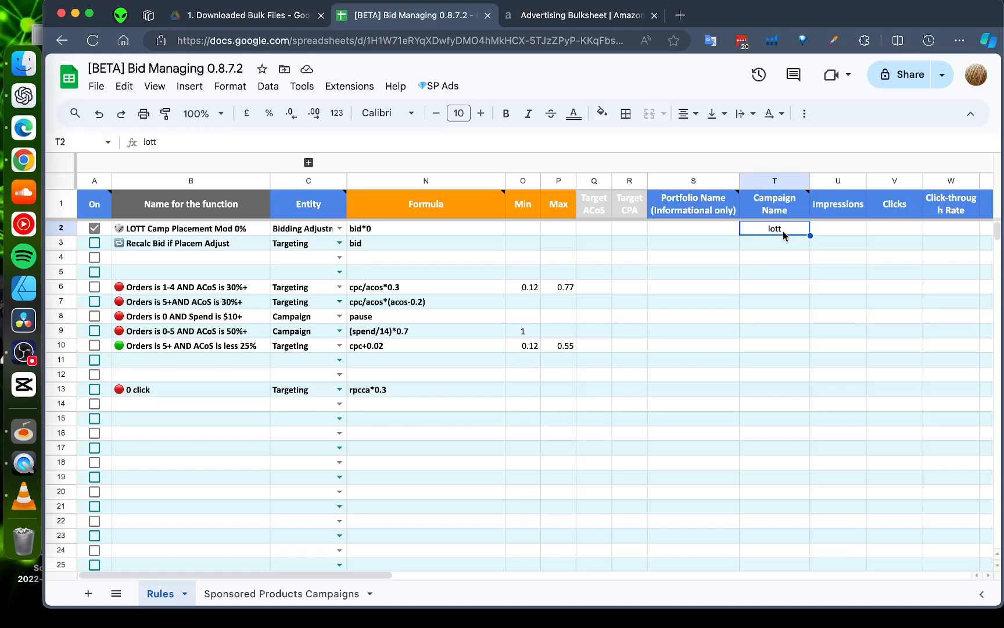
{"action": "left_click", "coordinate": [782, 201]}
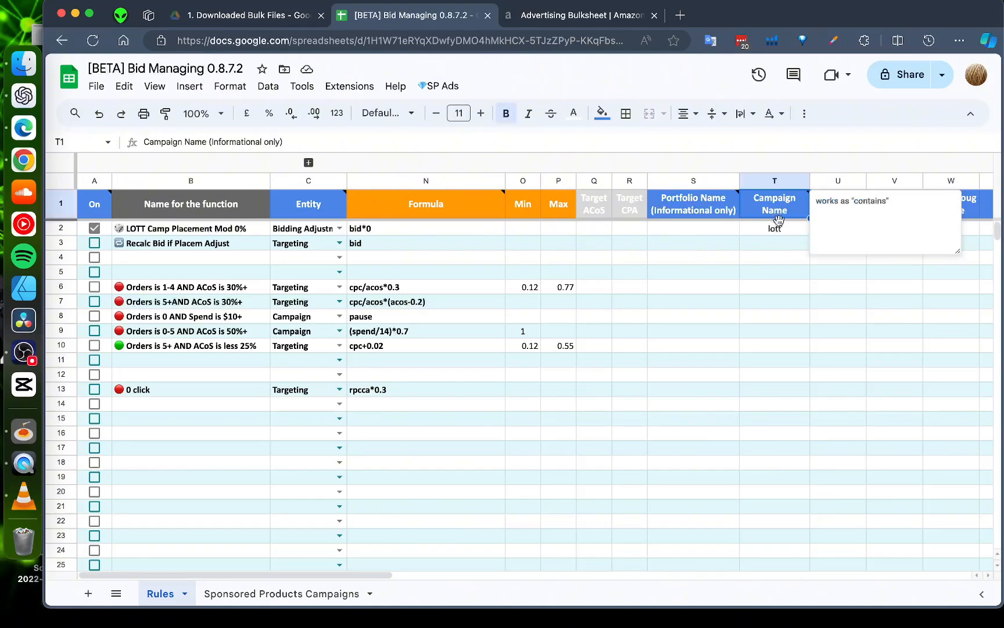
{"action": "left_click", "coordinate": [780, 231]}
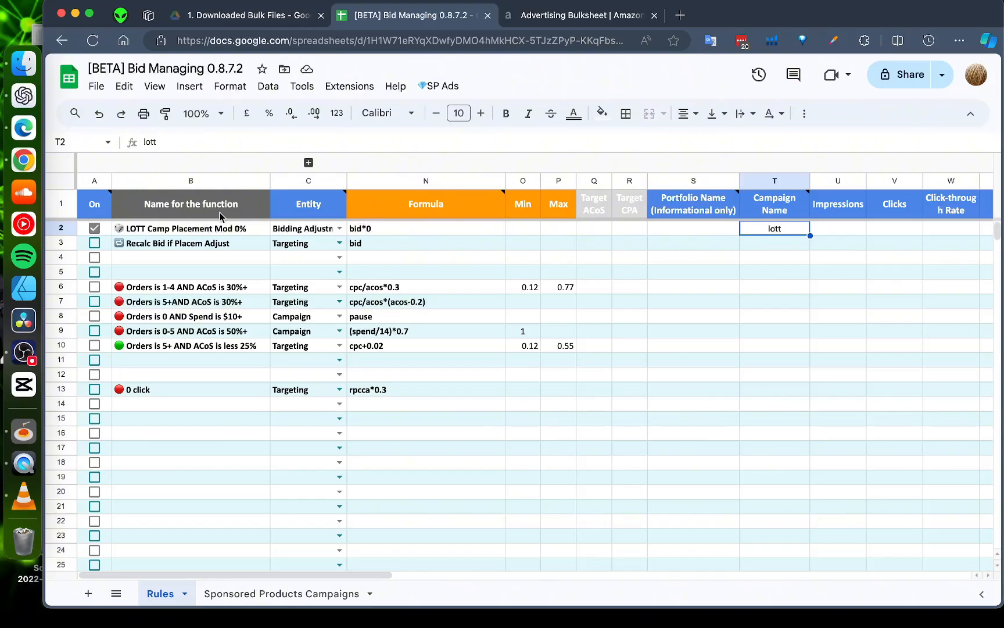
{"action": "left_click", "coordinate": [197, 229]}
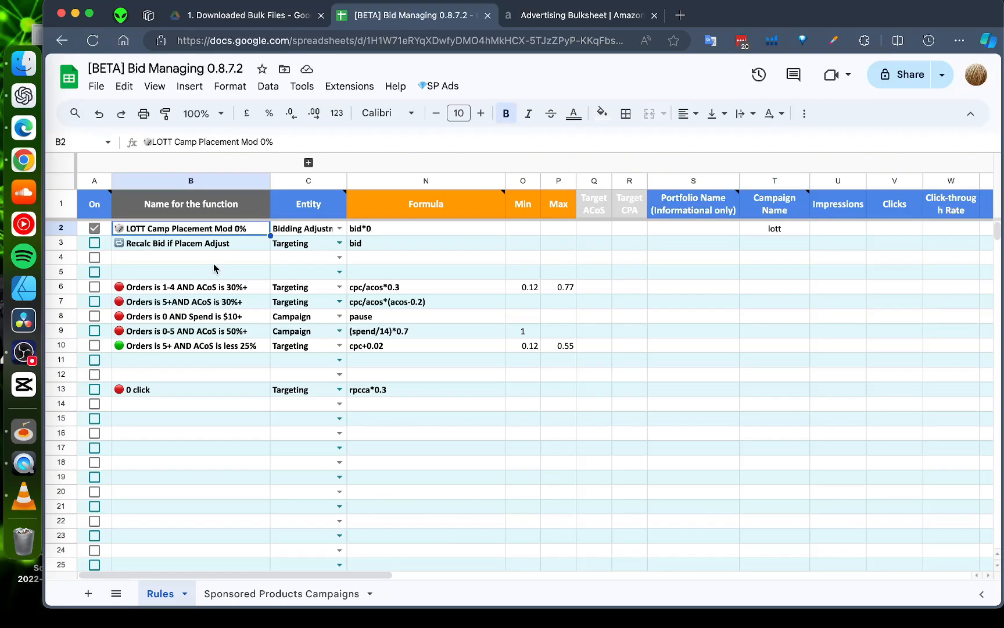
{"action": "left_click", "coordinate": [397, 228]}
- Filter the Entity column of the Sponsored Products Campaigns sheet to include the Bidding Adjustment rows
{"action": "left_click_drag", "start_coordinate": [372, 575], "coordinate": [279, 582]}
{"action": "left_click", "coordinate": [282, 594]}
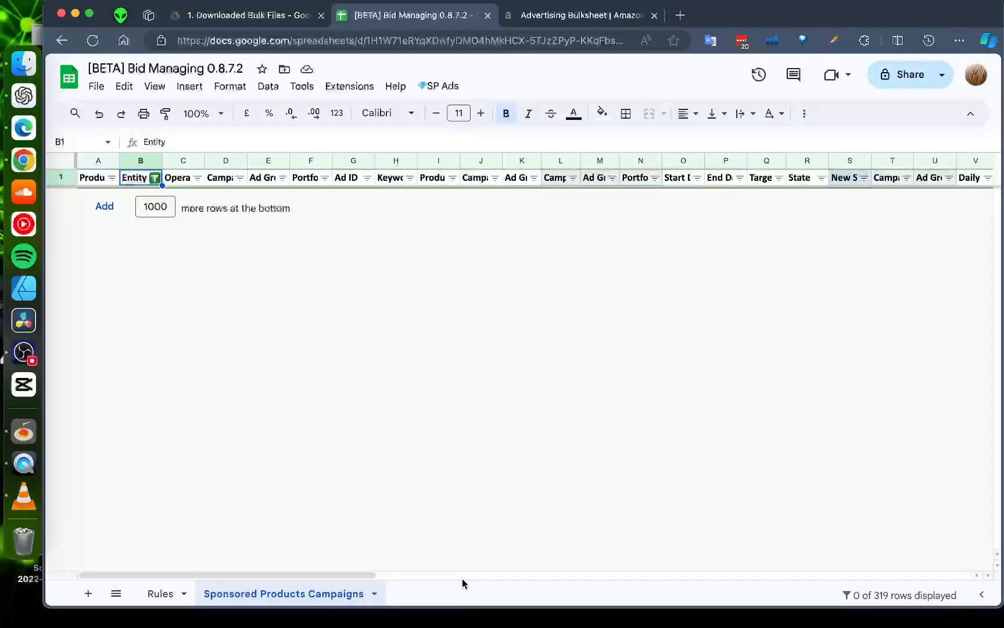
{"action": "left_click", "coordinate": [156, 178]}
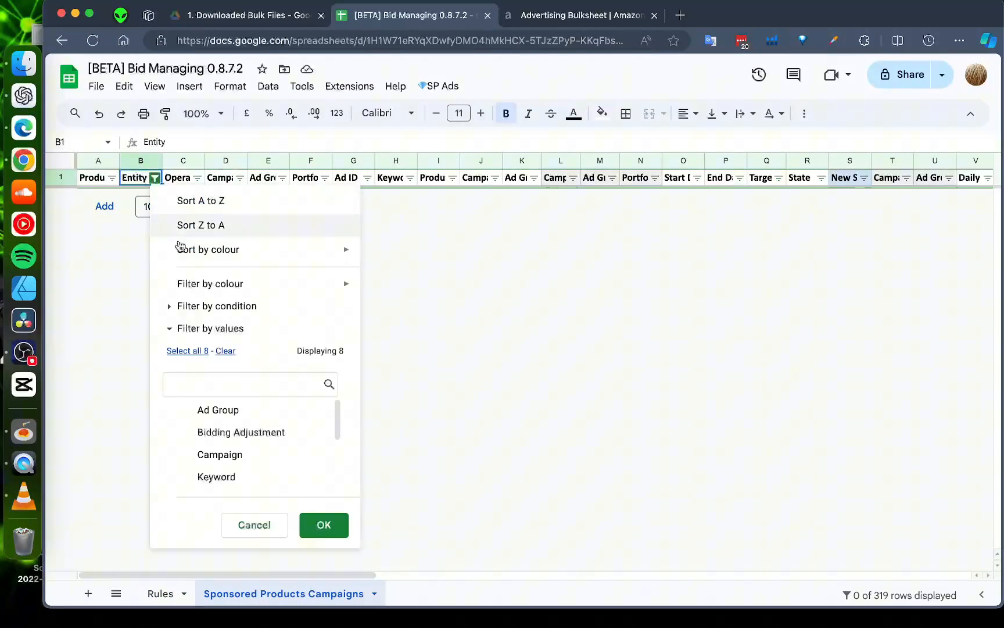
{"action": "left_click", "coordinate": [267, 433]}
{"action": "left_click", "coordinate": [324, 525]}
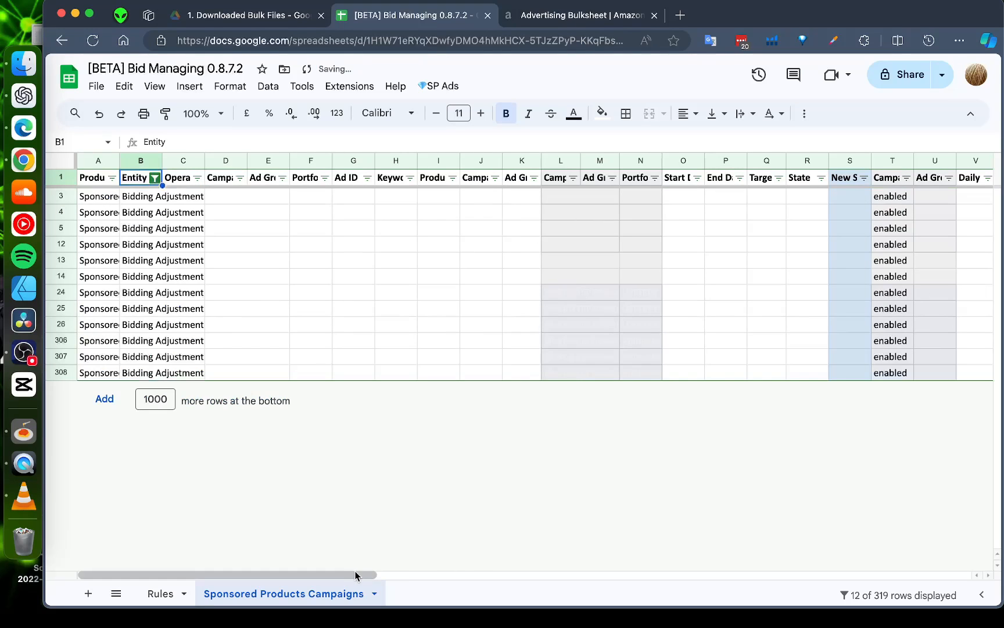
- Run the selected LOTT rule on the Bidding Adjustment rows and clear the New Percentage cells from row 24 to 306
{"action": "left_click_drag", "start_coordinate": [354, 576], "coordinate": [238, 557]}
{"action": "left_click_drag", "start_coordinate": [351, 574], "coordinate": [757, 583]}
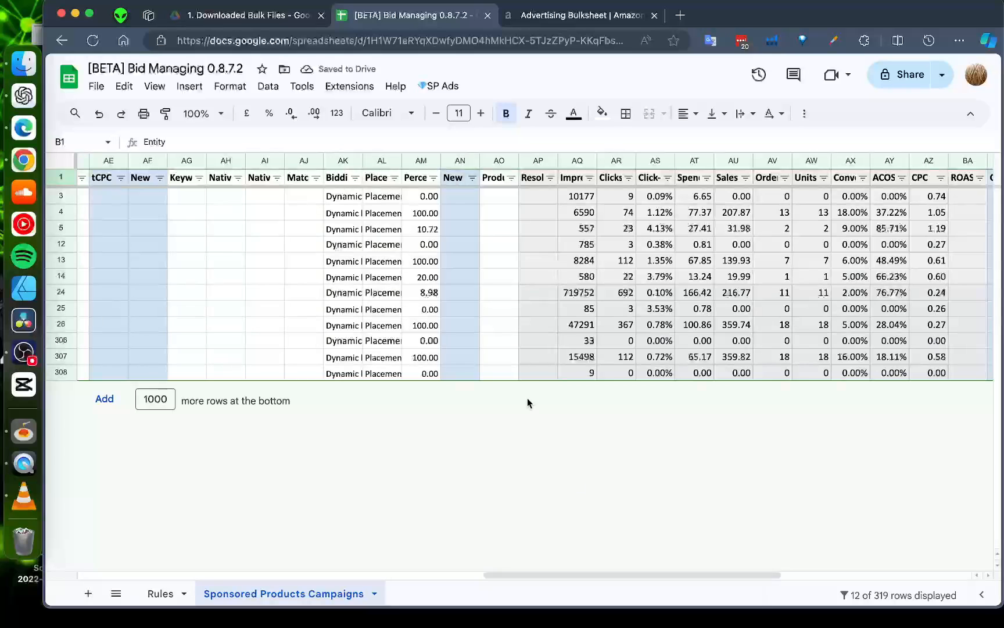
{"action": "left_click", "coordinate": [433, 88]}
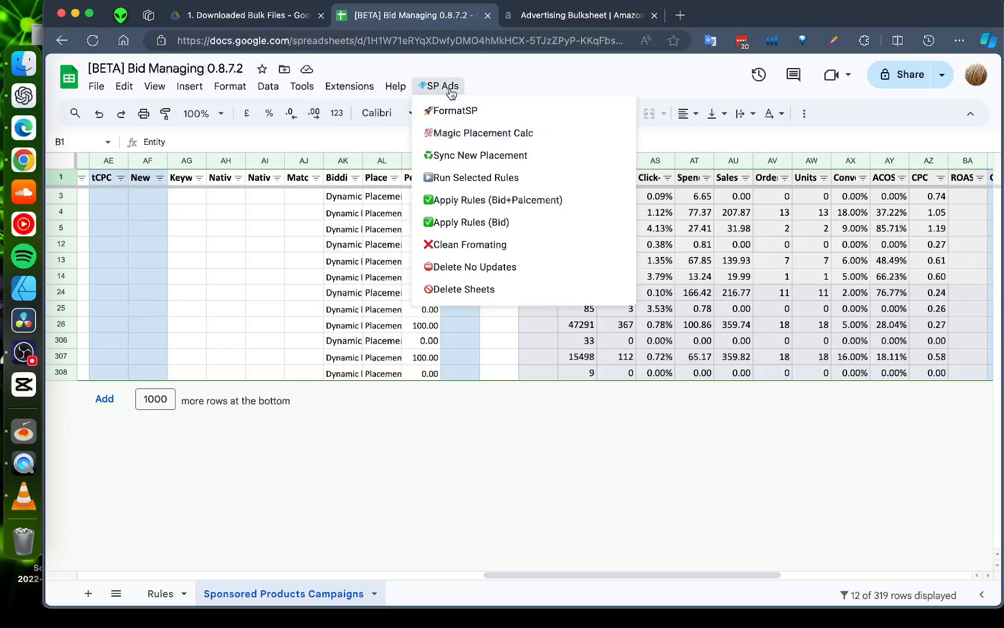
{"action": "left_click", "coordinate": [506, 184]}
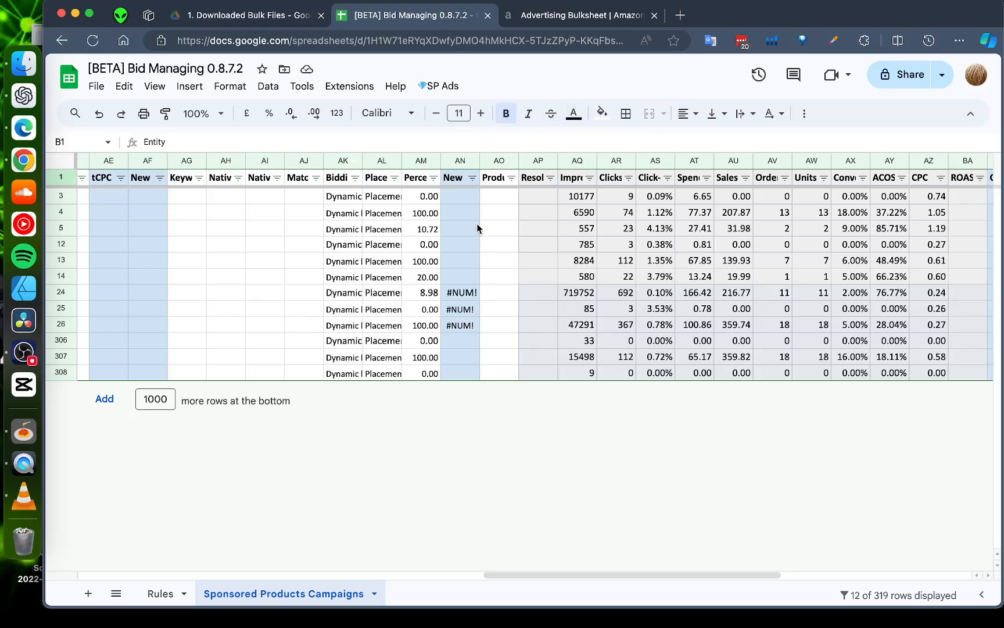
{"action": "left_click_drag", "start_coordinate": [447, 294], "coordinate": [456, 347]}
{"action": "key", "text": "Delete"}
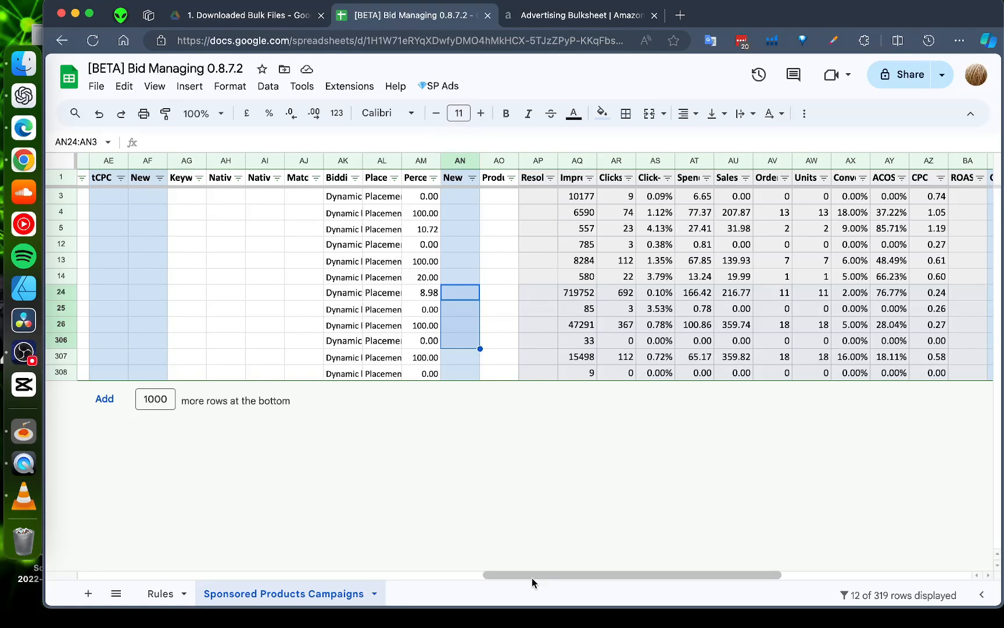
- Change the Entity column filter to include only the Keyword and Product Targeting rows
{"action": "left_click_drag", "start_coordinate": [532, 578], "coordinate": [116, 570]}
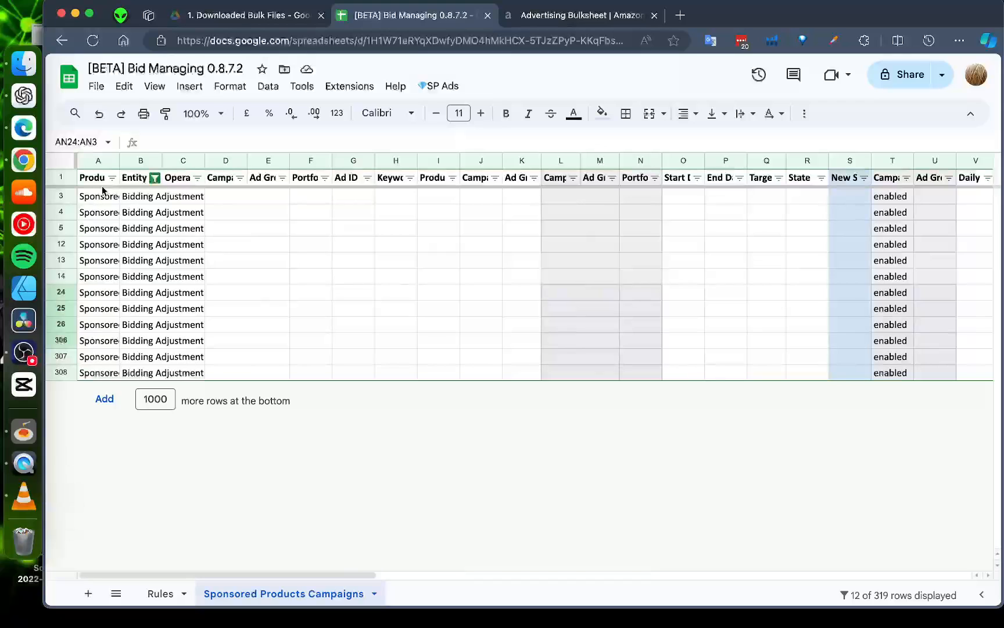
{"action": "left_click", "coordinate": [154, 177]}
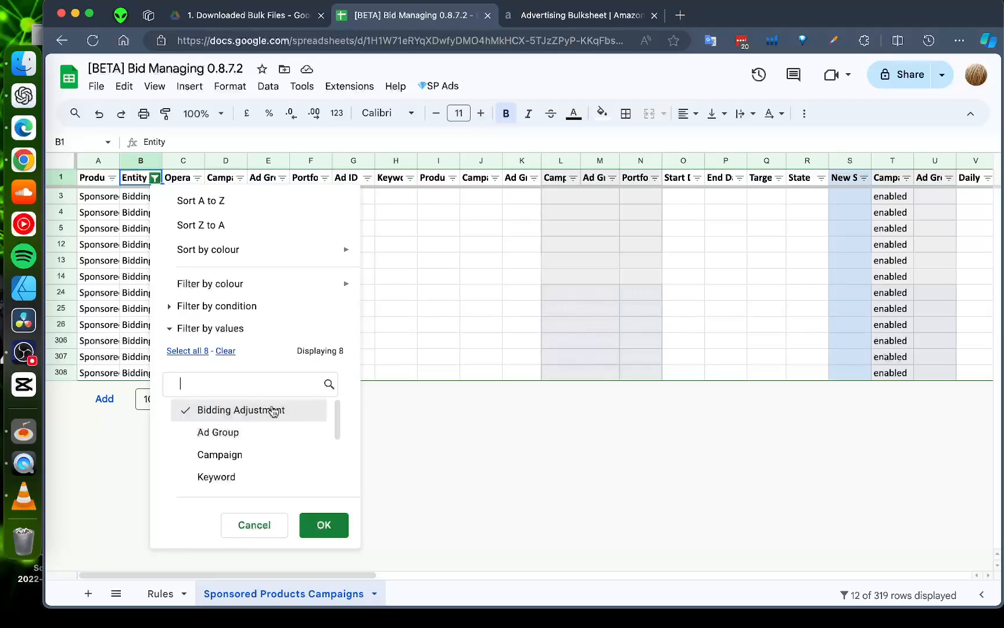
{"action": "left_click_drag", "start_coordinate": [337, 421], "coordinate": [338, 453]}
{"action": "left_click", "coordinate": [255, 478]}
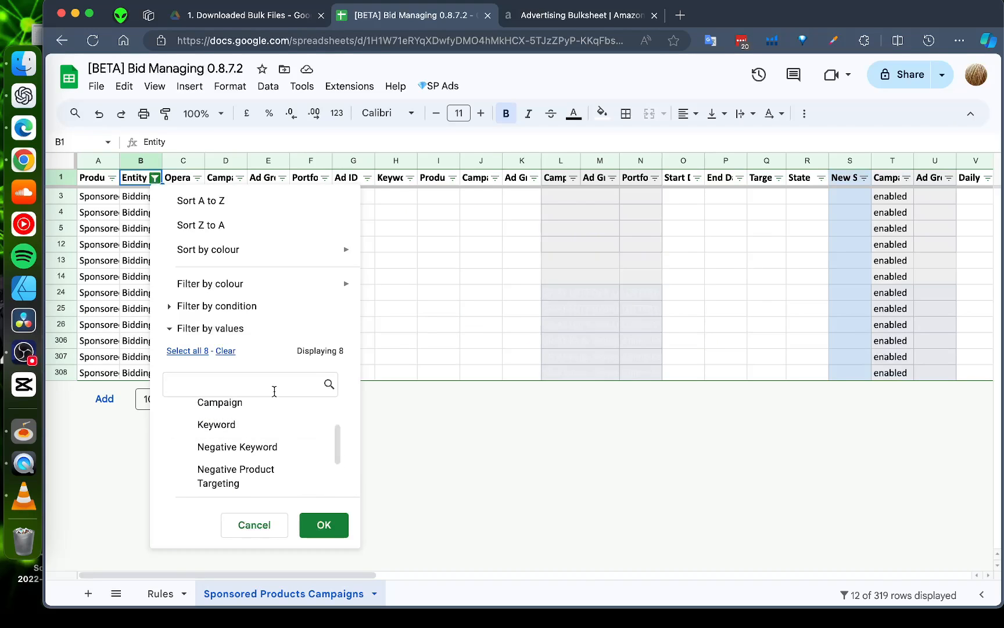
{"action": "left_click", "coordinate": [260, 434]}
{"action": "left_click", "coordinate": [323, 526]}
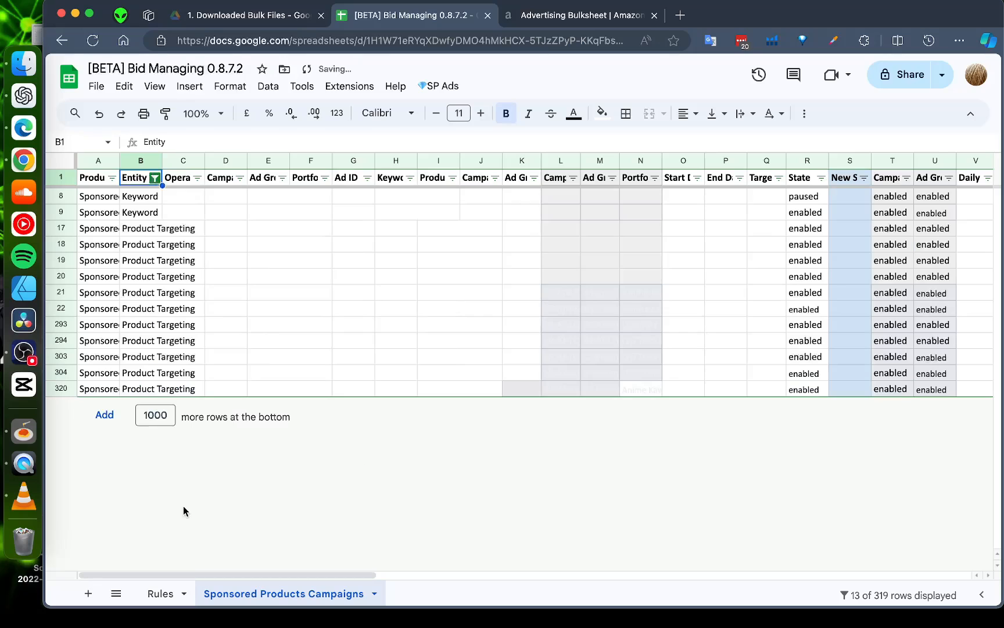
- Switch off the LOTT Camp Placement Mod 0% rule and enable Recalc Bid if Placem Adjust on the Rules sheet
{"action": "left_click", "coordinate": [161, 593]}
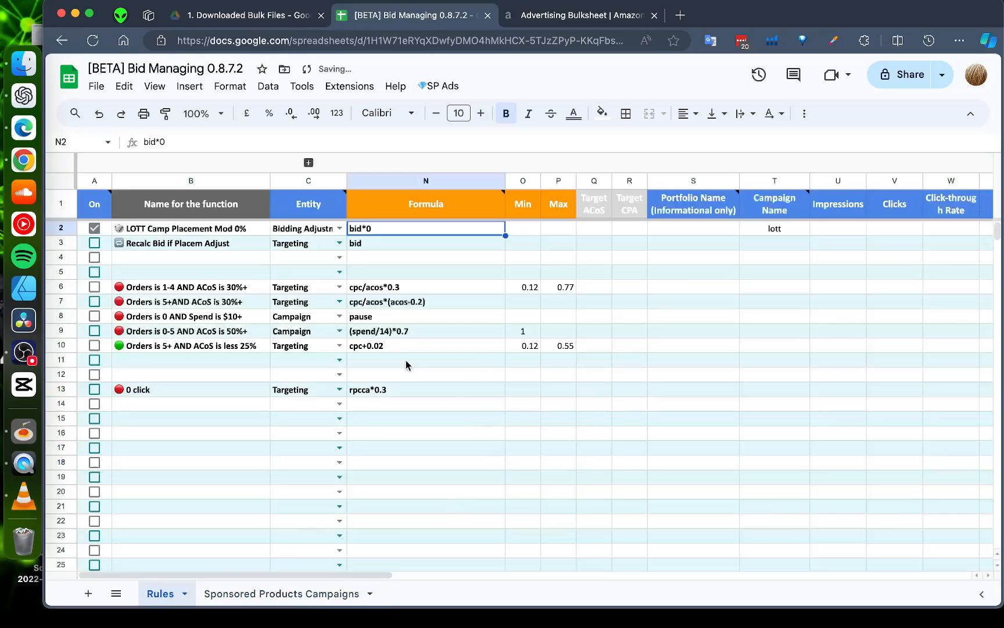
{"action": "left_click", "coordinate": [93, 391]}
{"action": "left_click", "coordinate": [94, 391]}
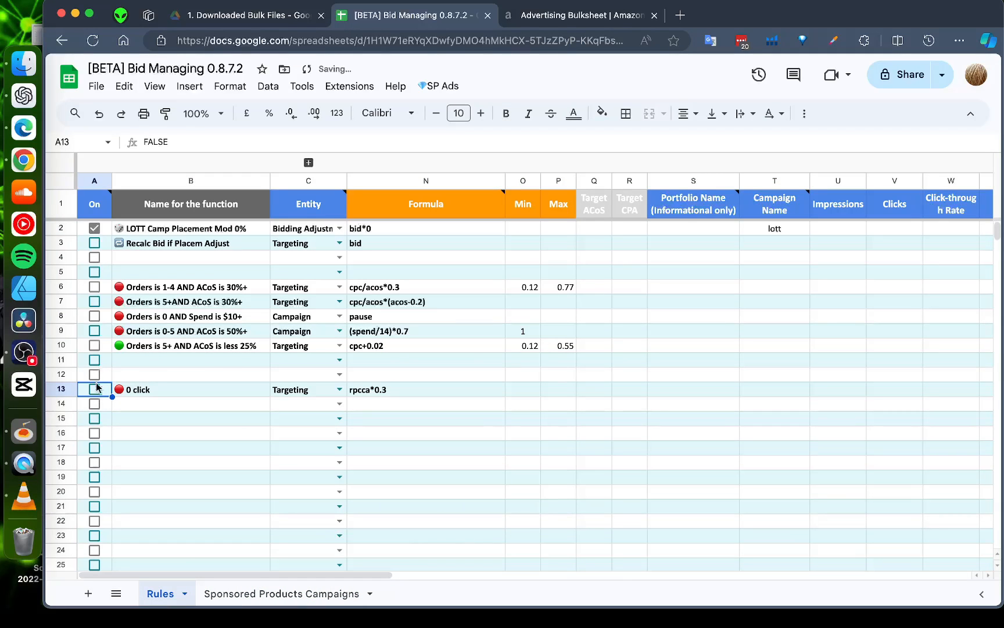
{"action": "left_click", "coordinate": [94, 228]}
{"action": "left_click", "coordinate": [94, 244]}
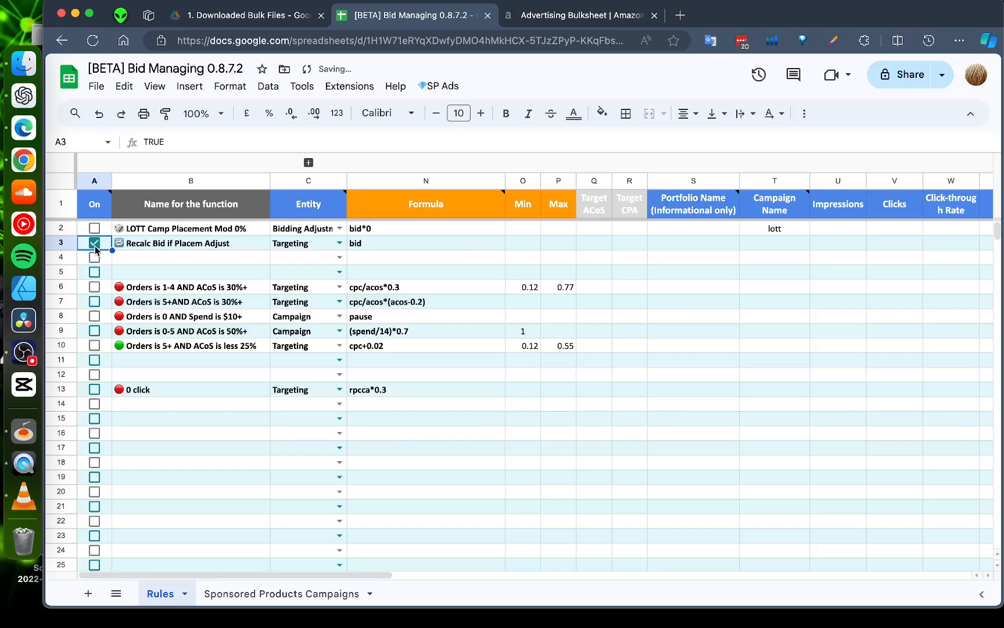
- Run the selected recalculation rule on the Sponsored Products Campaigns sheet and compare the Bid and tCPC columns
{"action": "left_click", "coordinate": [299, 597]}
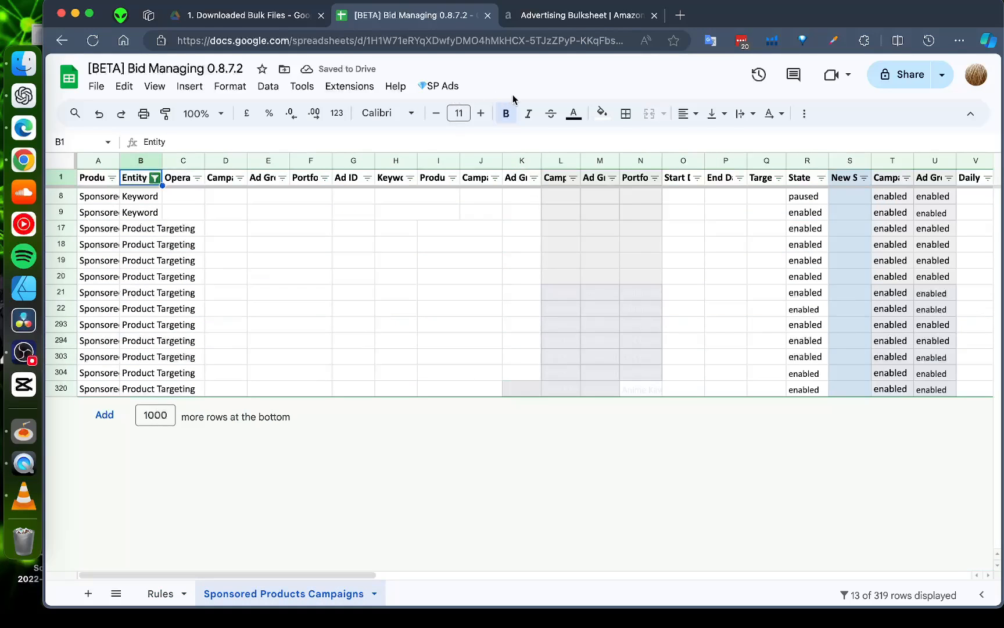
{"action": "left_click", "coordinate": [452, 92]}
{"action": "left_click", "coordinate": [477, 177]}
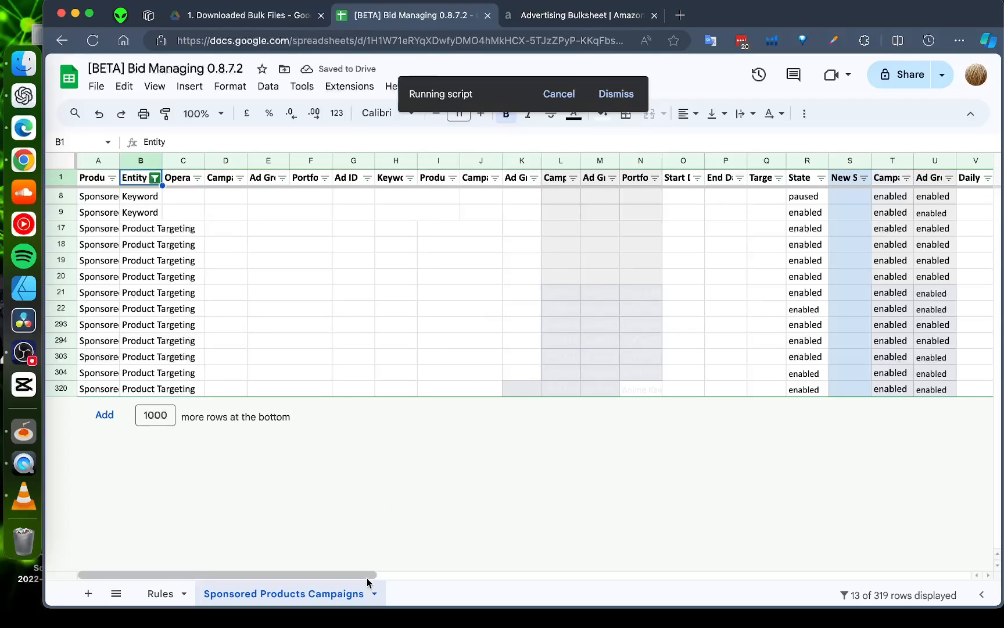
{"action": "left_click_drag", "start_coordinate": [362, 576], "coordinate": [701, 601]}
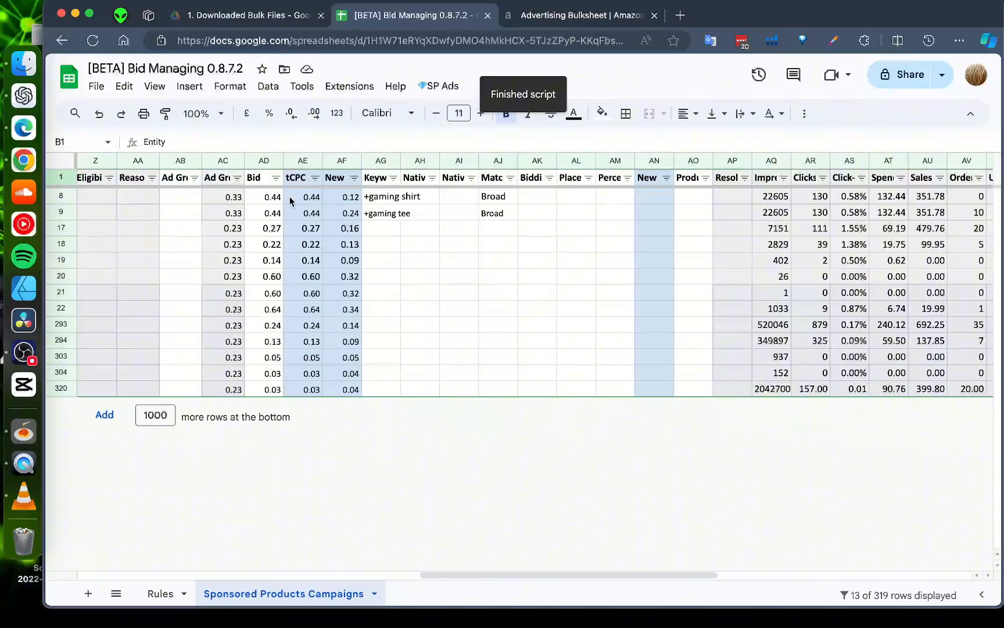
{"action": "left_click_drag", "start_coordinate": [269, 200], "coordinate": [321, 395]}
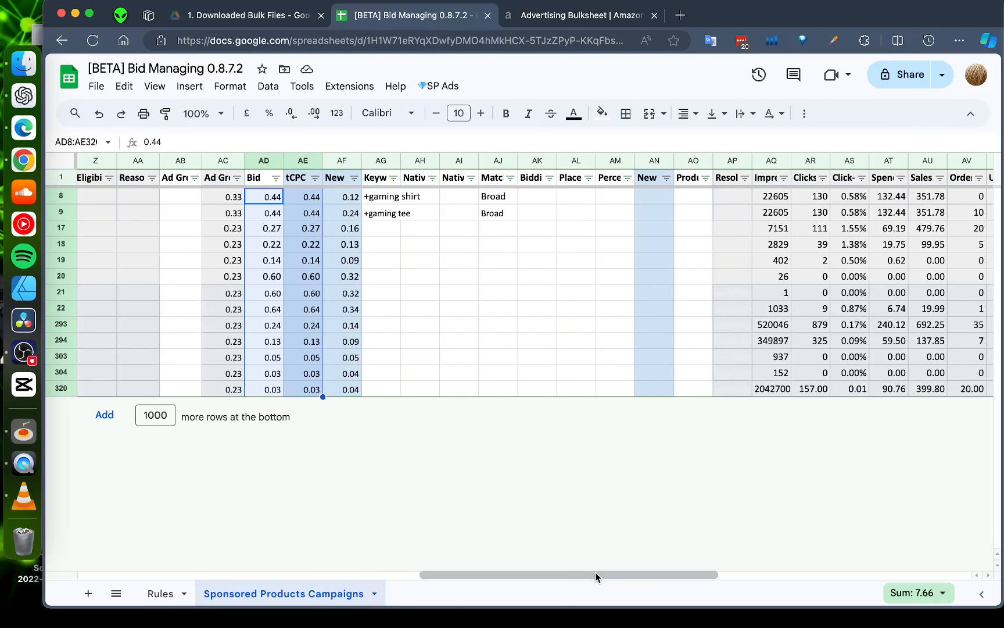
{"action": "mouse_move", "coordinate": [596, 572]}
{"action": "left_mouse_down"}
{"action": "mouse_move", "coordinate": [747, 573]}
{"action": "mouse_move", "coordinate": [566, 553]}
{"action": "mouse_move", "coordinate": [597, 563]}
{"action": "left_mouse_up"}
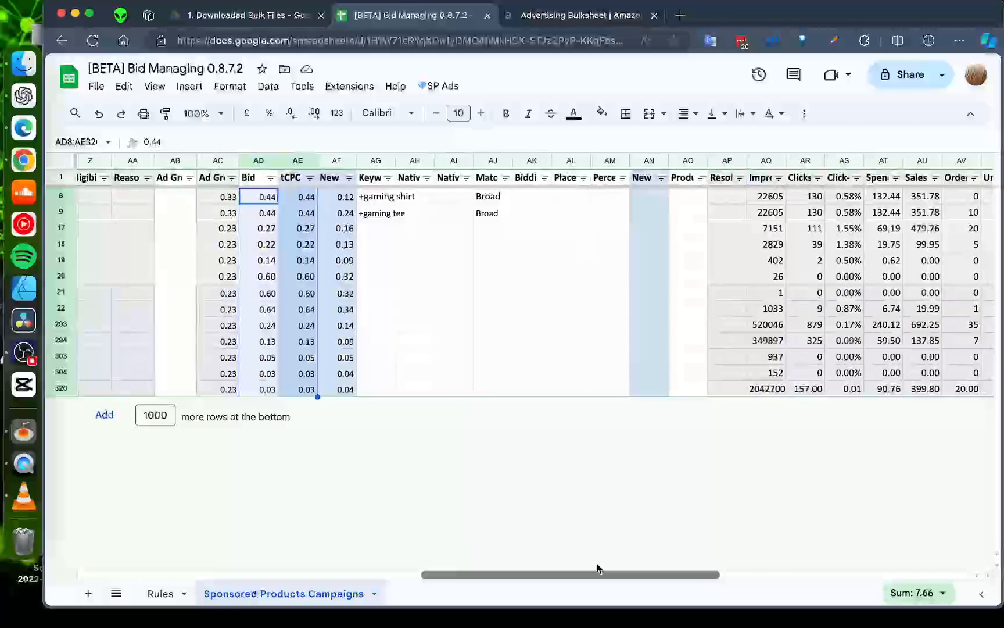
- Disable Recalc Bid if Placem Adjust and enable the Orders rules in rows 6 to 10 and the 0 click rule
{"action": "left_click", "coordinate": [155, 593]}
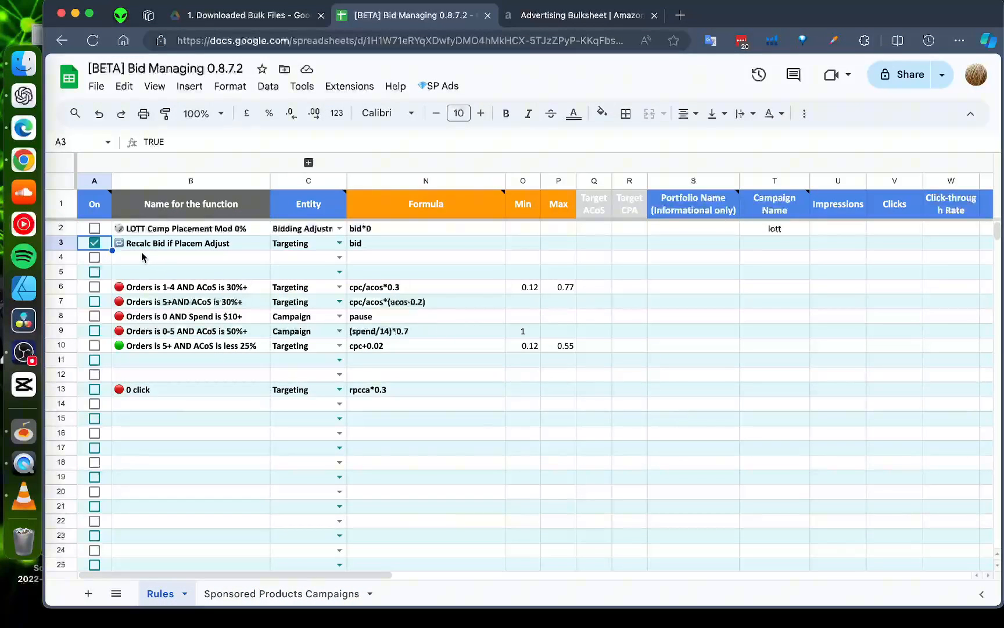
{"action": "left_click", "coordinate": [95, 242]}
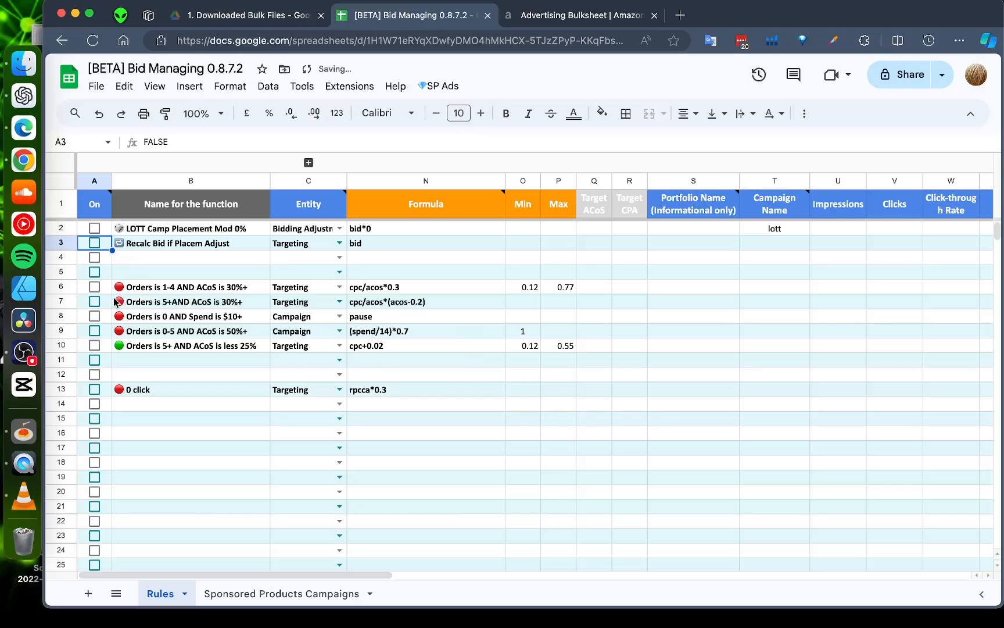
{"action": "left_click", "coordinate": [90, 289]}
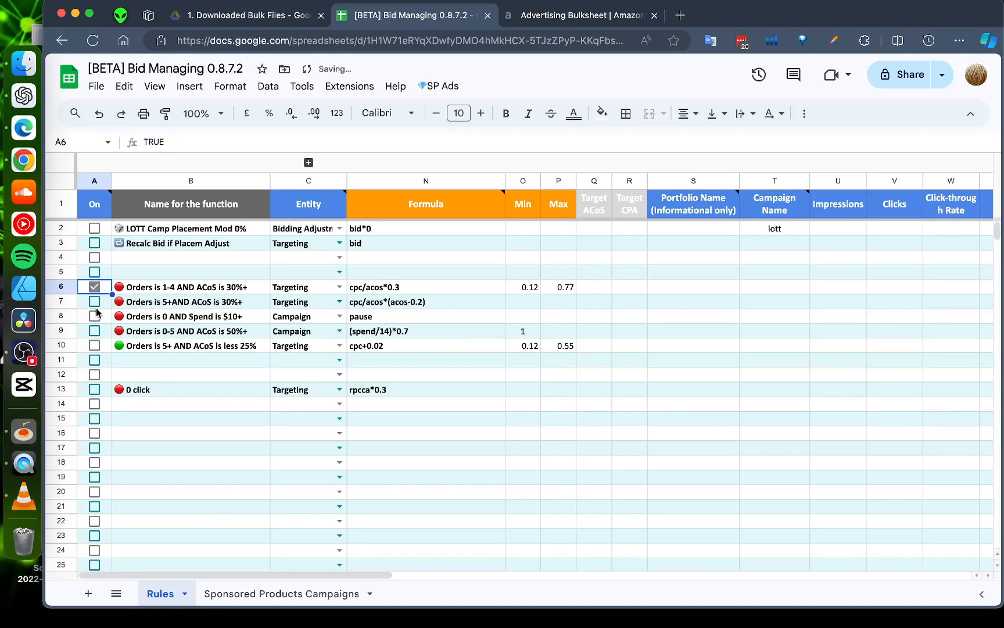
{"action": "left_click", "coordinate": [94, 302]}
{"action": "left_click", "coordinate": [96, 316]}
{"action": "left_click", "coordinate": [99, 331]}
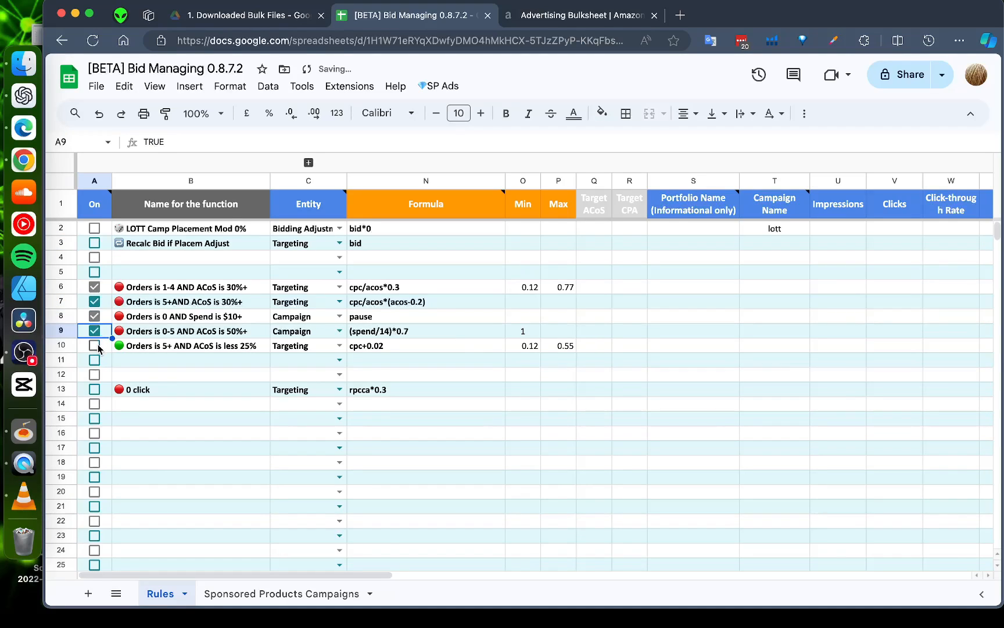
{"action": "left_click", "coordinate": [96, 346]}
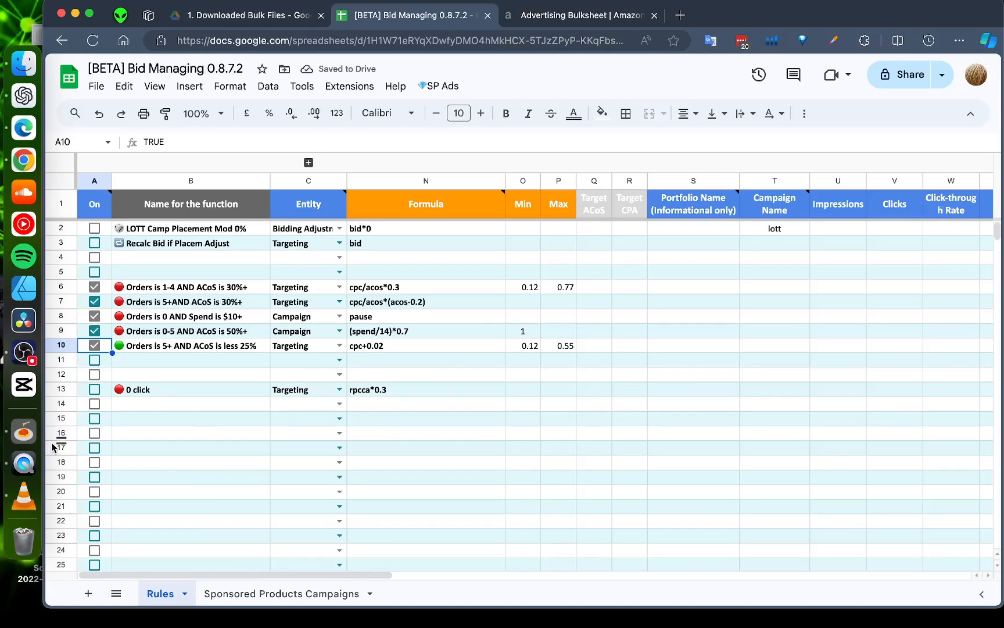
{"action": "left_click", "coordinate": [91, 391]}
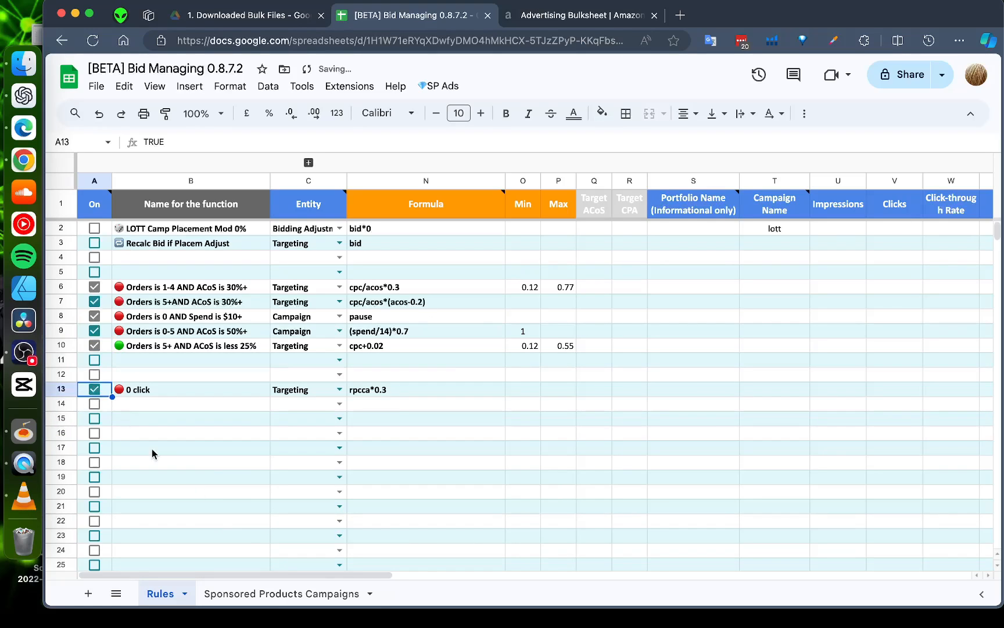
- Run the enabled Orders and 0 click rules on the Sponsored Products Campaigns sheet and check the tCPC and new bid columns
{"action": "left_click", "coordinate": [278, 597]}
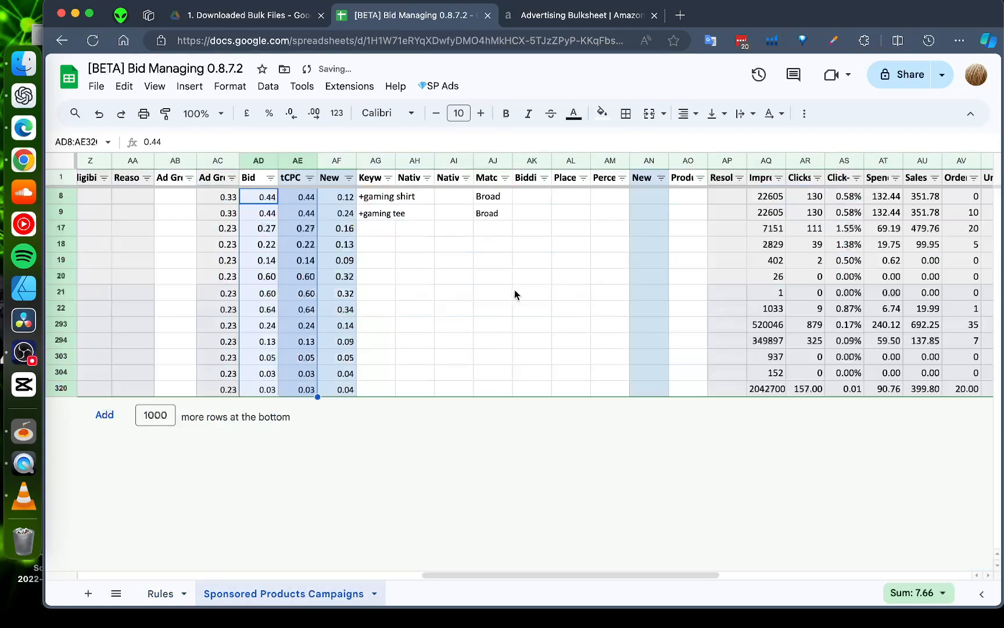
{"action": "left_click", "coordinate": [443, 85]}
{"action": "left_click", "coordinate": [512, 177]}
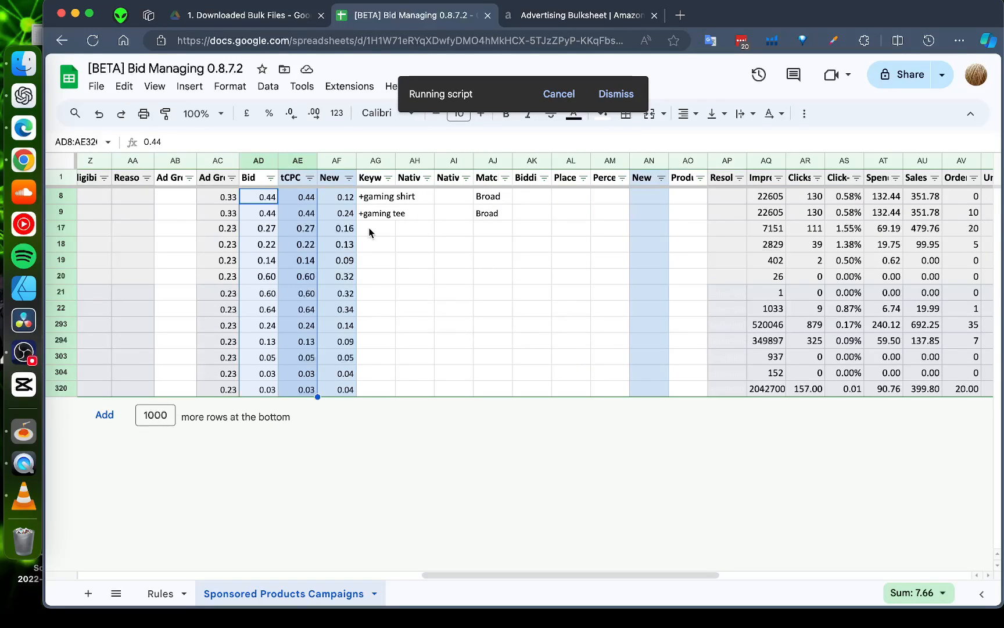
{"action": "left_click", "coordinate": [422, 282]}
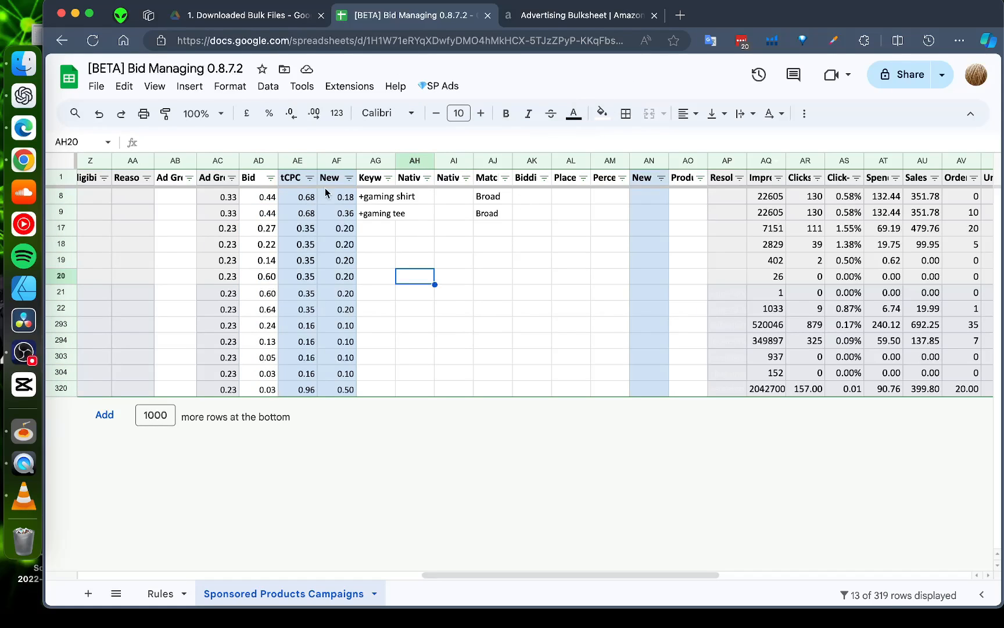
{"action": "left_click_drag", "start_coordinate": [300, 216], "coordinate": [299, 309]}
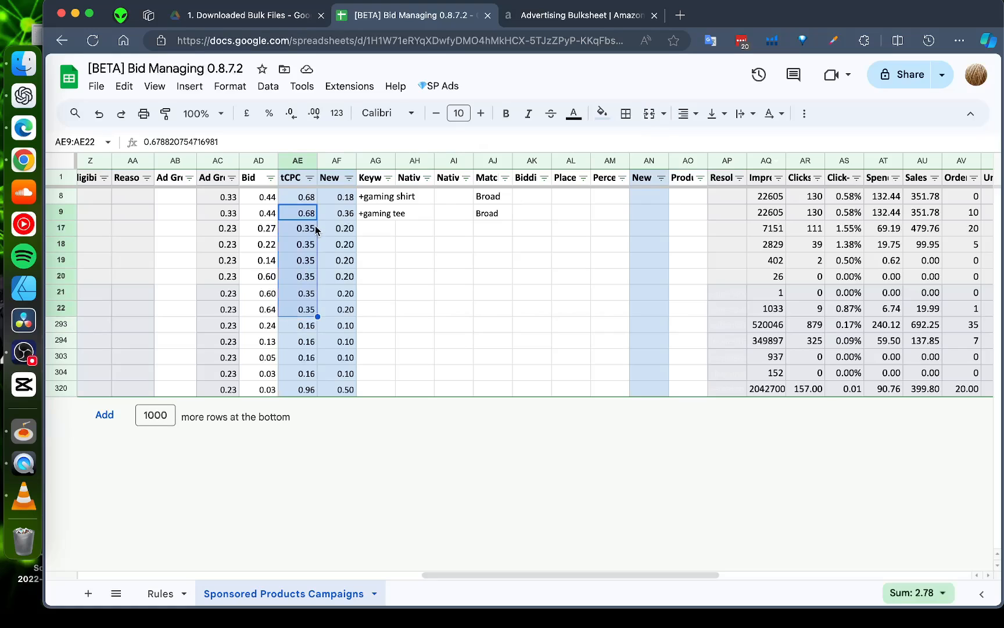
{"action": "left_click", "coordinate": [397, 270]}
{"action": "left_click_drag", "start_coordinate": [303, 229], "coordinate": [347, 388]}
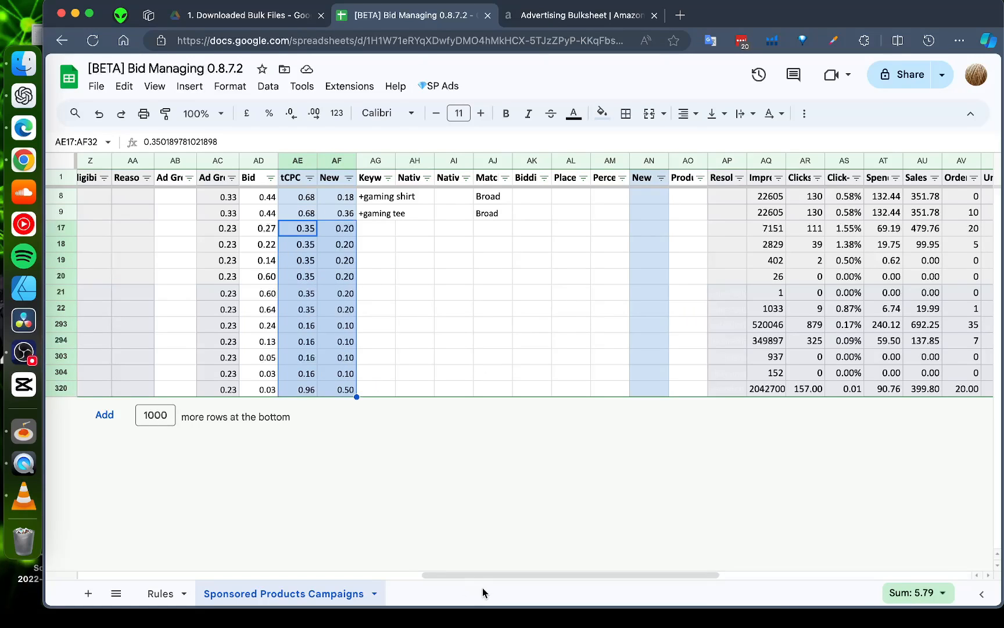
- Switch off the 0 click rule and all Orders rules in rows 6 to 10 of the Rules sheet
{"action": "left_click", "coordinate": [157, 593]}
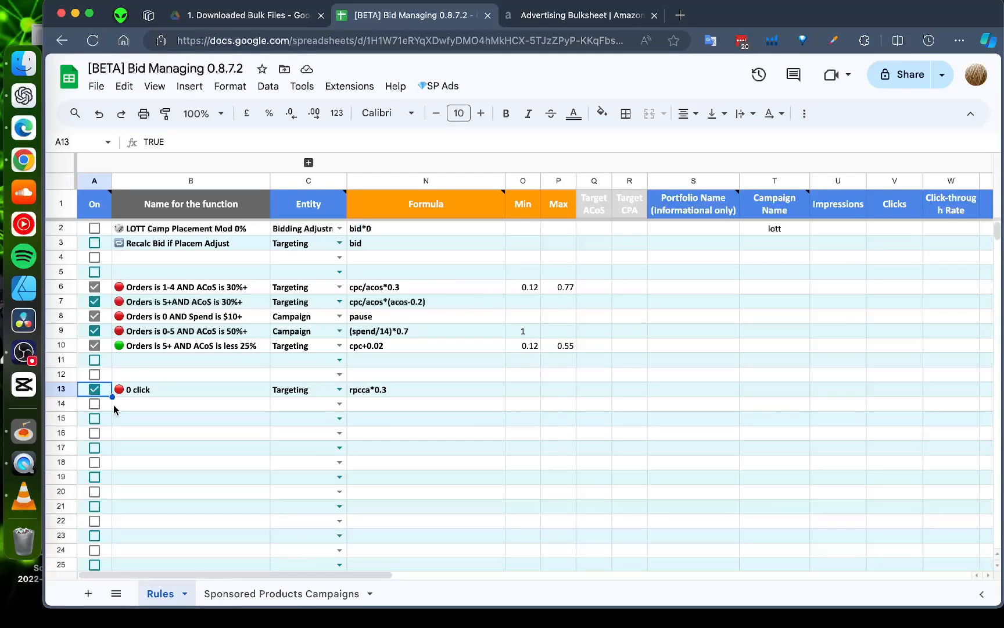
{"action": "left_click", "coordinate": [93, 393]}
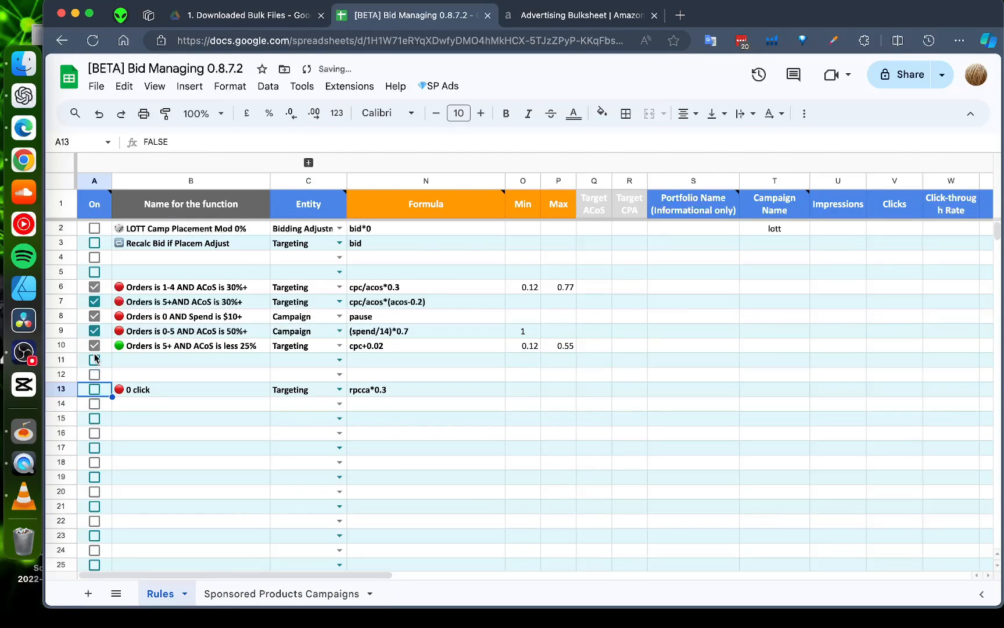
{"action": "left_click", "coordinate": [94, 346]}
{"action": "left_click", "coordinate": [95, 330]}
{"action": "left_click", "coordinate": [97, 317]}
{"action": "left_click", "coordinate": [94, 301]}
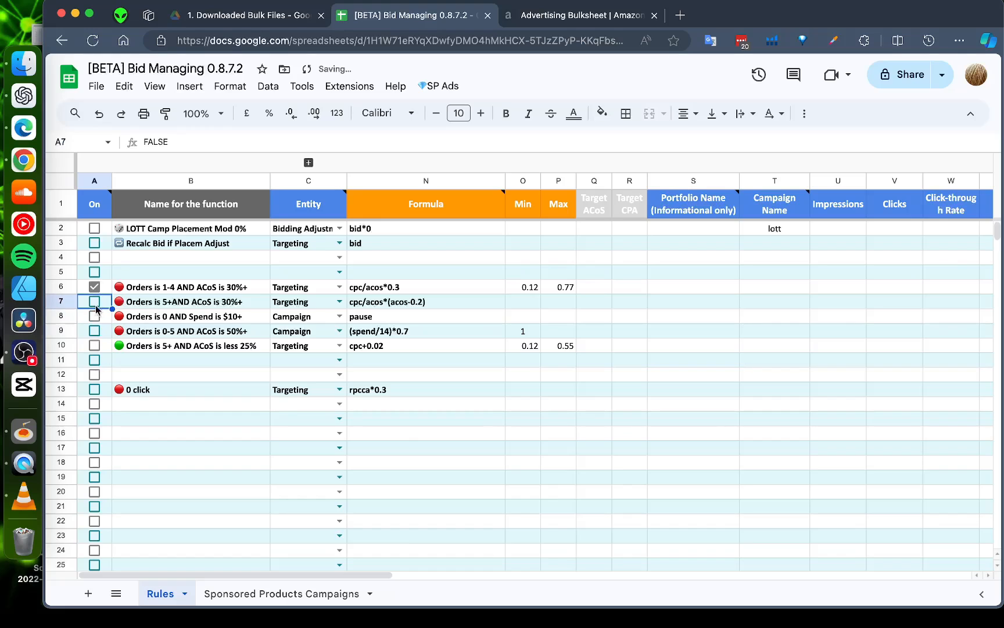
{"action": "left_click", "coordinate": [94, 286]}
- Reset the Entity filter on the Sponsored Products Campaigns sheet to include all entity types
{"action": "left_click", "coordinate": [318, 599]}
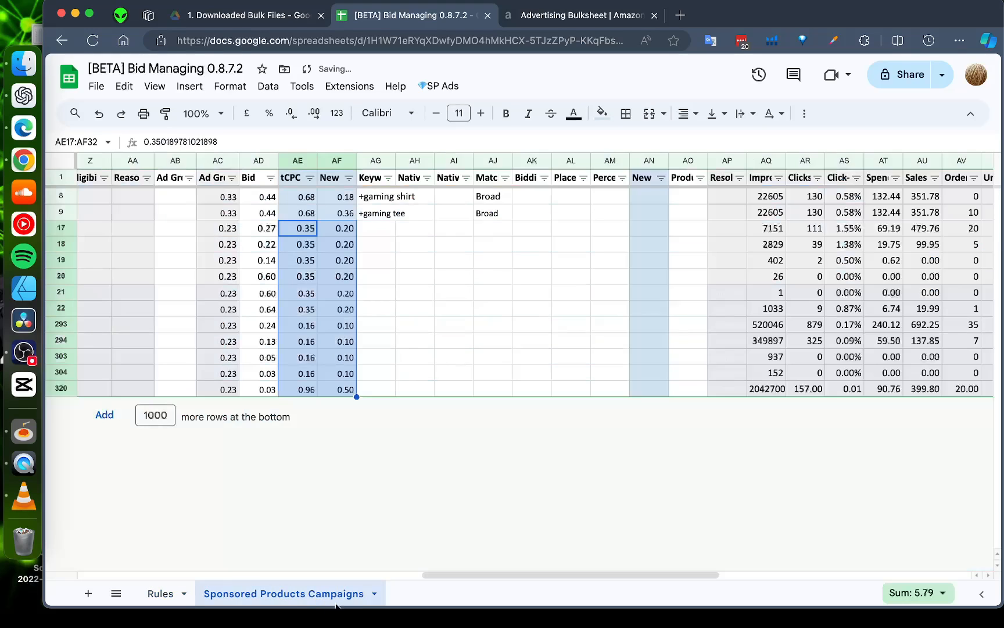
{"action": "left_click_drag", "start_coordinate": [642, 193], "coordinate": [638, 377]}
{"action": "left_click", "coordinate": [648, 175]}
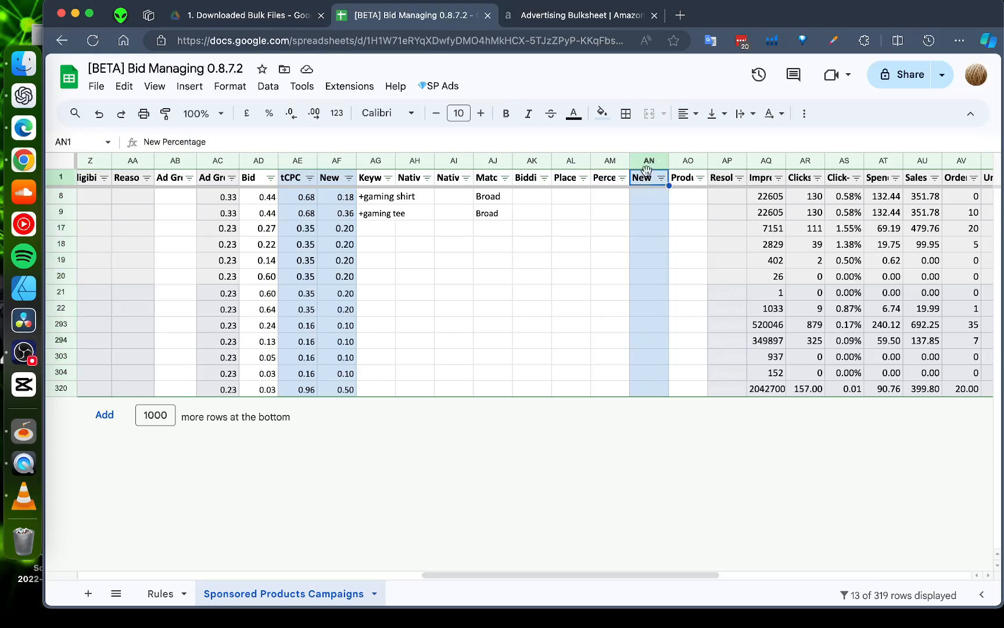
{"action": "left_click_drag", "start_coordinate": [636, 576], "coordinate": [662, 572]}
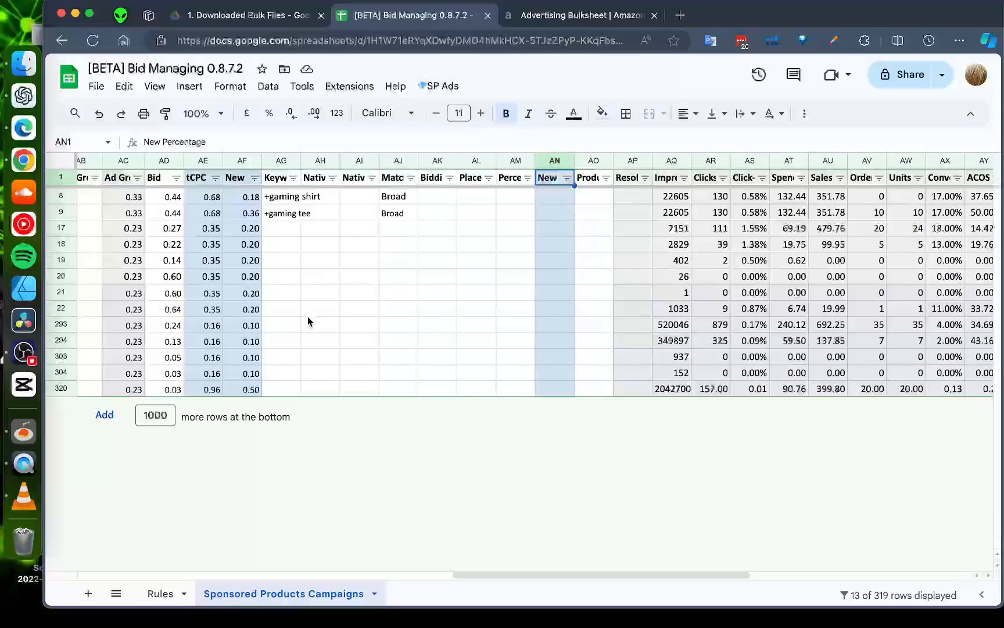
{"action": "left_click_drag", "start_coordinate": [513, 571], "coordinate": [140, 572]}
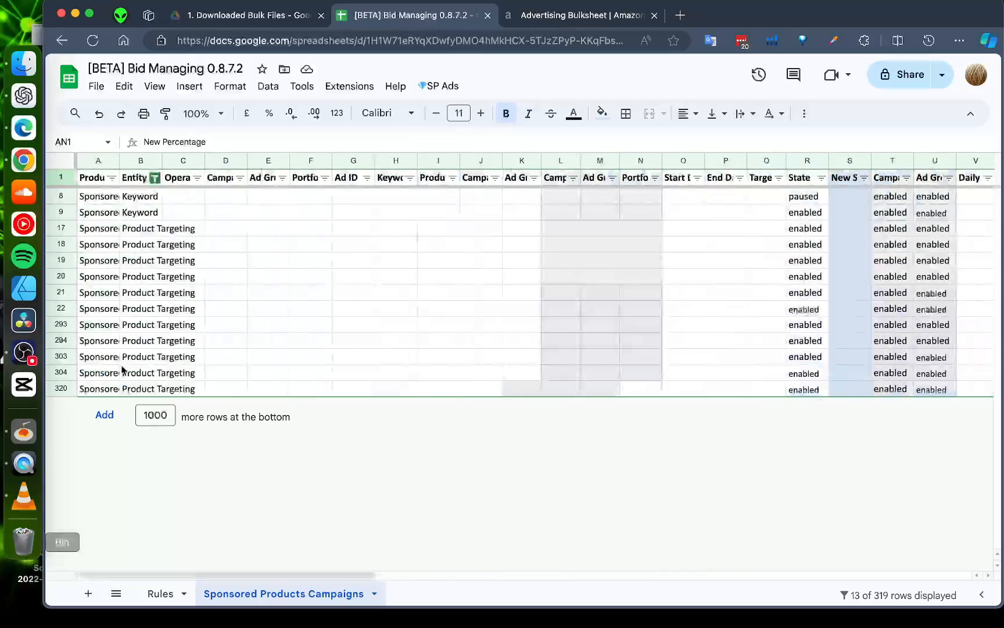
{"action": "left_click", "coordinate": [155, 178]}
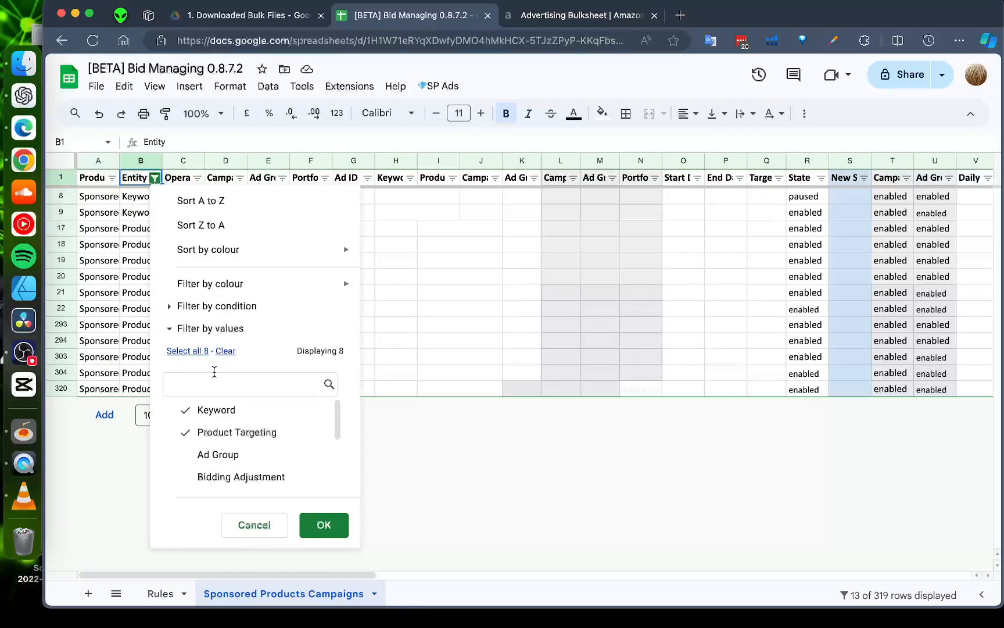
{"action": "left_click", "coordinate": [195, 350]}
{"action": "left_click", "coordinate": [310, 526]}
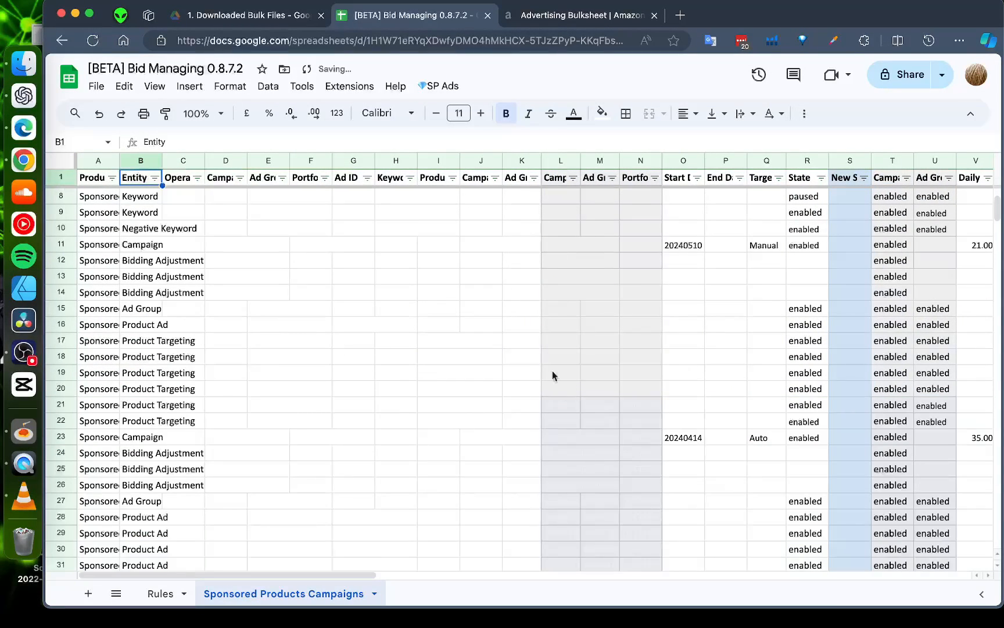
- Run Magic Placement Calc on the Sponsored Products Campaigns sheet to fill the New Percentage column
{"action": "left_click_drag", "start_coordinate": [348, 575], "coordinate": [708, 564]}
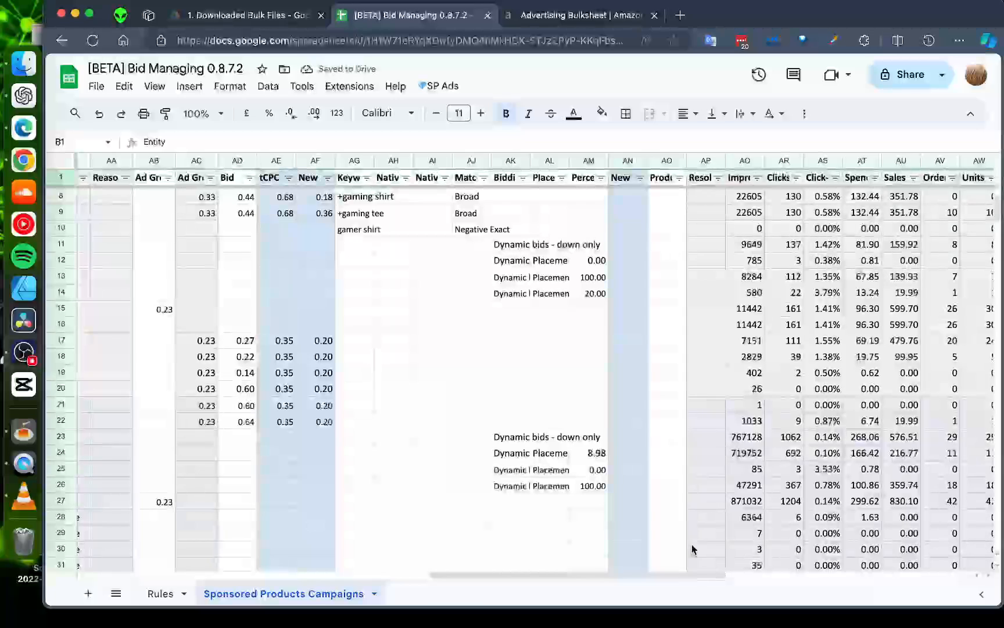
{"action": "scroll", "coordinate": [616, 364], "scroll_direction": "up", "scroll_amount": 2}
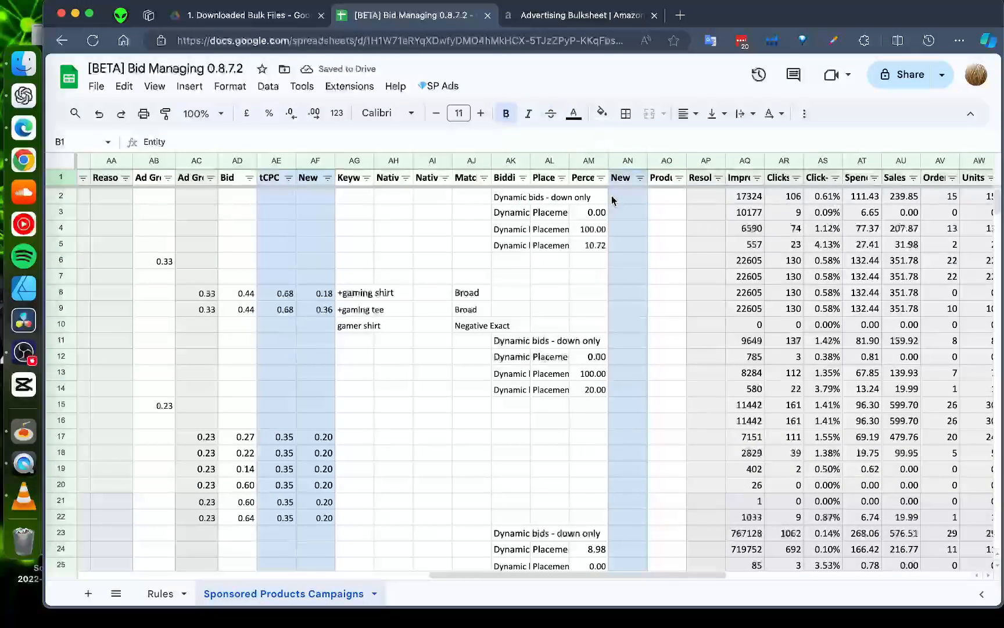
{"action": "left_click", "coordinate": [441, 85]}
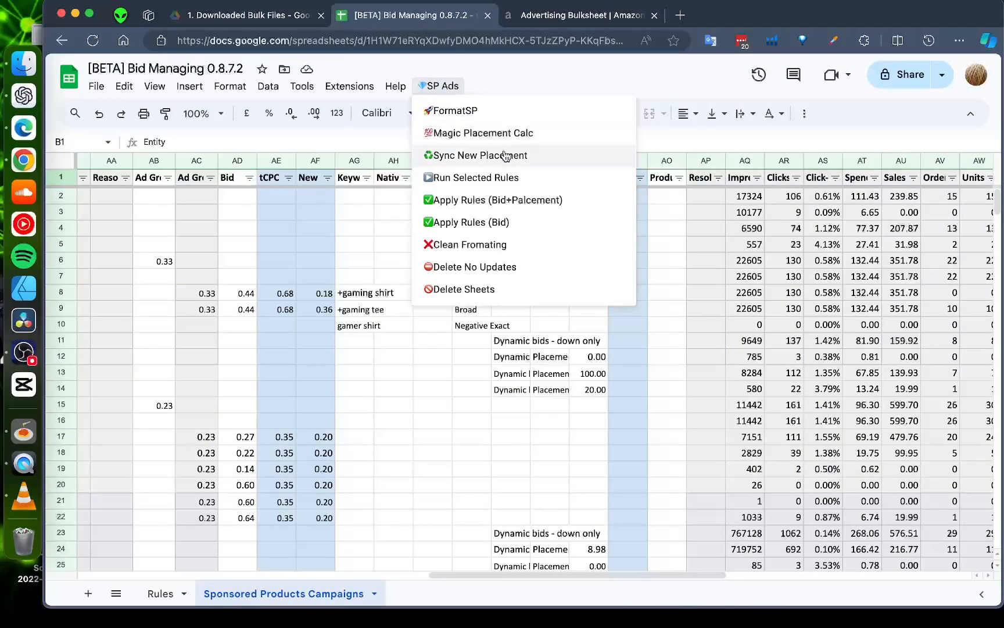
{"action": "left_click", "coordinate": [517, 133]}
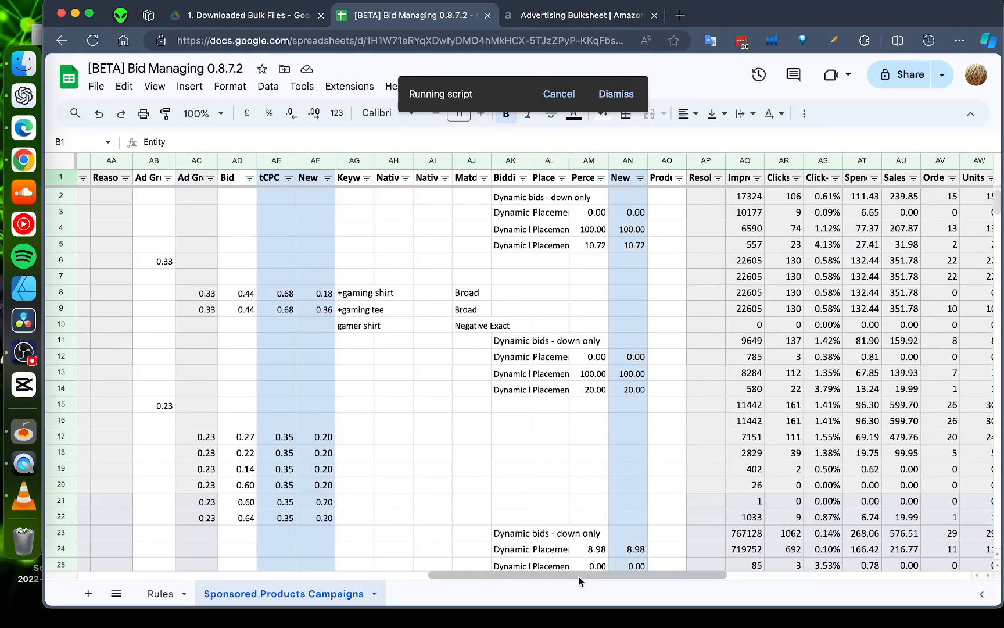
- Set the placement percentages of the first campaign's bidding adjustments in AM3:AM5 to 0
{"action": "left_click_drag", "start_coordinate": [581, 575], "coordinate": [636, 583]}
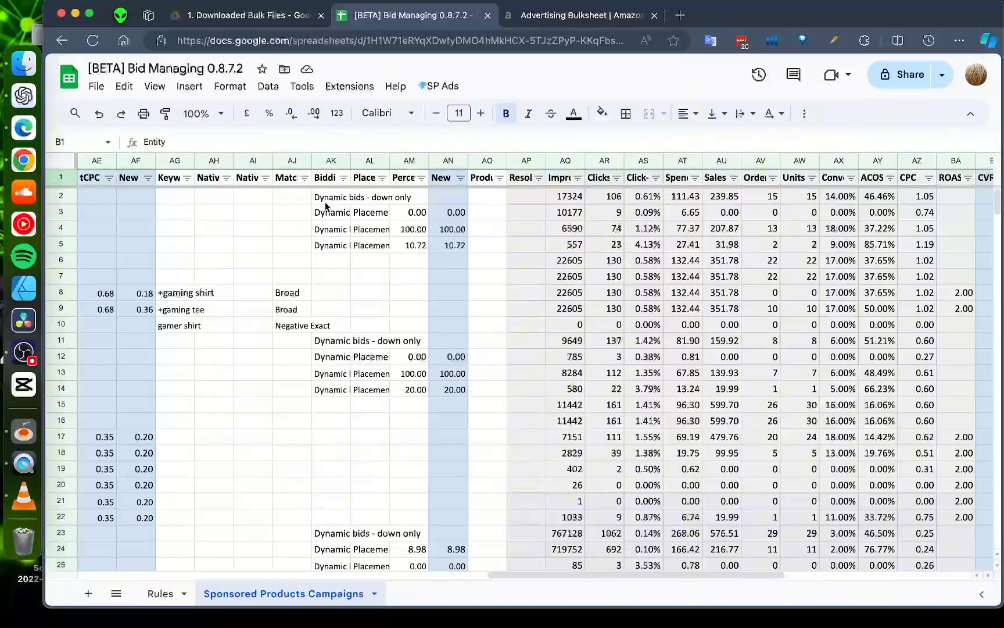
{"action": "left_click_drag", "start_coordinate": [418, 213], "coordinate": [424, 246]}
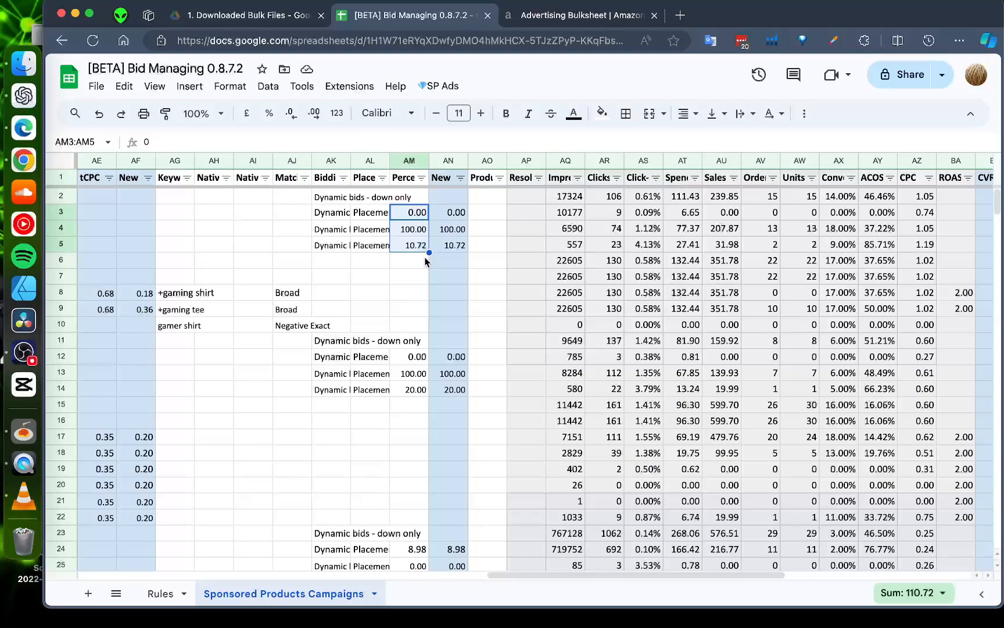
{"action": "key", "text": "Return"}
{"action": "key", "text": "Return"}
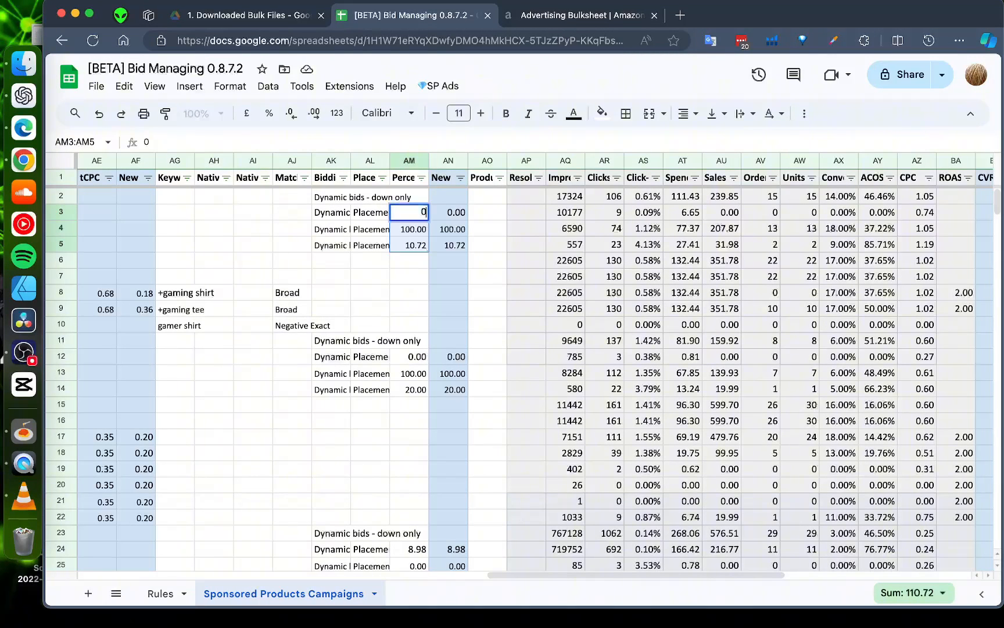
{"action": "type", "text": "0"}
{"action": "key", "text": "Return"}
{"action": "type", "text": "0"}
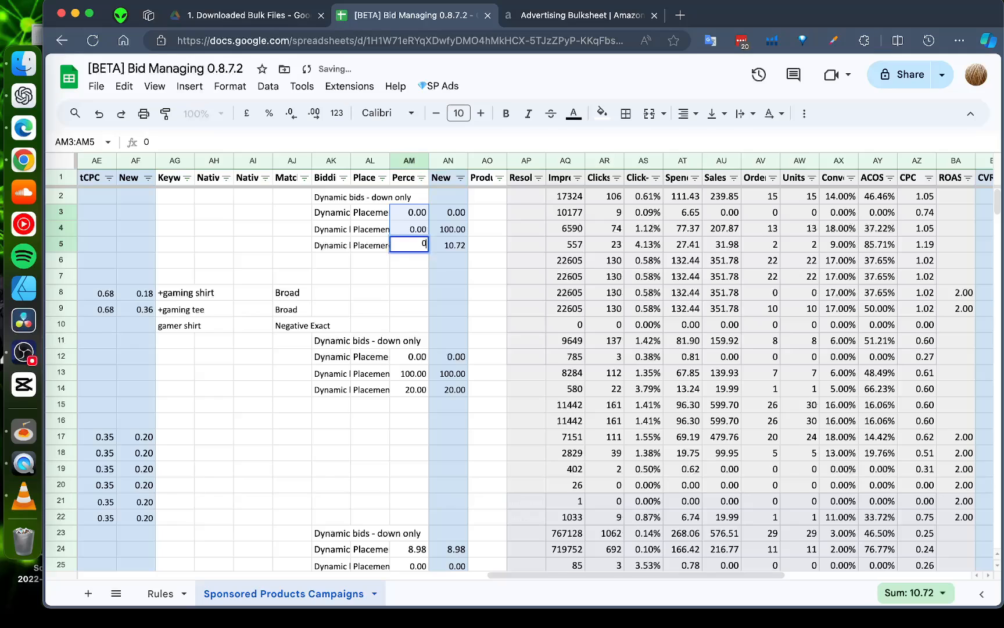
{"action": "type", "text": "0"}
{"action": "key", "text": "Return"}
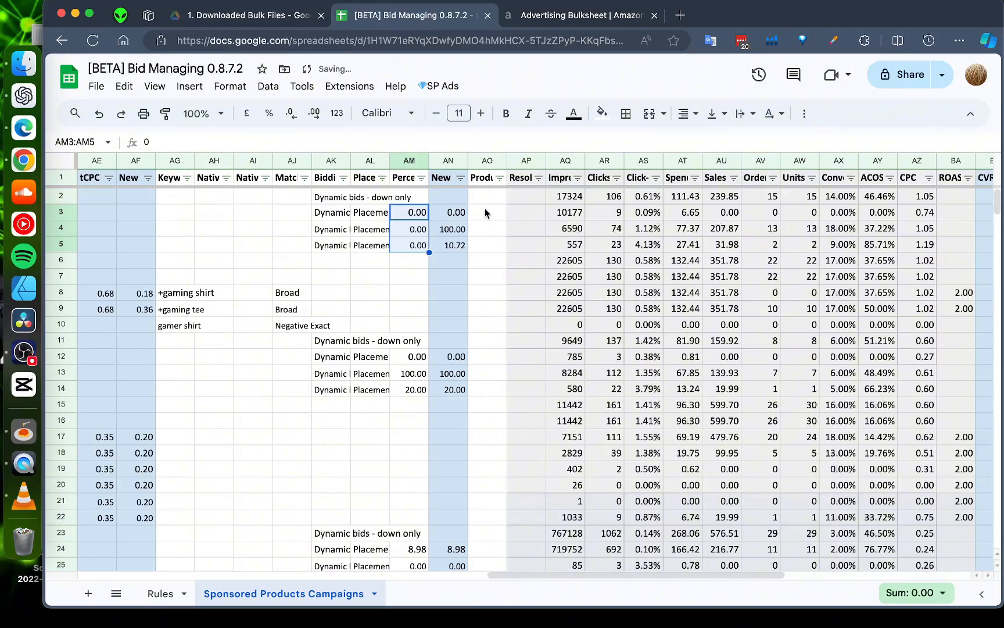
- Set the New Percentage values of the same campaign's bidding adjustments in AN3:AN5 to 0
{"action": "left_click_drag", "start_coordinate": [465, 213], "coordinate": [461, 237]}
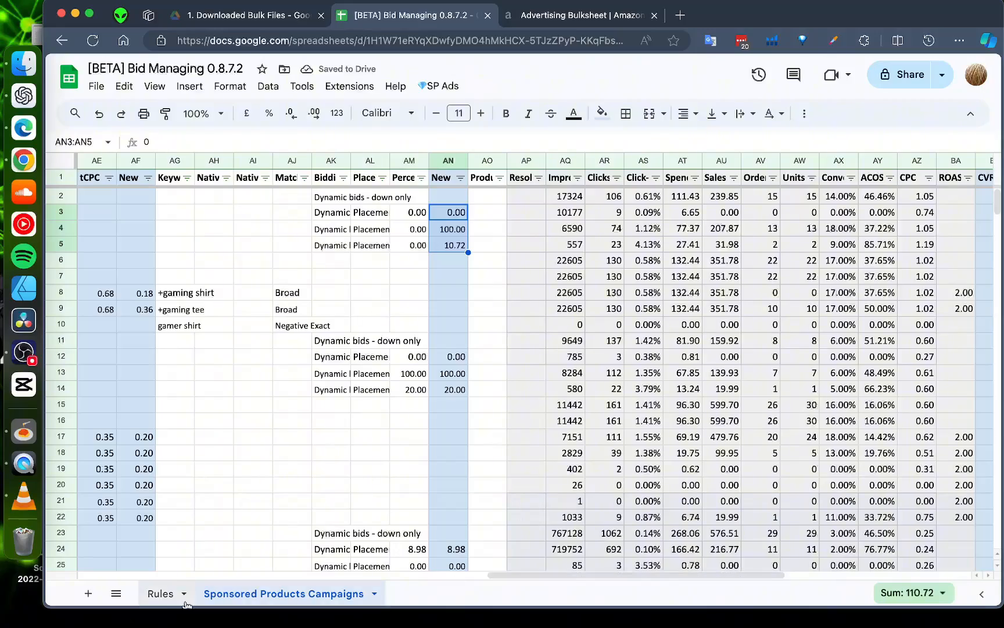
{"action": "left_click", "coordinate": [162, 593]}
{"action": "left_click", "coordinate": [306, 594]}
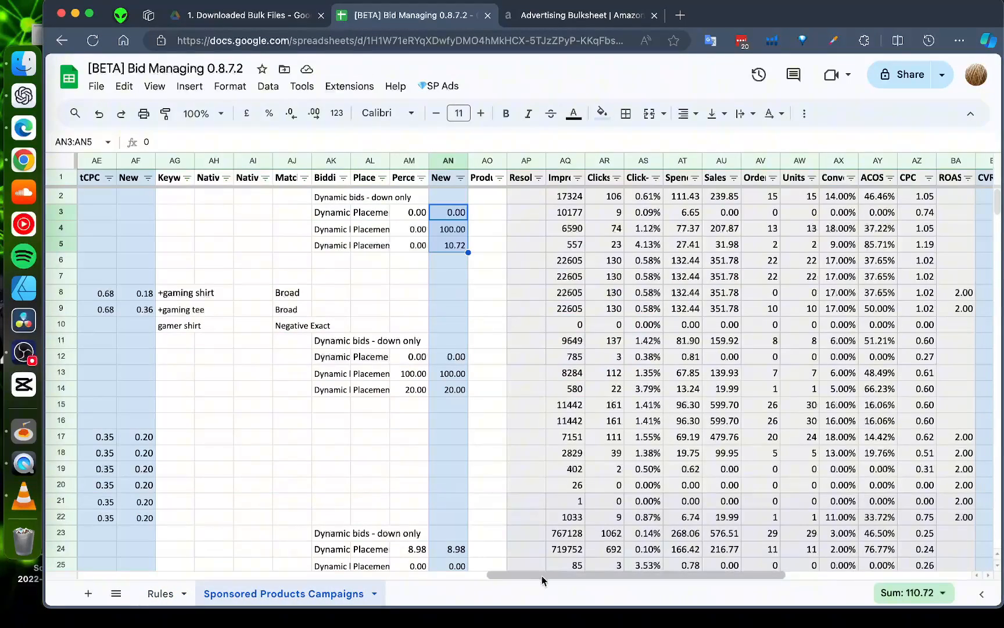
{"action": "left_click_drag", "start_coordinate": [542, 575], "coordinate": [646, 585]}
{"action": "left_click", "coordinate": [144, 181]}
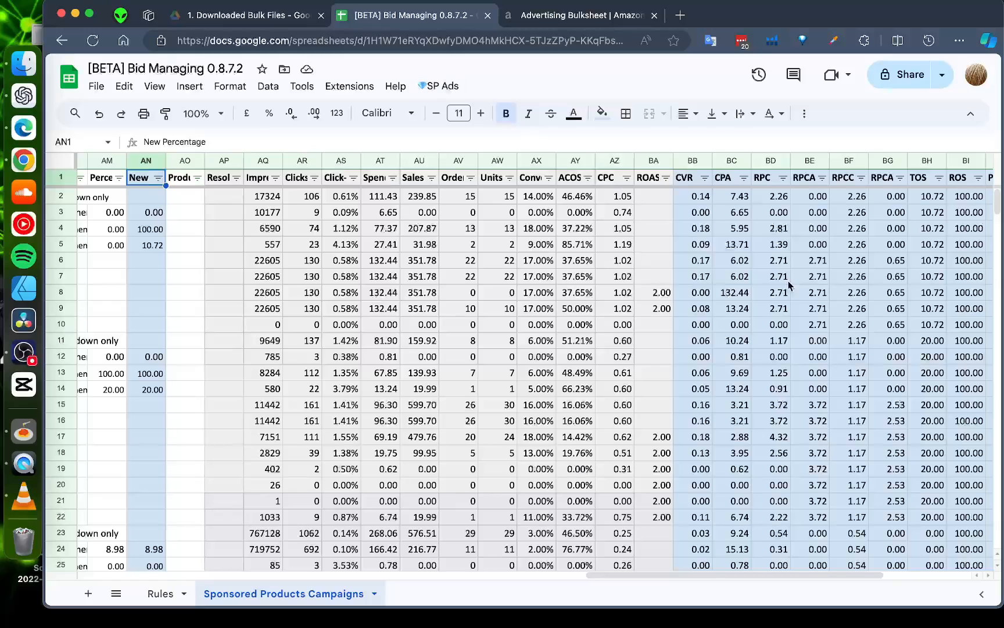
{"action": "left_click", "coordinate": [143, 212]}
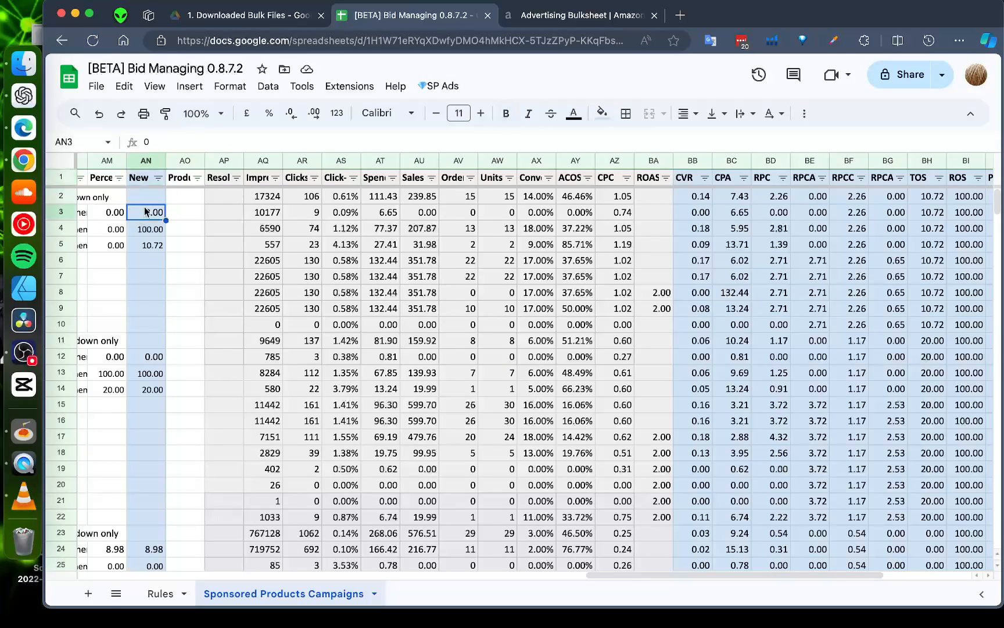
{"action": "type", "text": "0"}
{"action": "key", "text": "Return"}
{"action": "type", "text": "0"}
{"action": "key", "text": "Return"}
{"action": "type", "text": "0"}
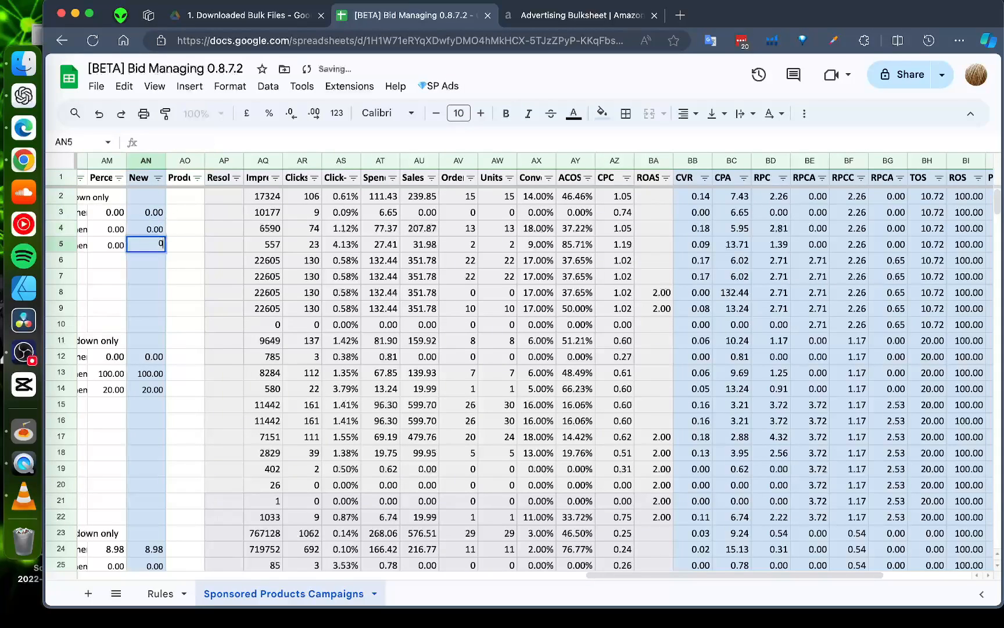
{"action": "key", "text": "Return"}
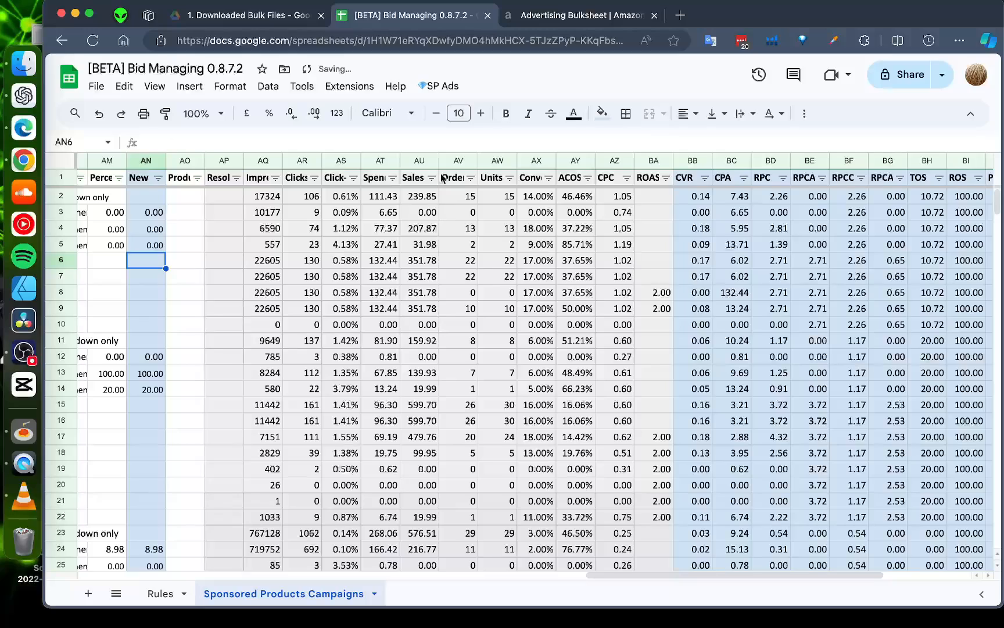
- Run Sync New Placement and check the first campaign's TOS, ROS, PPG and HPA columns along with its tCPC and new bids
{"action": "left_click_drag", "start_coordinate": [937, 213], "coordinate": [964, 245]}
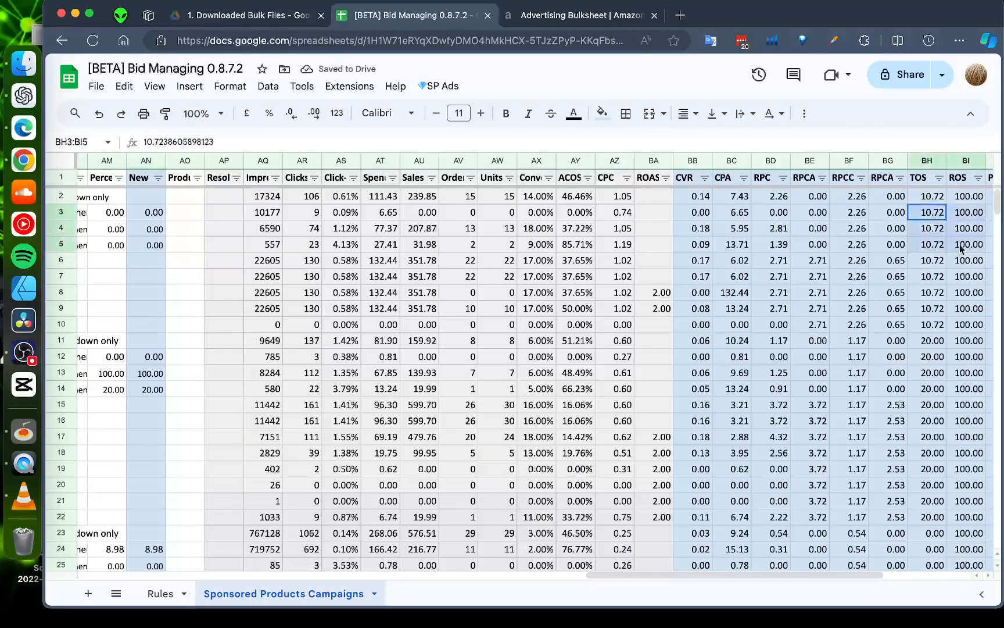
{"action": "left_click_drag", "start_coordinate": [630, 572], "coordinate": [653, 575]}
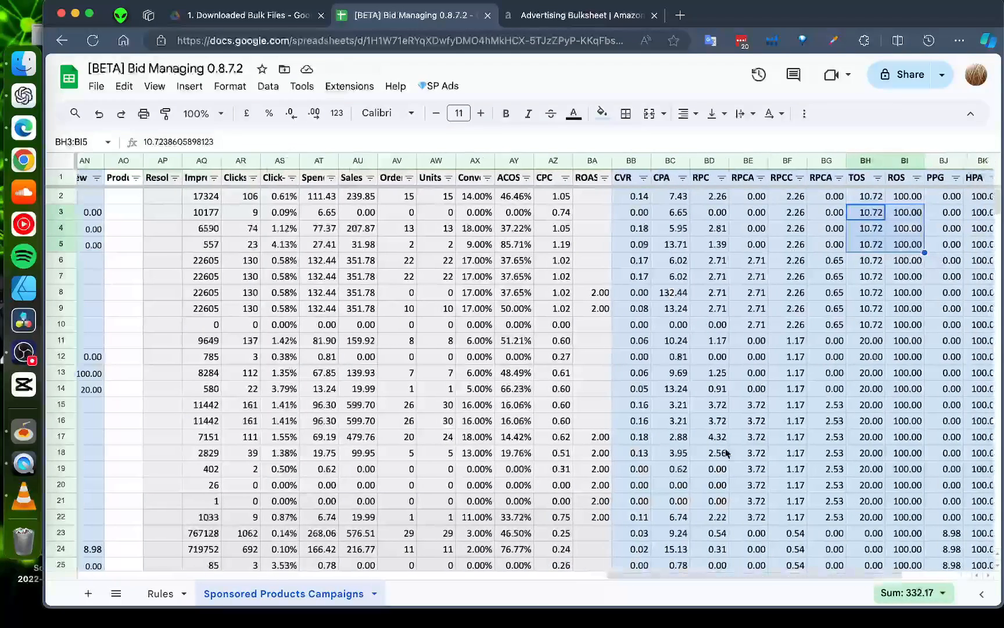
{"action": "left_click_drag", "start_coordinate": [866, 277], "coordinate": [933, 309]}
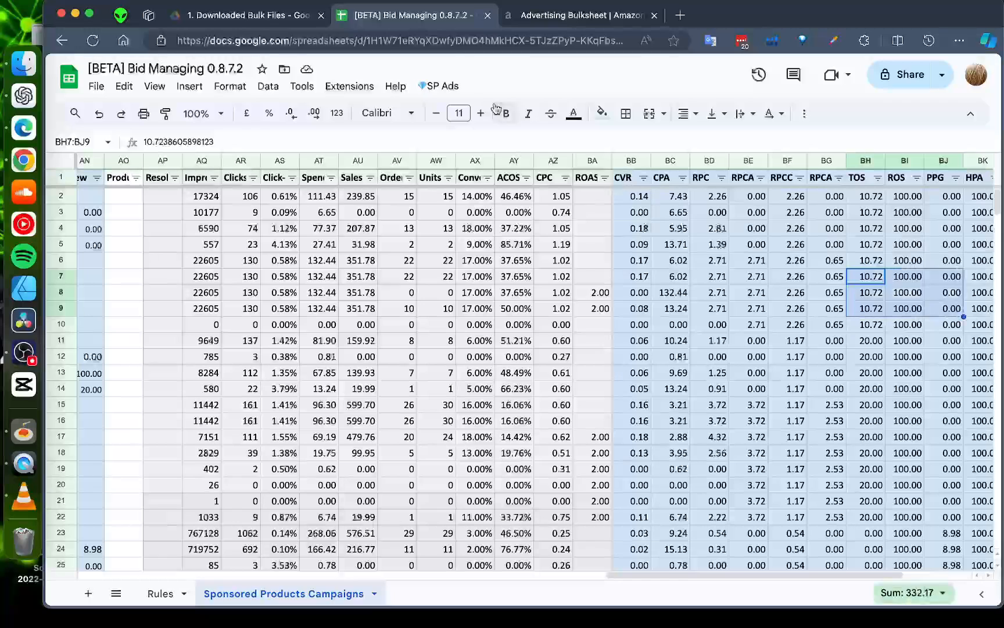
{"action": "left_click", "coordinate": [441, 86]}
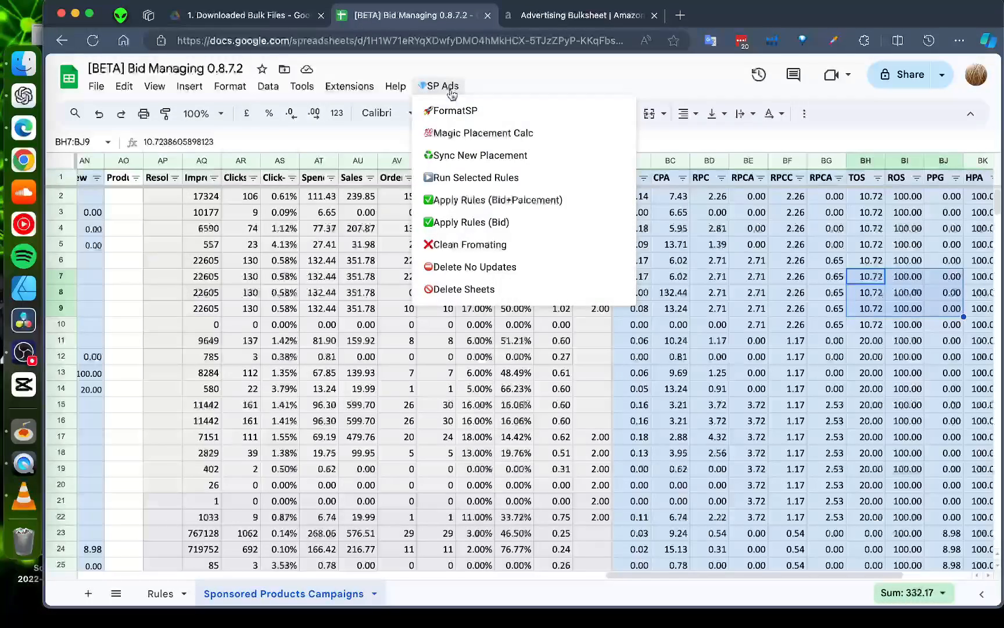
{"action": "left_click", "coordinate": [500, 162]}
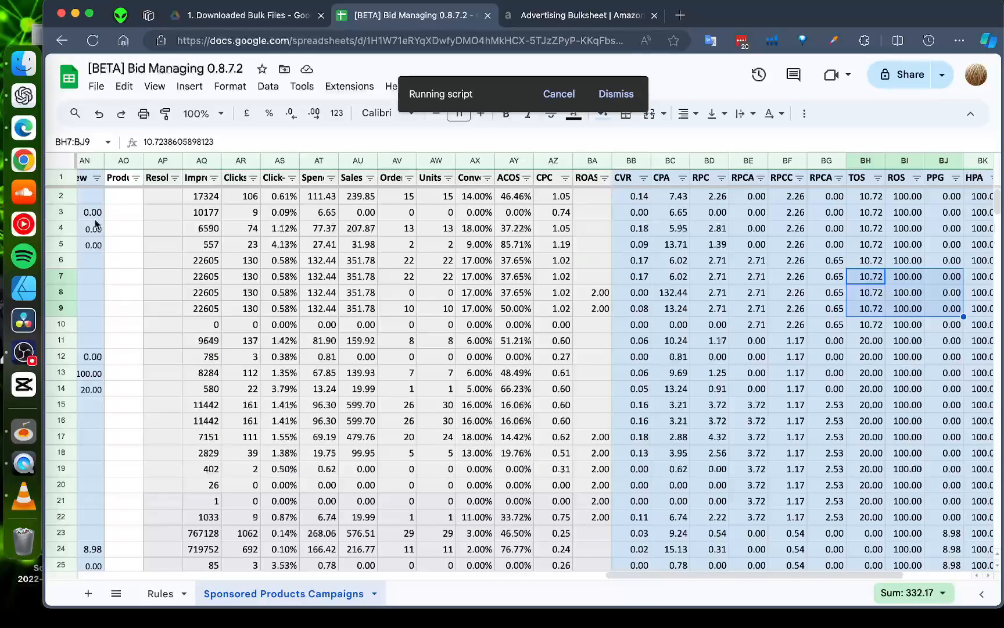
{"action": "left_click_drag", "start_coordinate": [93, 213], "coordinate": [94, 245]}
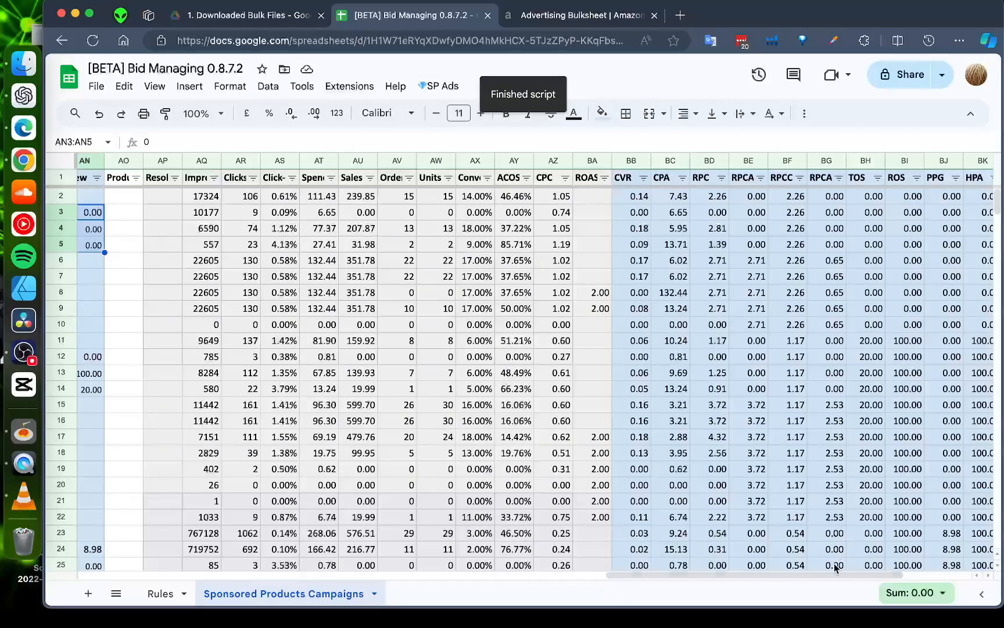
{"action": "left_click_drag", "start_coordinate": [836, 568], "coordinate": [649, 591]}
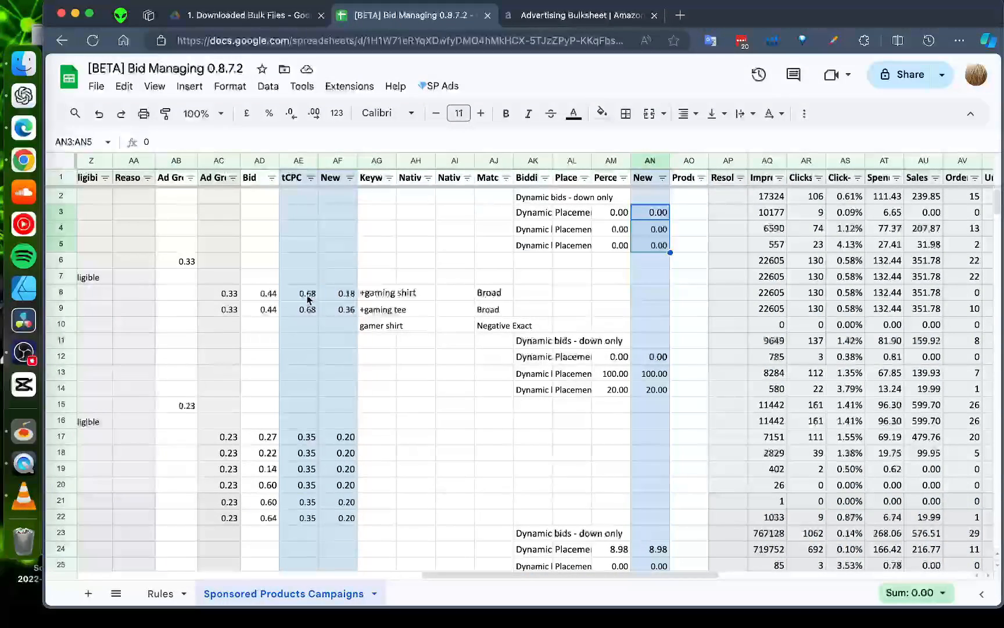
{"action": "left_click_drag", "start_coordinate": [308, 299], "coordinate": [346, 310]}
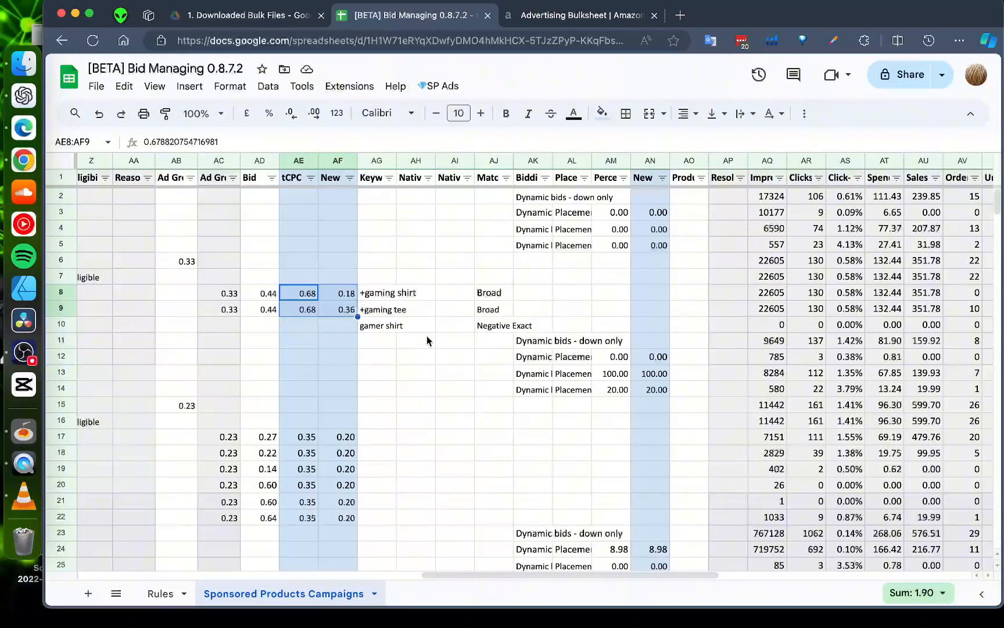
{"action": "left_click_drag", "start_coordinate": [549, 573], "coordinate": [791, 593]}
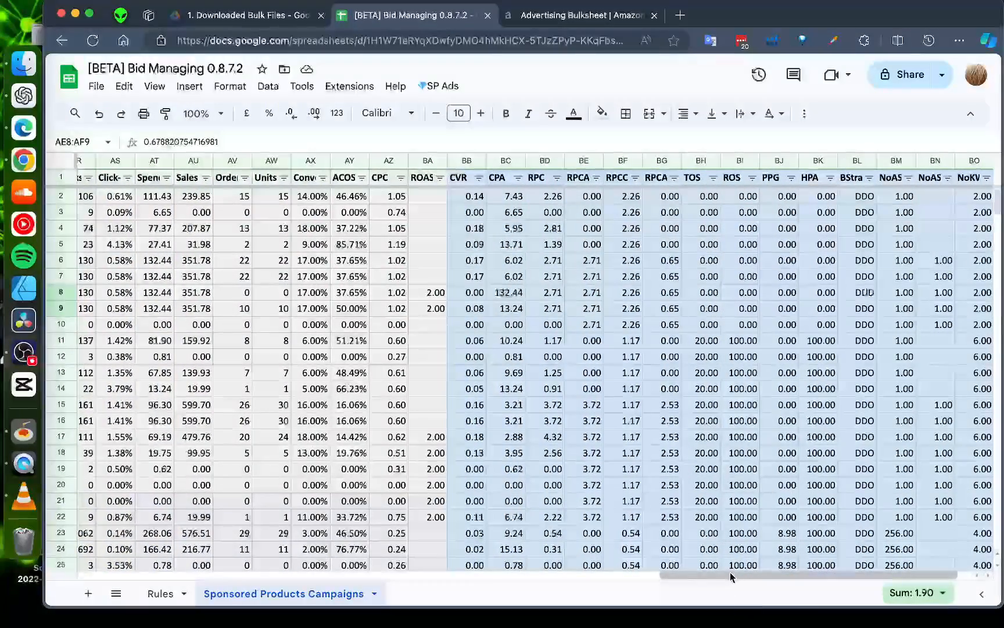
{"action": "left_click_drag", "start_coordinate": [825, 197], "coordinate": [663, 325]}
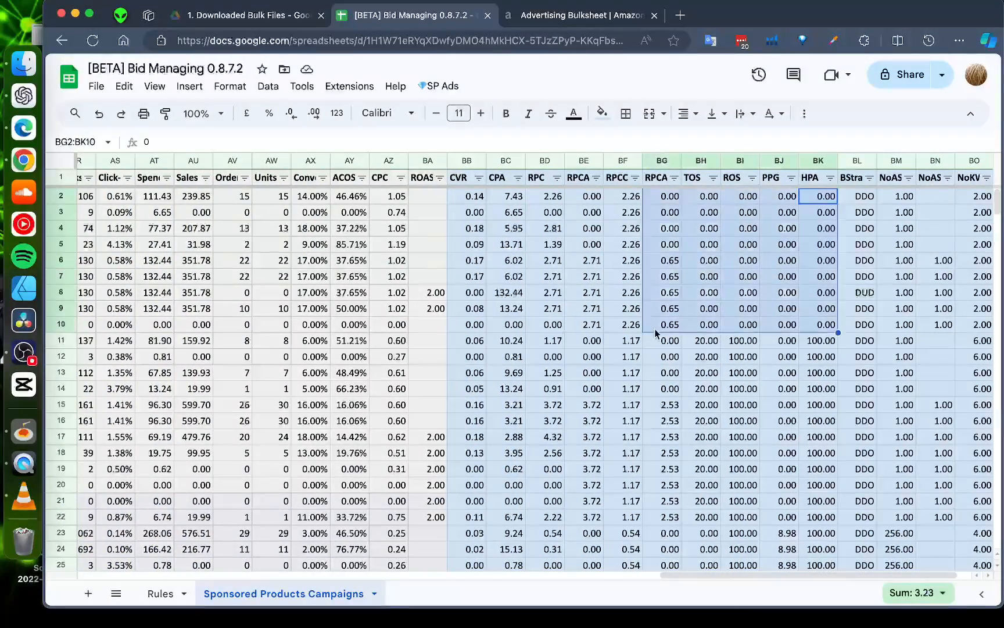
{"action": "left_click_drag", "start_coordinate": [715, 577], "coordinate": [225, 538]}
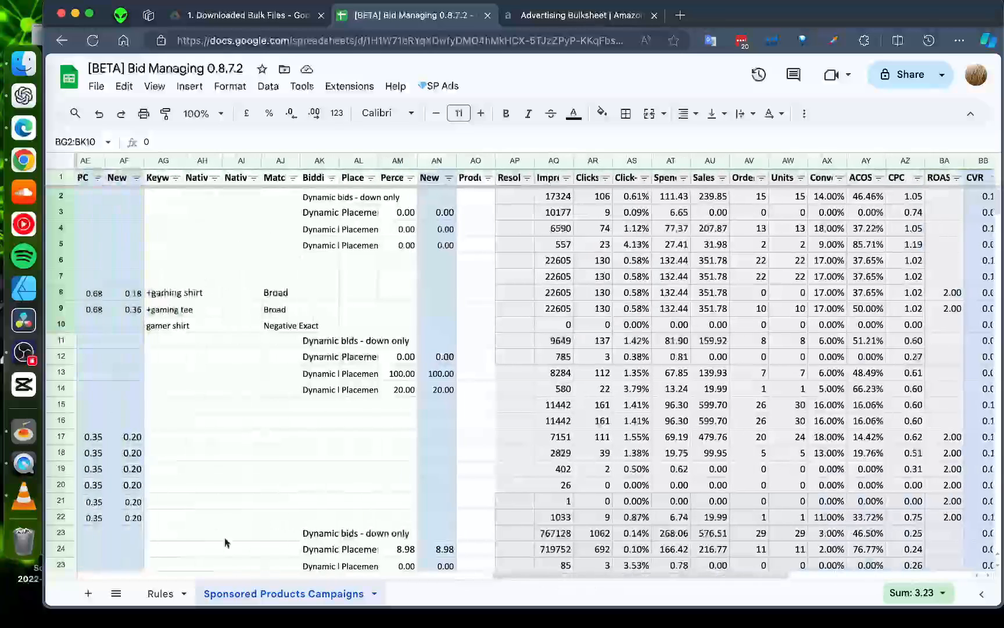
- Enable the Orders rules in rows 6 to 10 of the Rules sheet
{"action": "left_click", "coordinate": [160, 593]}
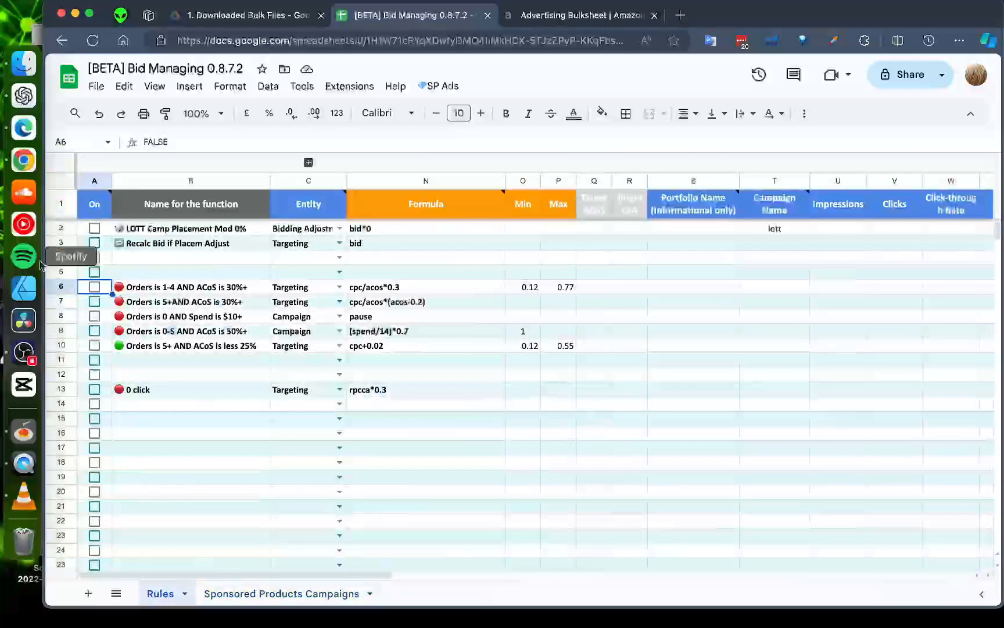
{"action": "left_click", "coordinate": [95, 288]}
{"action": "left_click", "coordinate": [91, 306]}
{"action": "left_click", "coordinate": [91, 315]}
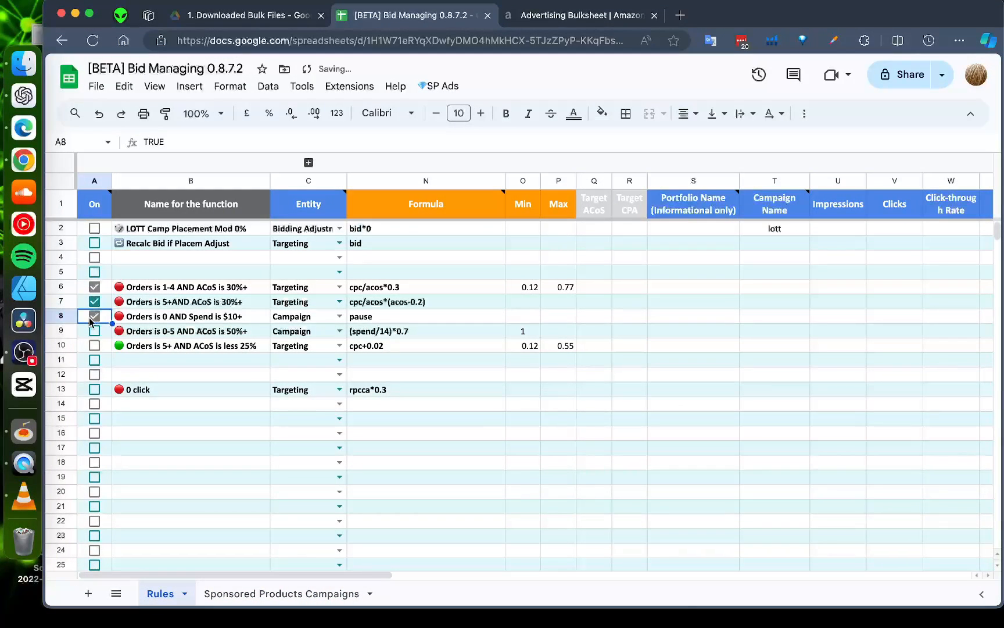
{"action": "left_click", "coordinate": [91, 330]}
{"action": "left_click", "coordinate": [91, 342]}
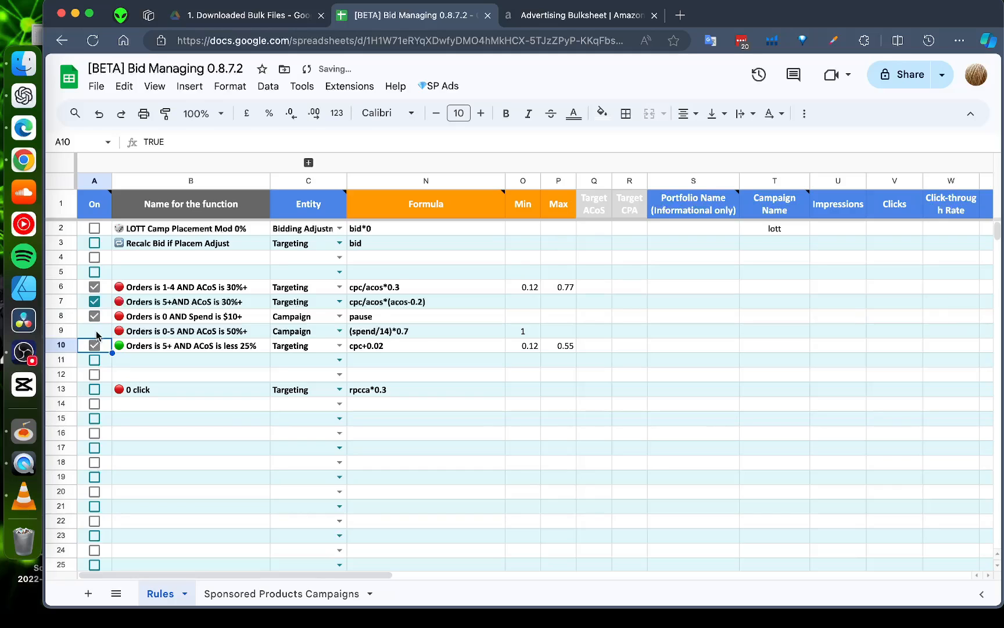
- Run the selected rules on the Sponsored Products Campaigns sheet and check the tCPC and new bids of the first campaign's keywords
{"action": "left_click", "coordinate": [298, 594]}
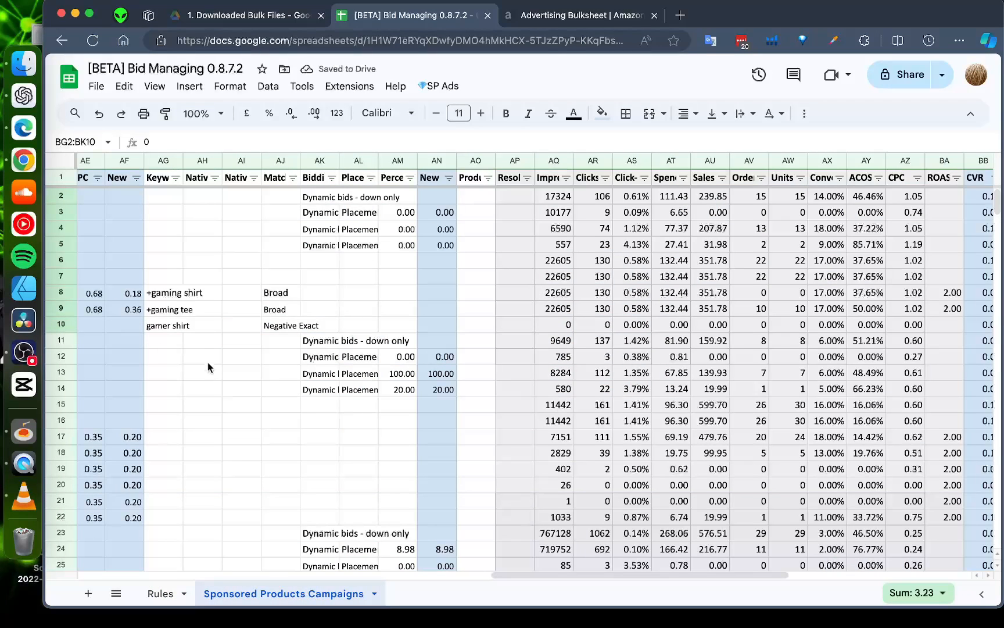
{"action": "left_click_drag", "start_coordinate": [626, 576], "coordinate": [776, 577]}
{"action": "left_click_drag", "start_coordinate": [878, 305], "coordinate": [766, 325]}
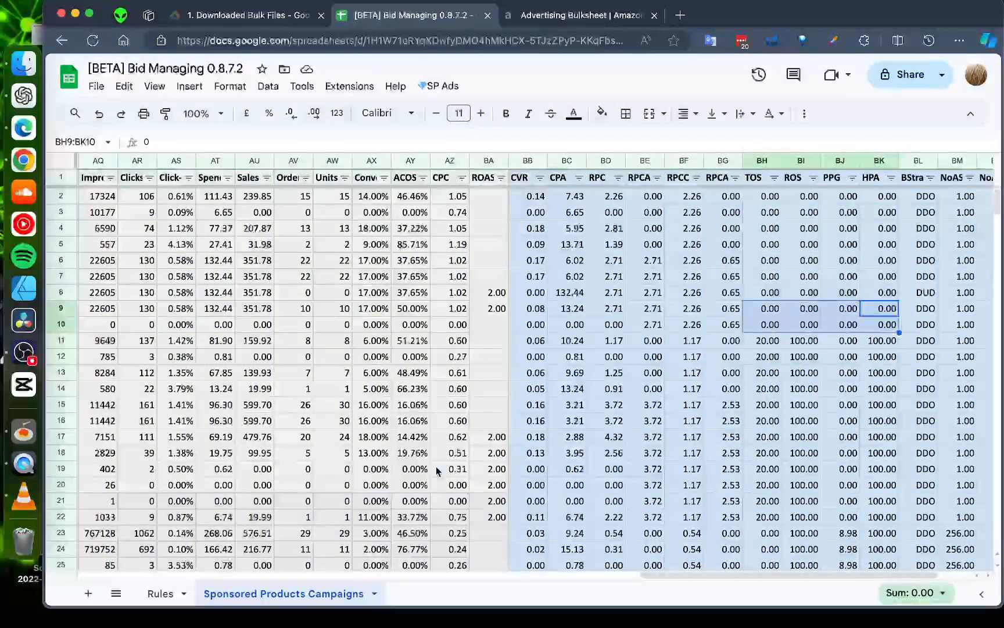
{"action": "left_click_drag", "start_coordinate": [658, 572], "coordinate": [415, 547]}
{"action": "left_click_drag", "start_coordinate": [406, 294], "coordinate": [456, 310]}
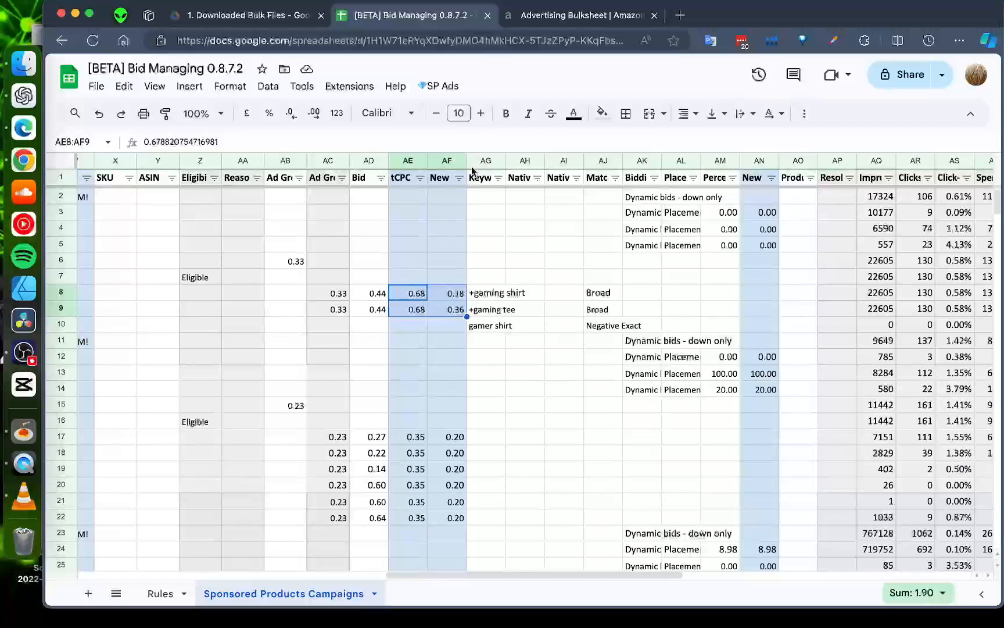
{"action": "left_click", "coordinate": [439, 86]}
{"action": "left_click", "coordinate": [526, 178]}
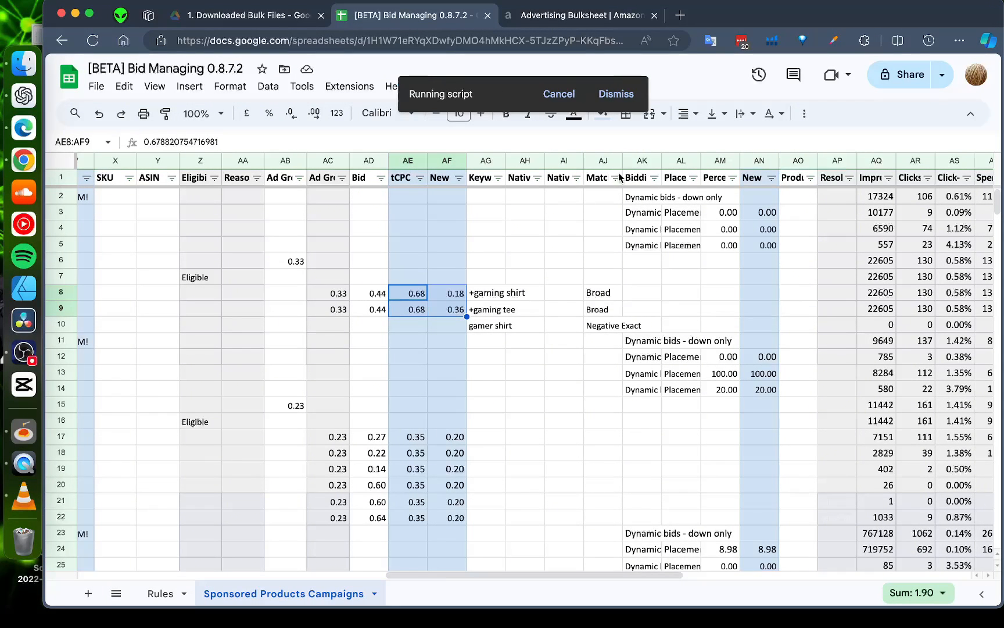
{"action": "left_click_drag", "start_coordinate": [452, 293], "coordinate": [452, 312]}
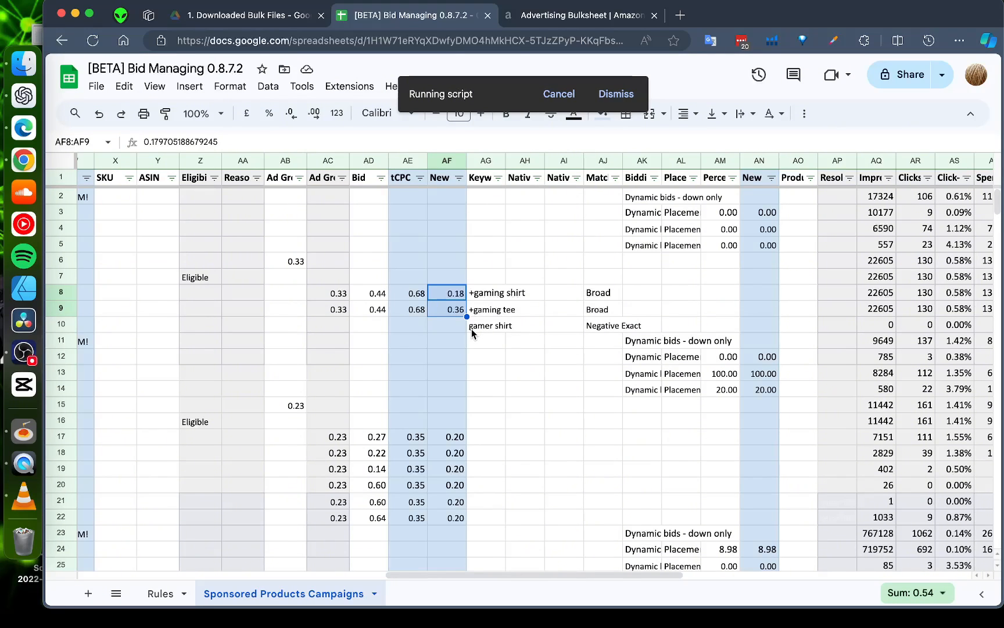
{"action": "left_click_drag", "start_coordinate": [410, 311], "coordinate": [457, 301]}
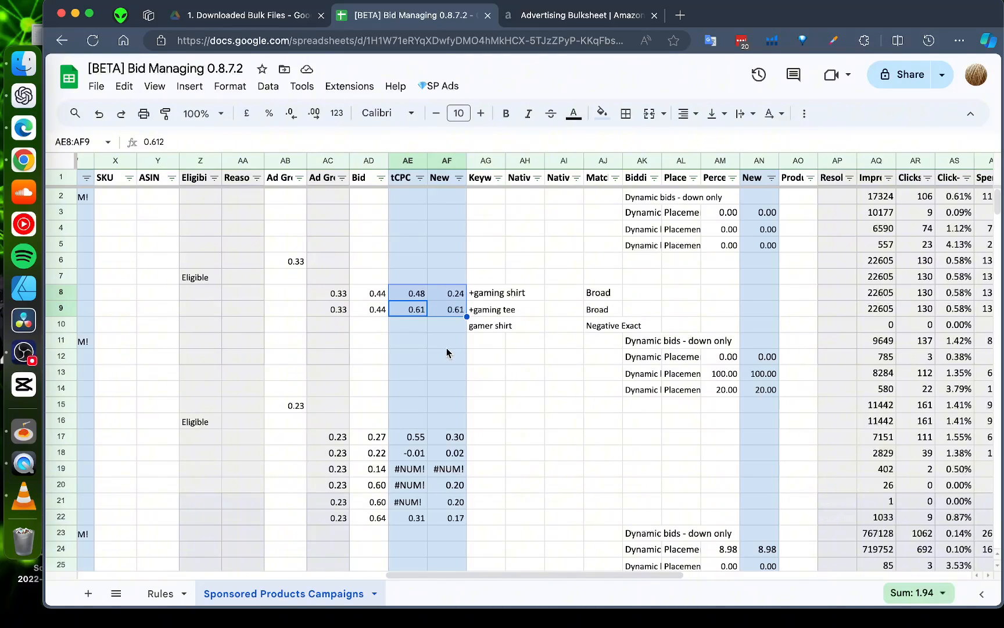
{"action": "left_click", "coordinate": [471, 343]}
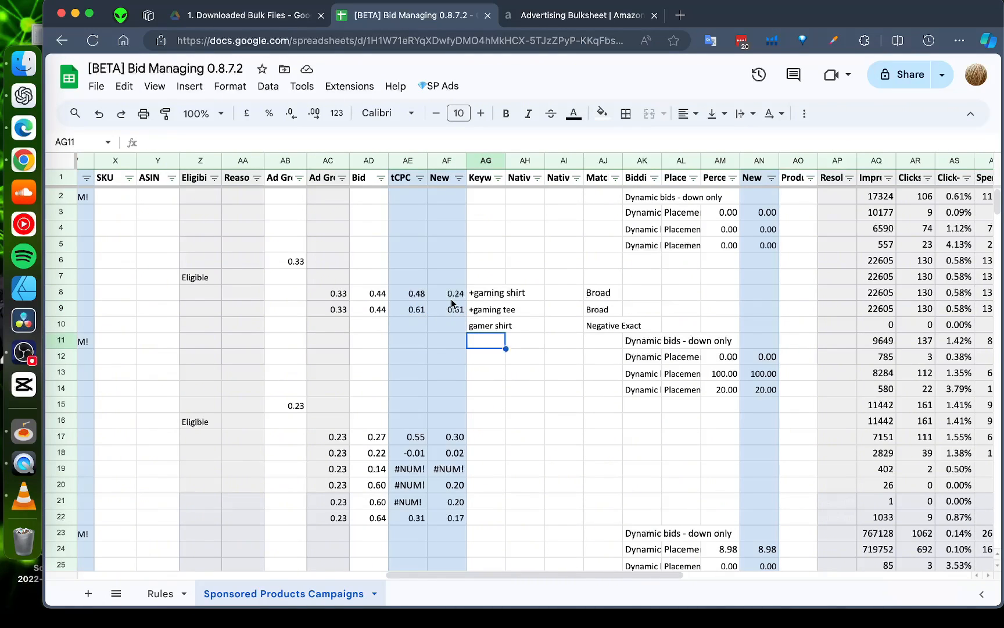
{"action": "left_click_drag", "start_coordinate": [406, 299], "coordinate": [454, 312]}
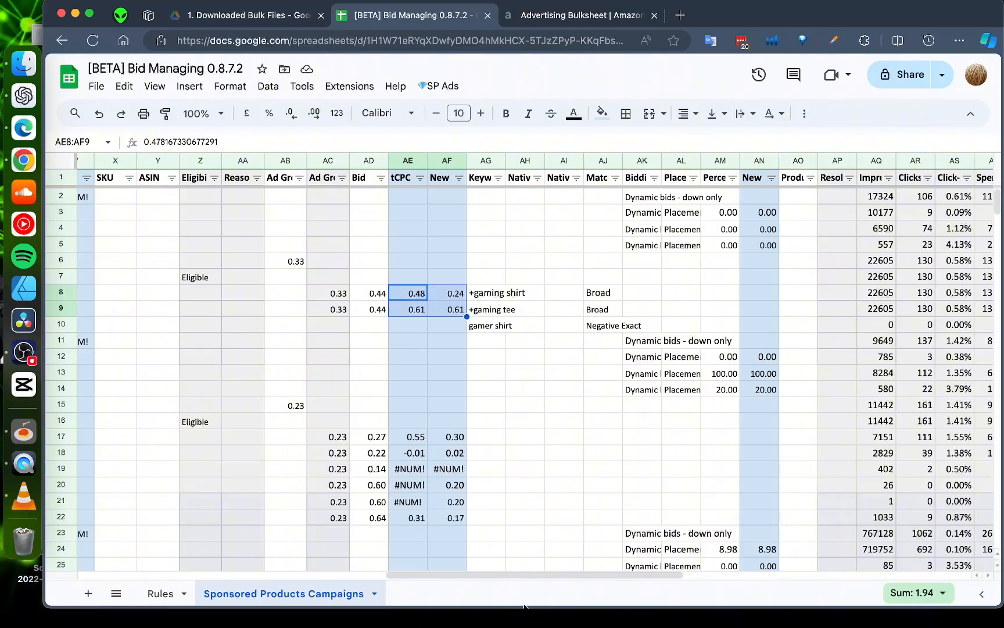
{"action": "left_click_drag", "start_coordinate": [534, 574], "coordinate": [535, 572]}
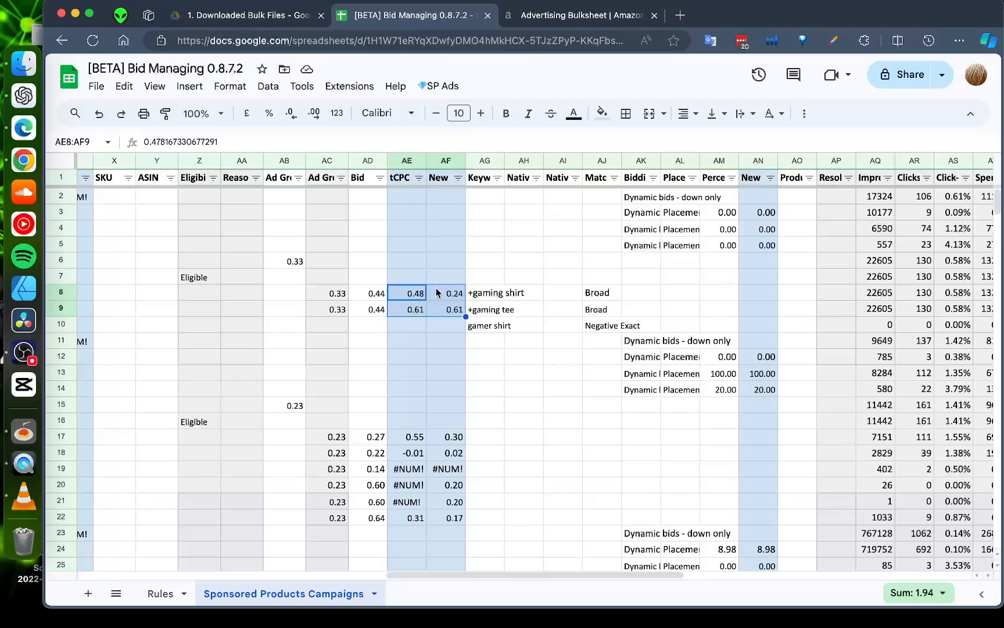
- Run Magic Placement Calc and check the first campaign's New Percentage values in AN3:AN5
{"action": "left_click_drag", "start_coordinate": [558, 575], "coordinate": [688, 592]}
{"action": "left_click", "coordinate": [439, 86]}
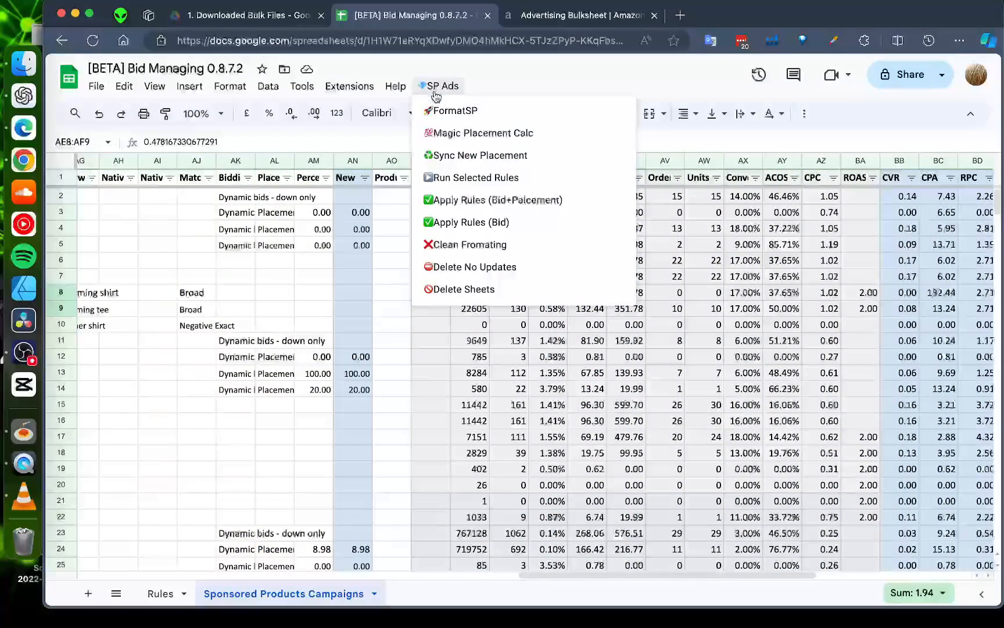
{"action": "left_click", "coordinate": [482, 130]}
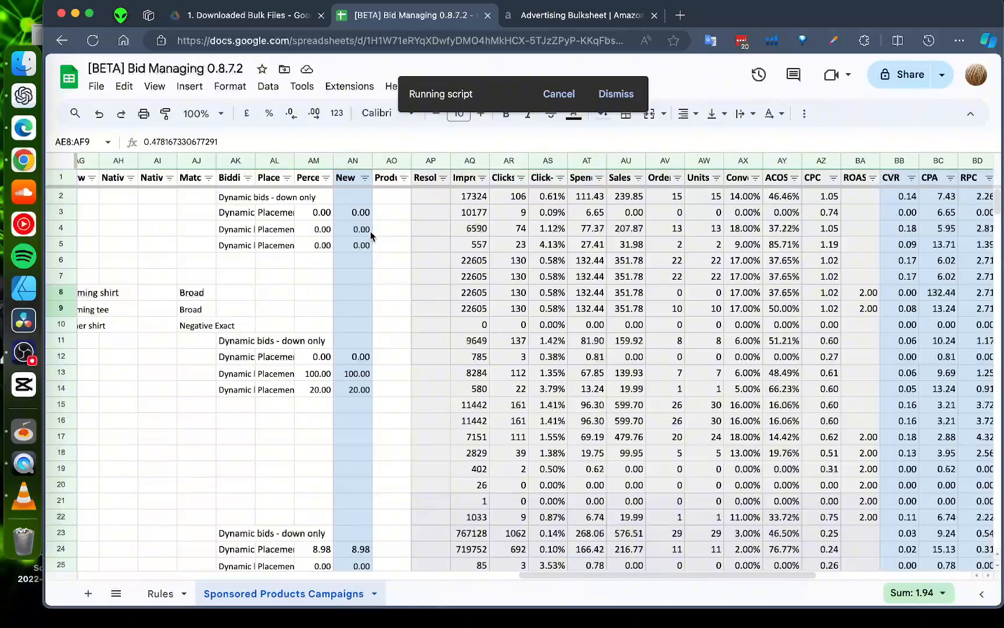
{"action": "left_click_drag", "start_coordinate": [354, 213], "coordinate": [353, 251]}
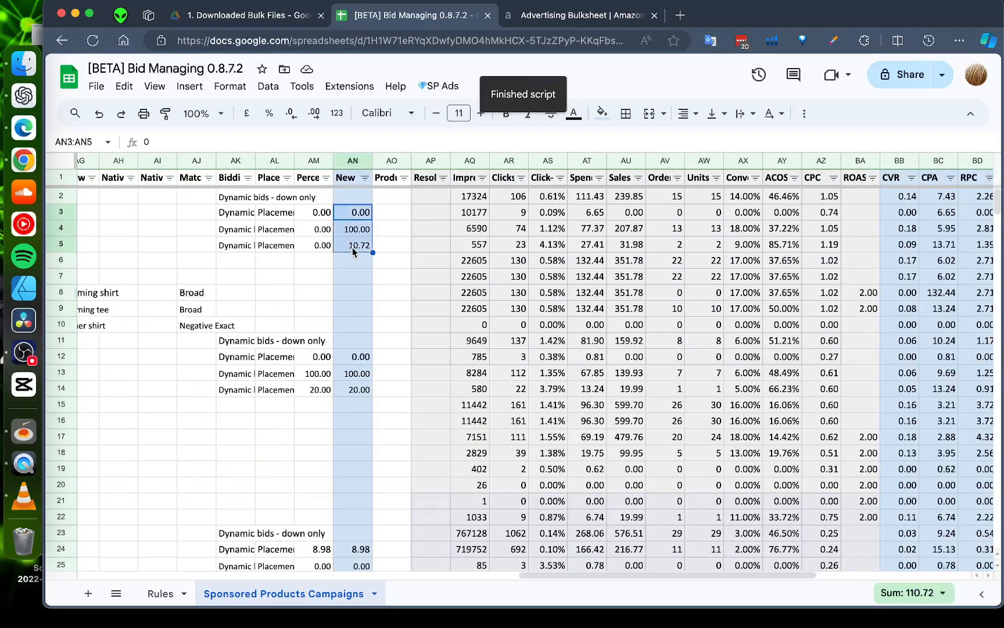
- Run Sync New Placement, then compare the first campaign's placement columns with its new bids in AF8:AF9
{"action": "left_click_drag", "start_coordinate": [573, 574], "coordinate": [702, 575]}
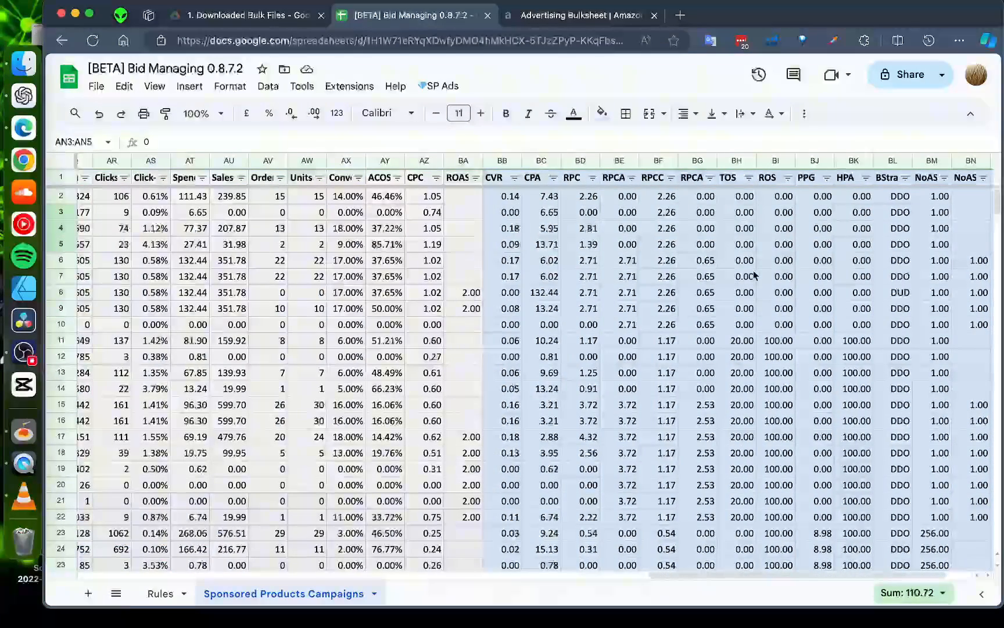
{"action": "left_click", "coordinate": [441, 87]}
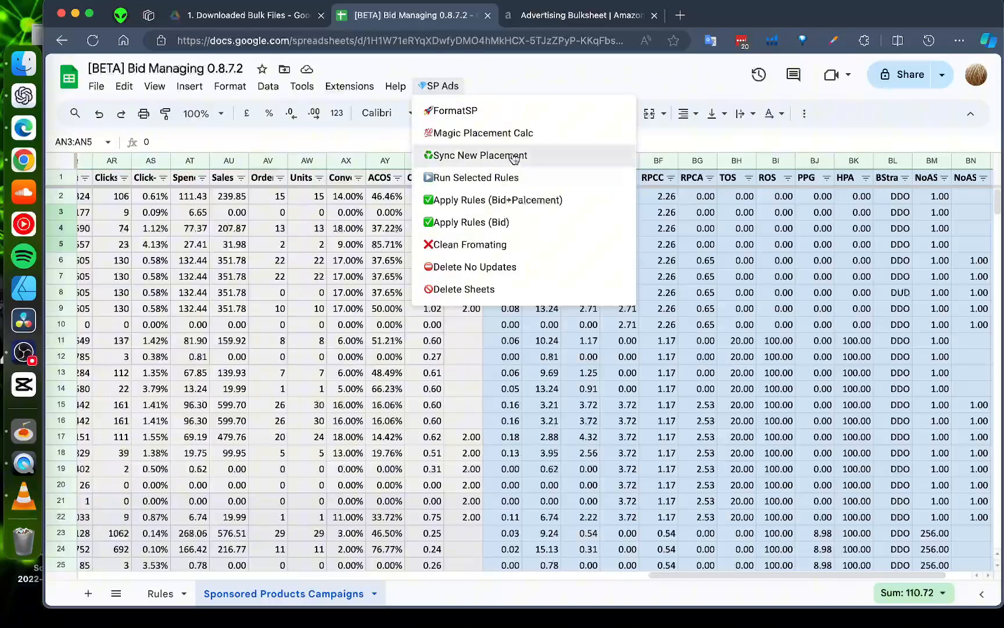
{"action": "left_click", "coordinate": [549, 155]}
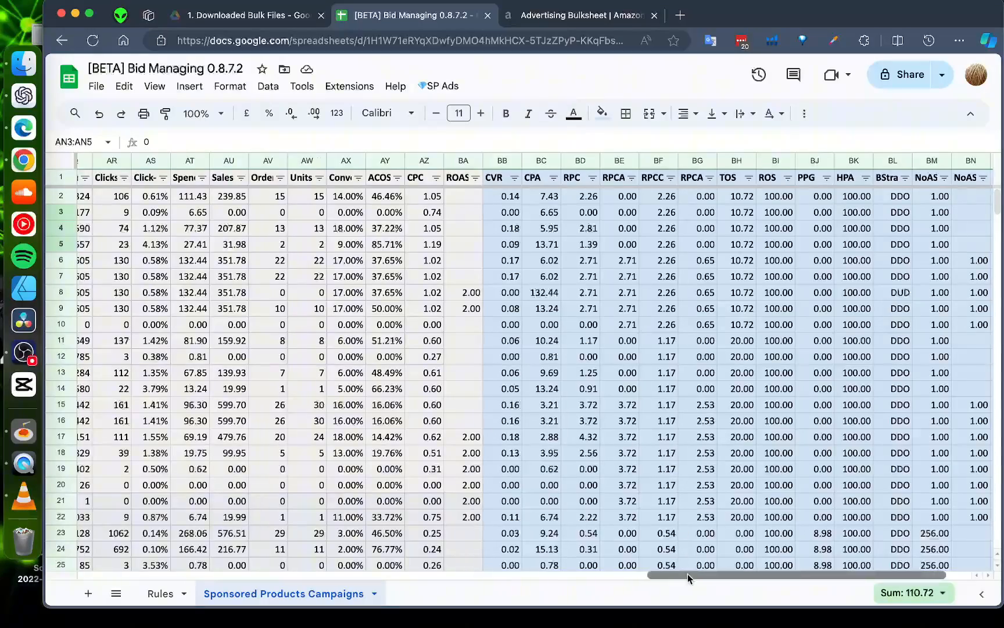
{"action": "left_click_drag", "start_coordinate": [688, 574], "coordinate": [411, 565]}
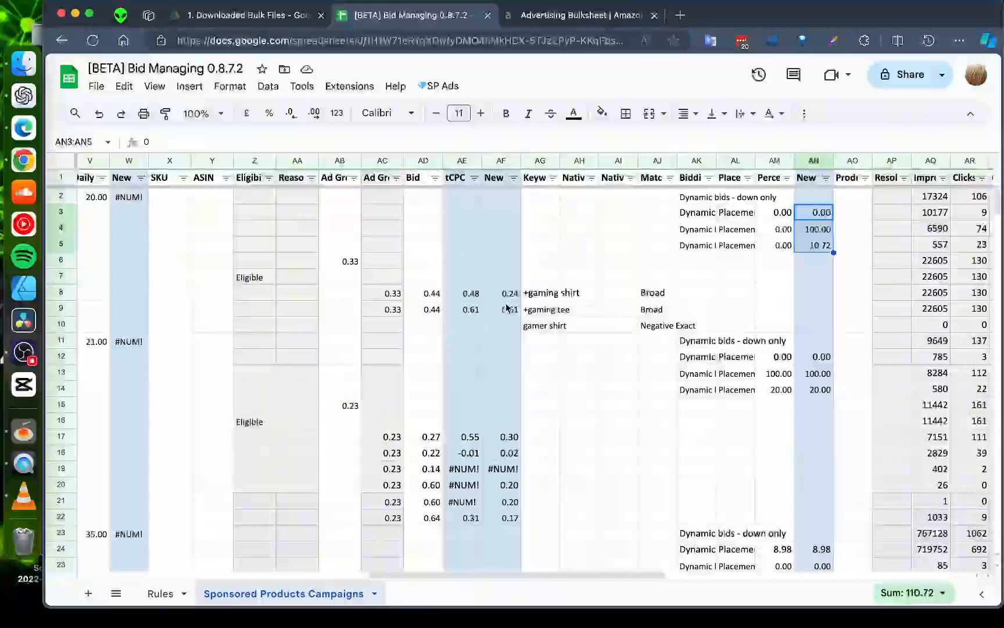
{"action": "left_click_drag", "start_coordinate": [501, 293], "coordinate": [505, 310]}
- Rerun the selected rules on the campaigns sheet and check the first campaign's HPA column and new bids in AF8:AF9
{"action": "left_click", "coordinate": [160, 592]}
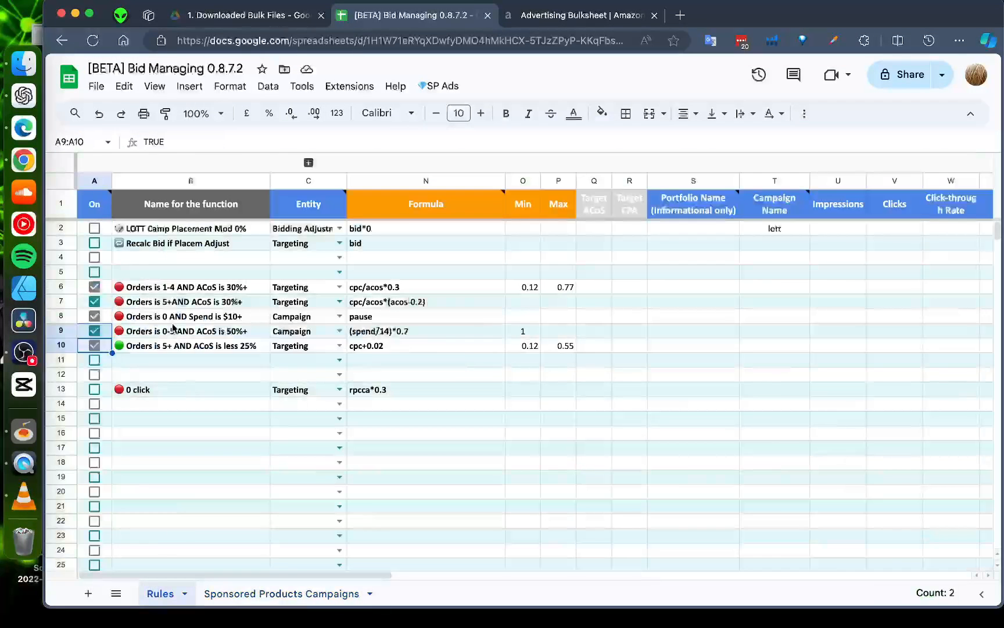
{"action": "left_click", "coordinate": [283, 592]}
{"action": "left_click", "coordinate": [443, 85]}
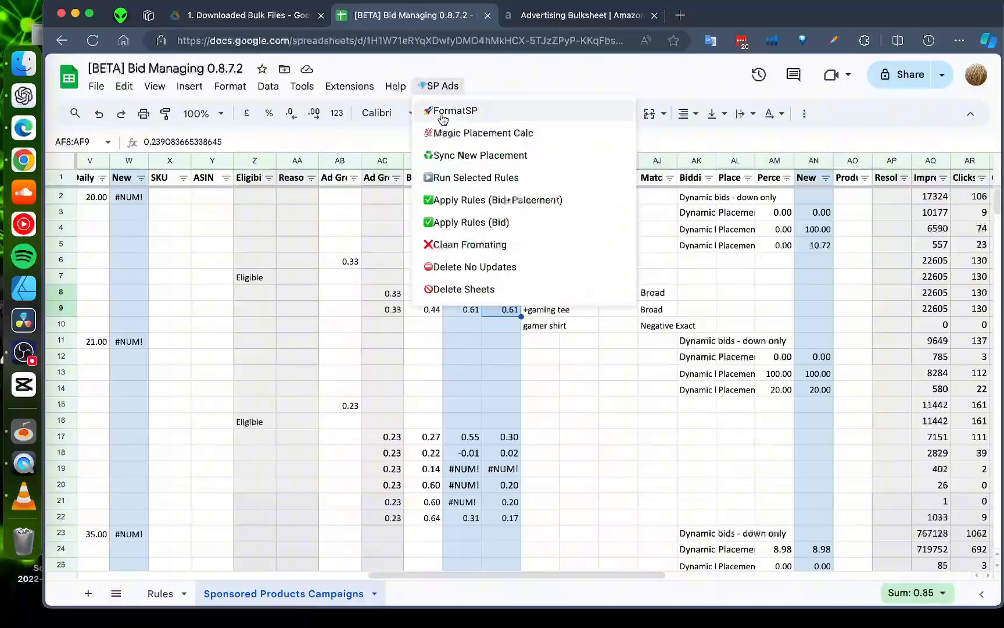
{"action": "left_click", "coordinate": [494, 178]}
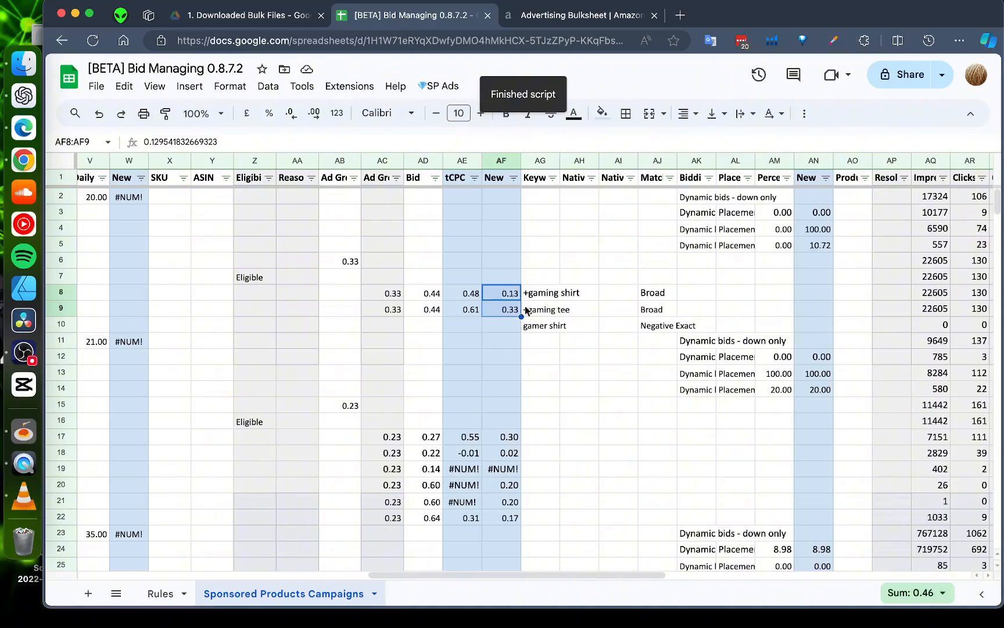
{"action": "left_click_drag", "start_coordinate": [526, 575], "coordinate": [972, 583]}
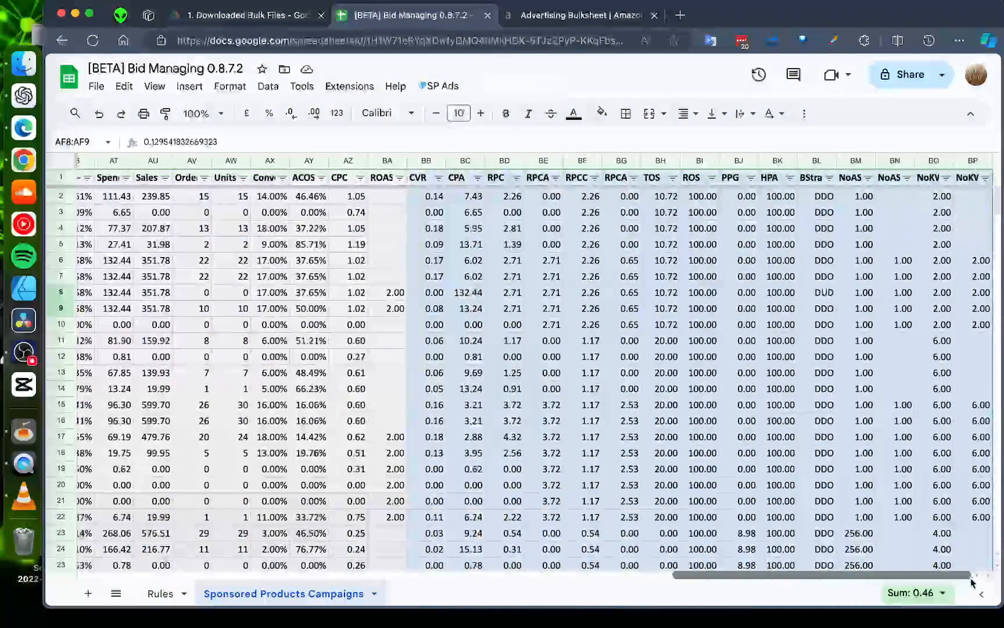
{"action": "left_click_drag", "start_coordinate": [790, 197], "coordinate": [788, 324]}
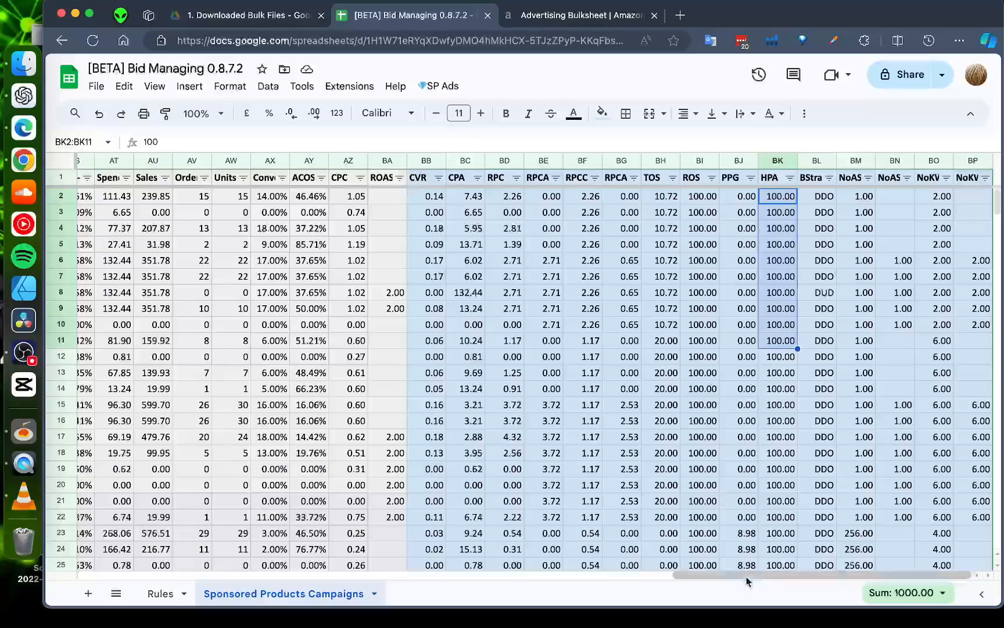
{"action": "left_click_drag", "start_coordinate": [753, 574], "coordinate": [510, 574]}
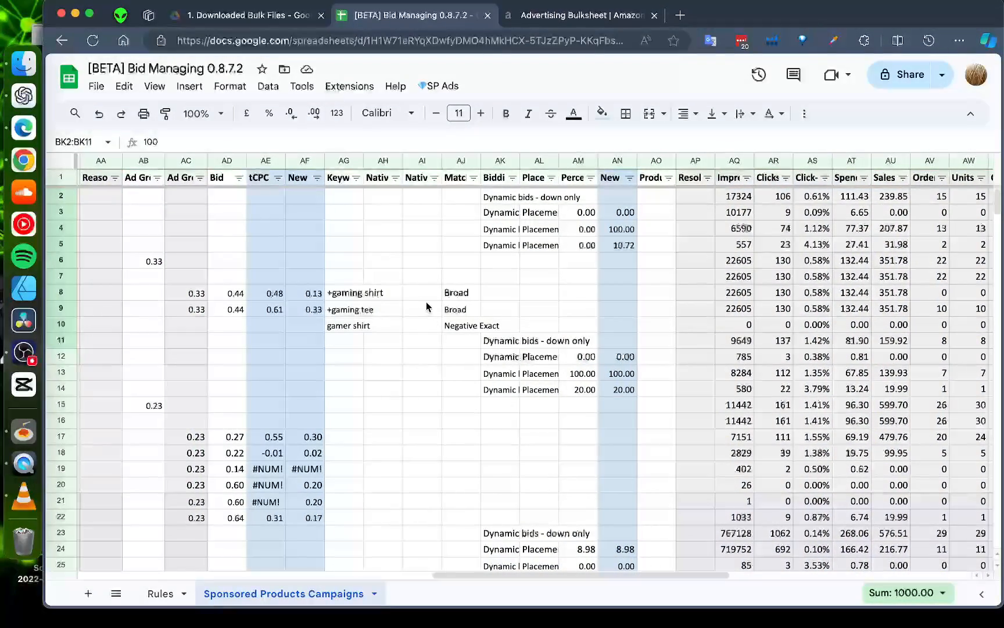
{"action": "left_click_drag", "start_coordinate": [303, 293], "coordinate": [300, 310]}
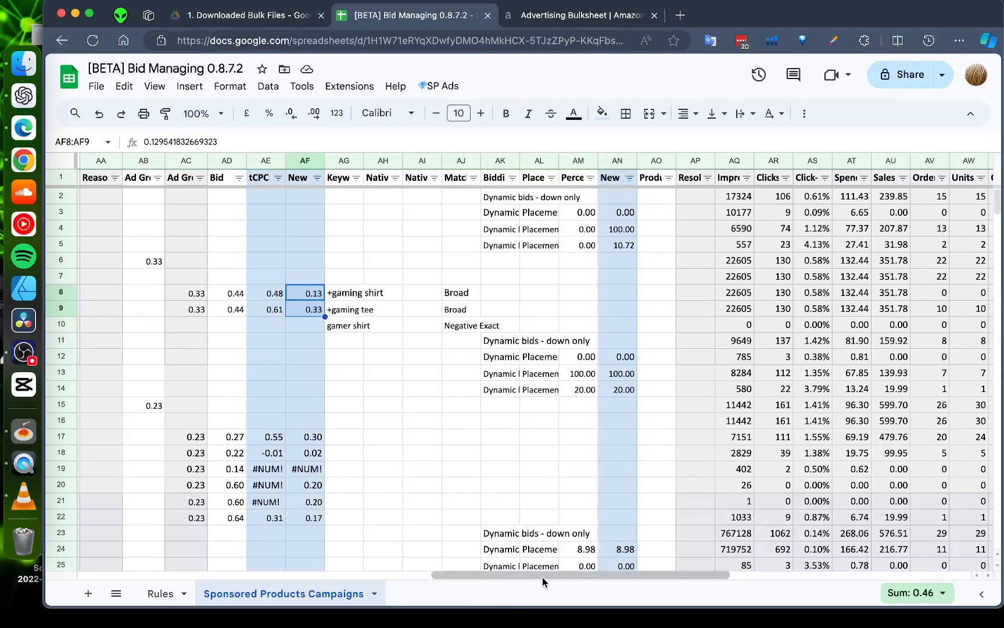
- Review the enabled rules, the options for applying them, and the Bid, tCPC and New Bid columns of the first campaigns
{"action": "left_click_drag", "start_coordinate": [542, 576], "coordinate": [273, 575]}
{"action": "left_click", "coordinate": [161, 593]}
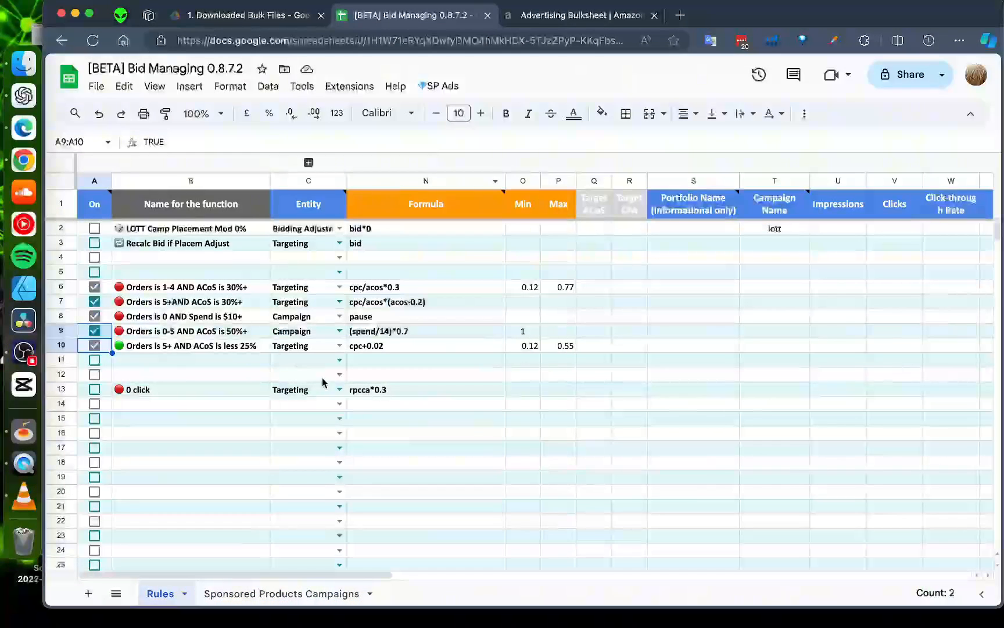
{"action": "left_click", "coordinate": [349, 598]}
{"action": "left_click_drag", "start_coordinate": [358, 576], "coordinate": [657, 577]}
{"action": "left_click", "coordinate": [442, 86]}
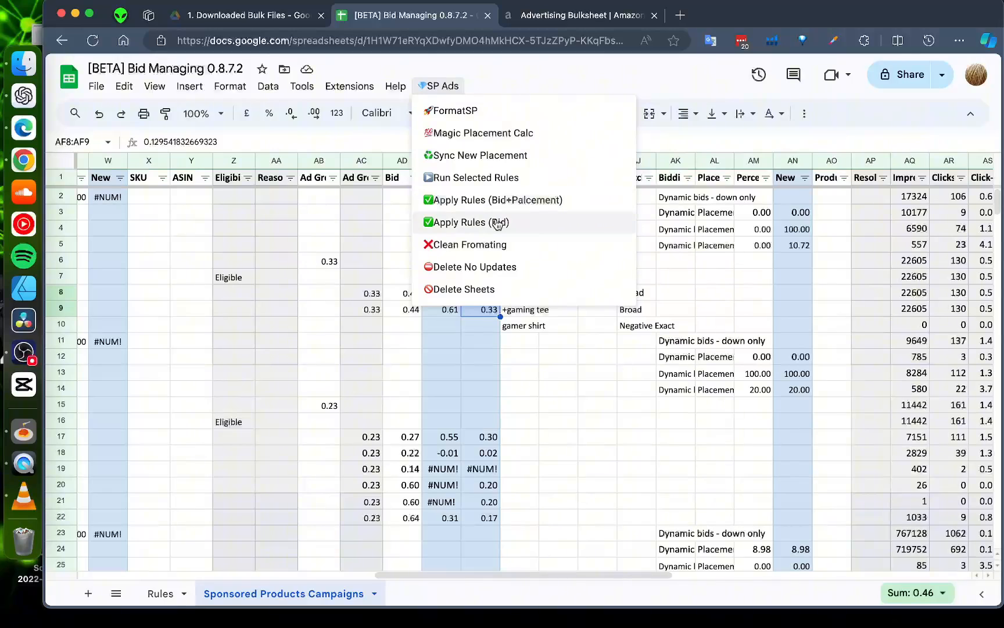
{"action": "left_click", "coordinate": [565, 422]}
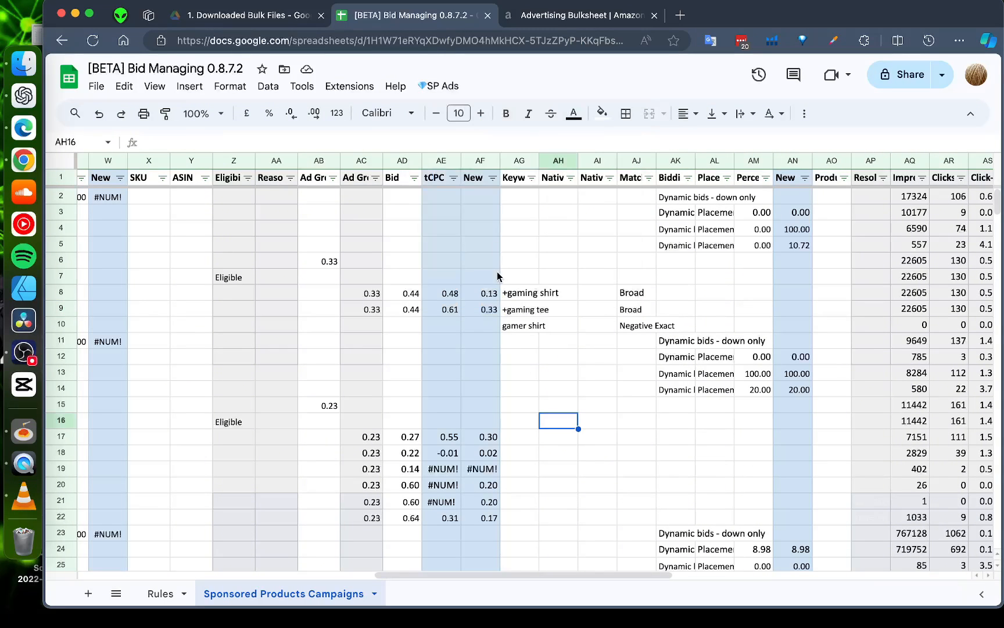
{"action": "left_click", "coordinate": [445, 87]}
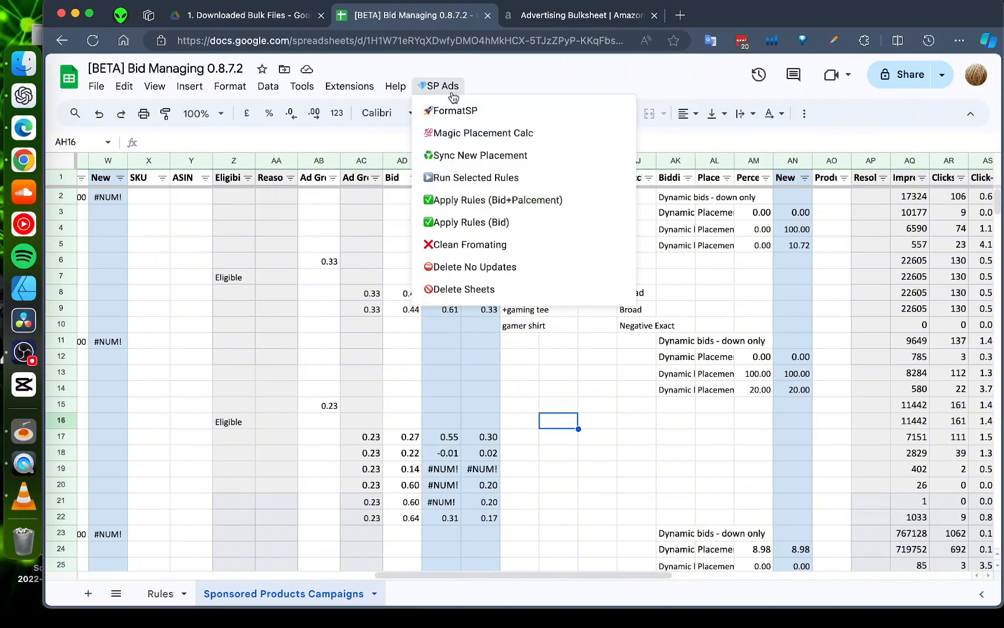
{"action": "left_click", "coordinate": [570, 286]}
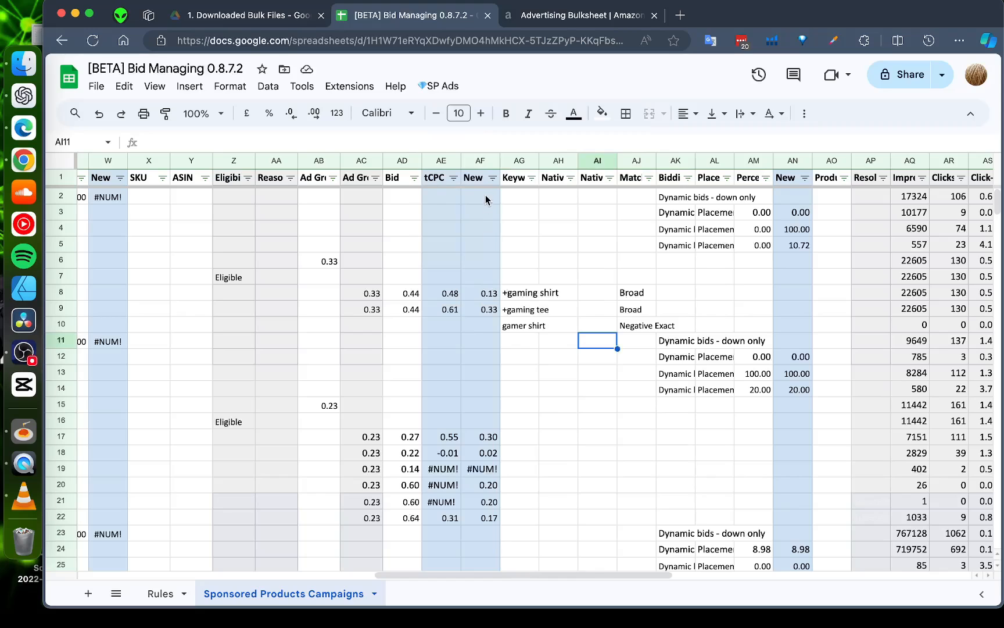
{"action": "left_click_drag", "start_coordinate": [486, 197], "coordinate": [476, 475]}
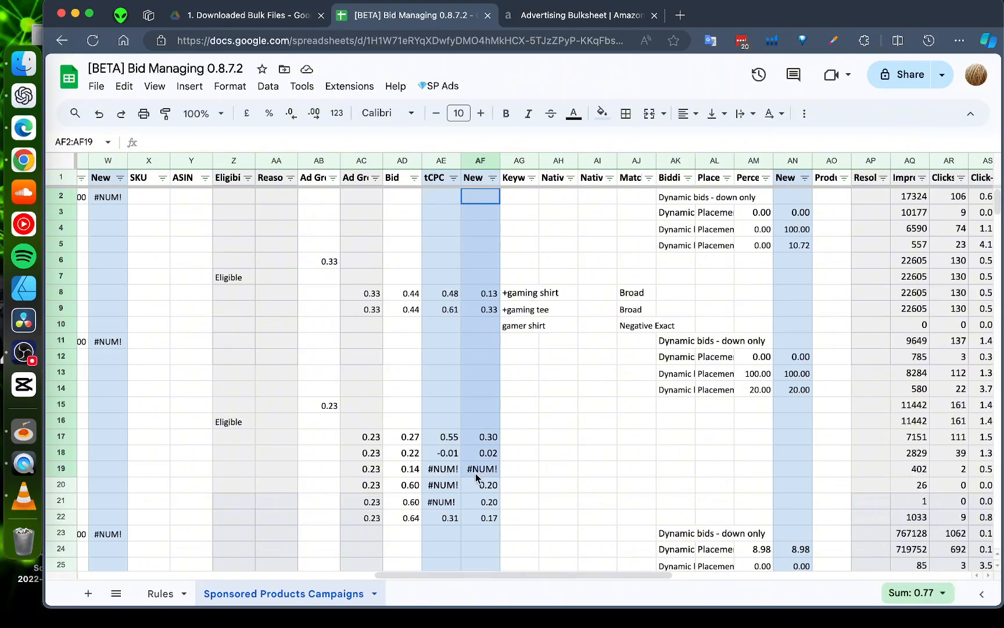
{"action": "left_click_drag", "start_coordinate": [402, 249], "coordinate": [403, 343]}
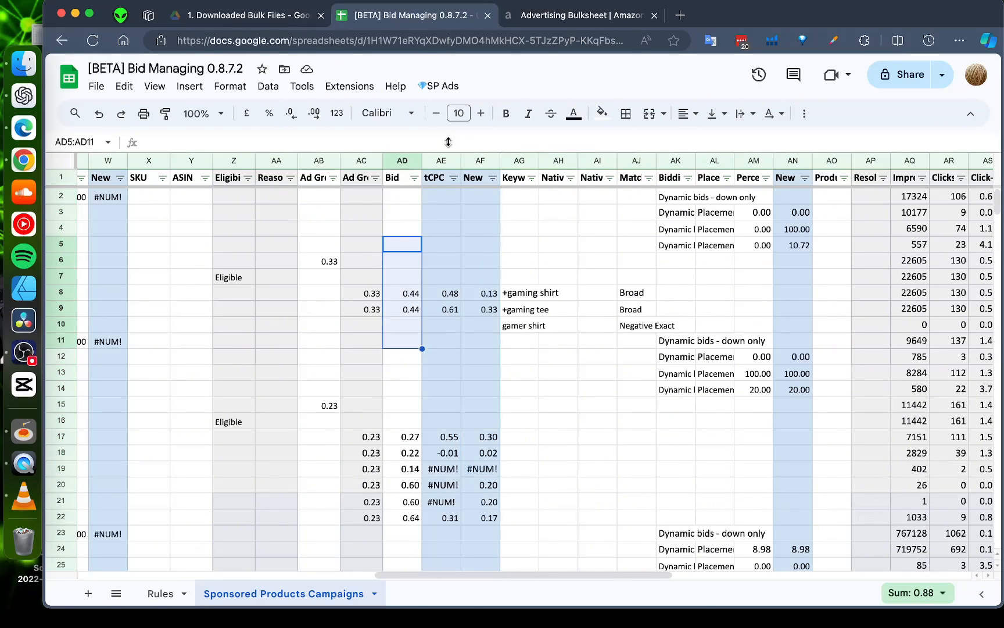
{"action": "left_click", "coordinate": [440, 86]}
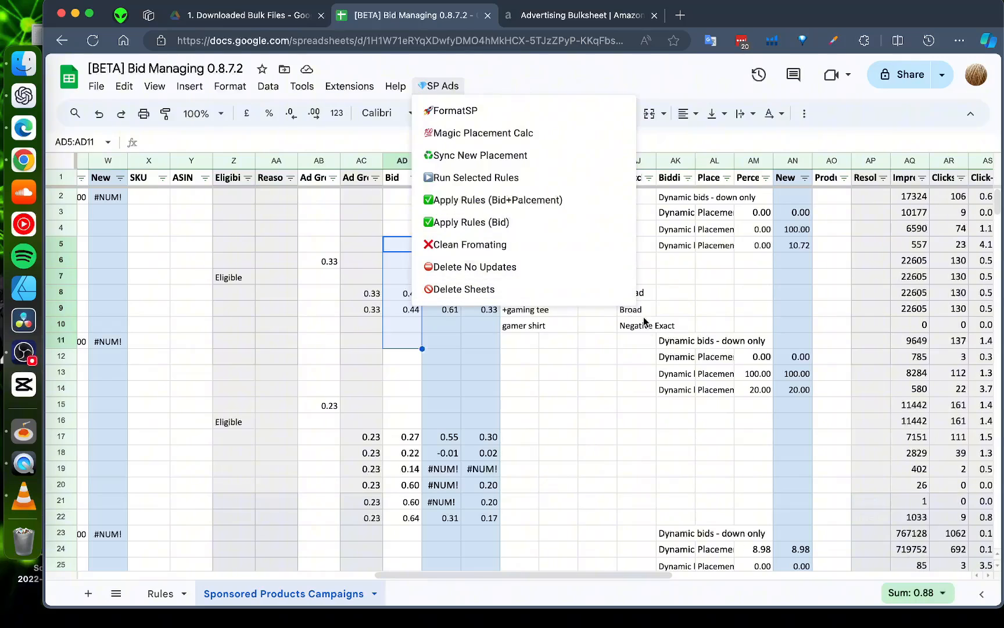
{"action": "left_click", "coordinate": [650, 341]}
{"action": "left_click_drag", "start_coordinate": [437, 243], "coordinate": [441, 348]}
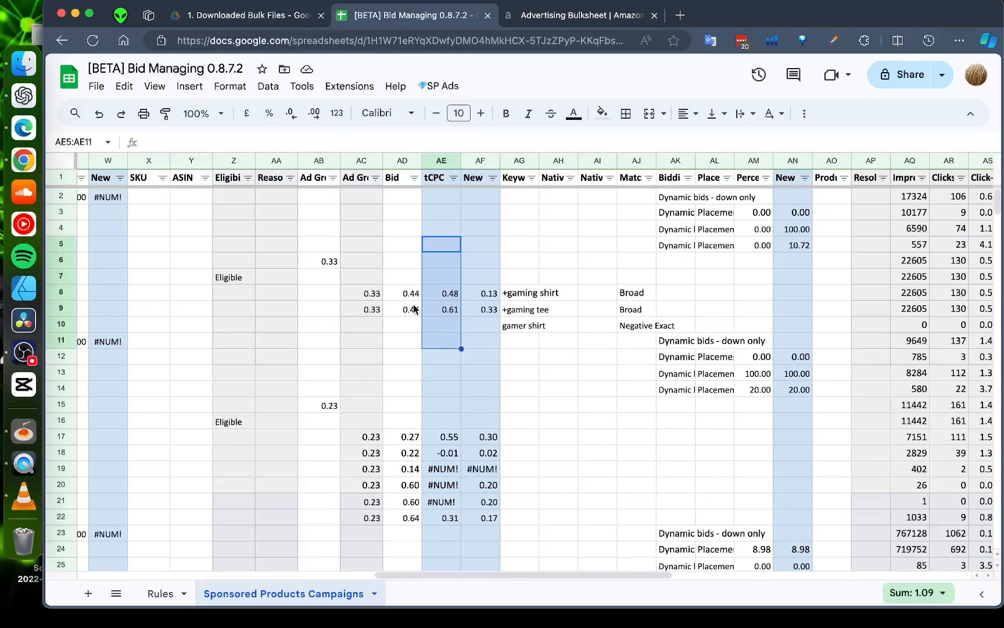
- Apply the rules to both bids and placements on the campaigns sheet
{"action": "left_click", "coordinate": [440, 85]}
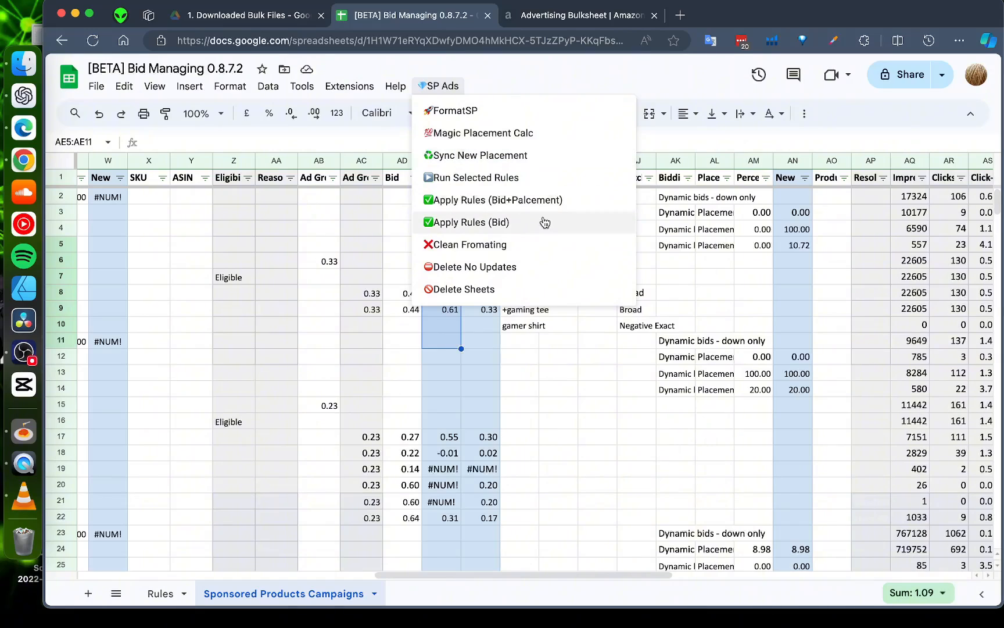
{"action": "left_click", "coordinate": [544, 201]}
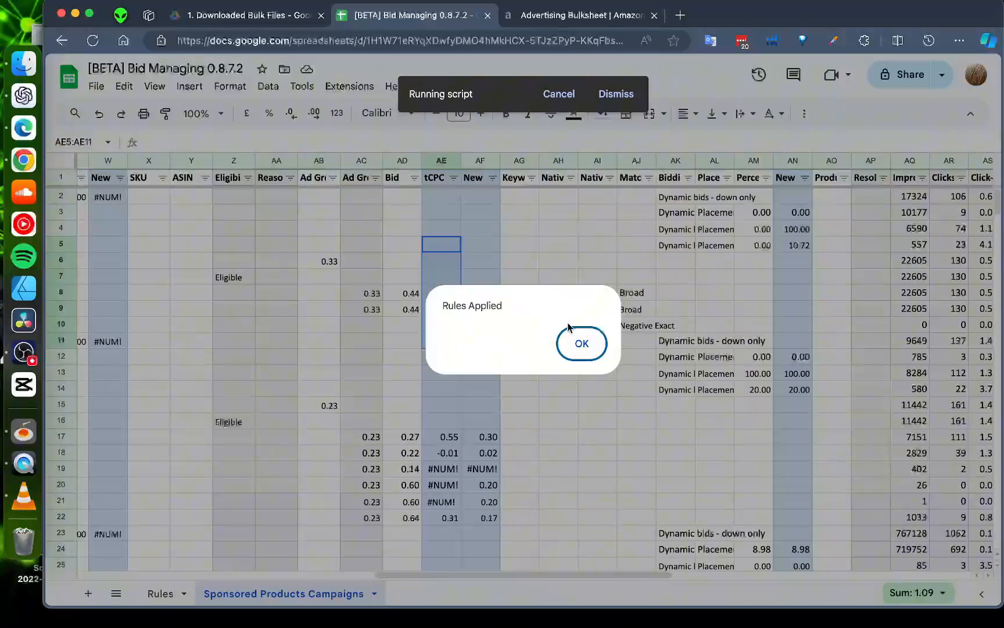
{"action": "left_click", "coordinate": [578, 341]}
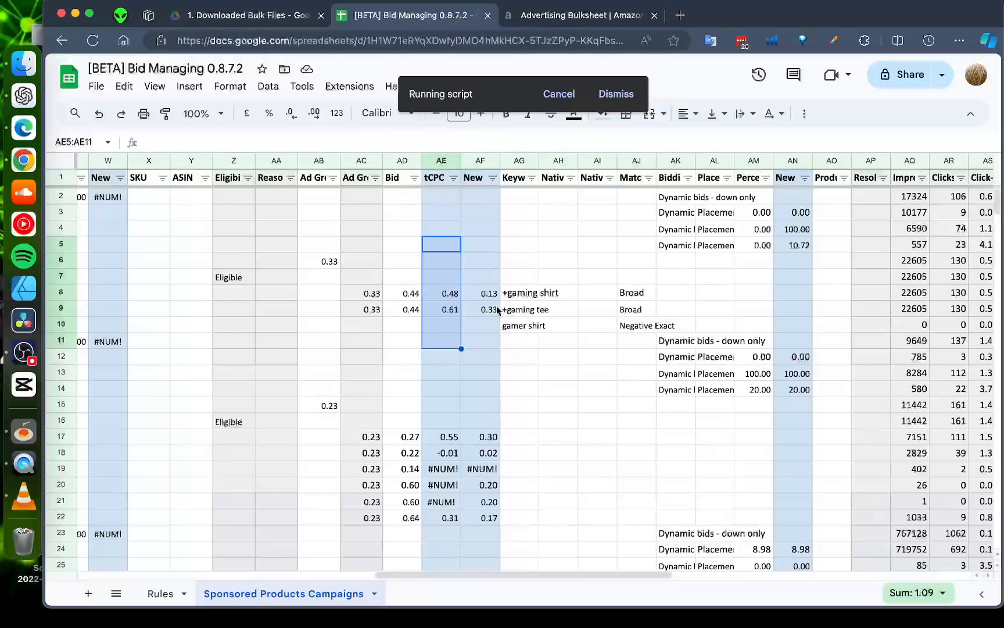
- Compare the applied bids in AD8:AD9 with the first campaign's new bids in AF8:AF9
{"action": "left_click_drag", "start_coordinate": [395, 292], "coordinate": [406, 306]}
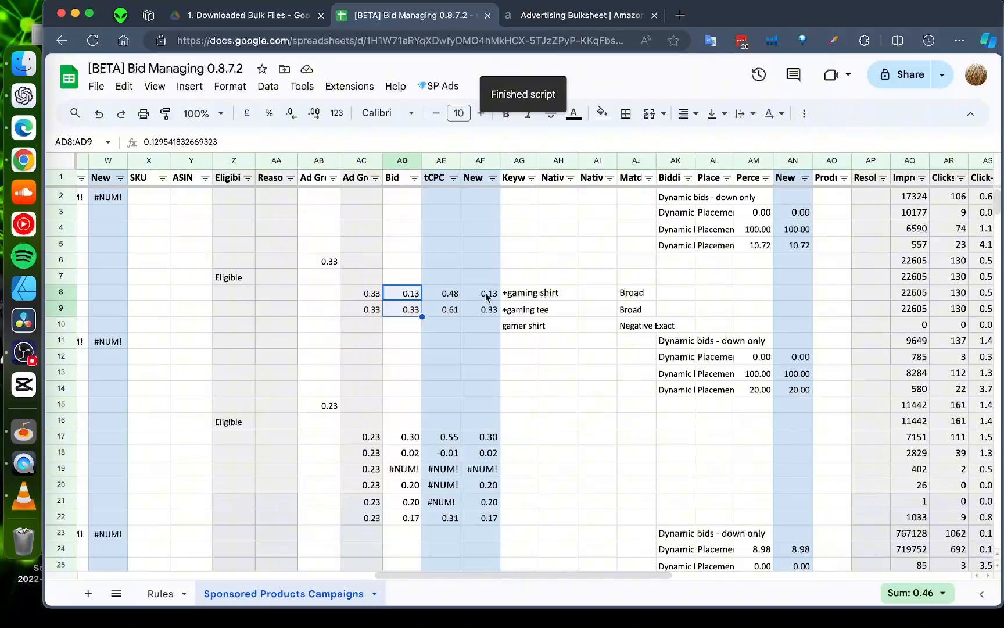
{"action": "left_click_drag", "start_coordinate": [485, 294], "coordinate": [473, 306]}
{"action": "left_click", "coordinate": [401, 296]}
{"action": "left_click_drag", "start_coordinate": [400, 299], "coordinate": [406, 310]}
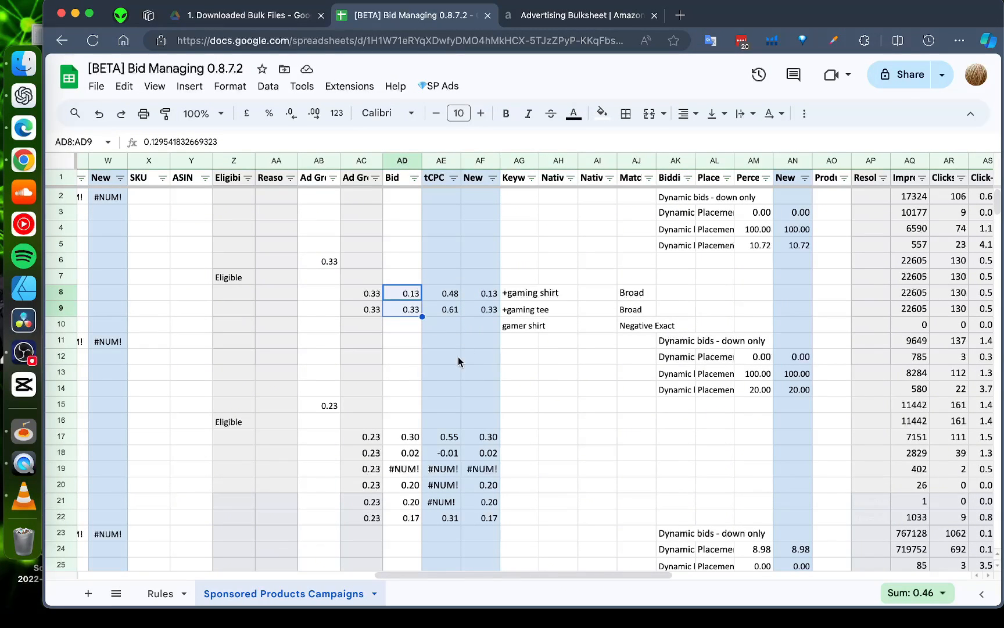
{"action": "left_click", "coordinate": [495, 314]}
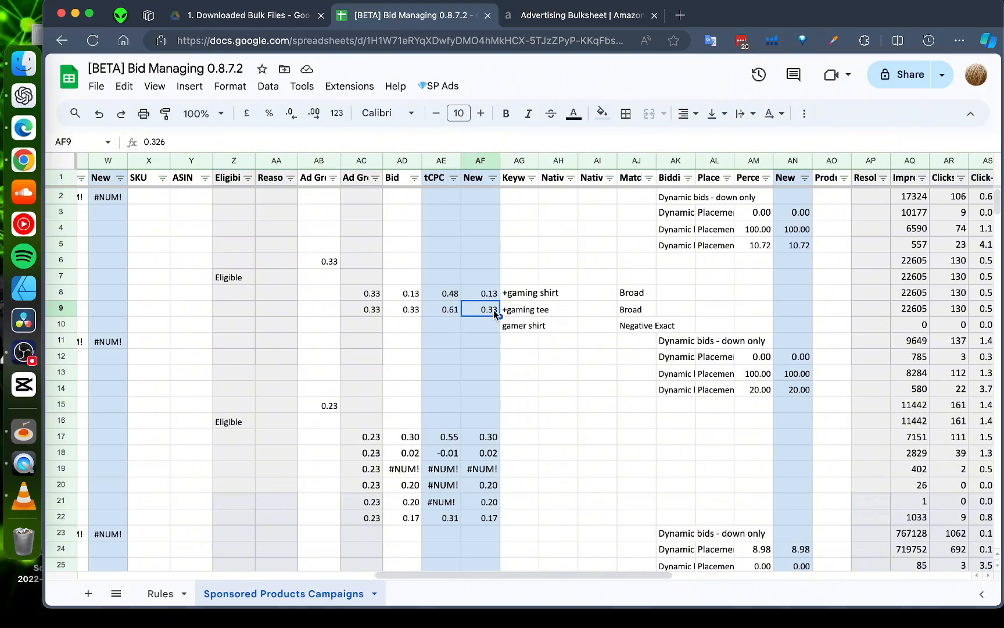
{"action": "left_click", "coordinate": [413, 310]}
- Filter the Operation column to show only the update rows, review them, and restore the blank rows
{"action": "left_click_drag", "start_coordinate": [630, 578], "coordinate": [284, 570]}
{"action": "left_click", "coordinate": [199, 180]}
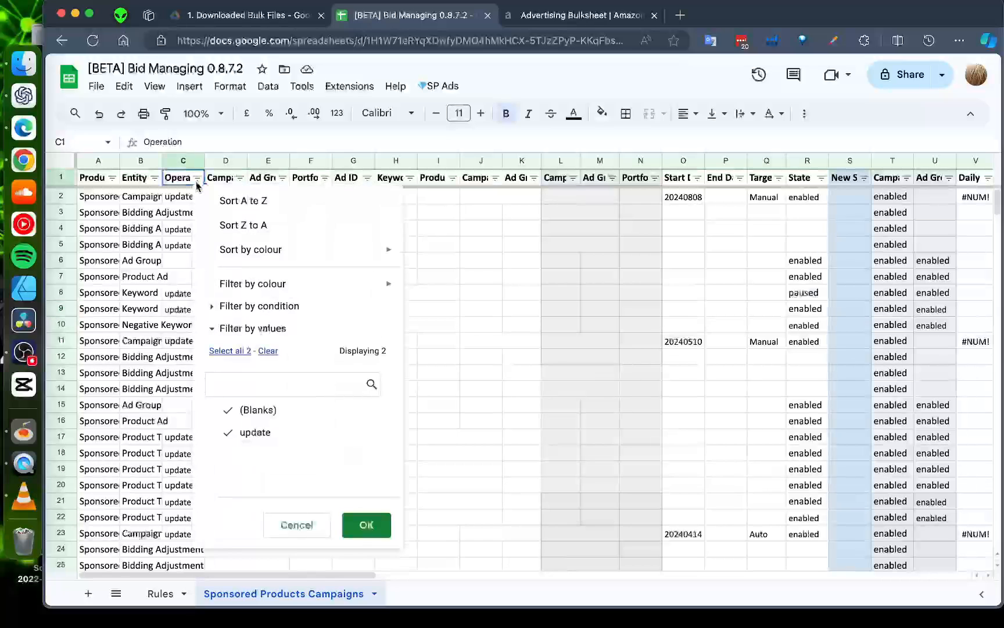
{"action": "left_click", "coordinate": [297, 412]}
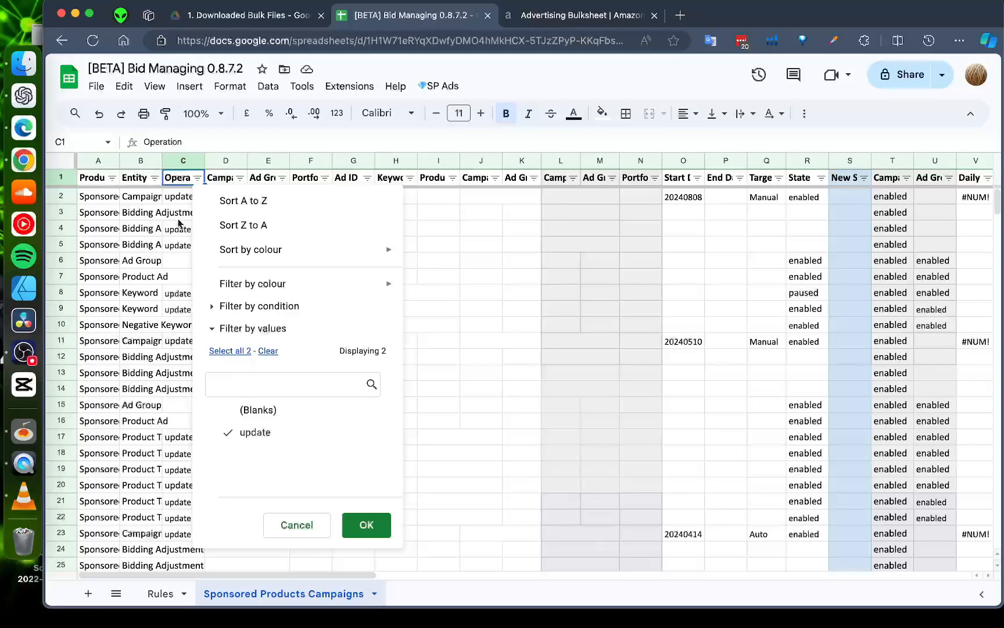
{"action": "left_click", "coordinate": [366, 525]}
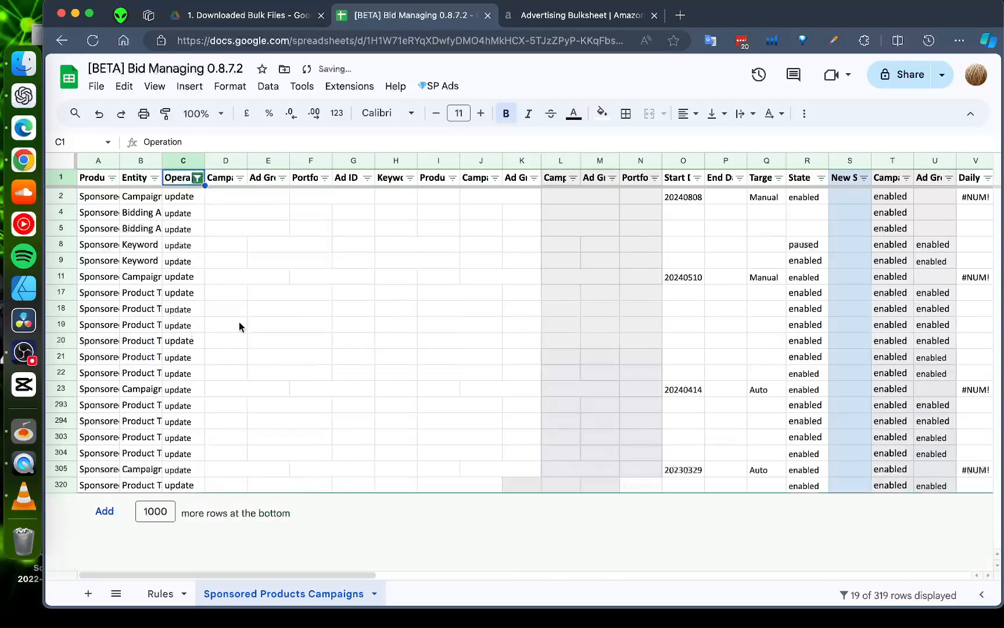
{"action": "left_click_drag", "start_coordinate": [188, 192], "coordinate": [191, 482]}
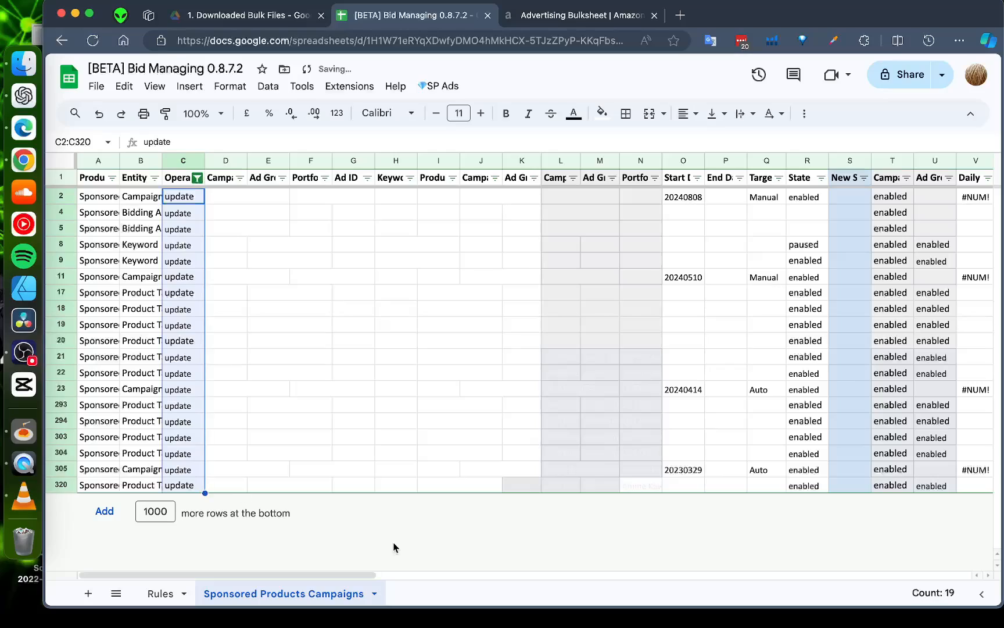
{"action": "left_click_drag", "start_coordinate": [376, 577], "coordinate": [308, 564]}
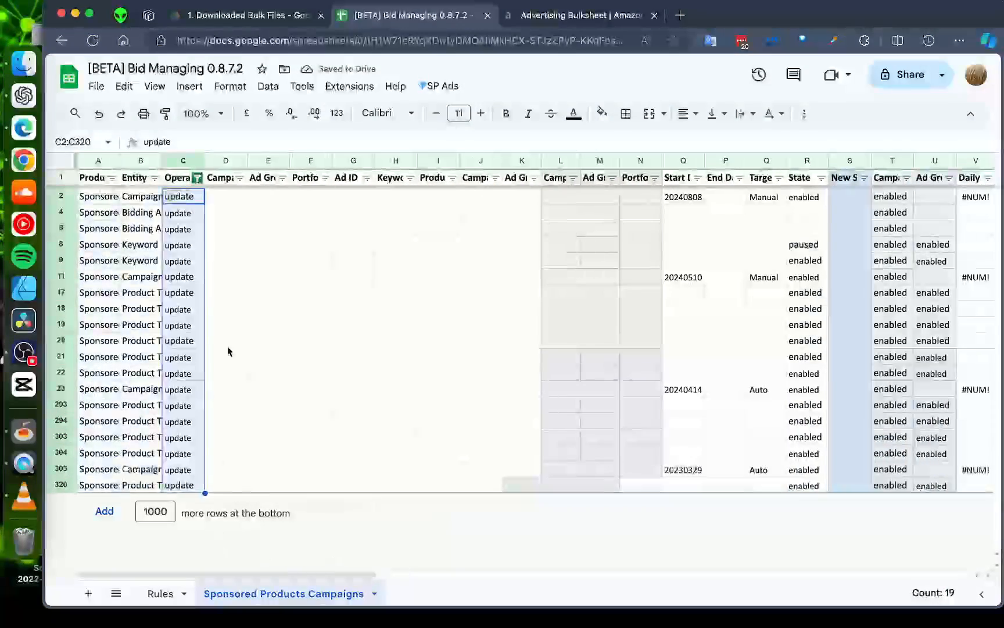
{"action": "left_click", "coordinate": [197, 178]}
{"action": "left_click", "coordinate": [258, 433]}
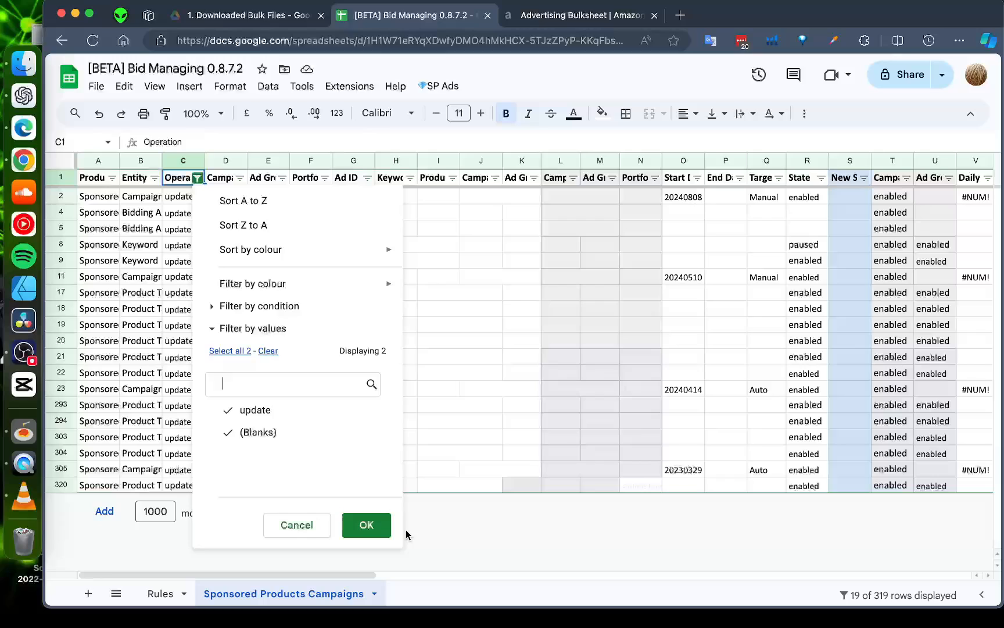
{"action": "left_click", "coordinate": [367, 525]}
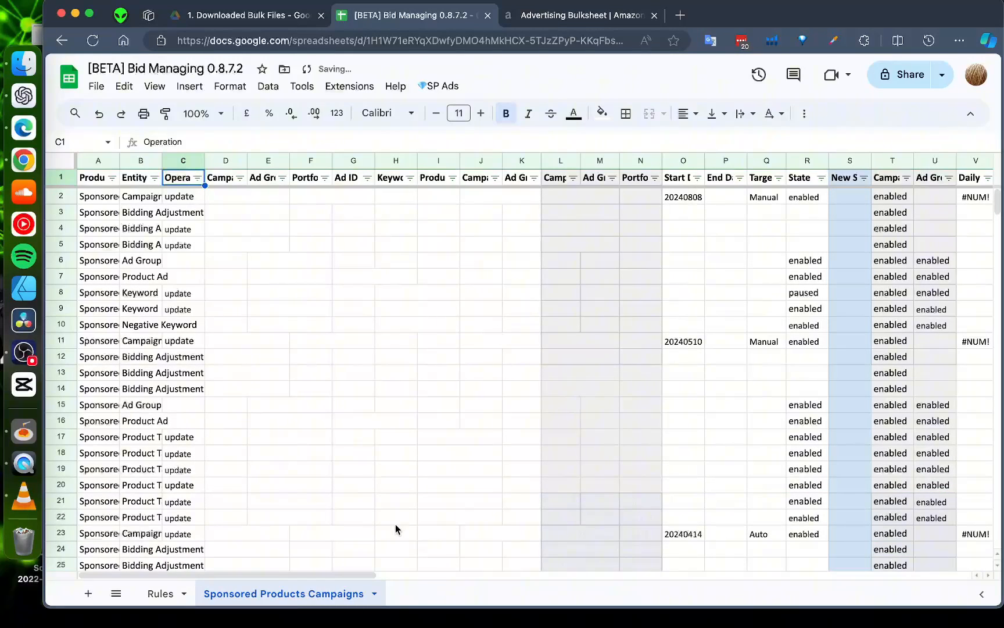
- Run the formatting cleanup script on the Sponsored Products Campaigns sheet
{"action": "left_click_drag", "start_coordinate": [363, 574], "coordinate": [657, 574]}
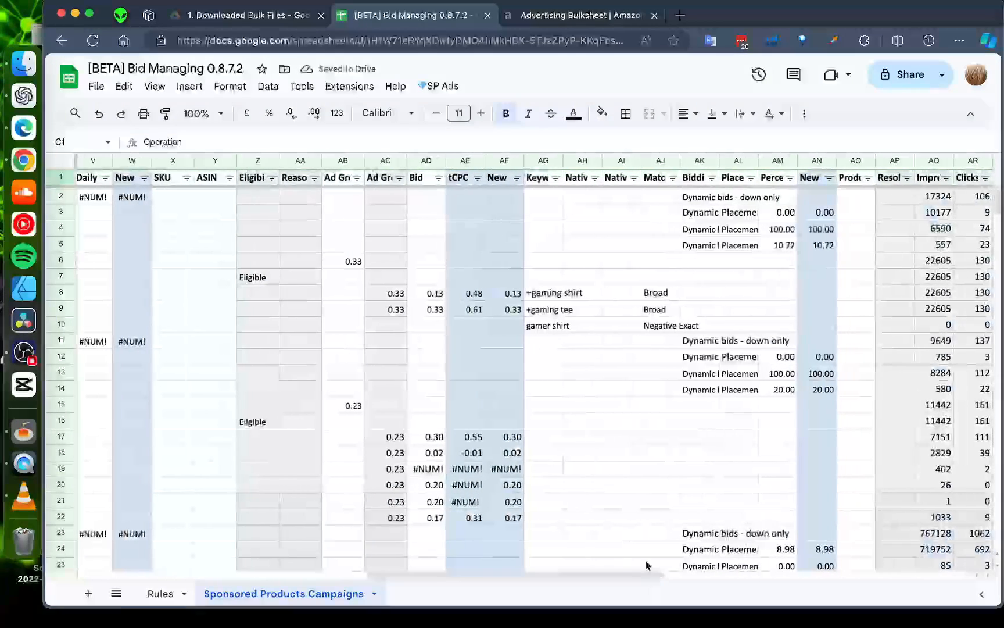
{"action": "left_click", "coordinate": [457, 89]}
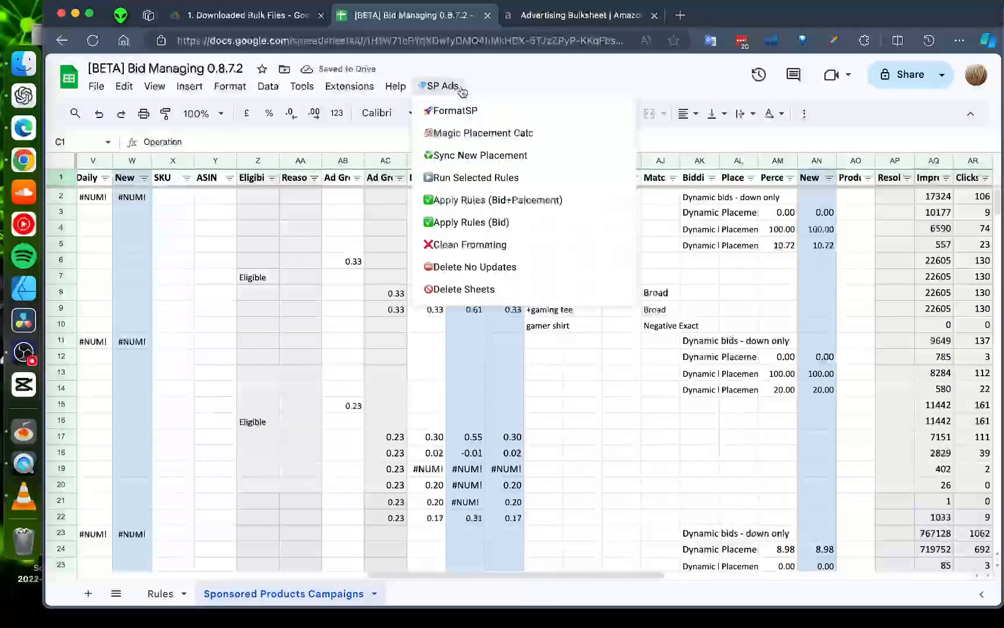
{"action": "left_click", "coordinate": [521, 246]}
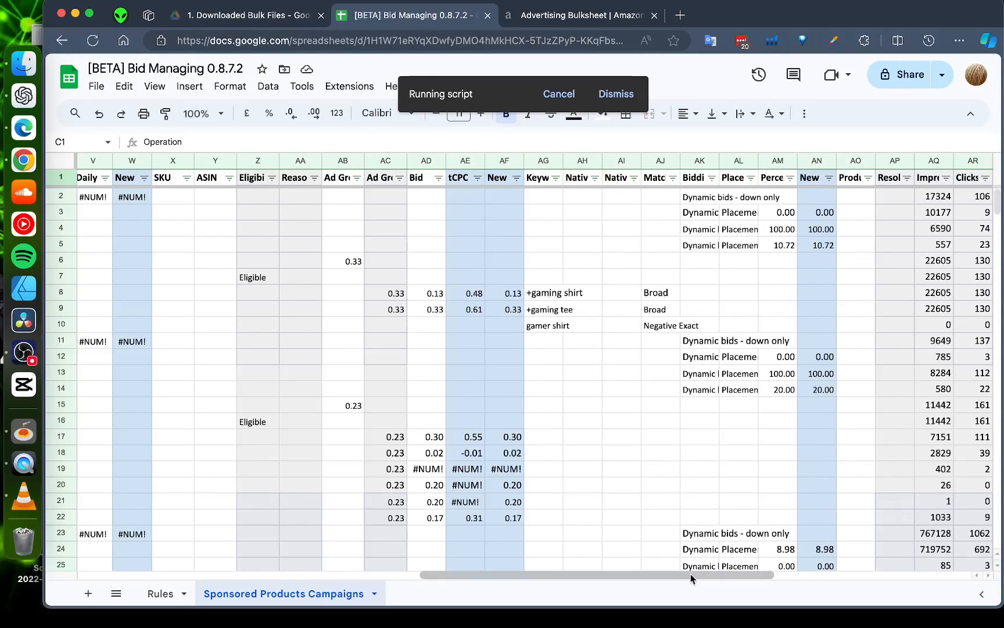
{"action": "left_click_drag", "start_coordinate": [690, 574], "coordinate": [873, 574]}
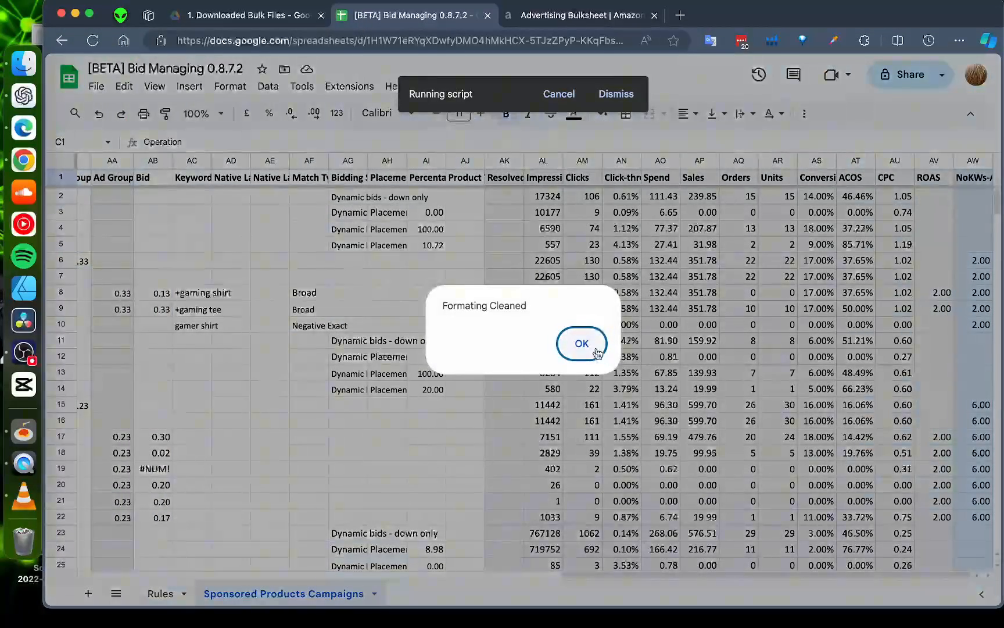
{"action": "left_click", "coordinate": [582, 343]}
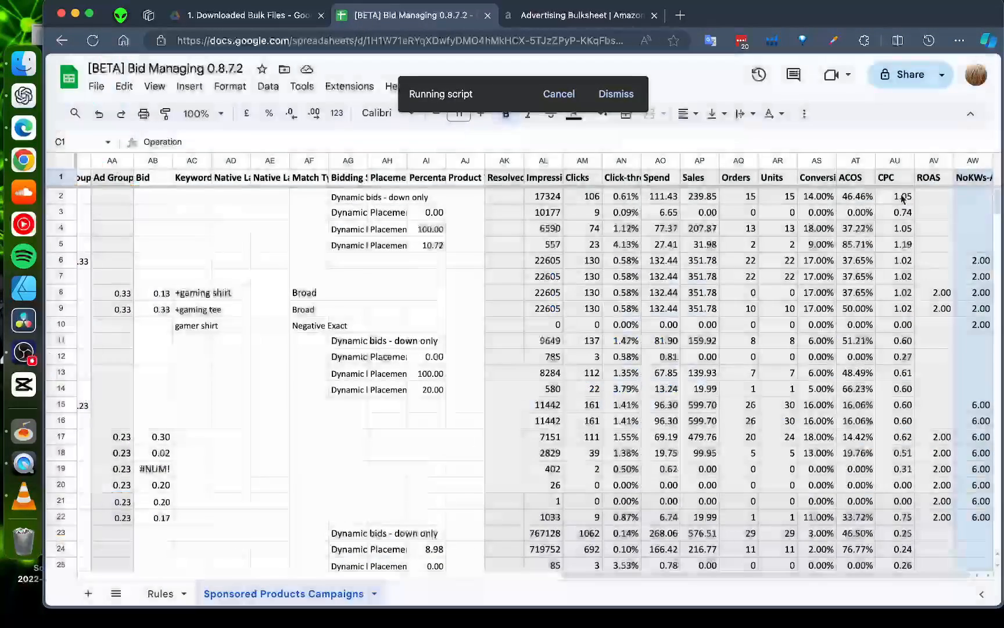
- Delete the leftover NoKWs-AG helper column AW after the ROAS column
{"action": "right_click", "coordinate": [956, 161]}
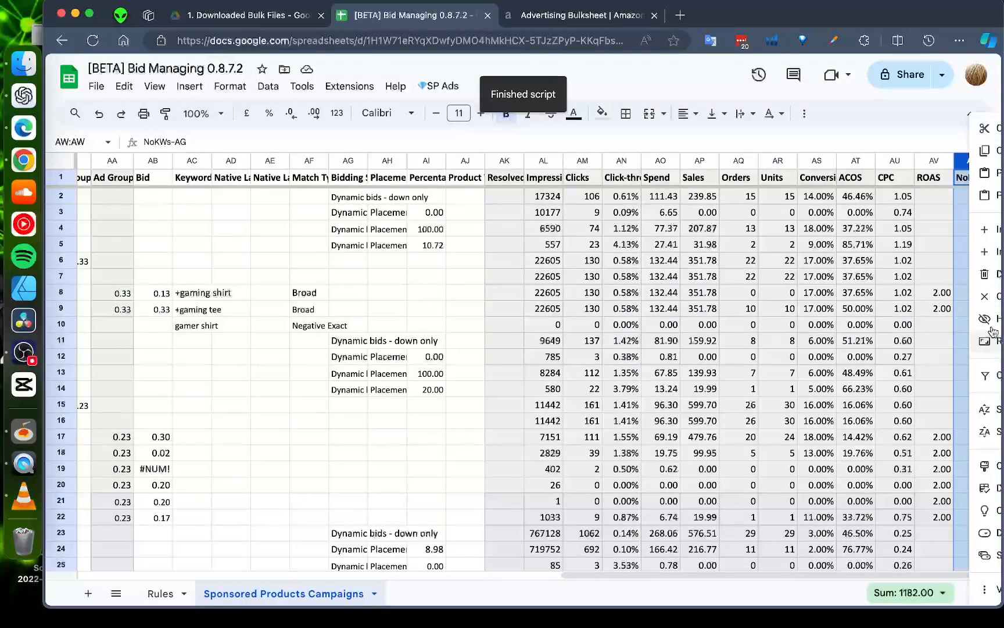
{"action": "left_click", "coordinate": [995, 273]}
{"action": "left_click", "coordinate": [546, 437]}
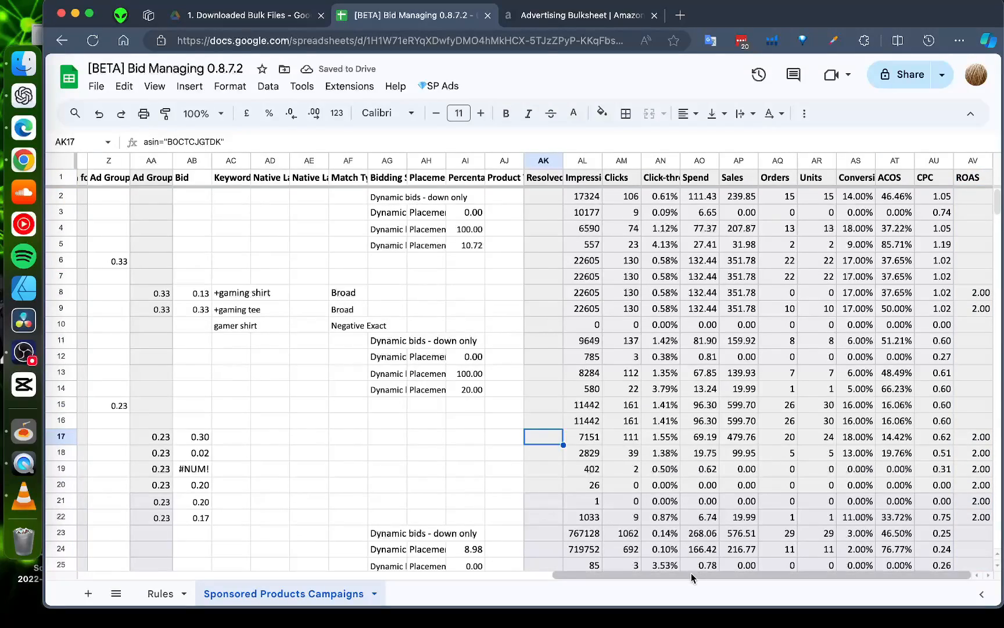
- Review the Operation column to tell the rows marked update from the blank ones
{"action": "left_click_drag", "start_coordinate": [693, 575], "coordinate": [233, 558]}
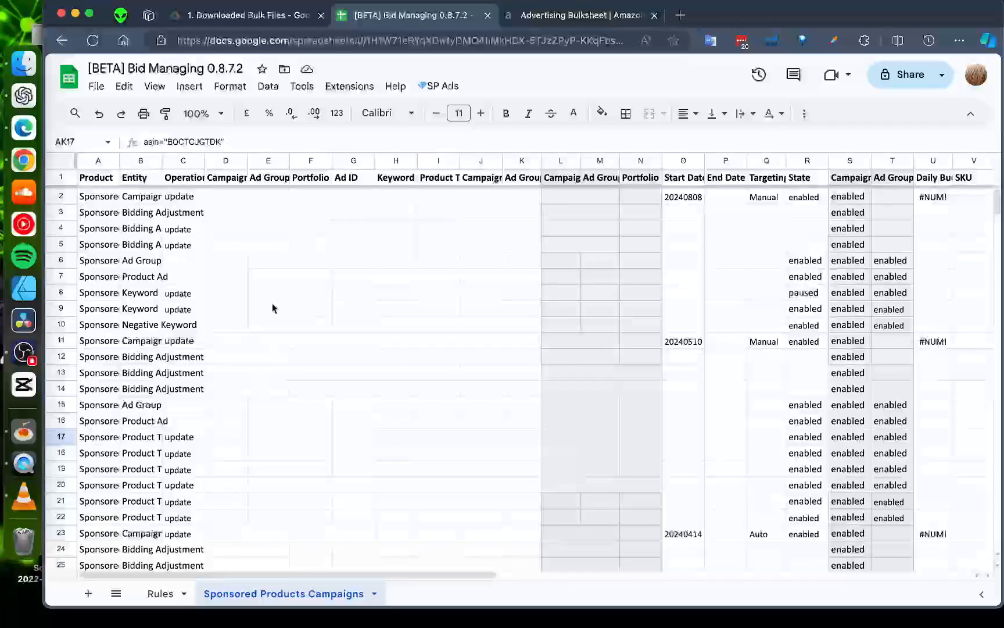
{"action": "scroll", "coordinate": [444, 365], "scroll_direction": "down", "scroll_amount": 10}
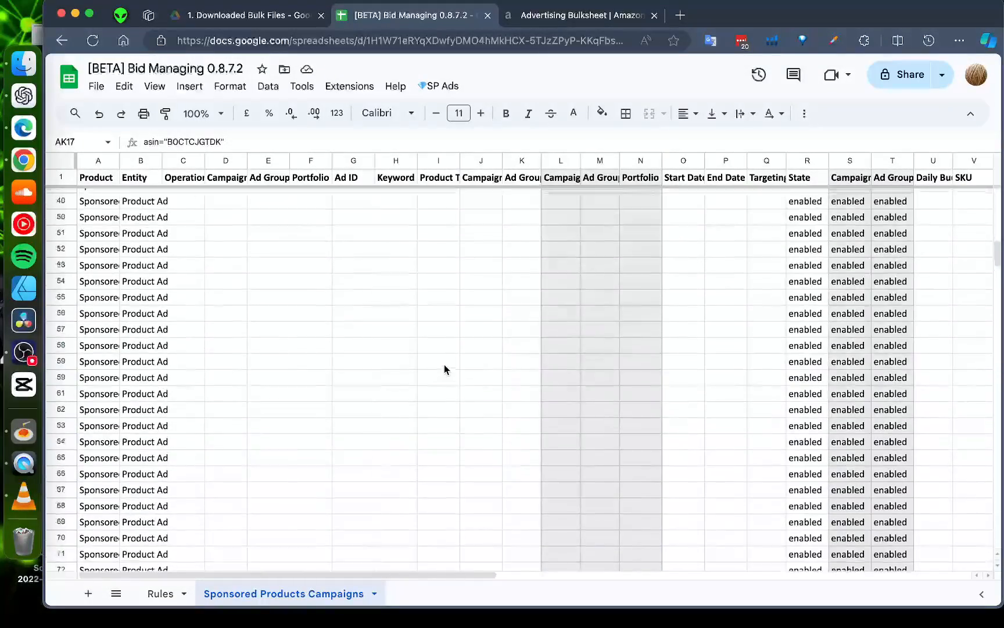
{"action": "scroll", "coordinate": [443, 364], "scroll_direction": "up", "scroll_amount": 8}
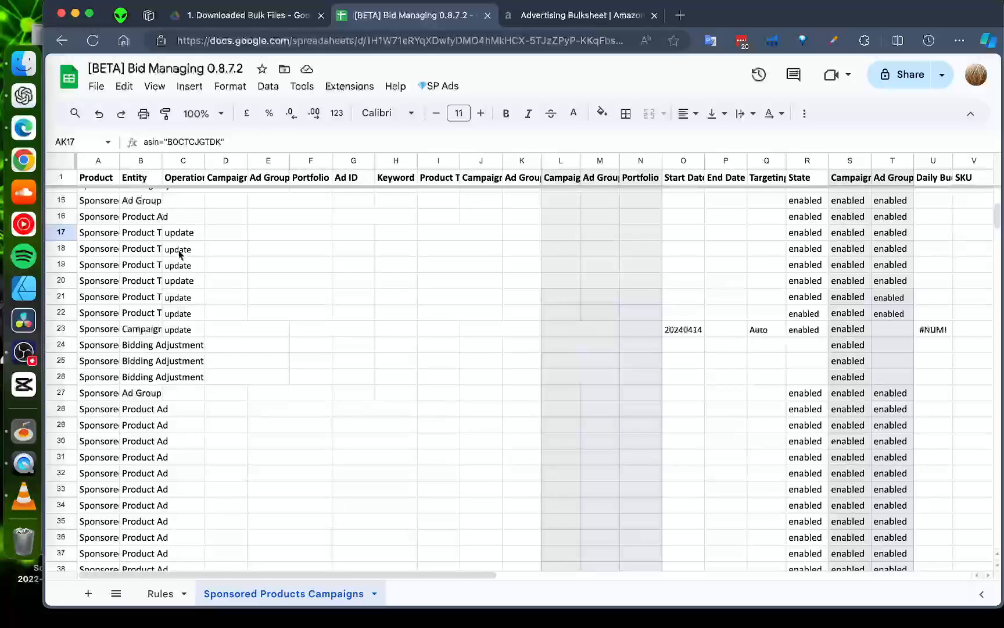
{"action": "left_click_drag", "start_coordinate": [175, 349], "coordinate": [180, 476]}
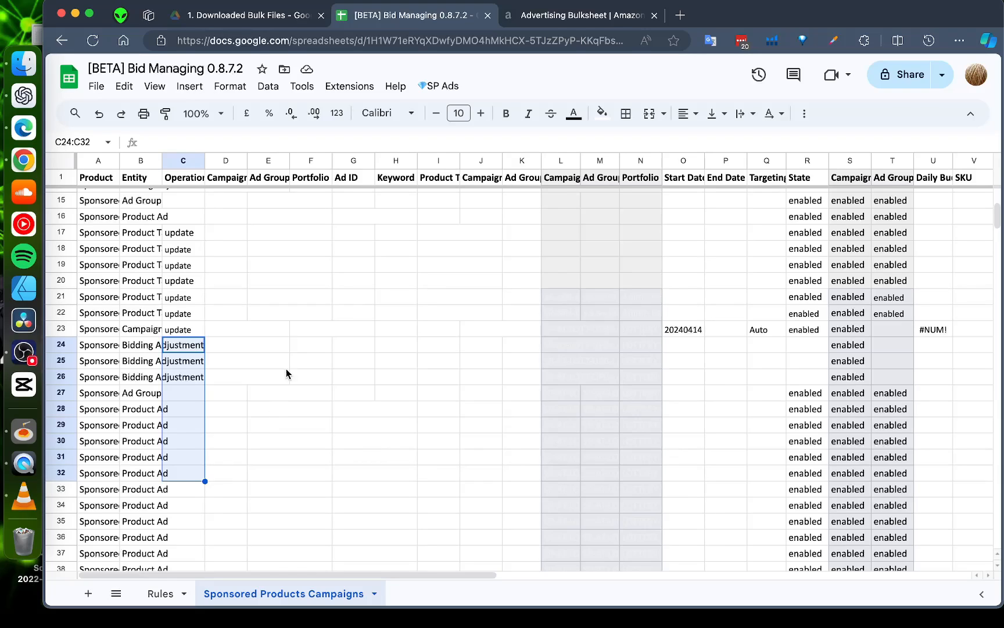
{"action": "left_click", "coordinate": [303, 344]}
{"action": "scroll", "coordinate": [189, 232], "scroll_direction": "up", "scroll_amount": 5}
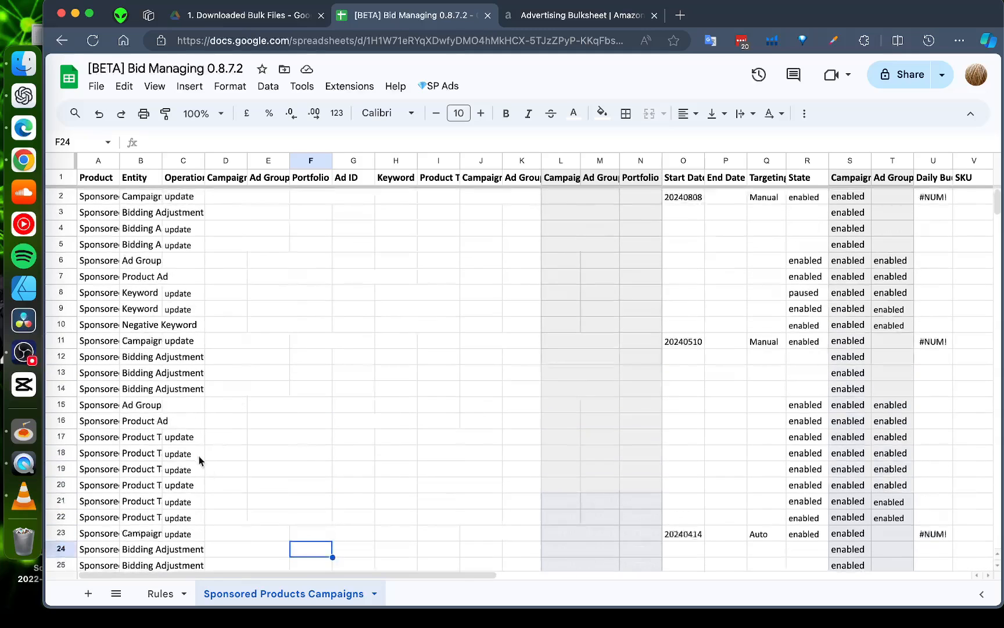
{"action": "left_click_drag", "start_coordinate": [184, 273], "coordinate": [183, 325]}
{"action": "left_click", "coordinate": [180, 246]}
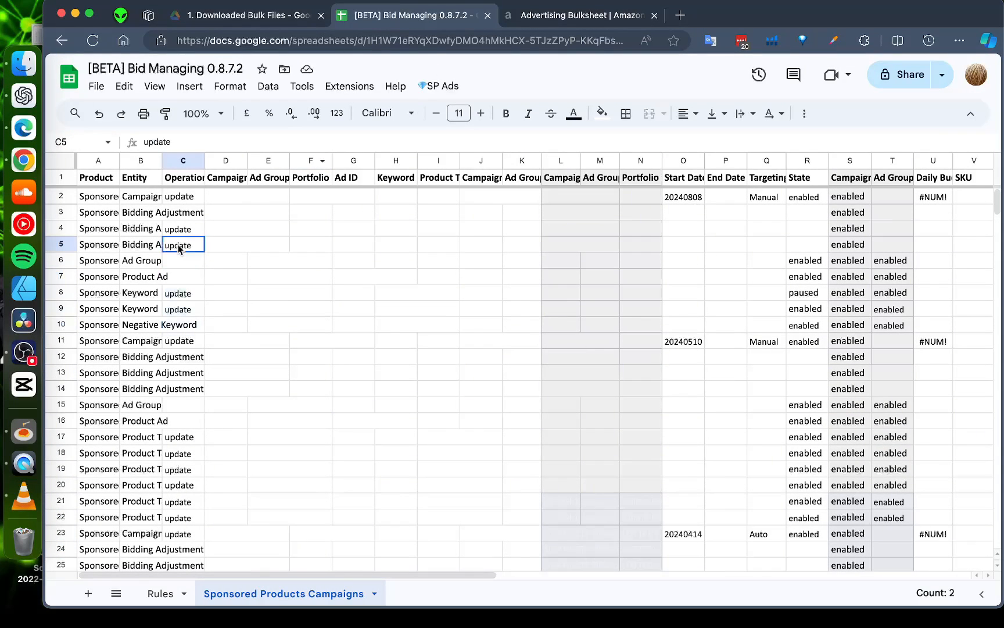
- Run Delete No Updates to remove every row without an update operation from the campaigns sheet
{"action": "left_click", "coordinate": [439, 86]}
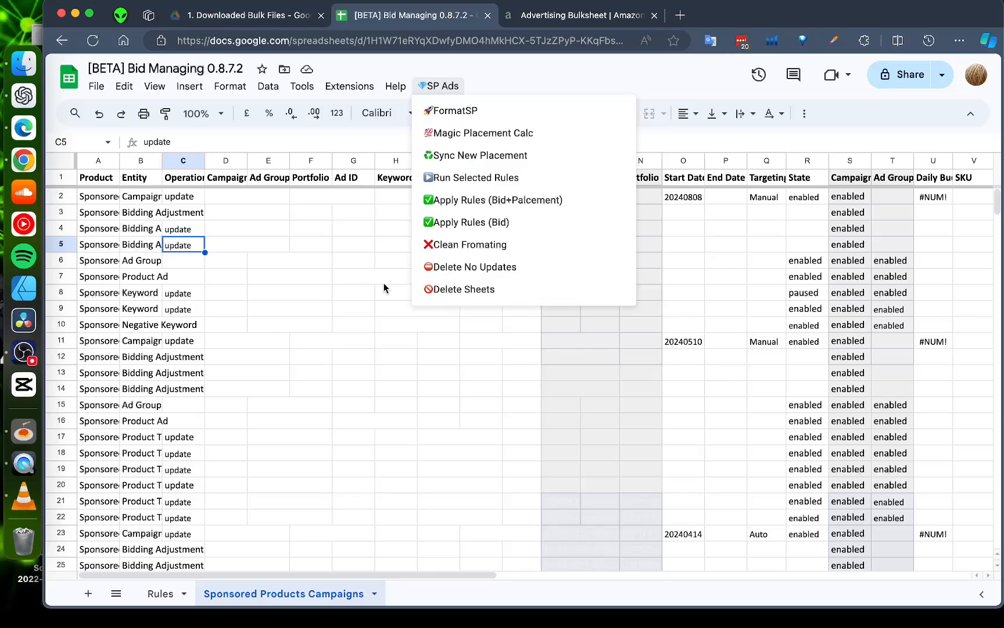
{"action": "left_click", "coordinate": [503, 273]}
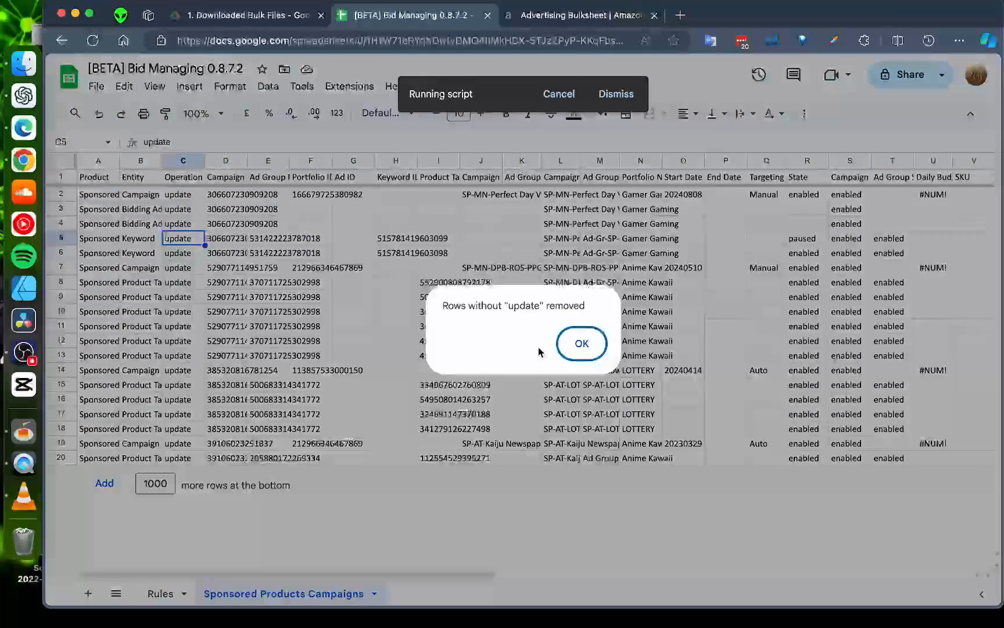
{"action": "left_click", "coordinate": [581, 344]}
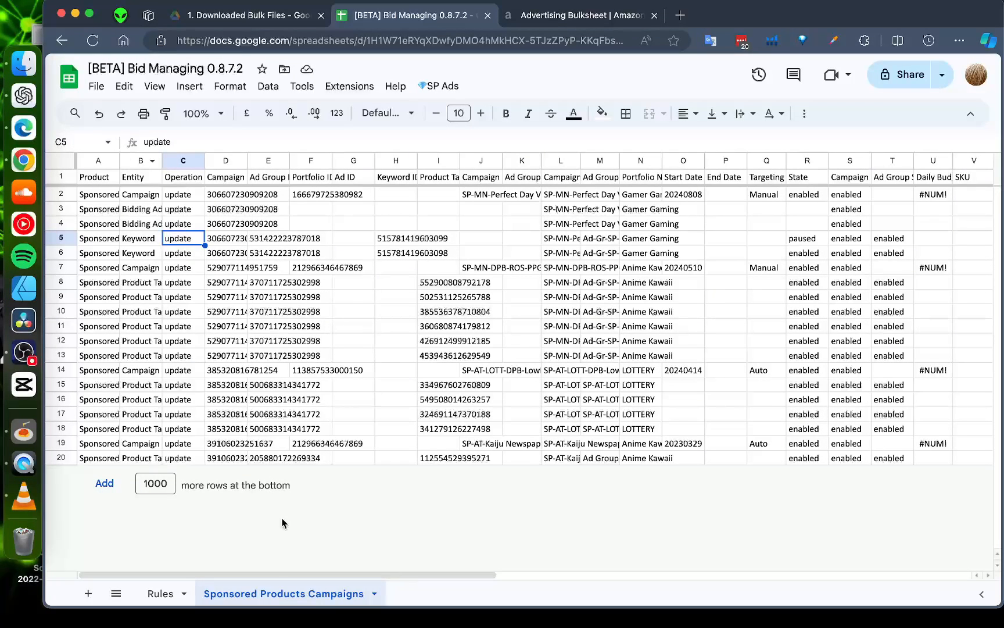
- Copy the Sponsored Products Campaigns sheet to a new spreadsheet and open that copy
{"action": "left_click", "coordinate": [314, 602]}
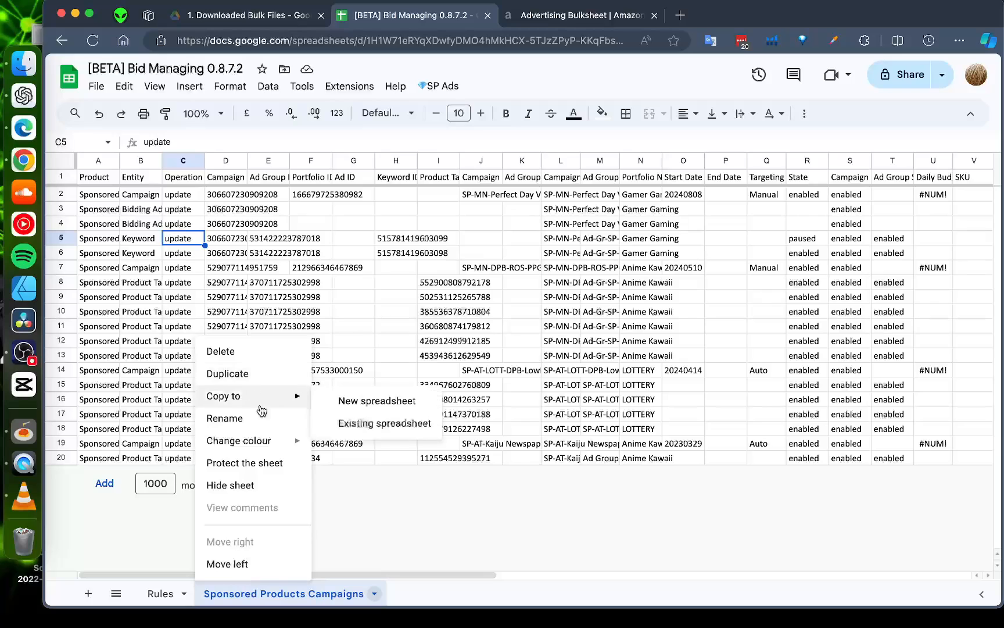
{"action": "left_click", "coordinate": [481, 458]}
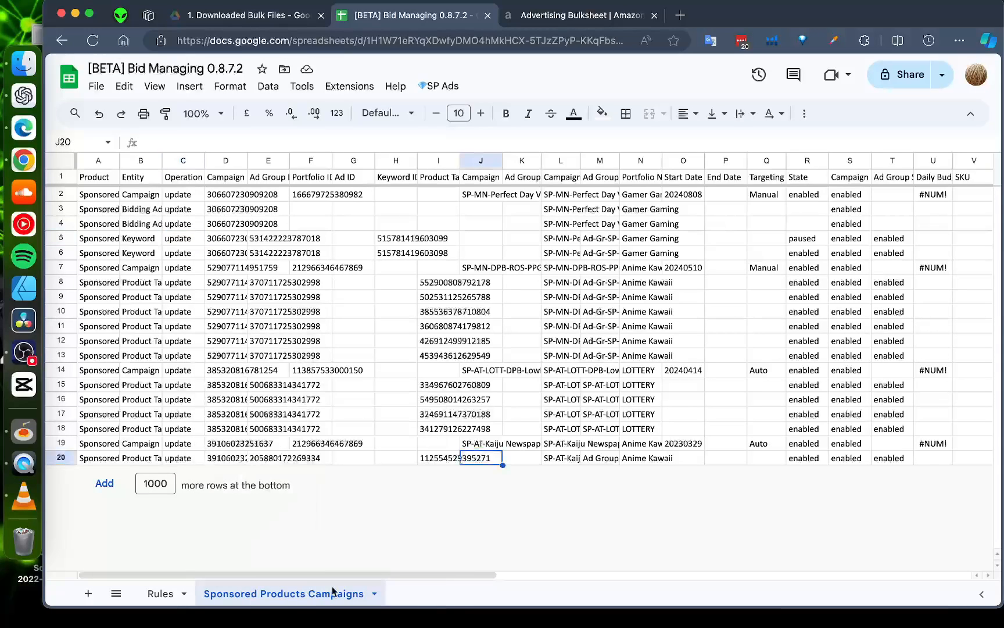
{"action": "left_click", "coordinate": [307, 599]}
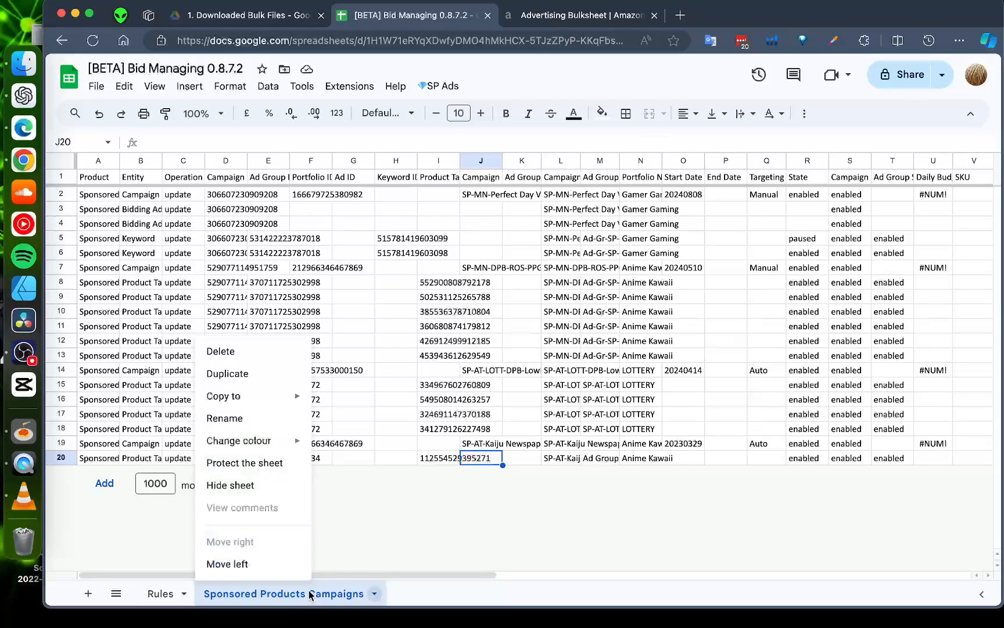
{"action": "mouse_move", "coordinate": [283, 409]}
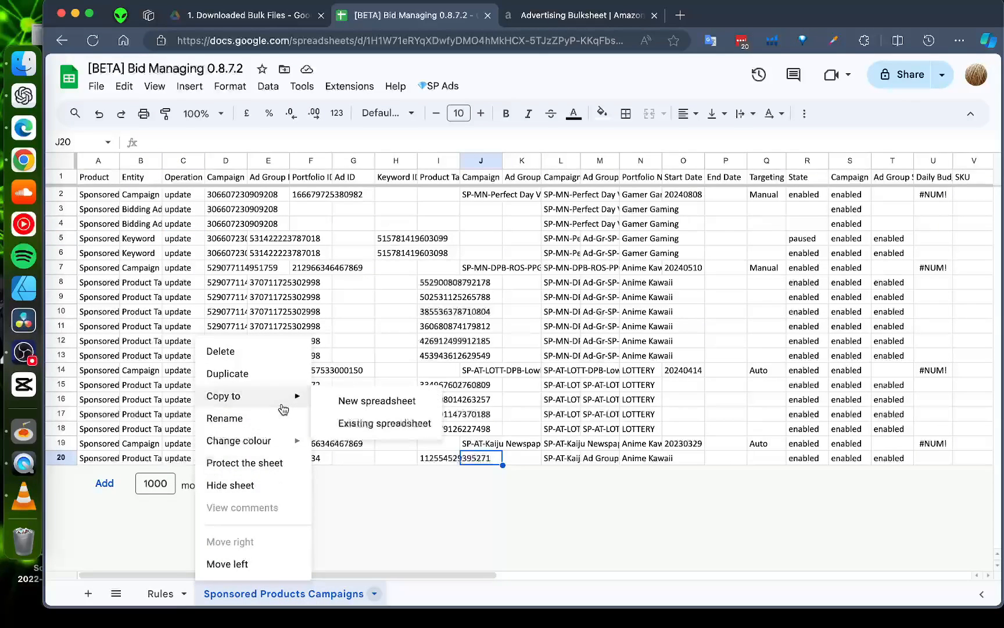
{"action": "left_click", "coordinate": [365, 401]}
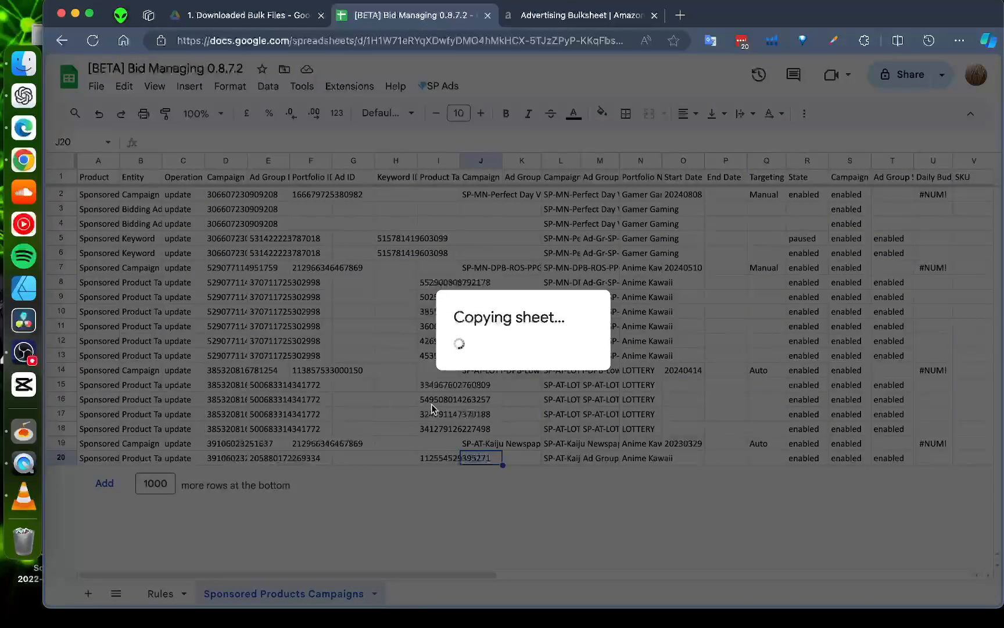
{"action": "left_click", "coordinate": [485, 340]}
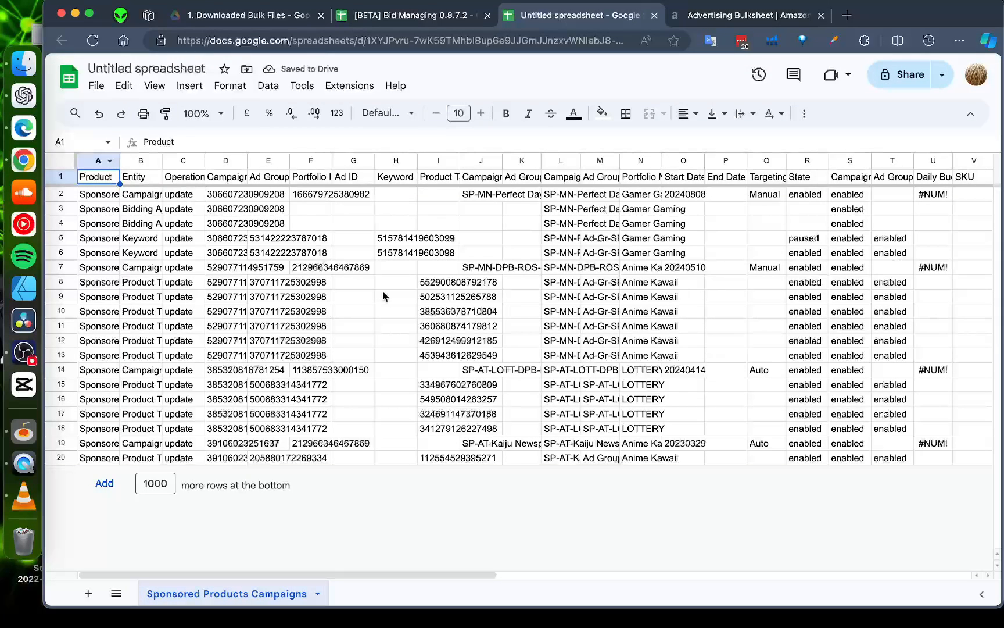
- Download the new spreadsheet as a Microsoft Excel (.xlsx) file
{"action": "left_click", "coordinate": [99, 91]}
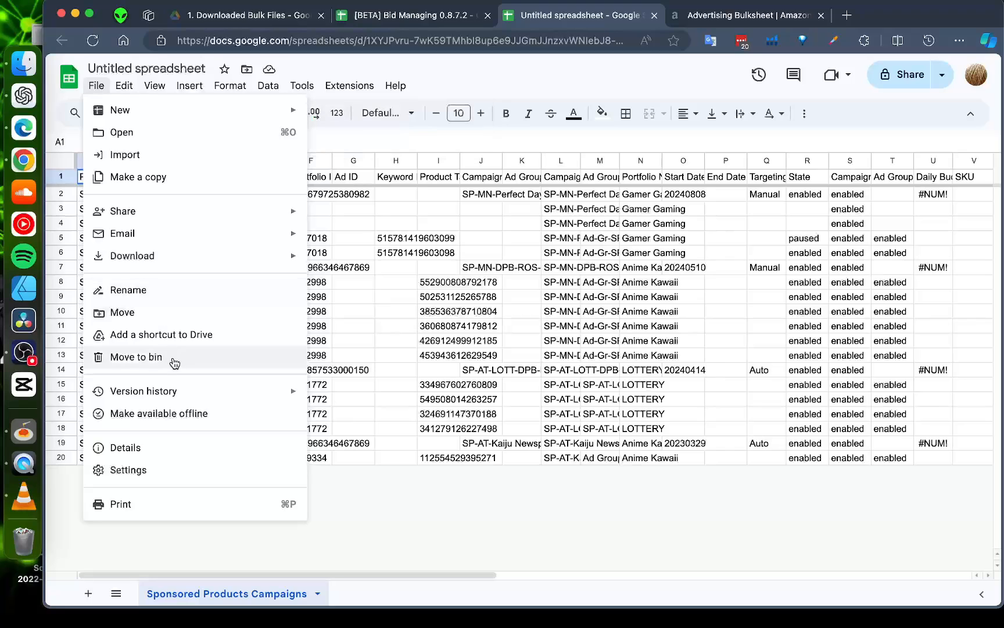
{"action": "mouse_move", "coordinate": [202, 258]}
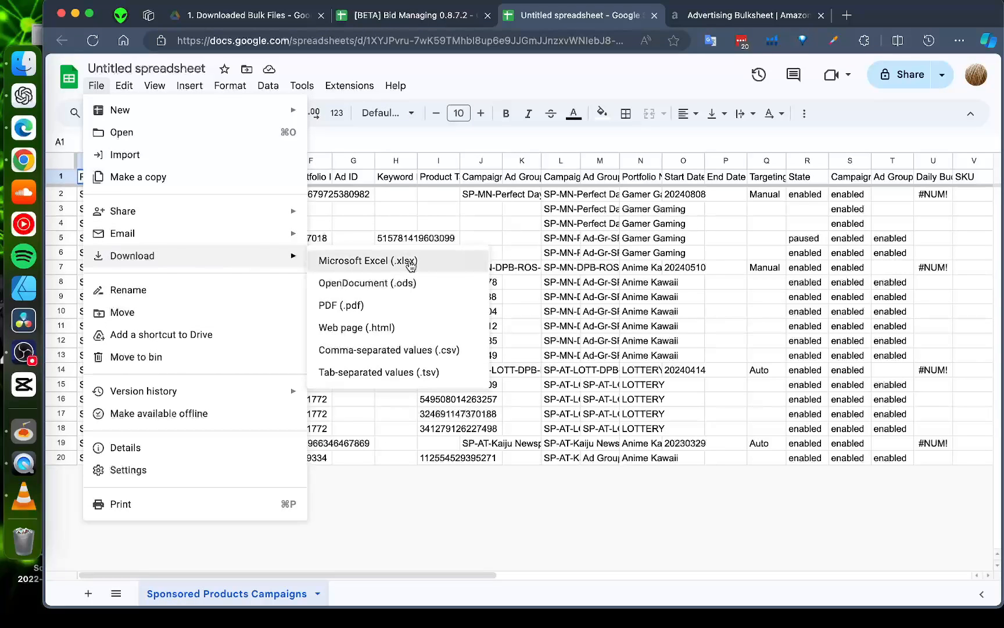
{"action": "left_click", "coordinate": [430, 260]}
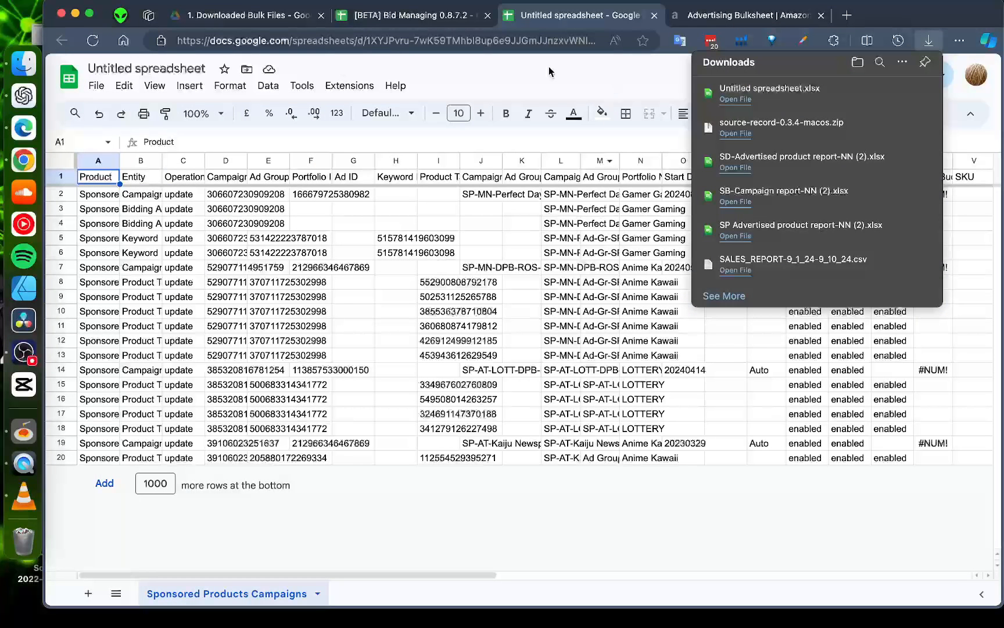
- Move the untitled copy of the spreadsheet to the bin and close it
{"action": "left_click", "coordinate": [84, 86]}
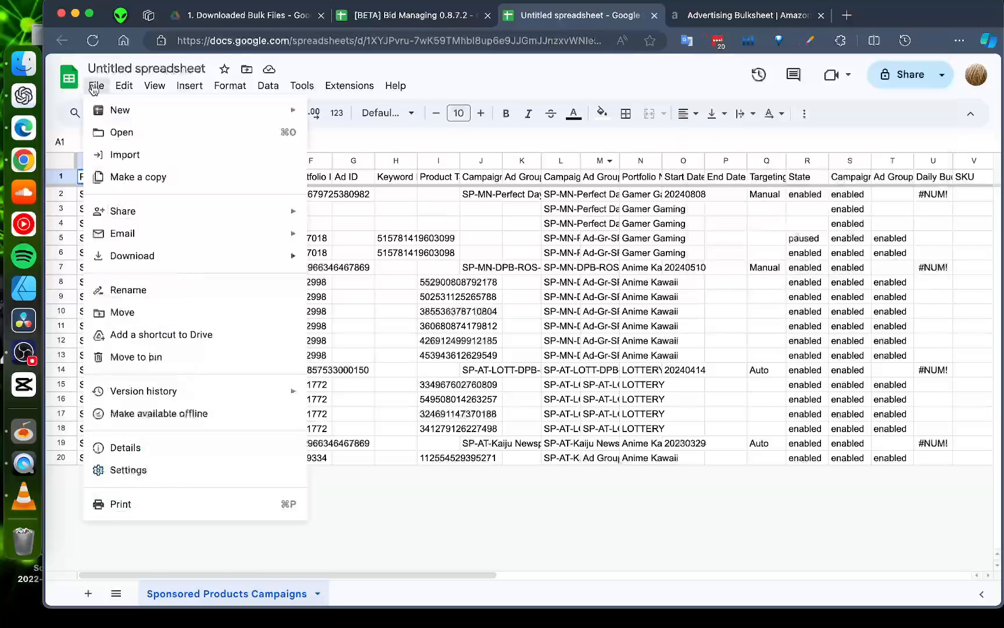
{"action": "left_click", "coordinate": [165, 358]}
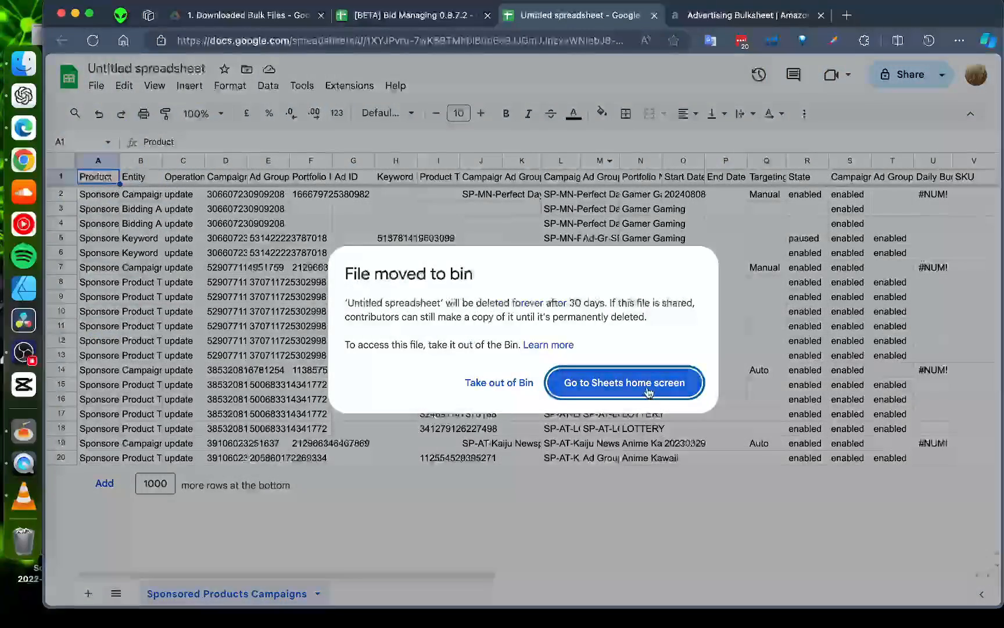
{"action": "key", "text": "Return"}
{"action": "left_click", "coordinate": [655, 15]}
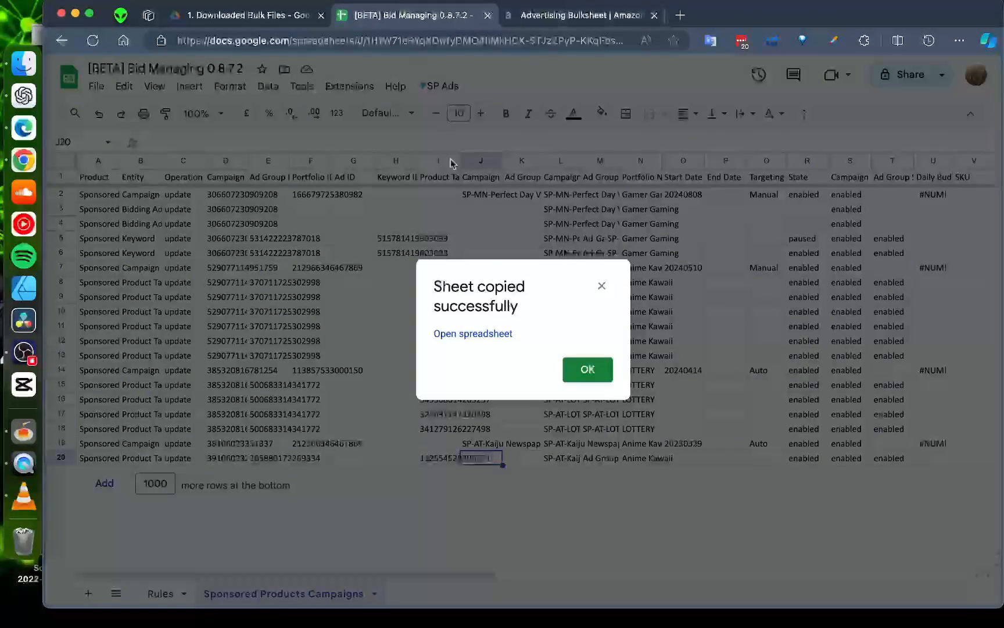
- Dismiss the copy notice in the Bid Managing spreadsheet and run Delete Sheets to remove every sheet except Rules
{"action": "left_click", "coordinate": [579, 378]}
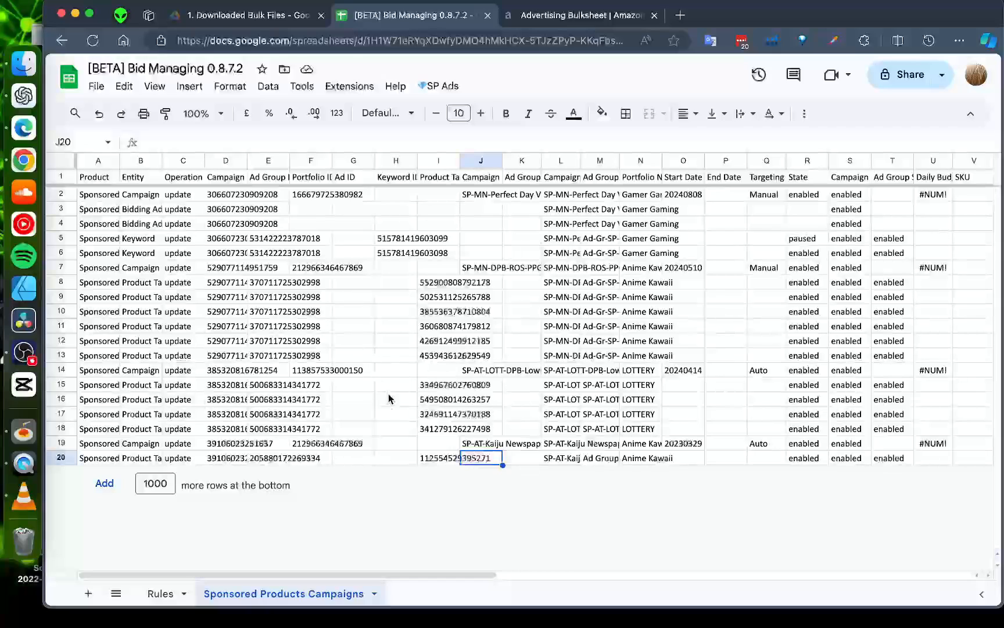
{"action": "left_click", "coordinate": [430, 86]}
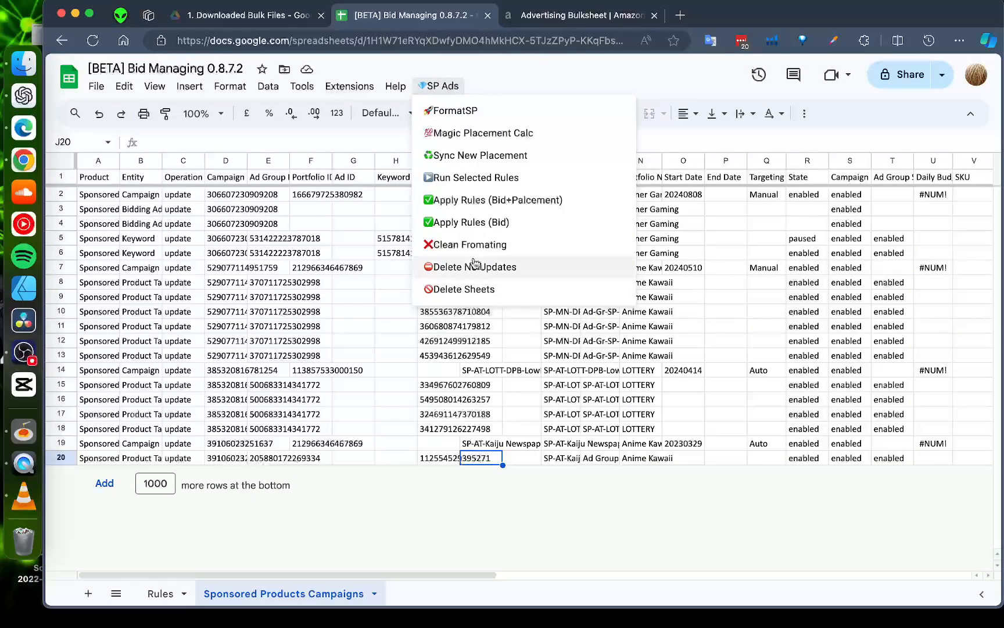
{"action": "left_click", "coordinate": [488, 295]}
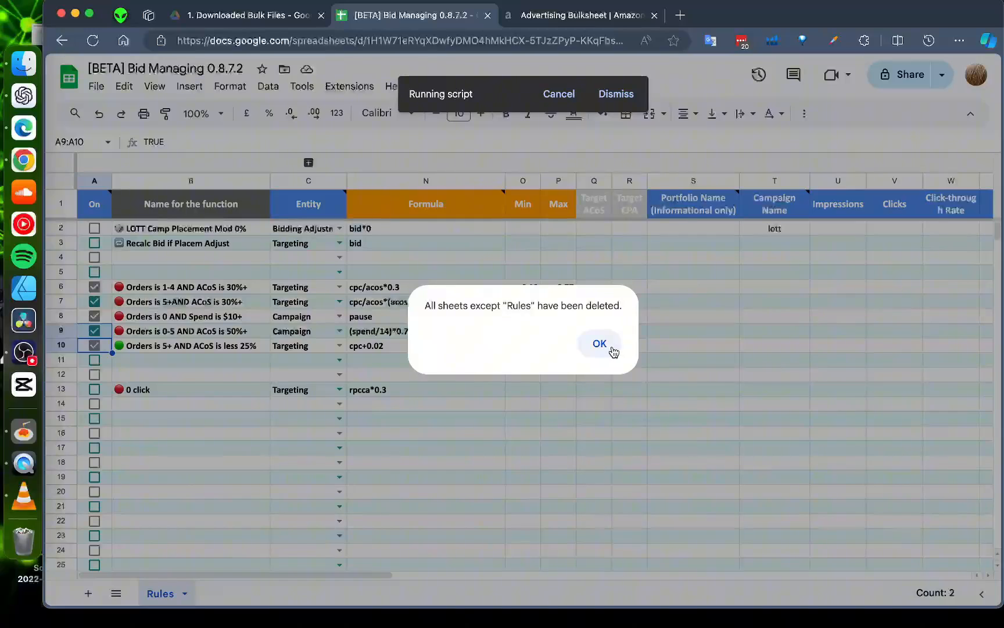
{"action": "left_click", "coordinate": [599, 344]}
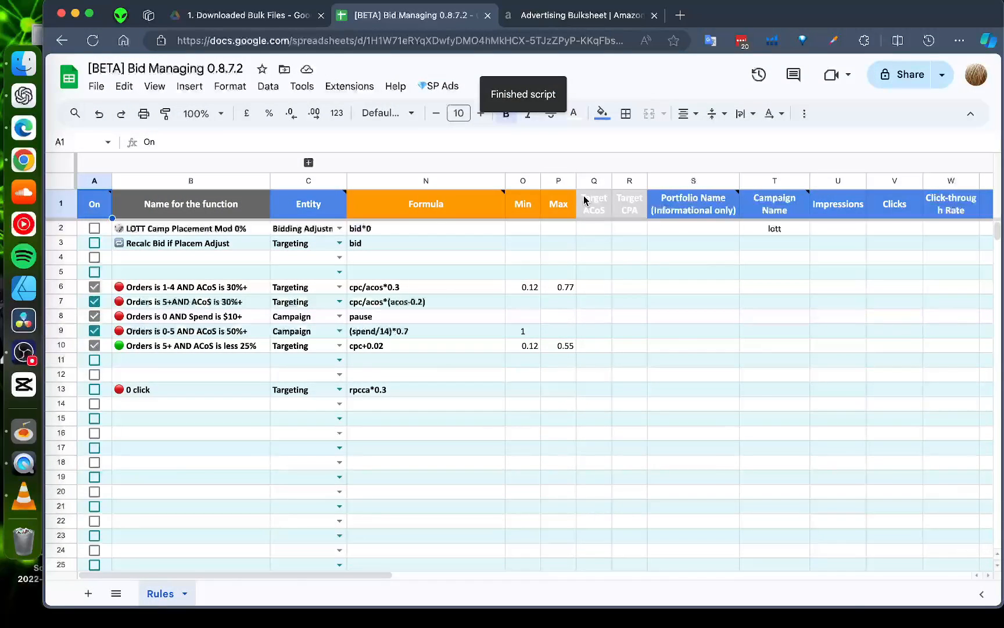